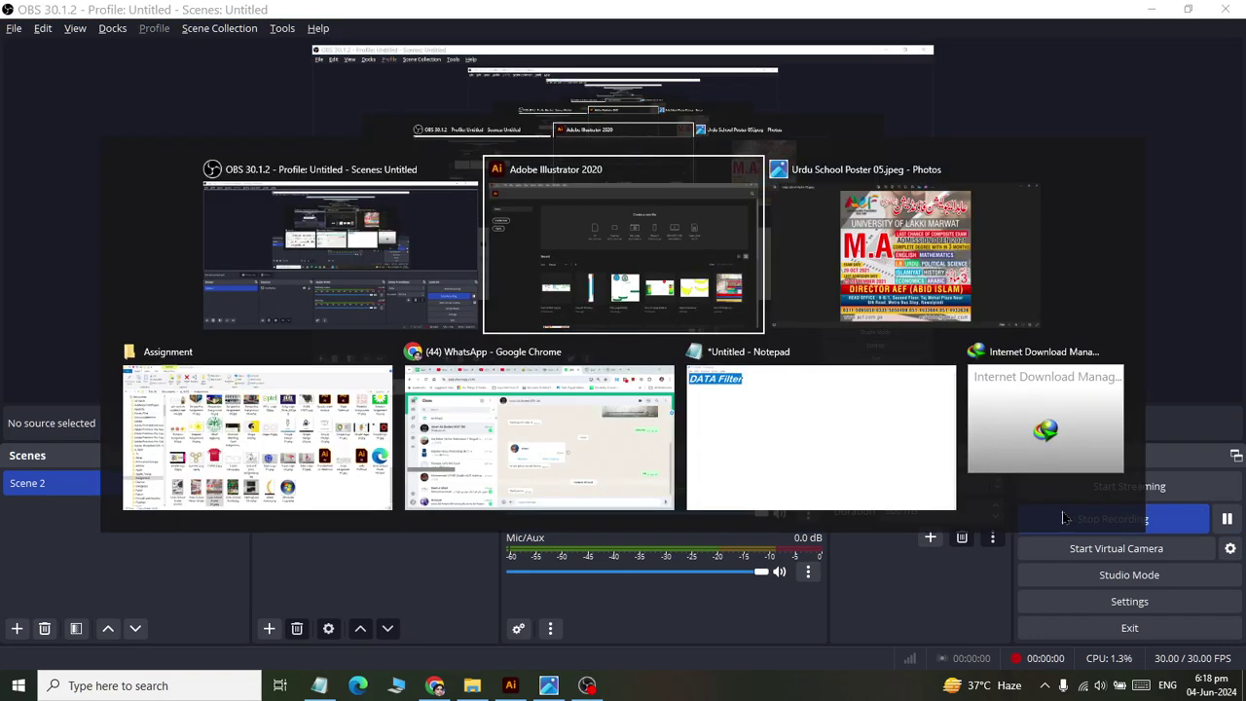
View the reference poster, then create a blank Web-Large 1920 × 1080 px document.
key("Tab")
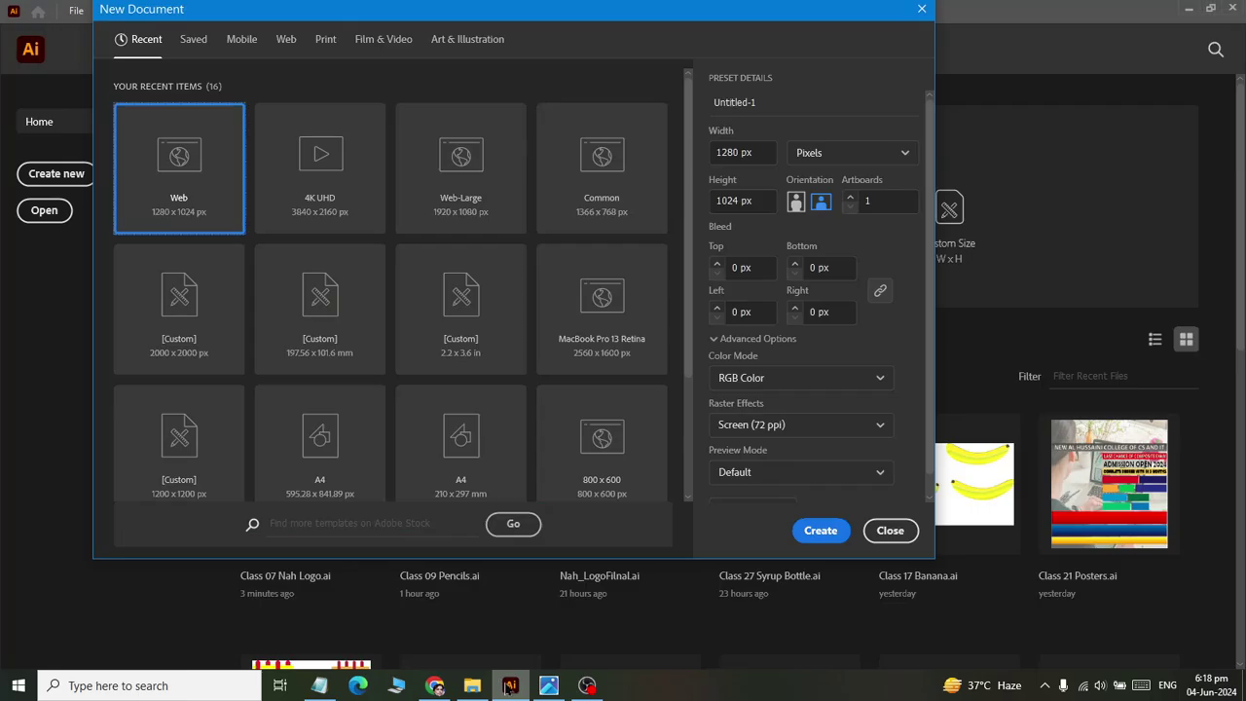
left_click(509, 685)
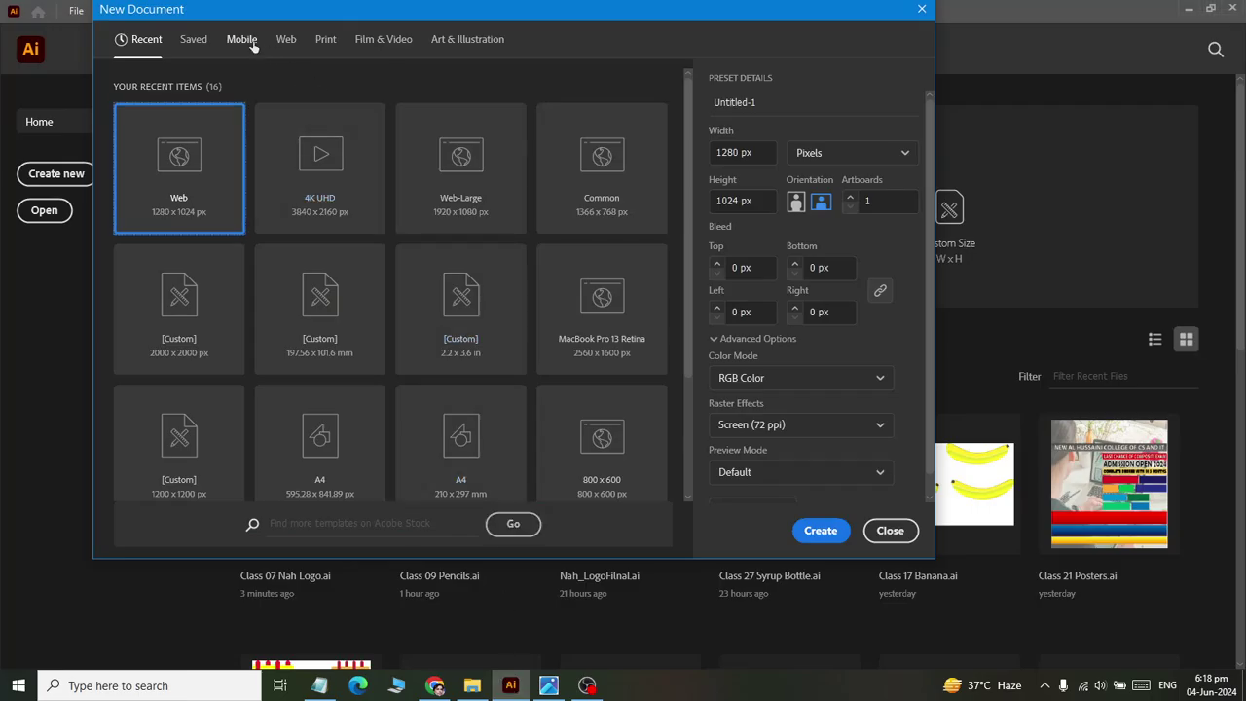
left_click(285, 44)
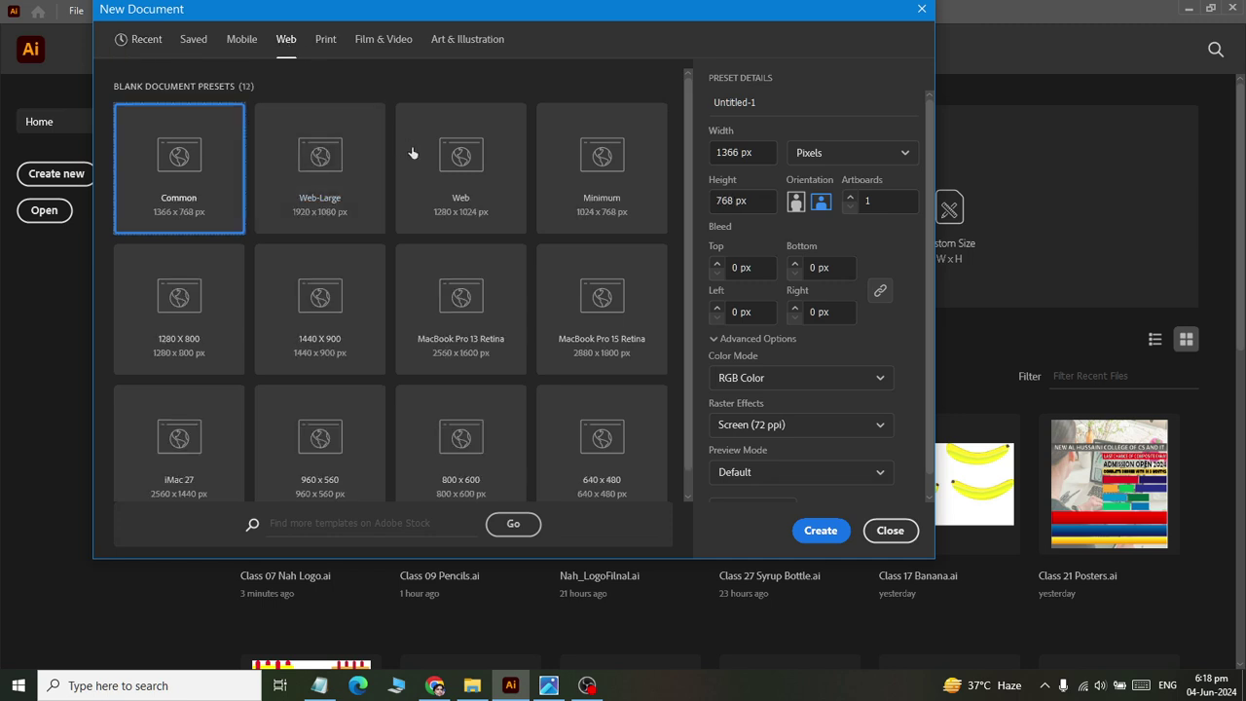
left_click(371, 167)
left_click(823, 533)
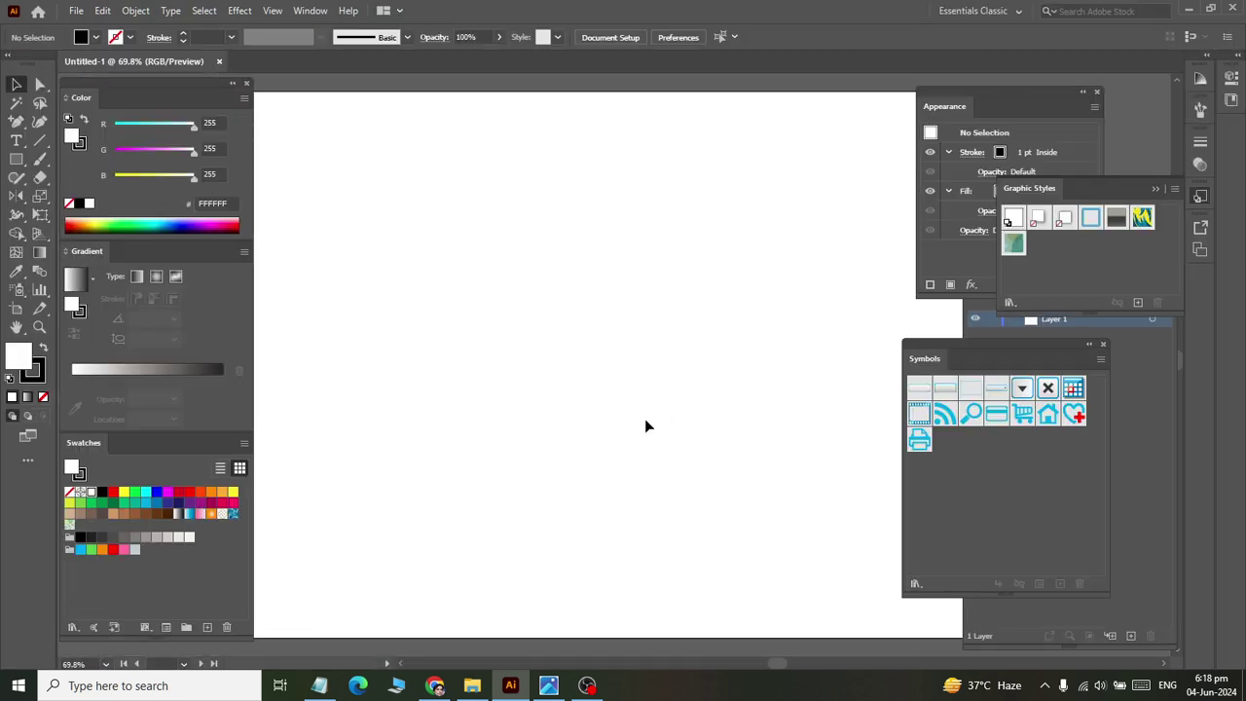
Resize the artboard to 1452 px wide by 1621 px tall, then view the reference poster.
scroll(641, 426, "up", 1)
scroll(630, 465, "right", 1)
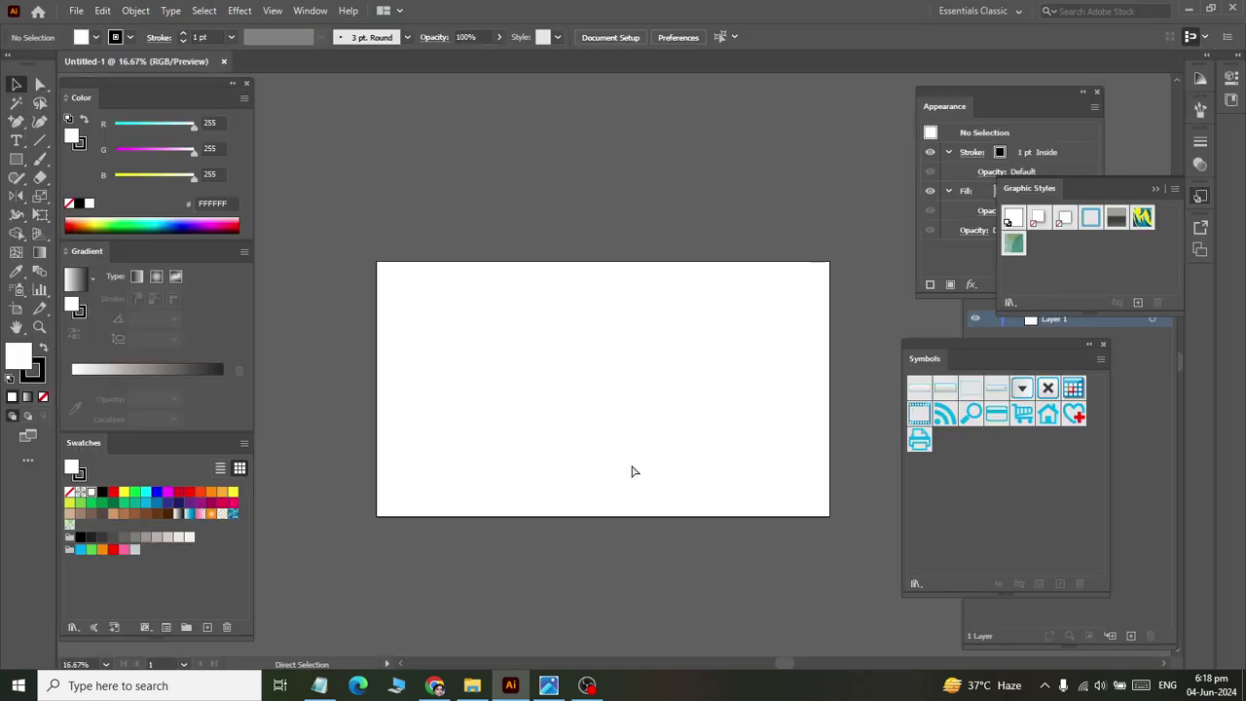
left_click(17, 309)
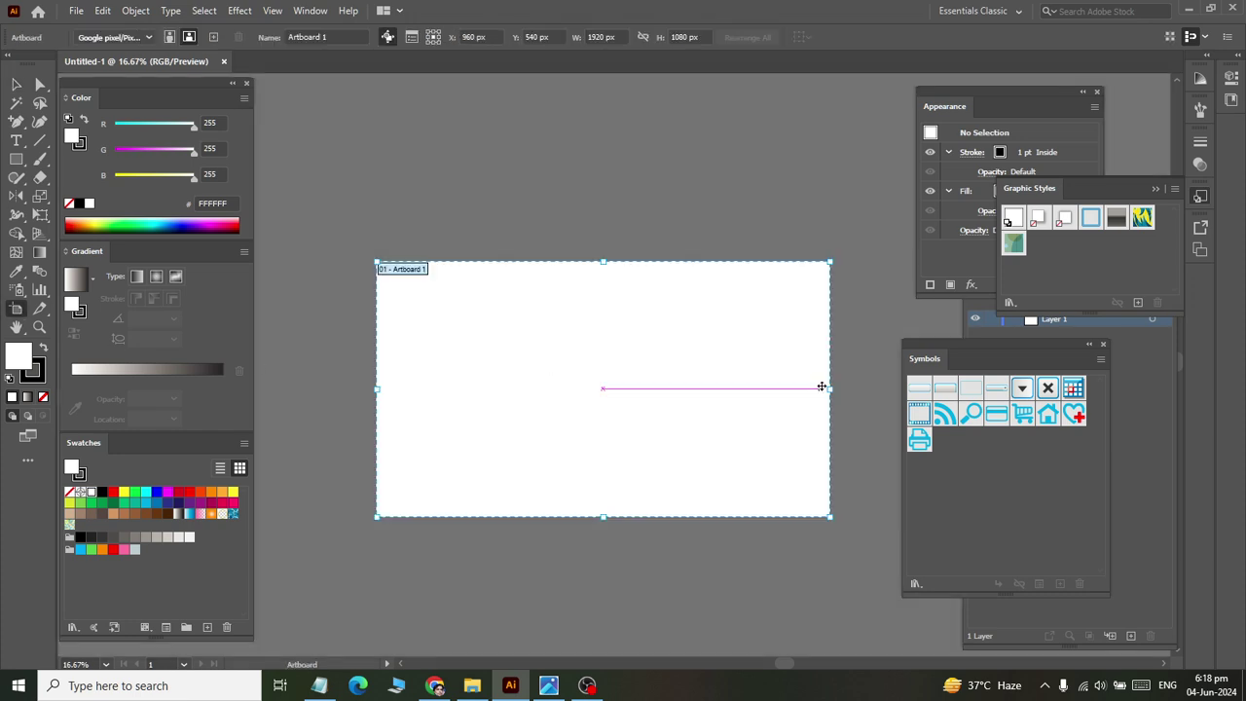
left_click_drag(832, 387, 720, 387)
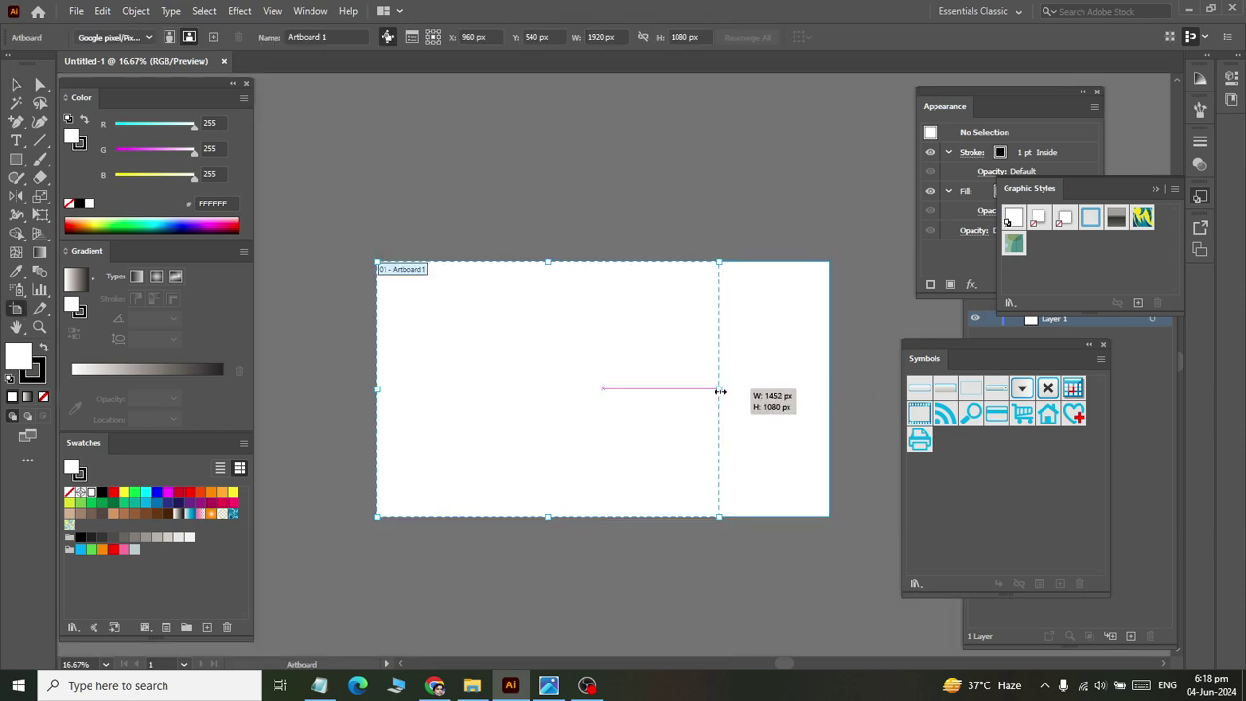
left_click(548, 226)
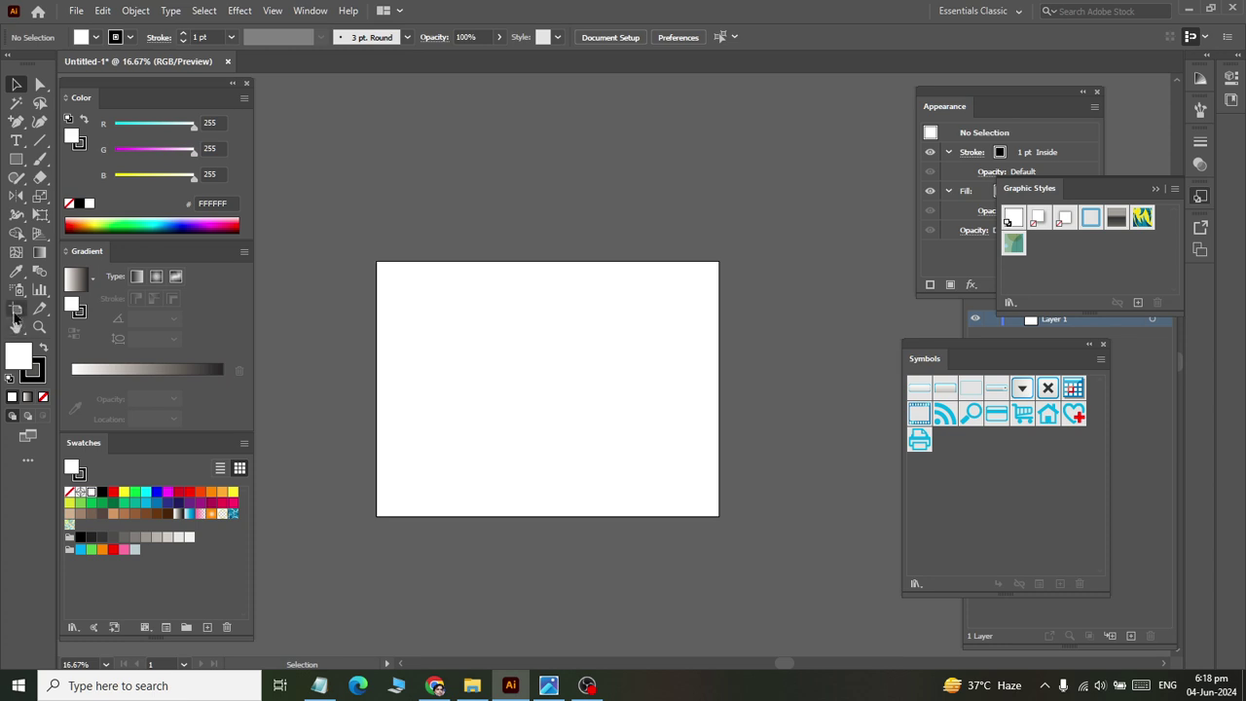
left_click(551, 284)
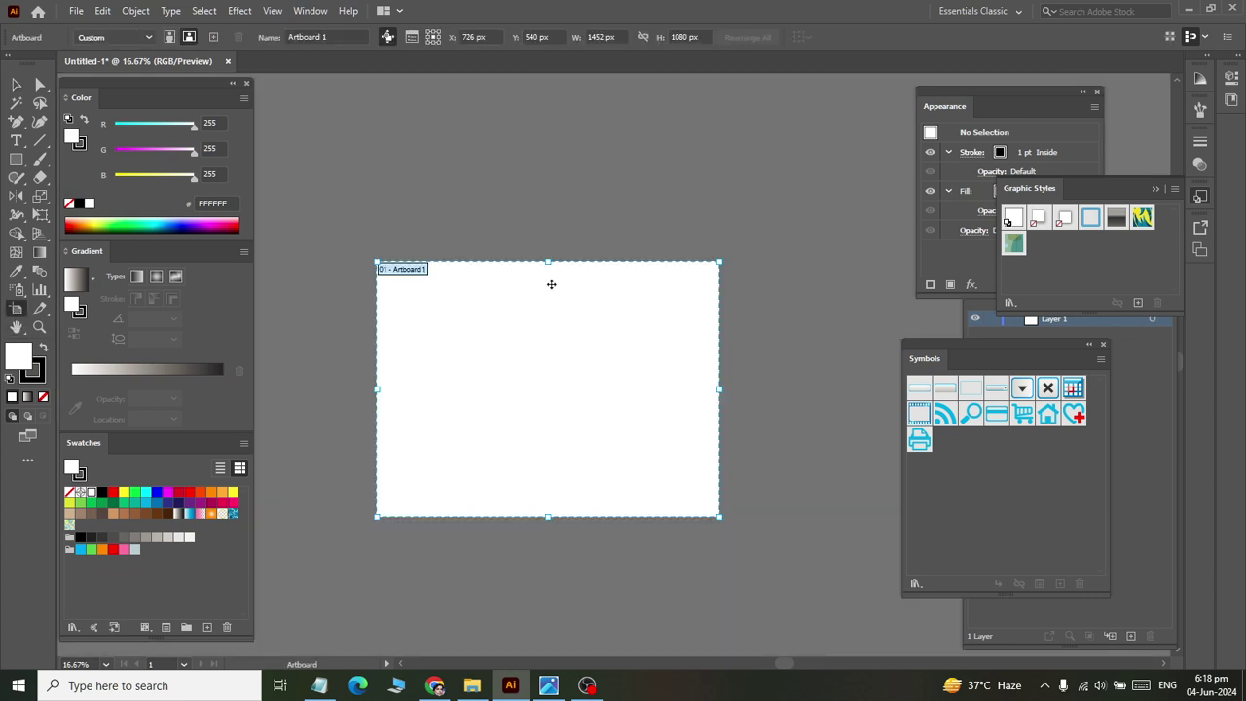
left_click_drag(550, 260, 548, 133)
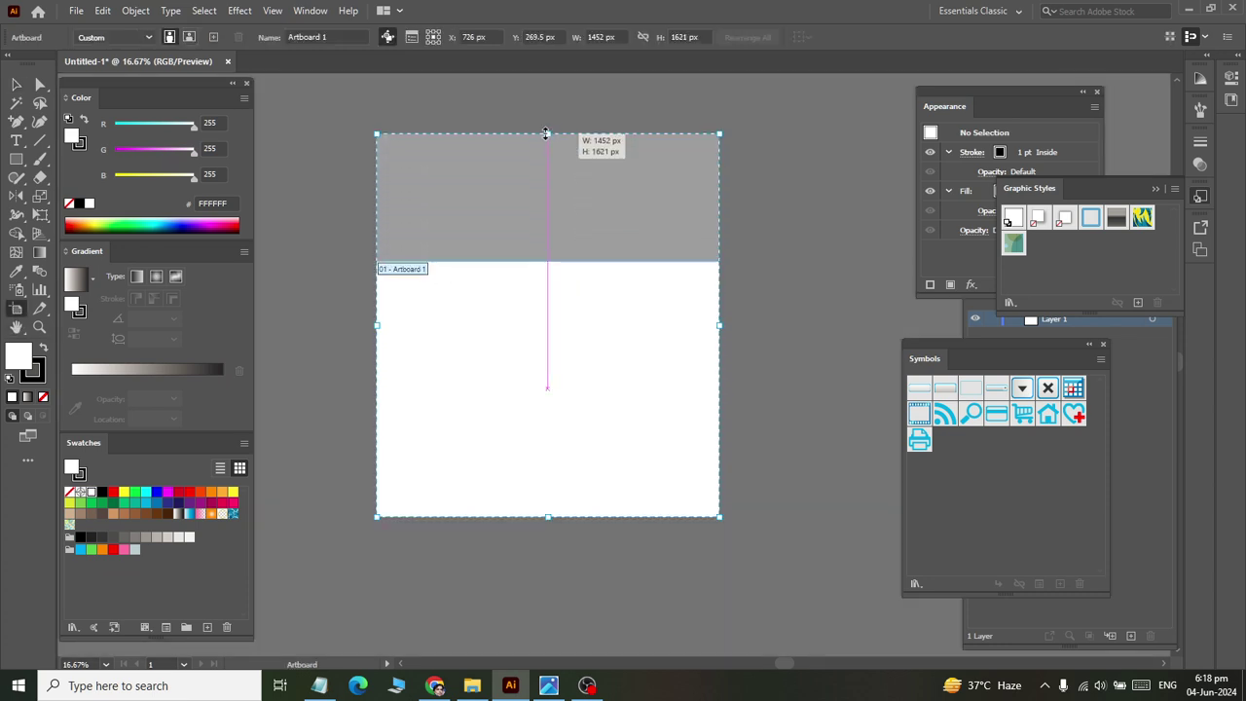
left_click(16, 86)
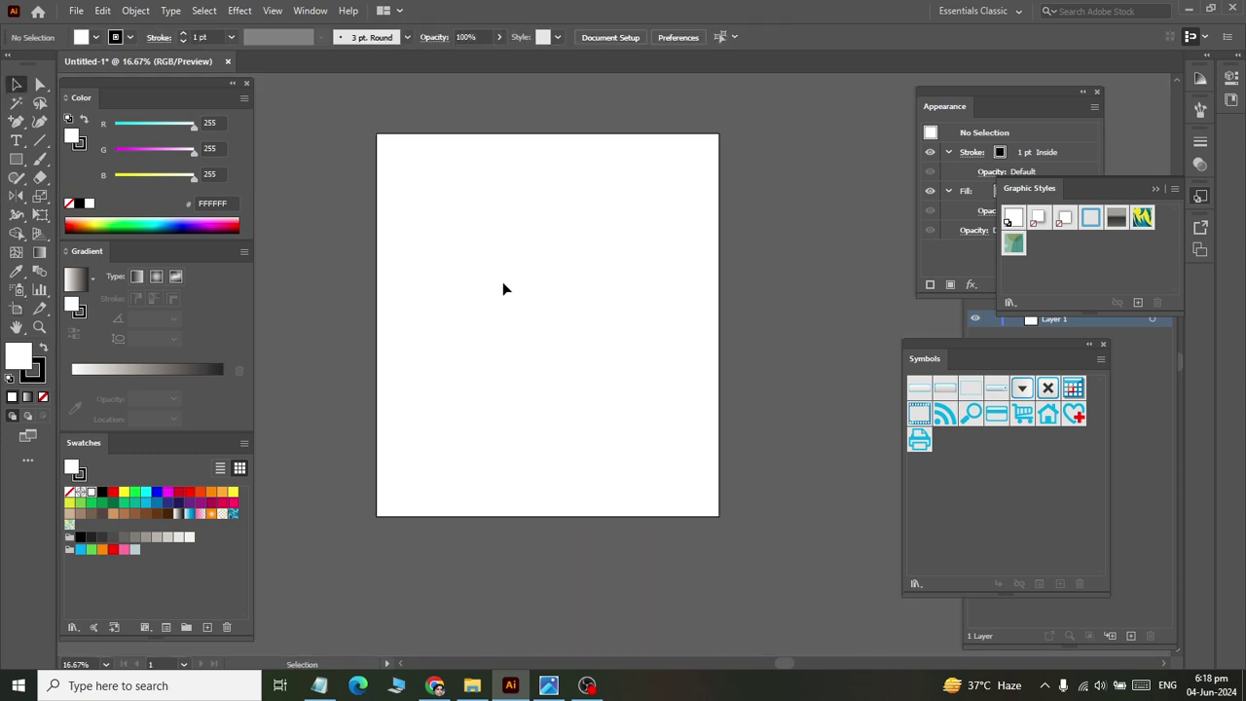
key("alt+Tab")
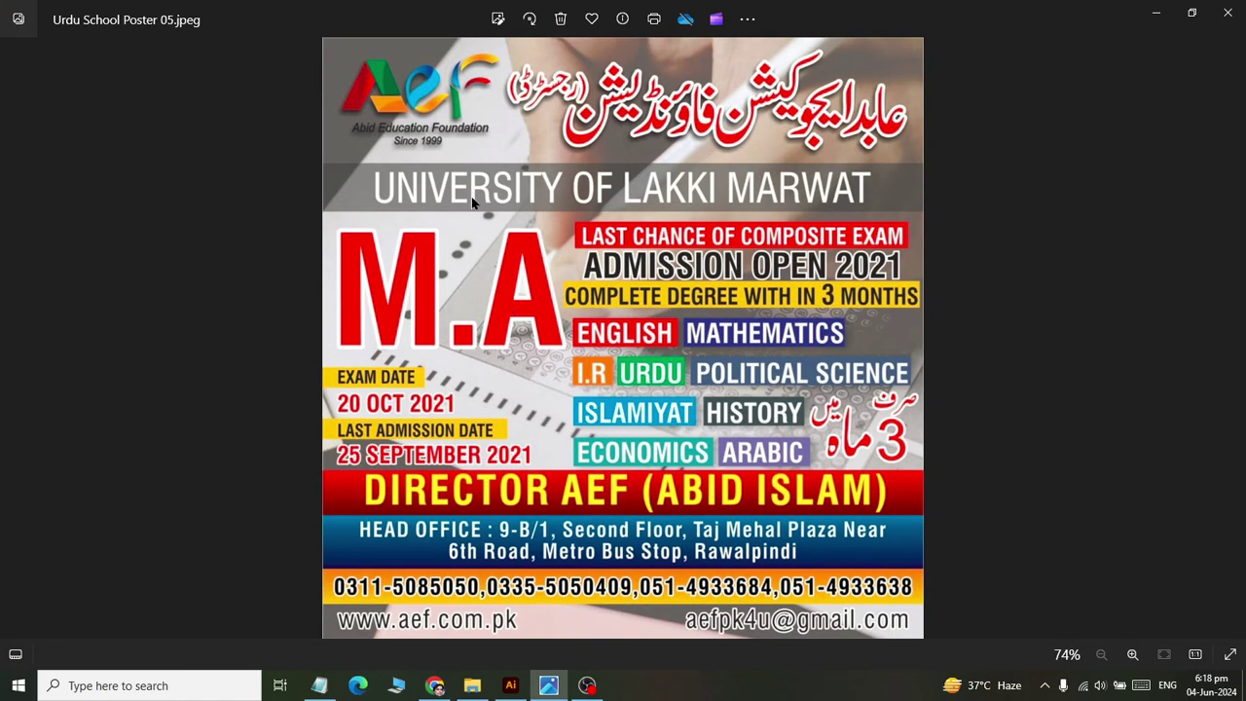
Back in Illustrator, bring the Appearance and Layers panels to the front via the Window menu.
key("alt+Tab")
left_click(272, 10)
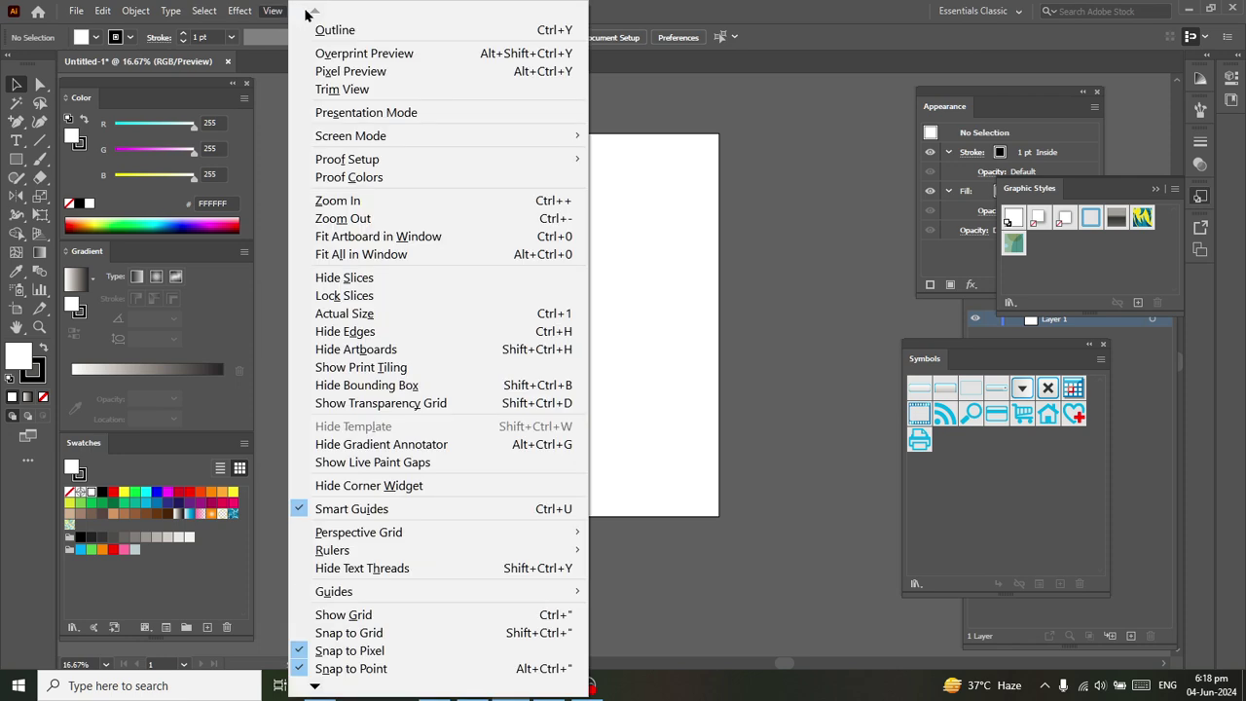
left_click(310, 10)
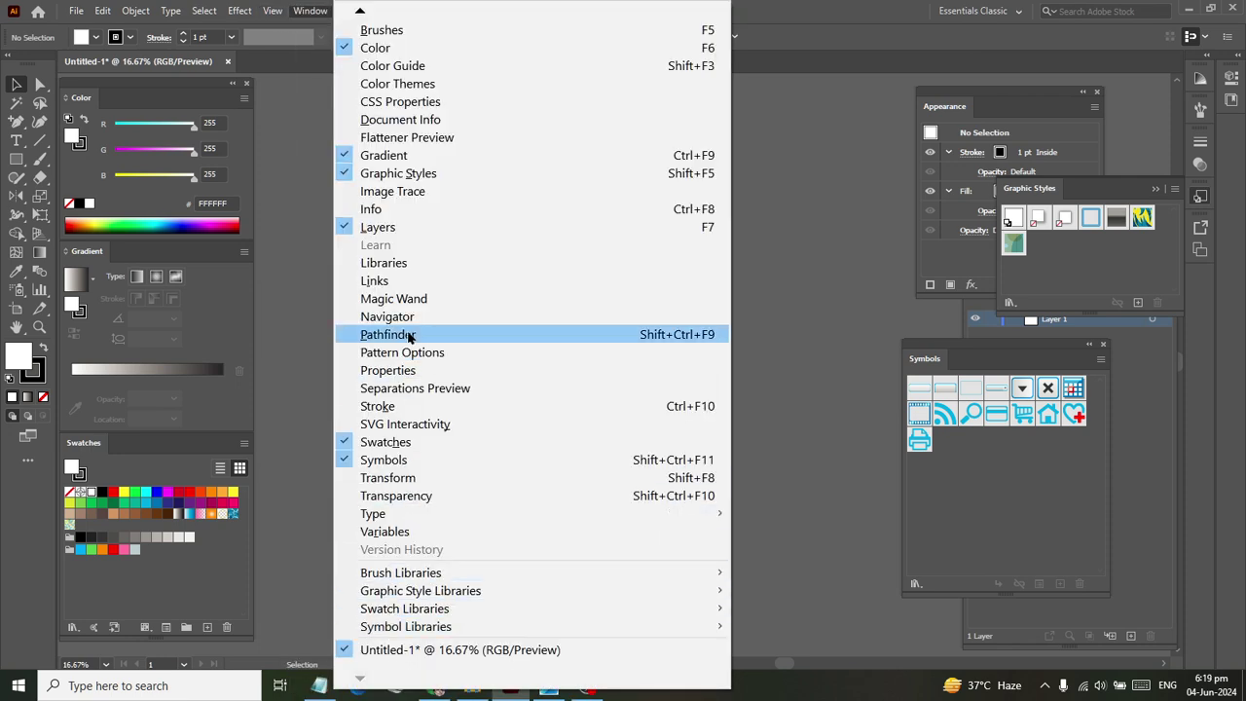
left_click(1008, 105)
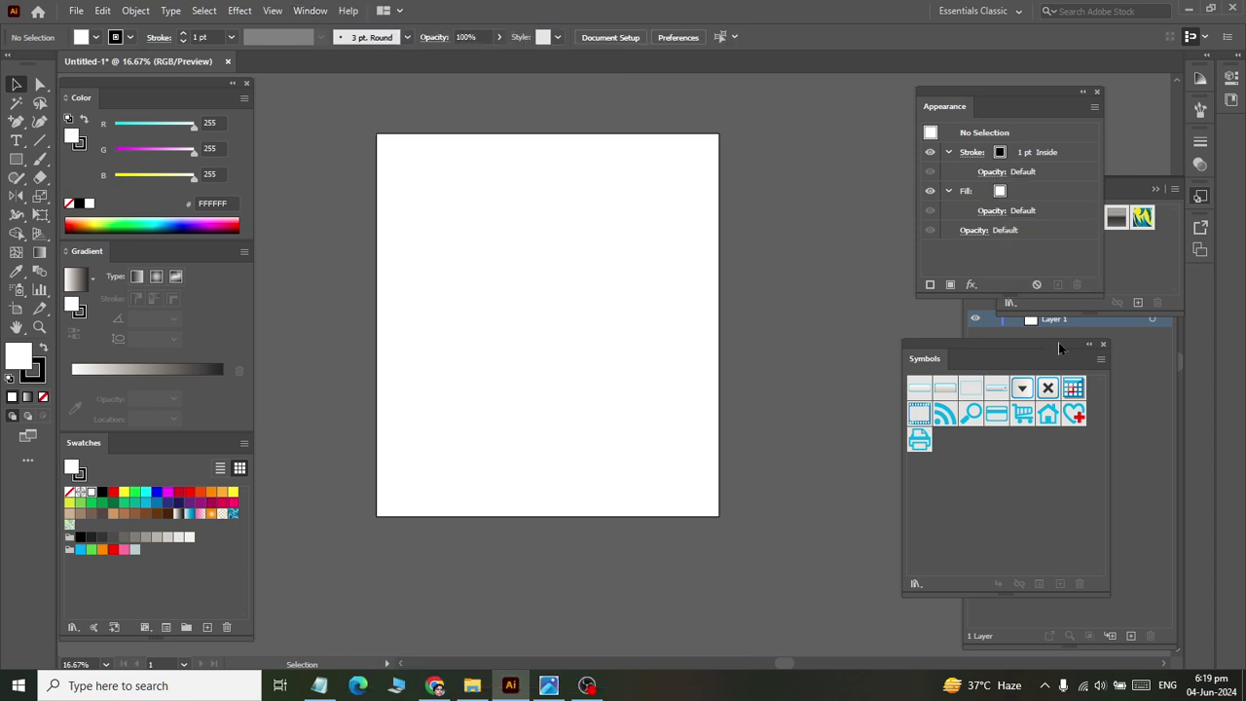
left_click(1132, 490)
left_click(309, 9)
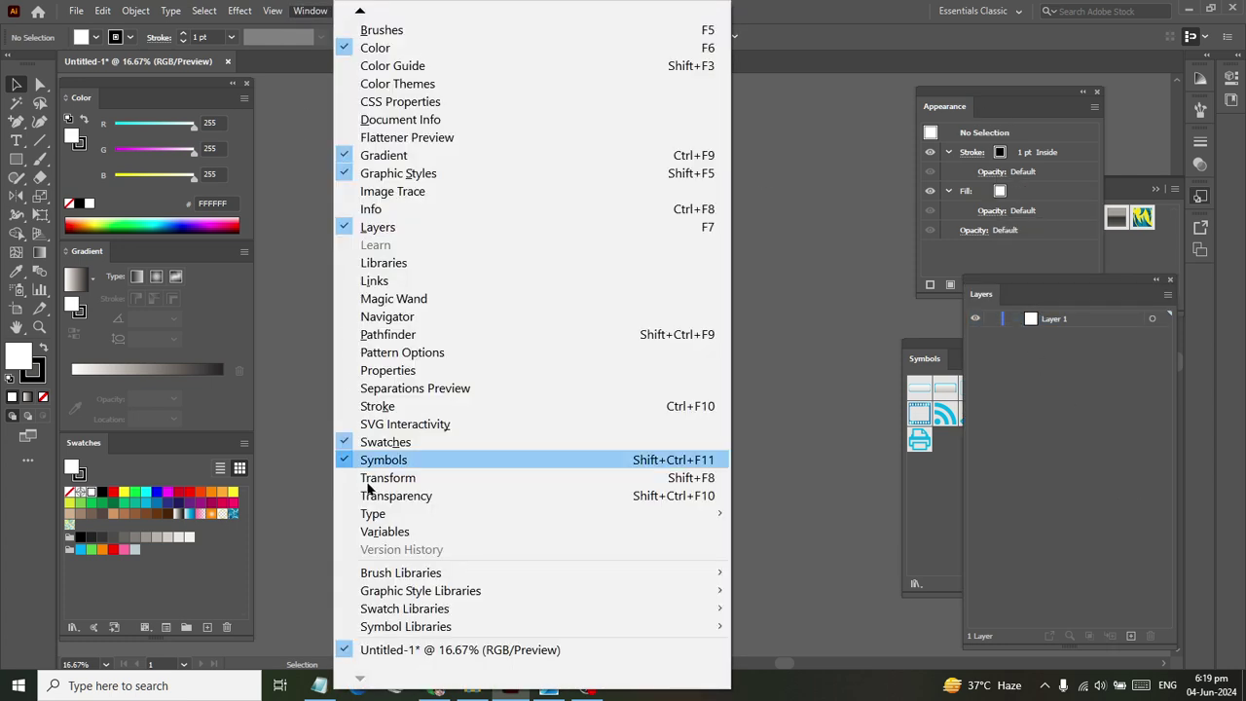
left_click(1132, 429)
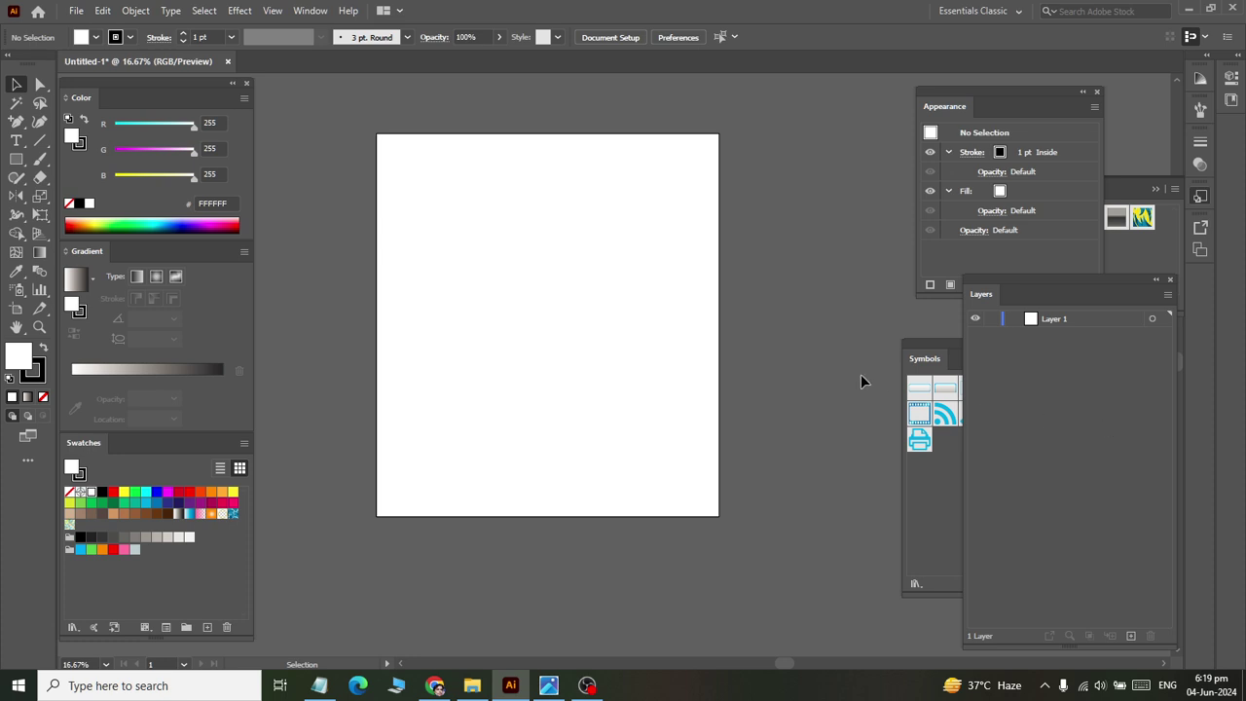
In Save As, browse to Documents > ai_fILES > Paradise.
key("ctrl+shift+s")
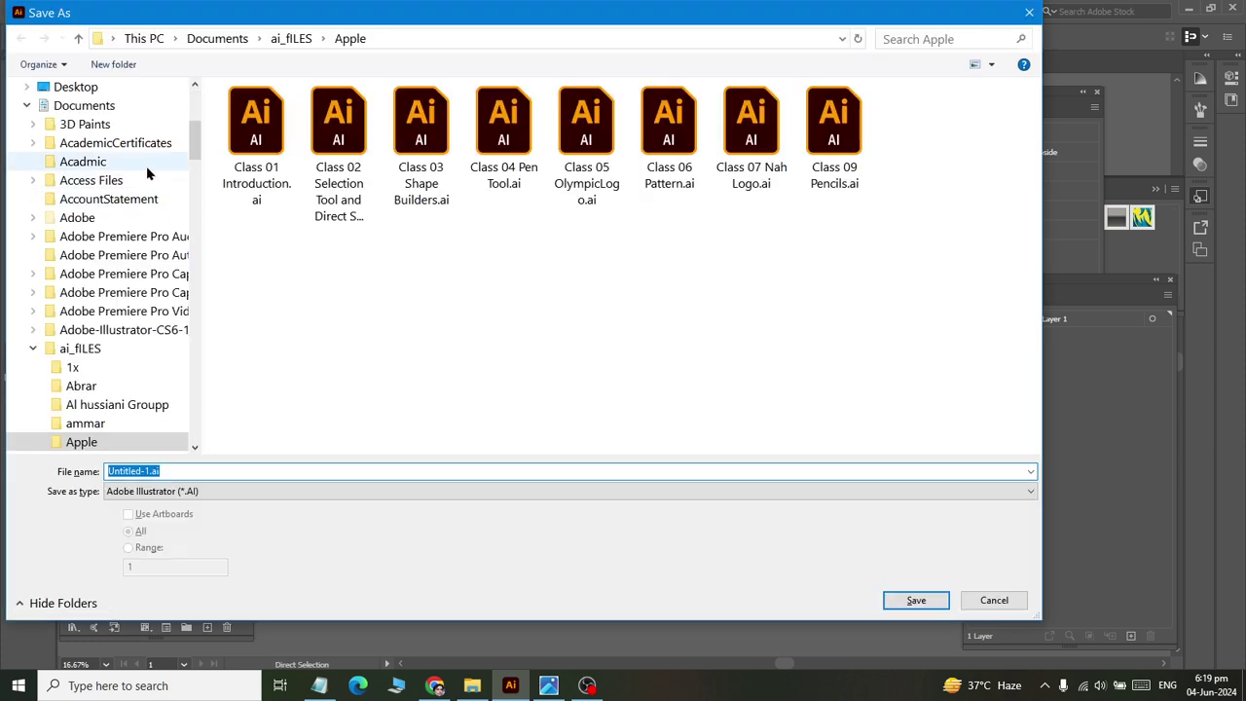
left_click(84, 105)
left_click(307, 117)
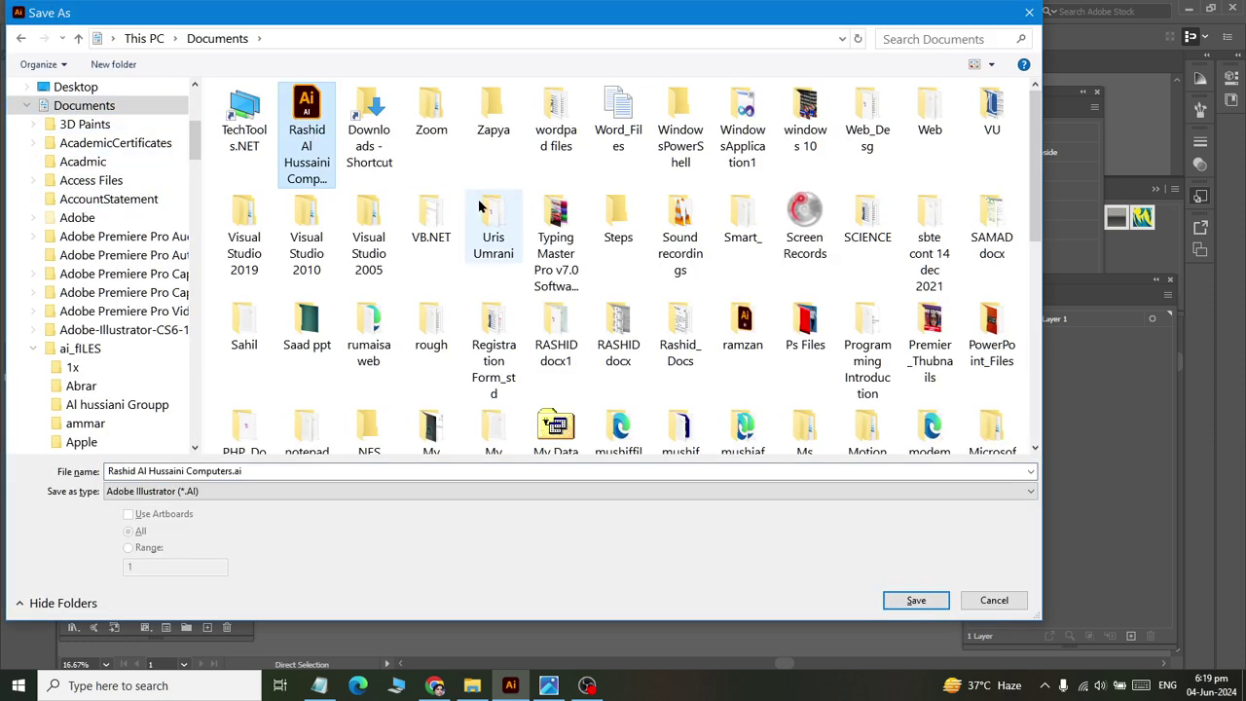
key("Return")
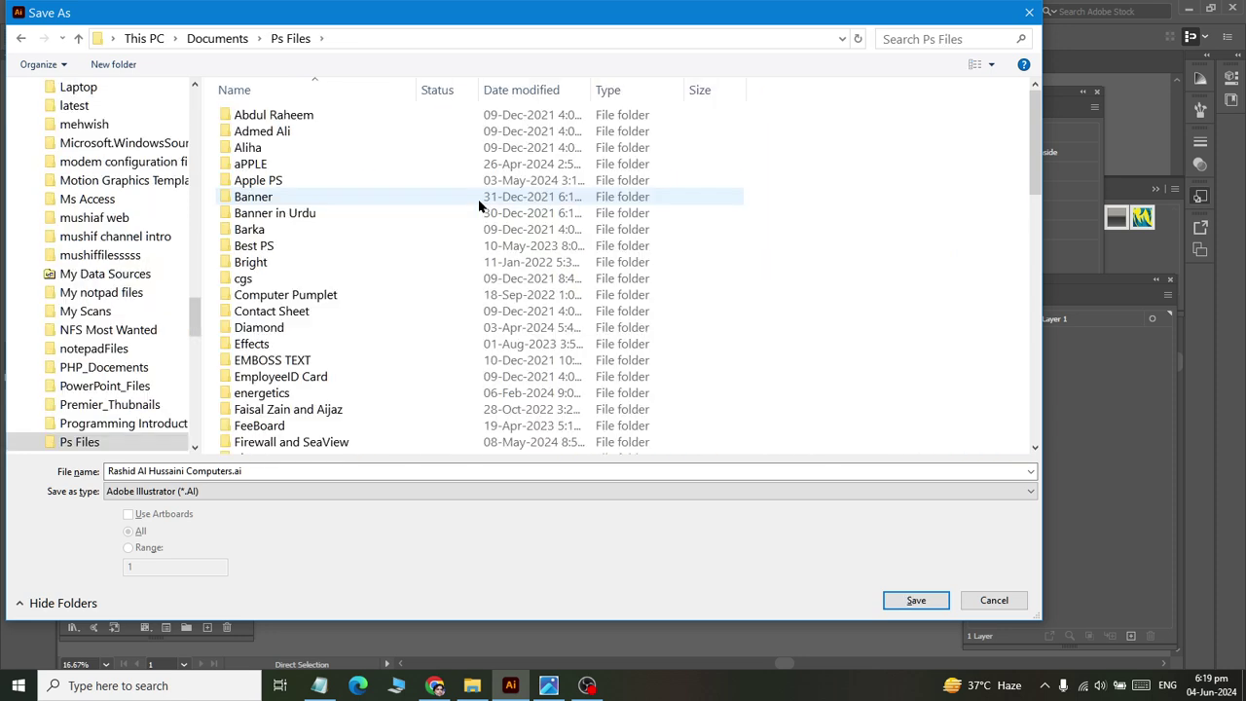
key("BackSpace")
key("Return")
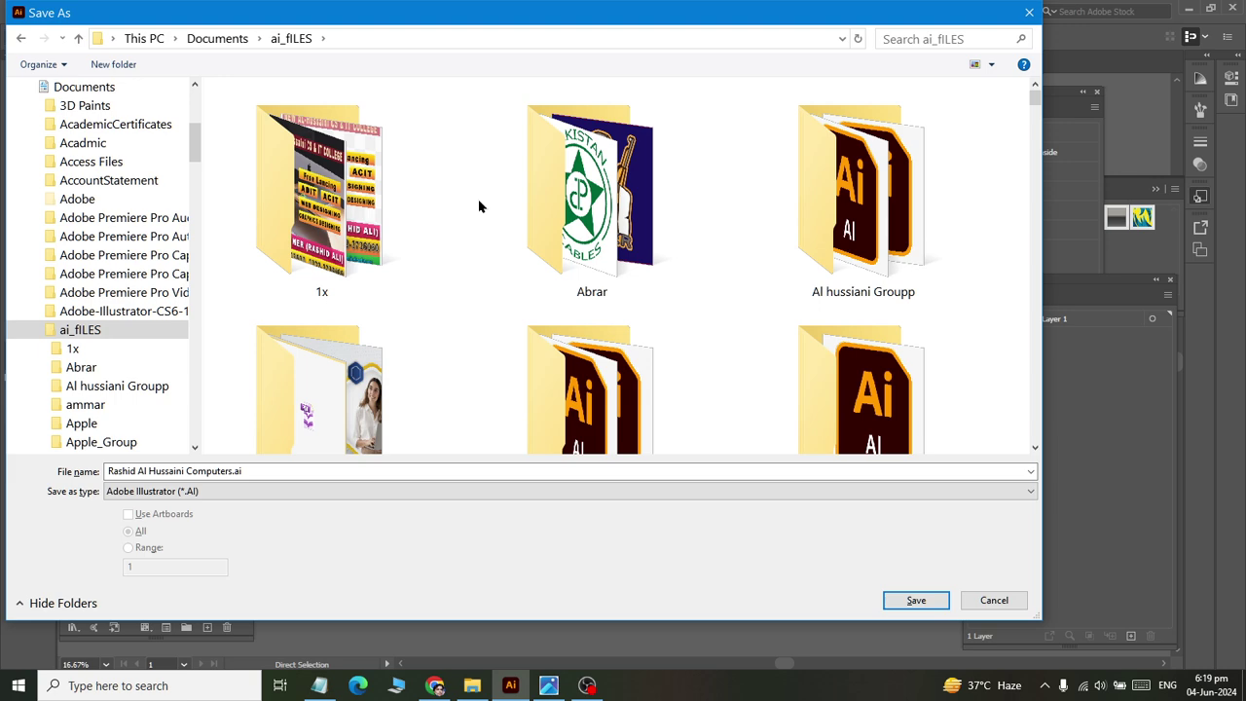
type("ap")
key("Home")
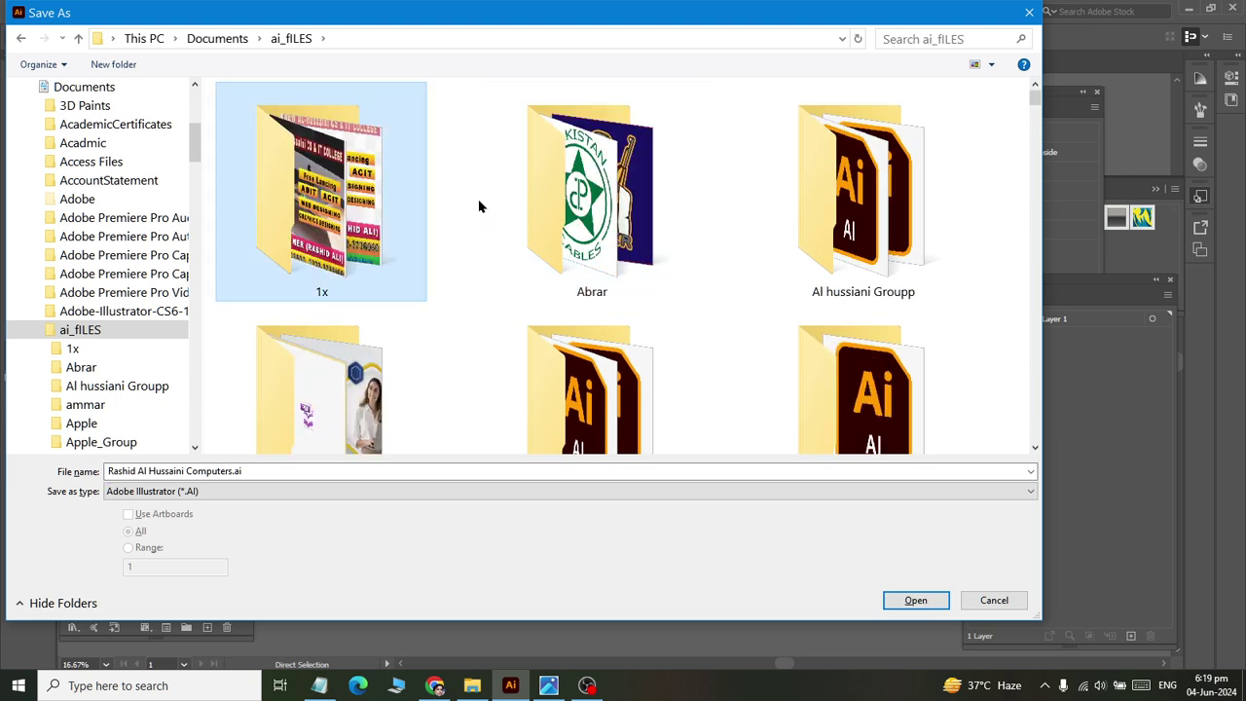
type("pa")
key("Return")
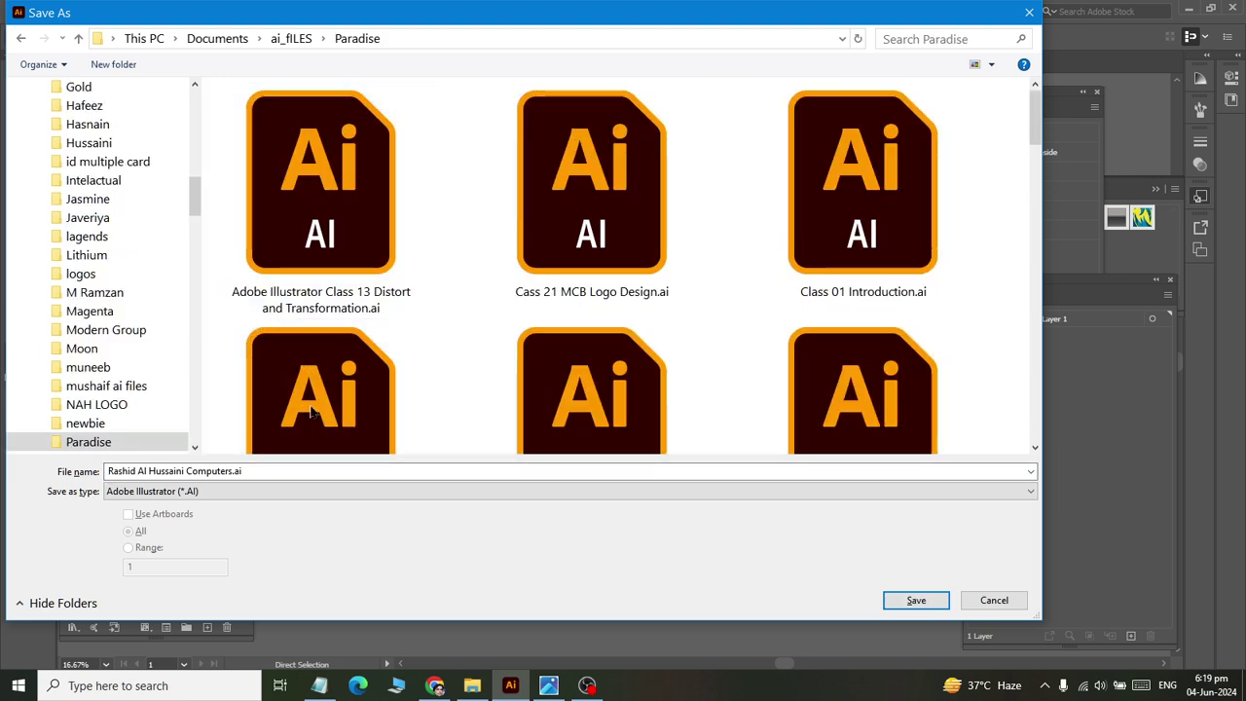
scroll(389, 300, "down", 5)
scroll(395, 302, "down", 5)
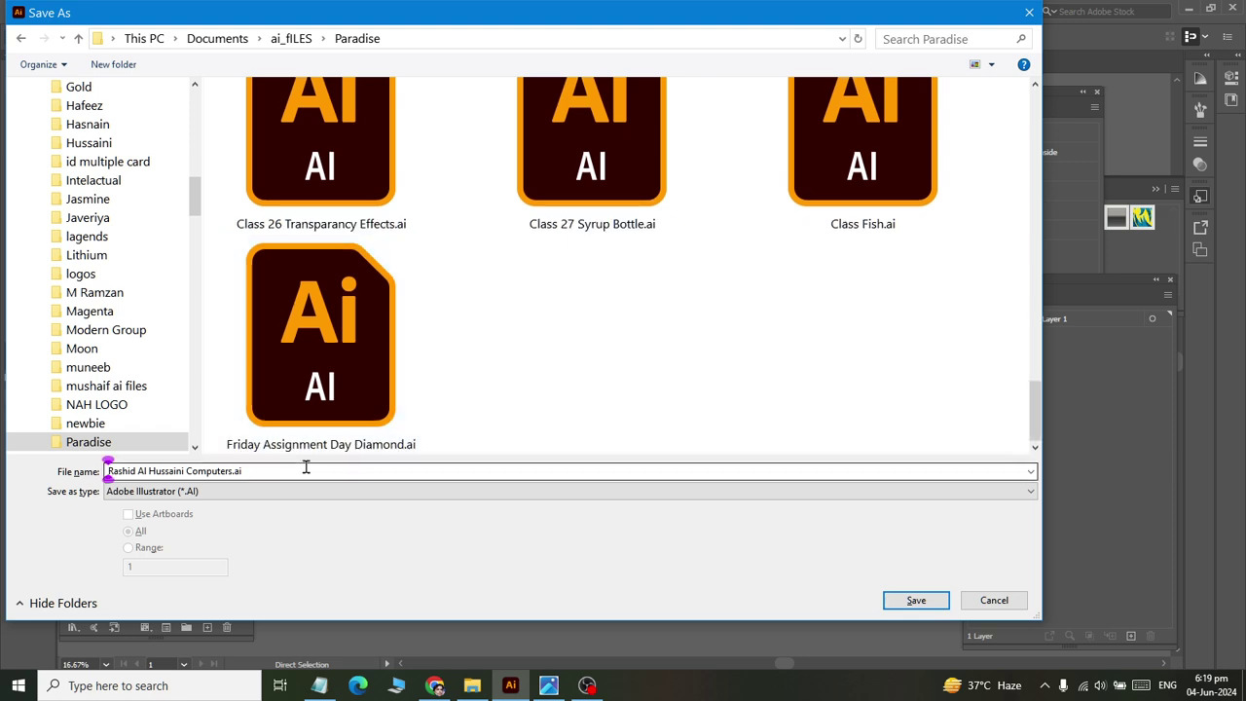
Save the poster as 'cLASS 29 pOST.ai' with default Illustrator Options.
key("ctrl+a")
type("cLASS")
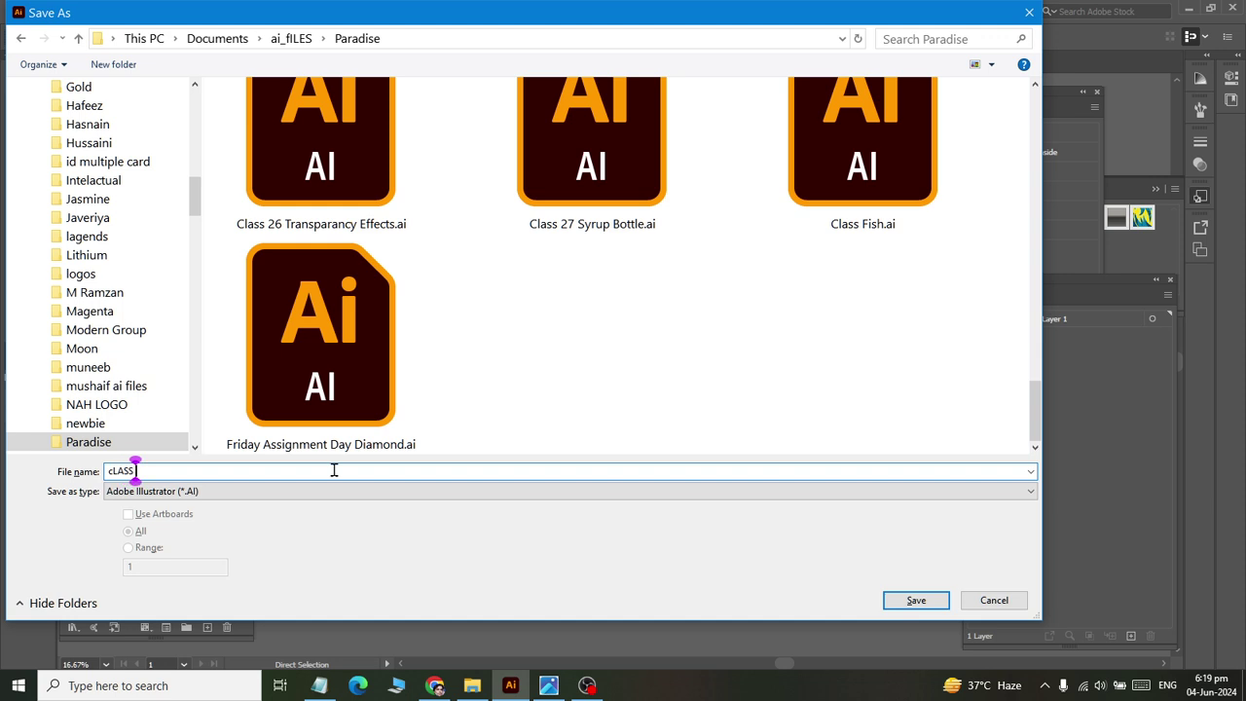
type(" 29 p")
key("Return")
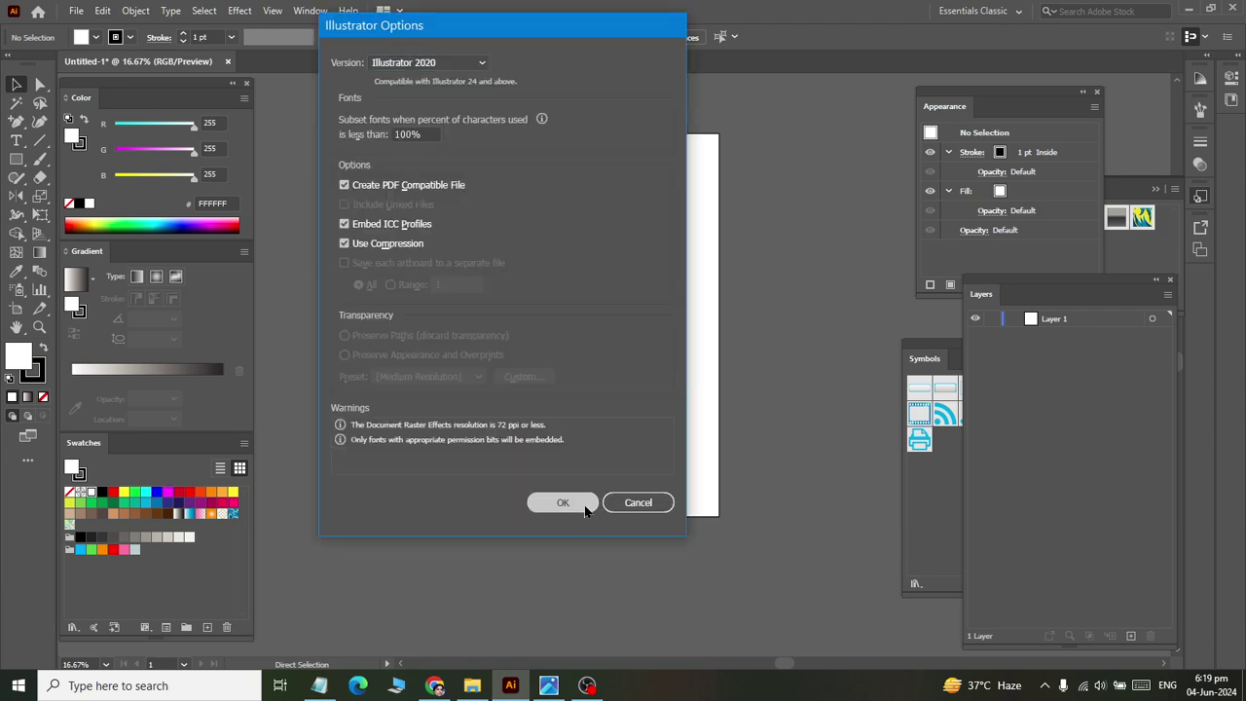
left_click(581, 498)
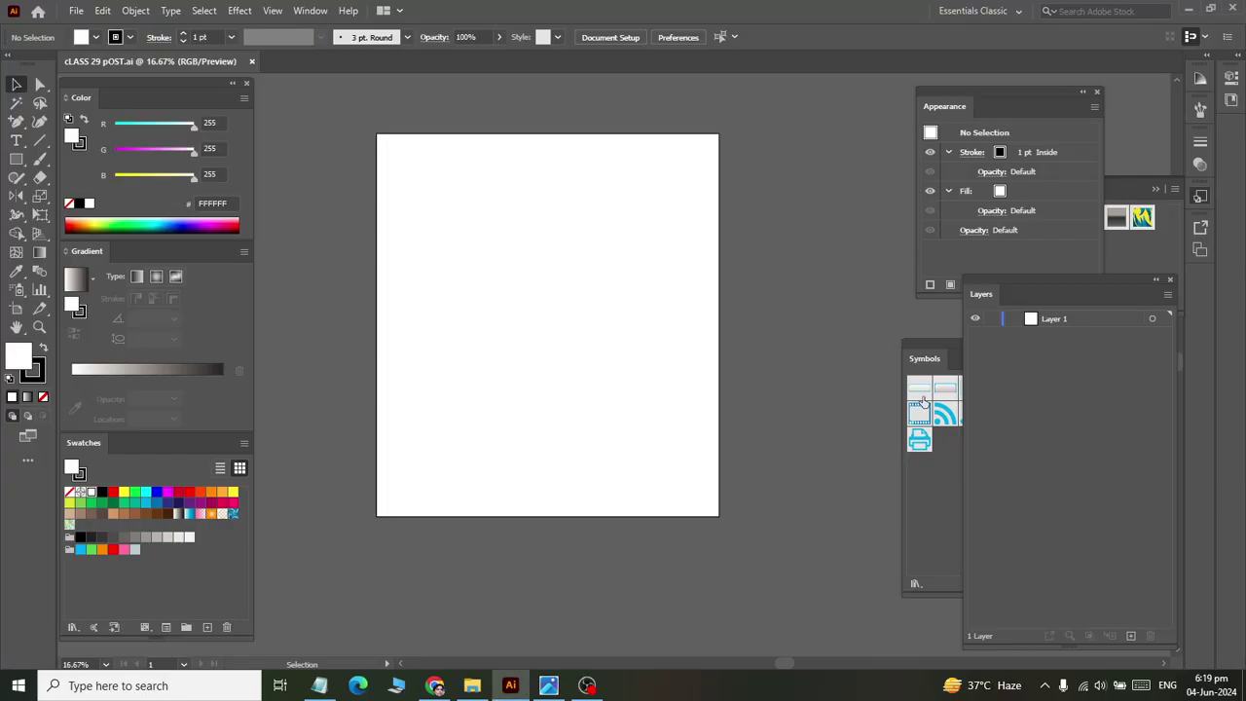
Use File > Place to browse Documents > latest for the Computer College photo.
left_click(78, 11)
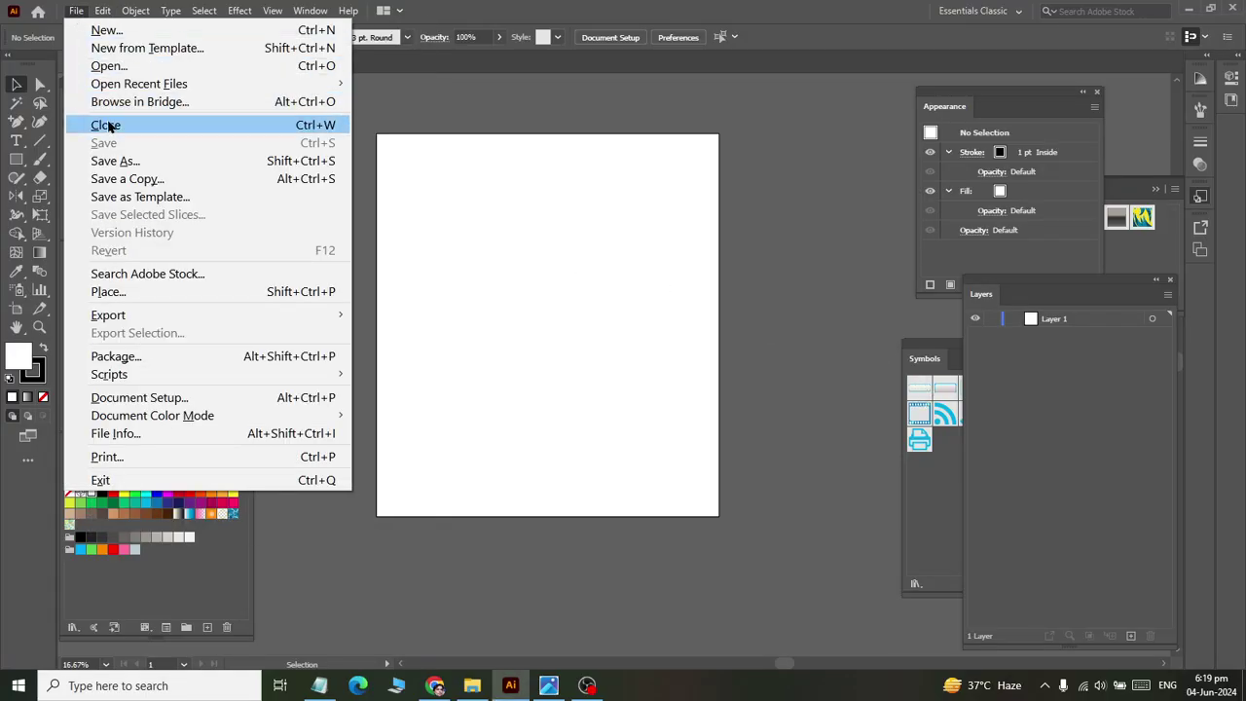
left_click(109, 291)
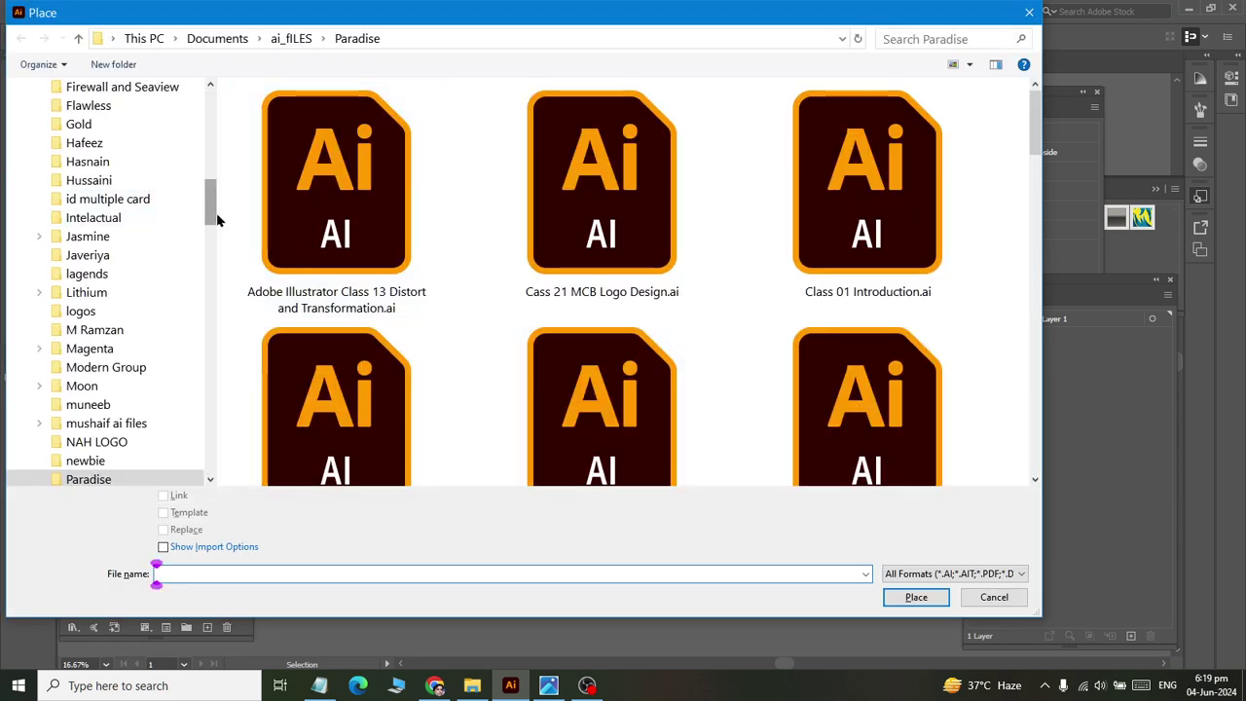
left_click_drag(210, 209, 210, 97)
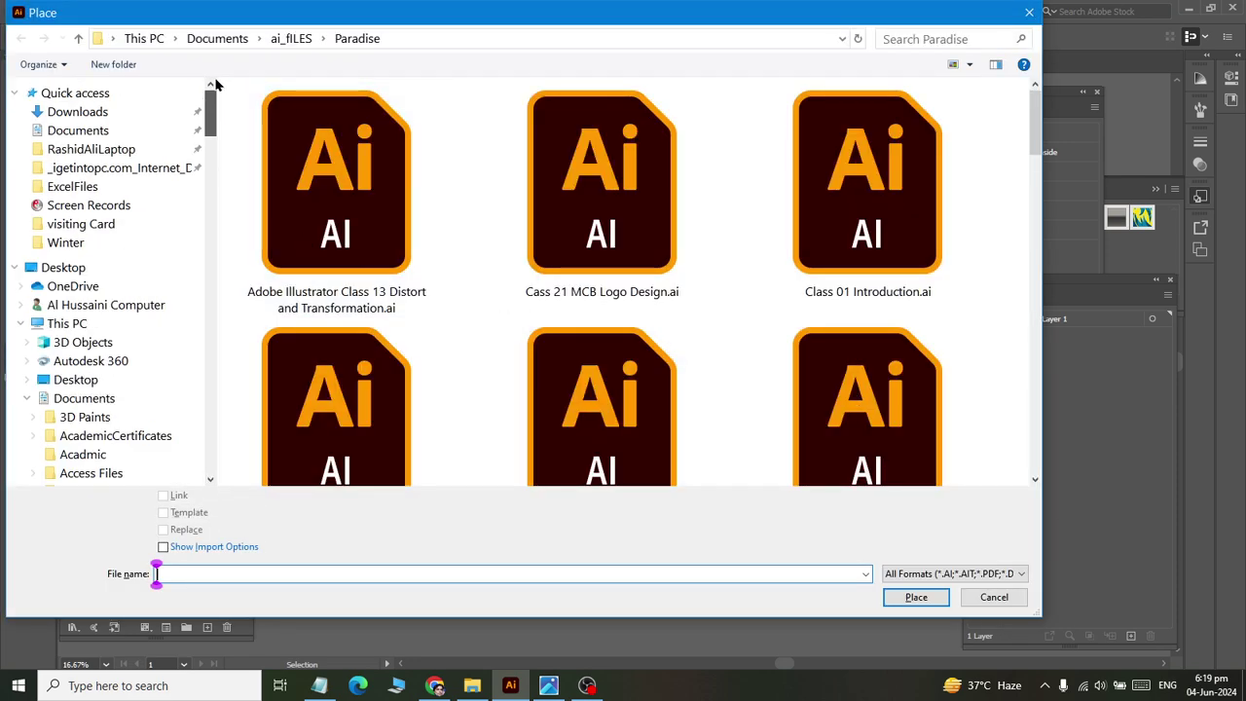
left_click(78, 130)
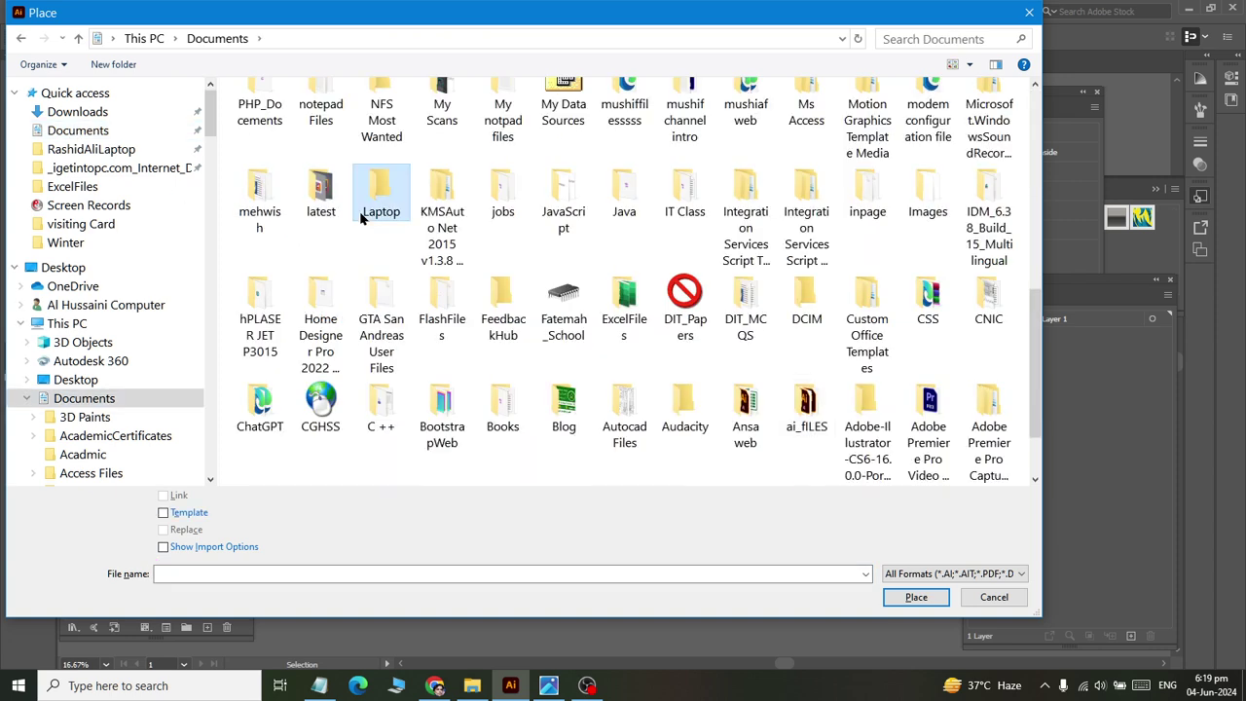
double_click(320, 194)
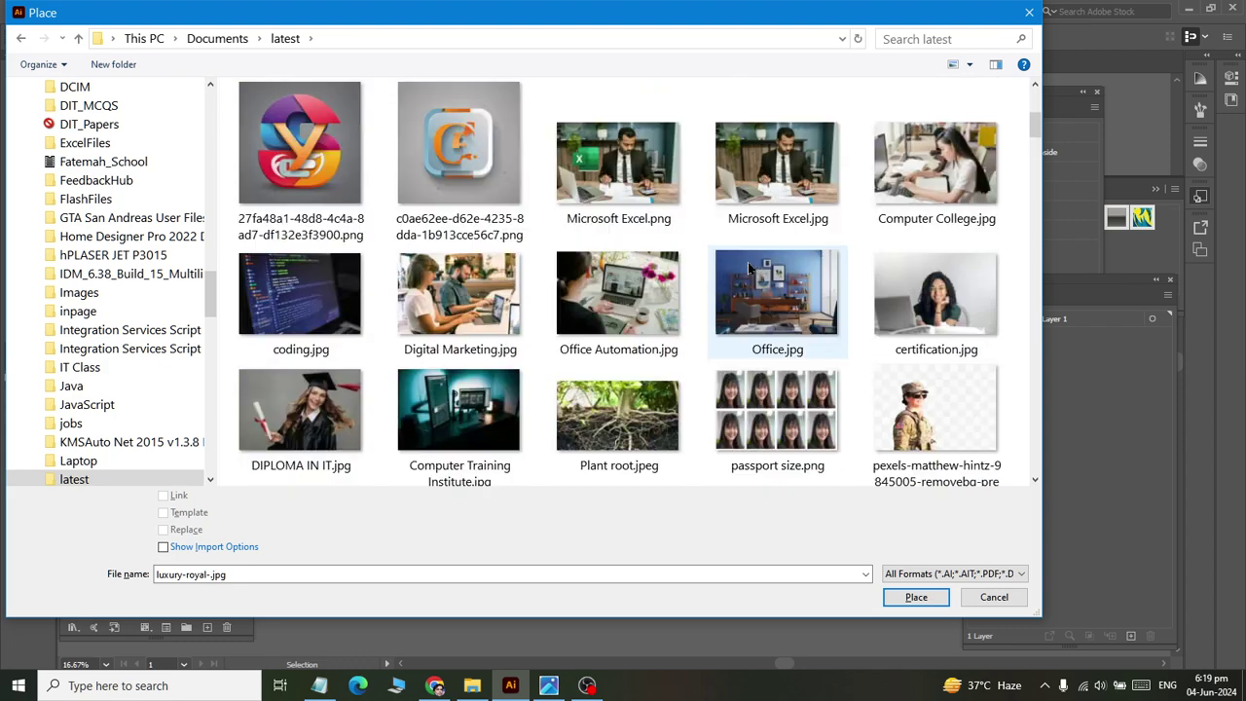
key("Escape")
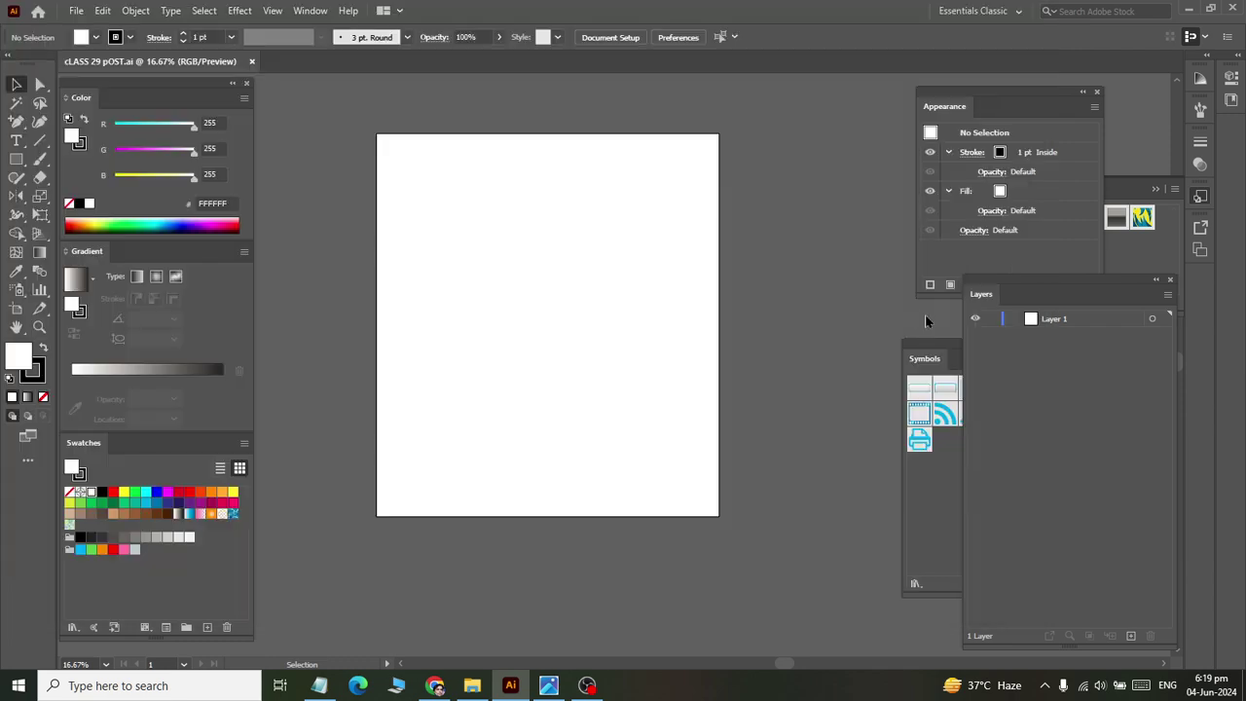
Drop the Computer College photo onto the canvas and zoom out to see it whole.
left_click(604, 339)
mouse_move(637, 438)
left_mouse_down()
mouse_move(489, 322)
mouse_move(384, 209)
left_mouse_up()
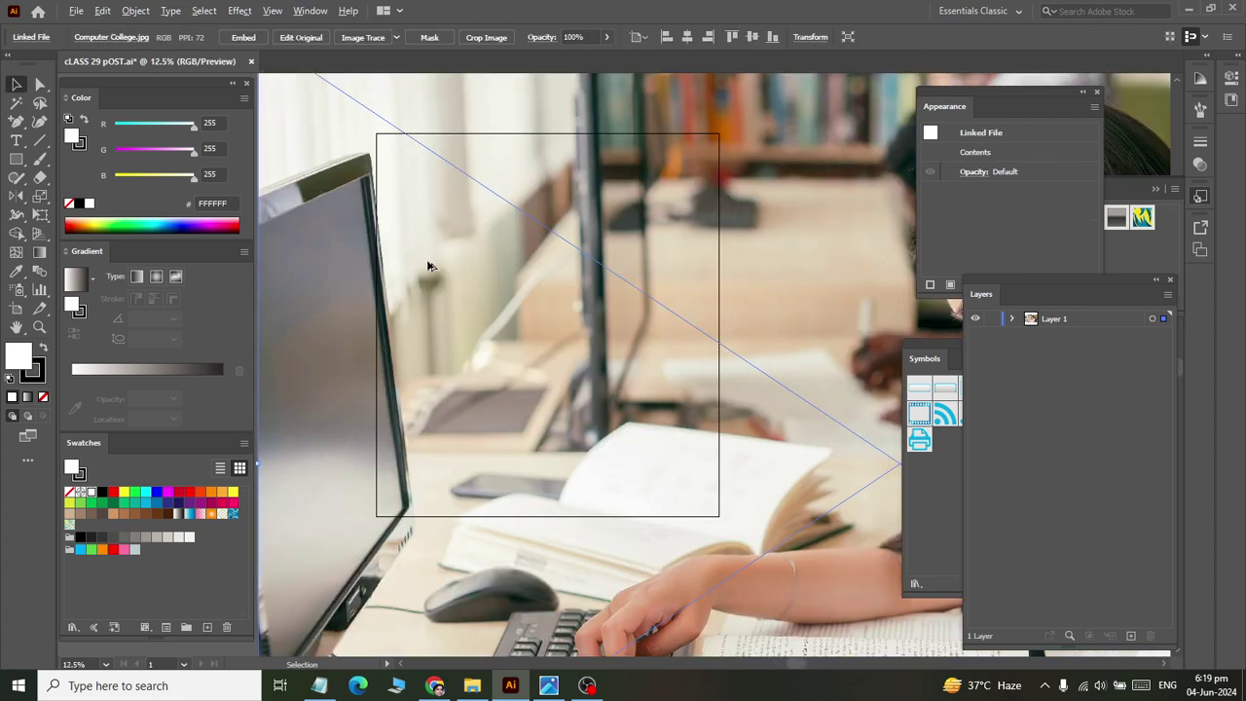
key("ctrl+0")
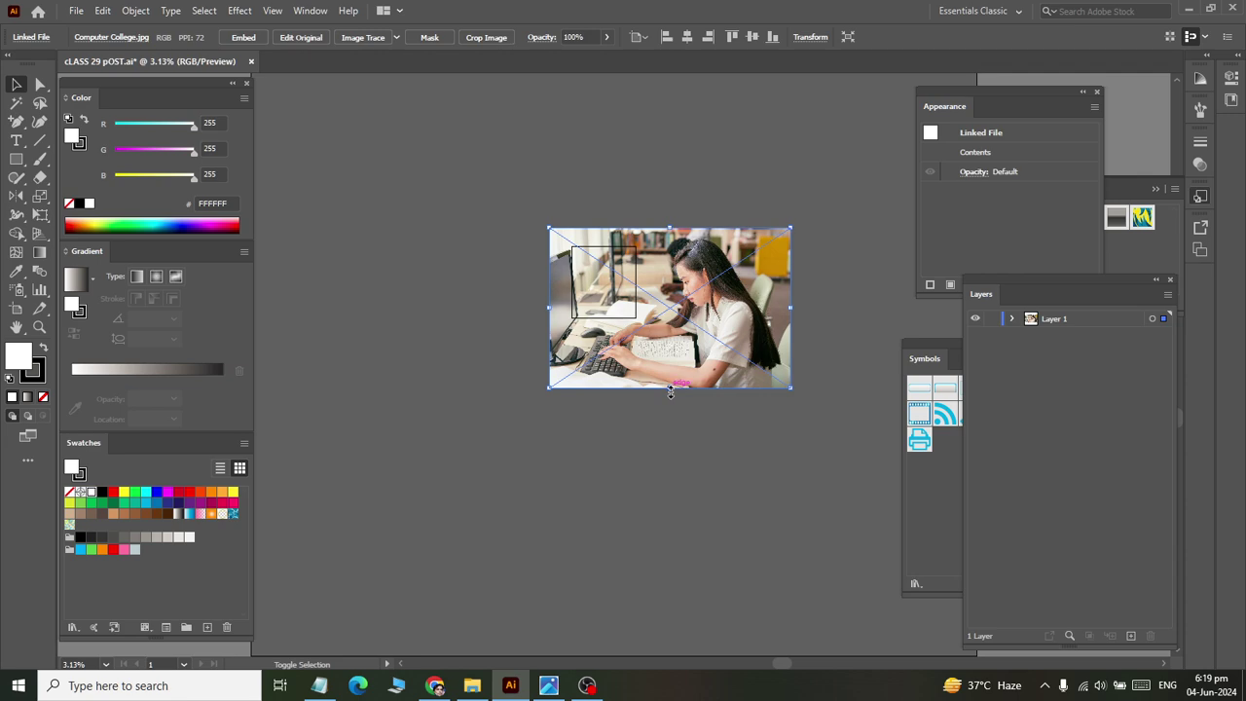
mouse_move(669, 392)
left_mouse_down()
mouse_move(670, 324)
mouse_move(616, 307)
left_mouse_up()
Resize and reposition the photo so it covers the entire artboard.
scroll(616, 308, "up", 4)
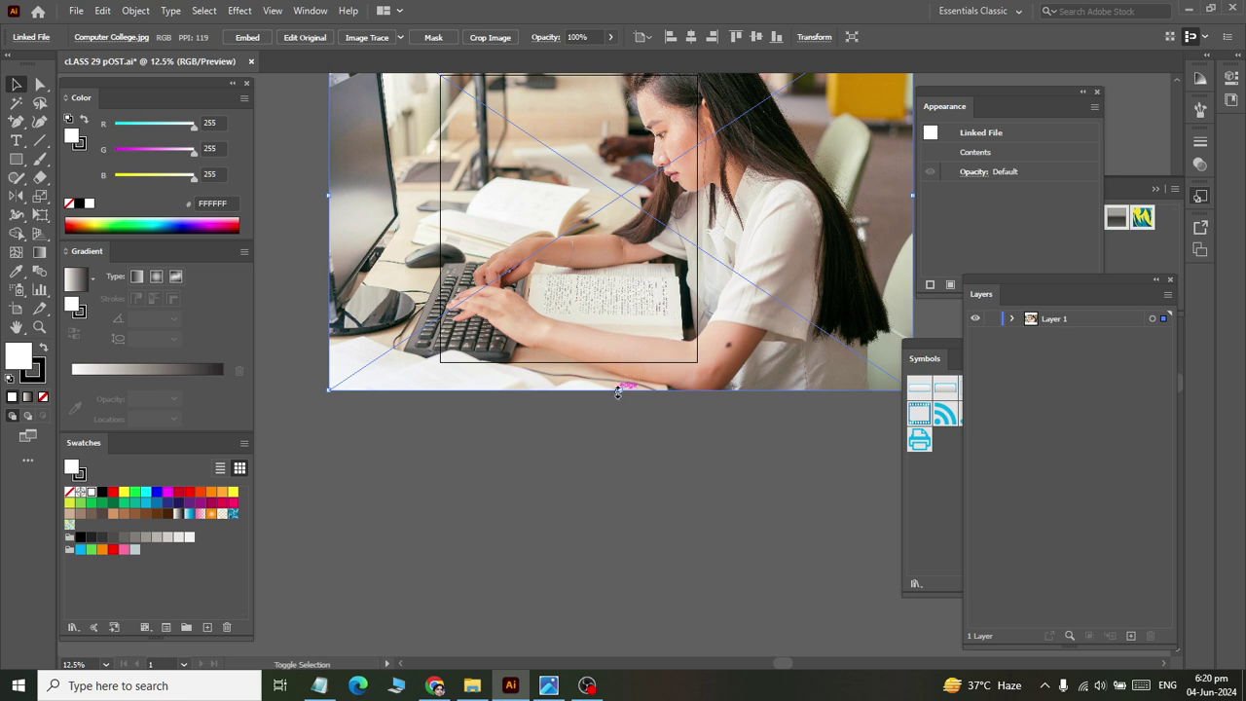
mouse_move(617, 391)
left_mouse_down()
mouse_move(617, 276)
mouse_move(613, 318)
mouse_move(611, 308)
left_mouse_up()
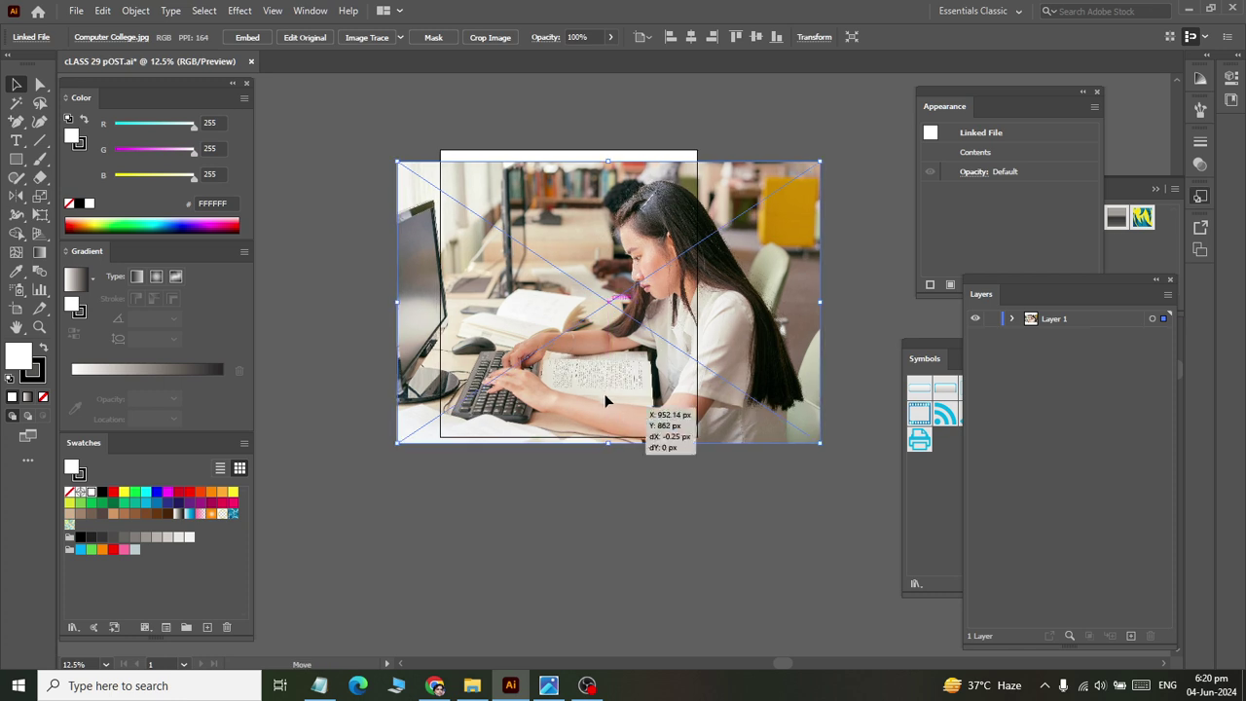
left_click_drag(612, 435, 553, 331)
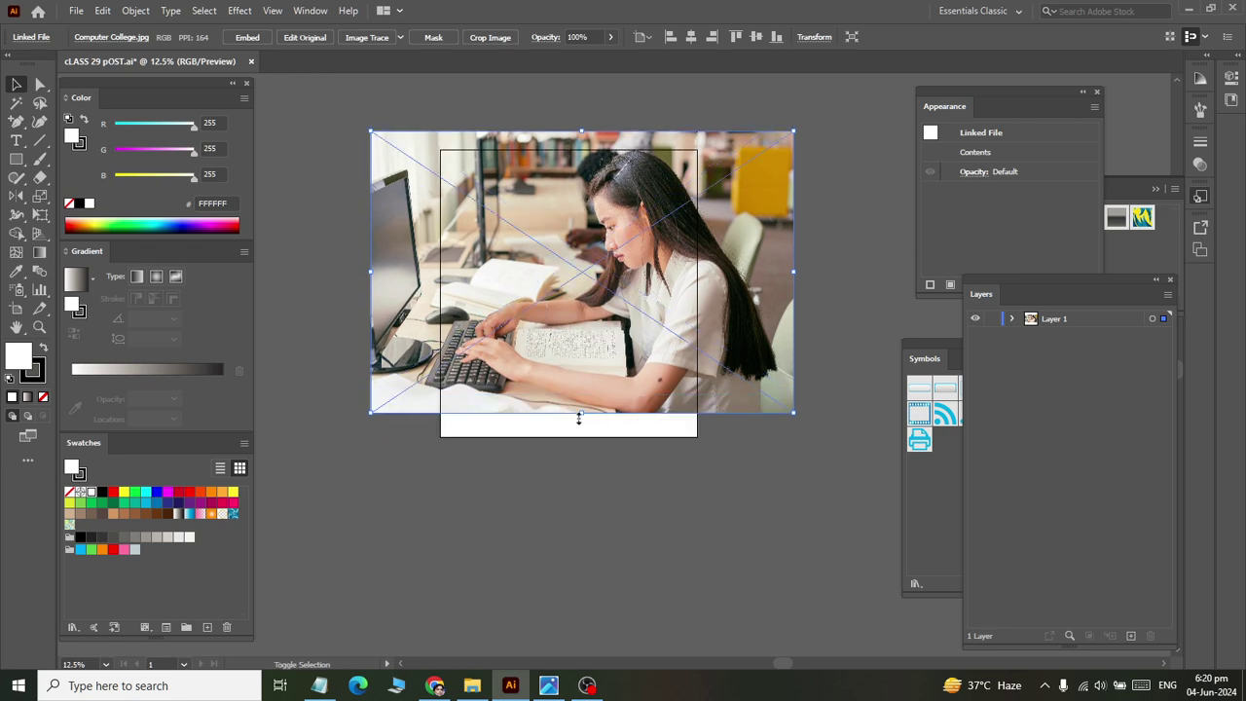
left_click_drag(579, 417, 582, 417)
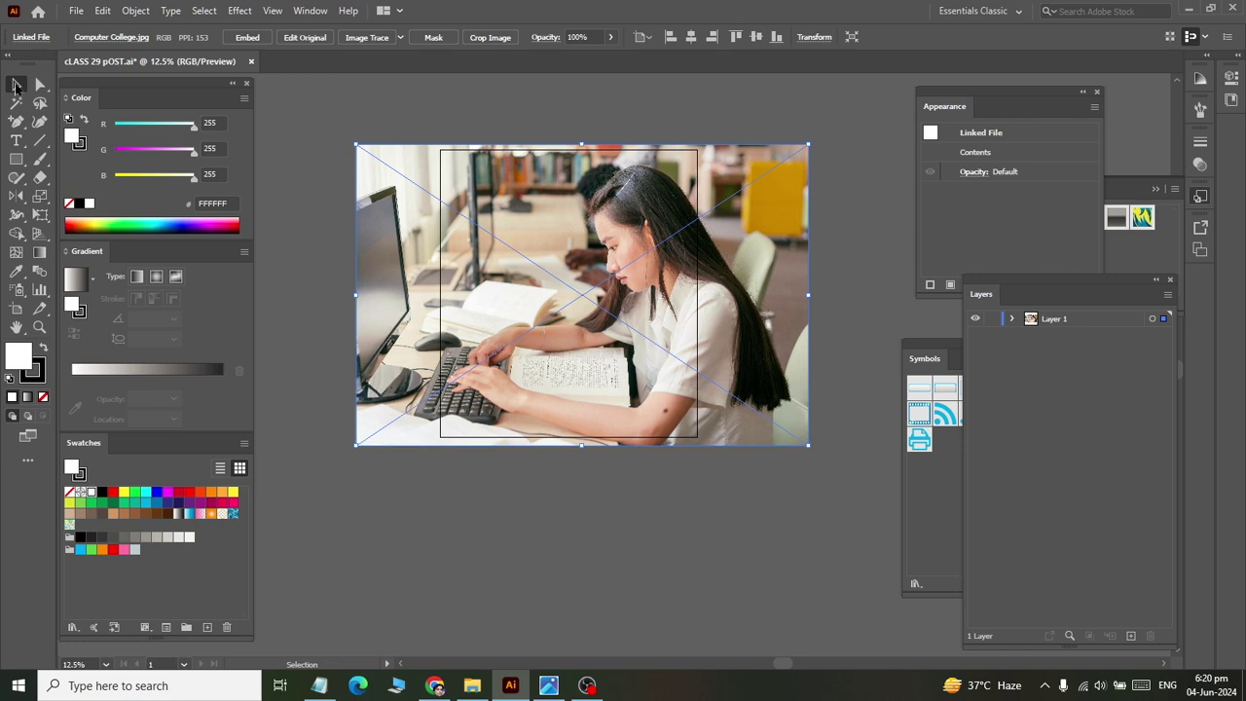
Embed the Computer College photo, deselect it, and save the document.
key("a")
left_click(583, 523)
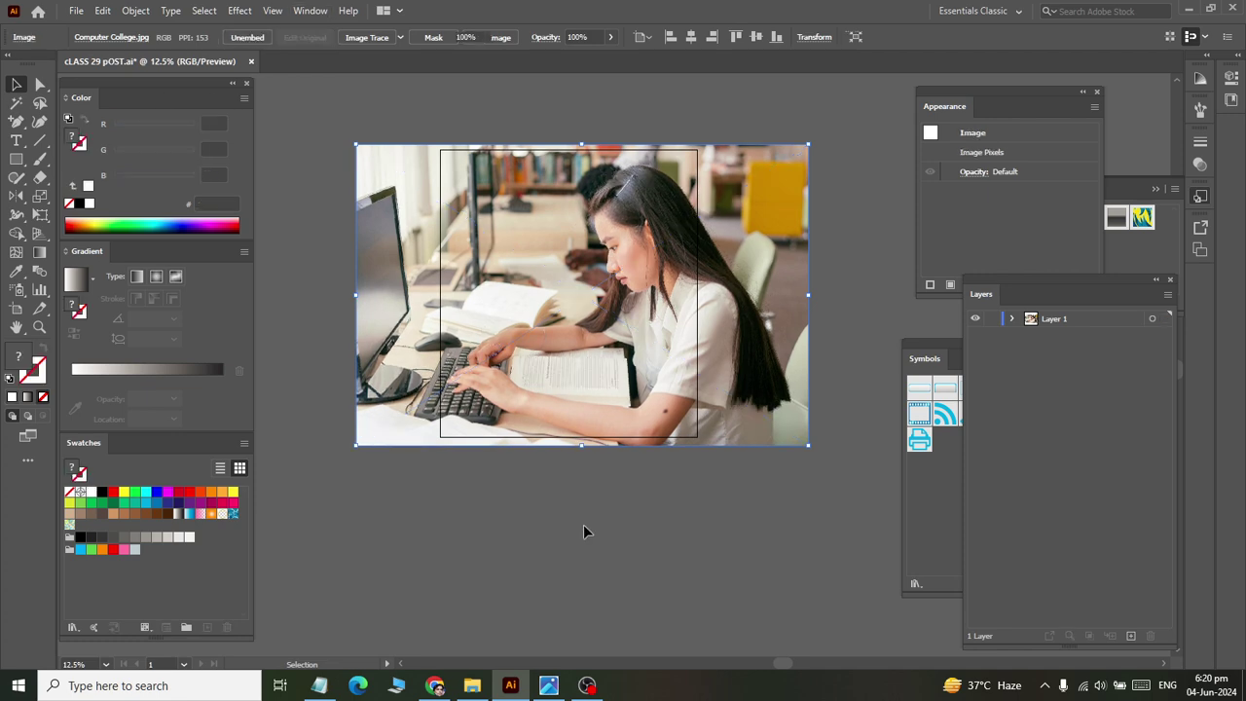
key("ctrl+s")
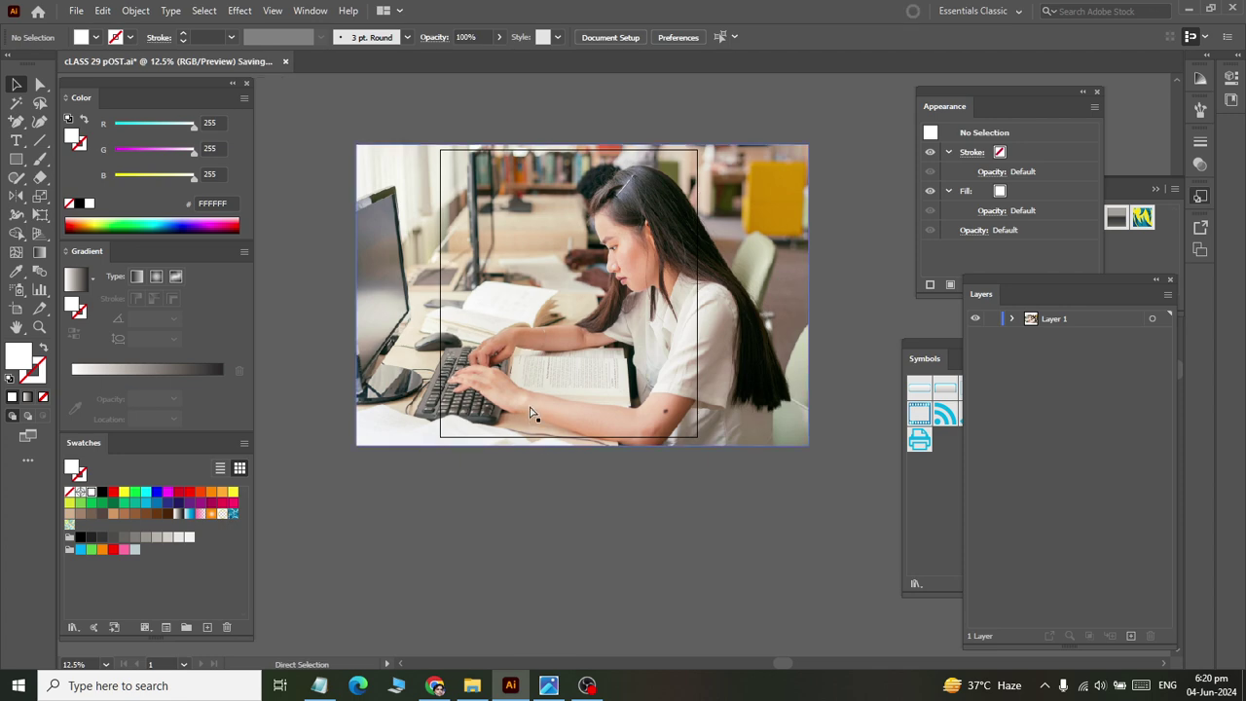
key("ctrl+equal")
key("ctrl+equal")
scroll(718, 235, "up", 1)
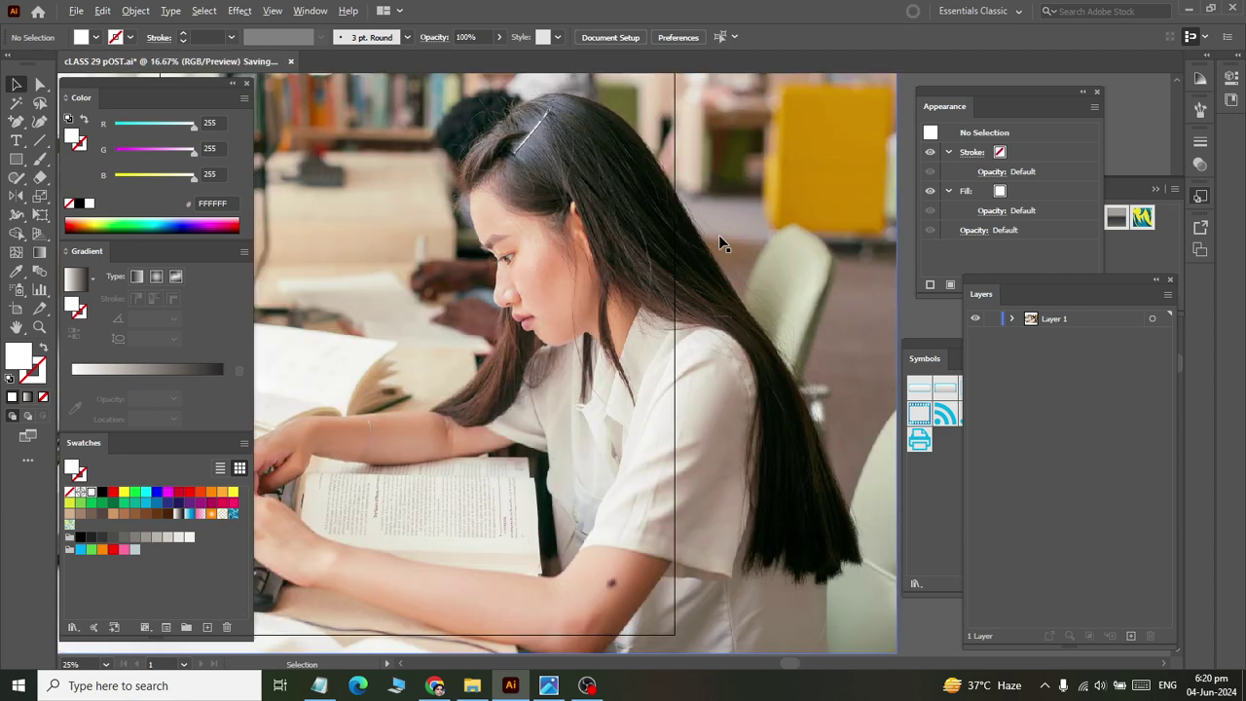
scroll(718, 235, "down", 3)
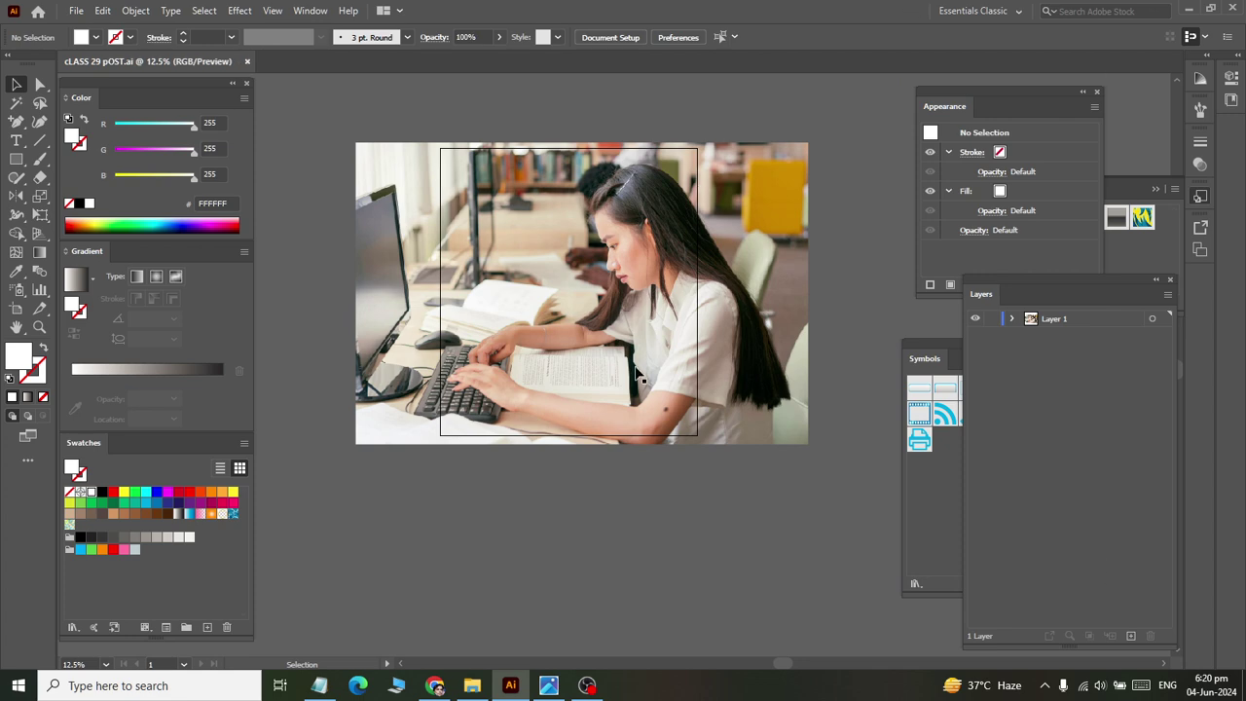
left_click(17, 159)
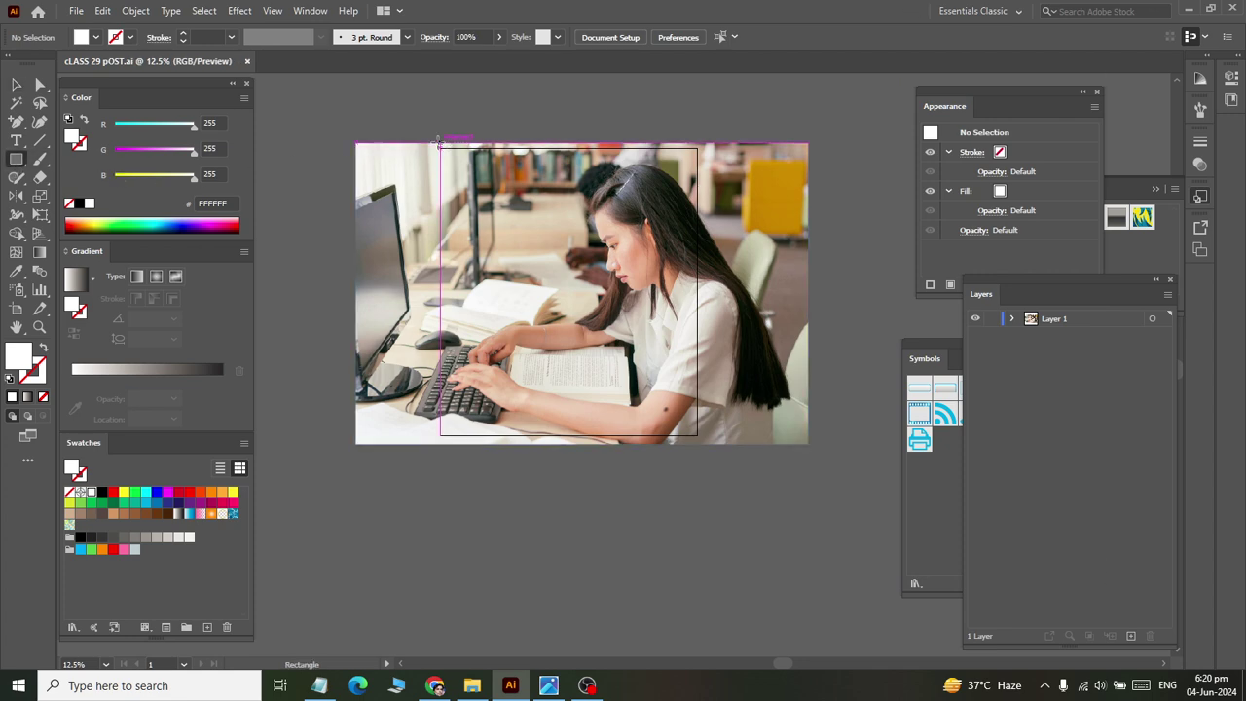
Draw a rectangle matching the artboard over the photo.
left_click_drag(440, 148, 690, 433)
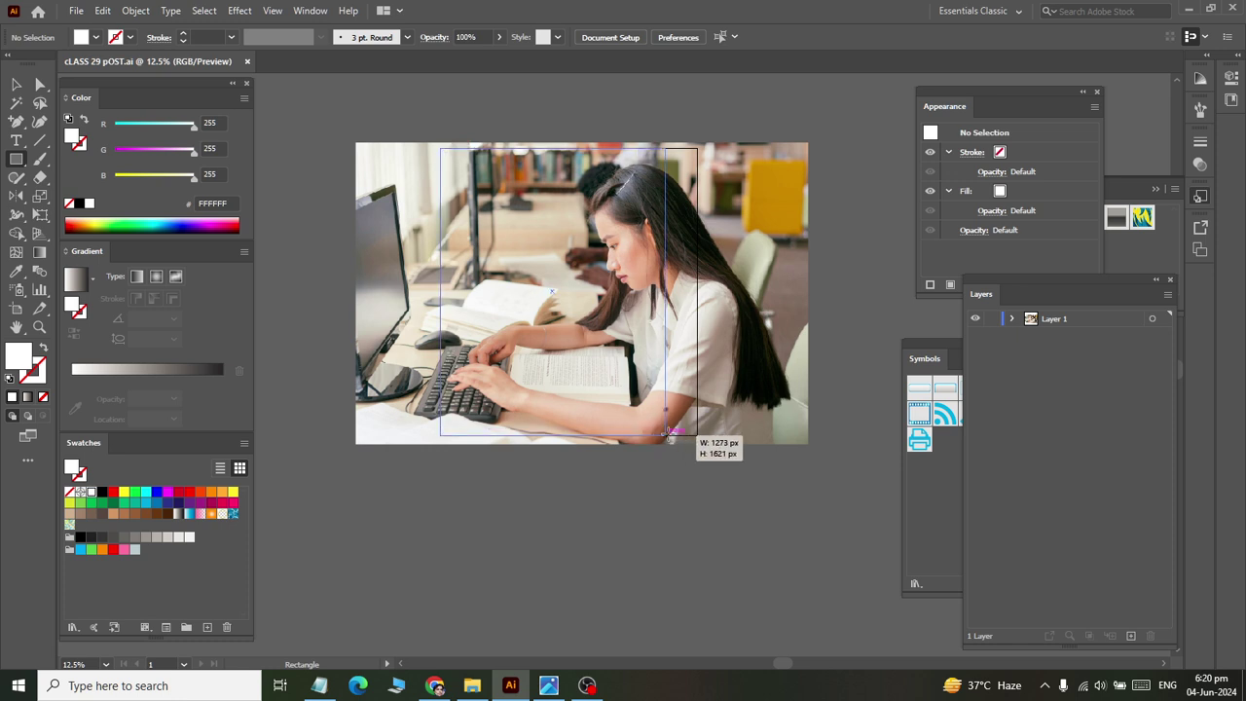
left_click_drag(691, 433, 697, 433)
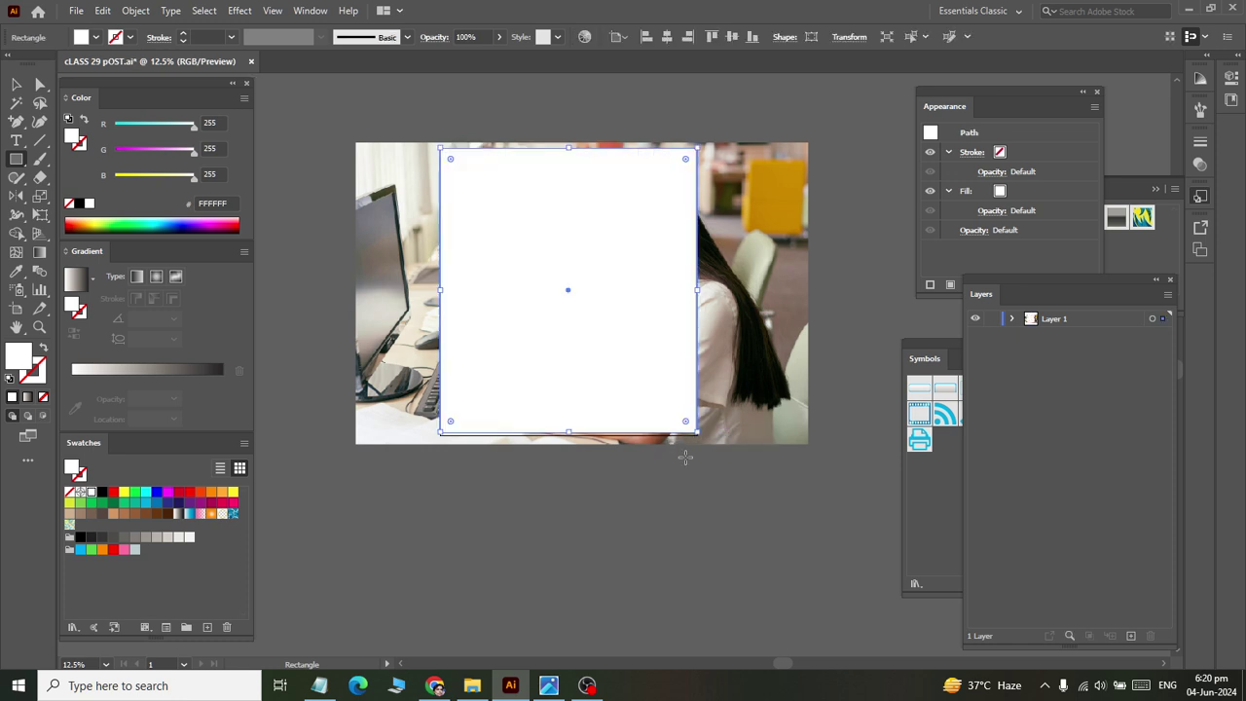
scroll(568, 428, "up", 3, "alt")
left_click(582, 406)
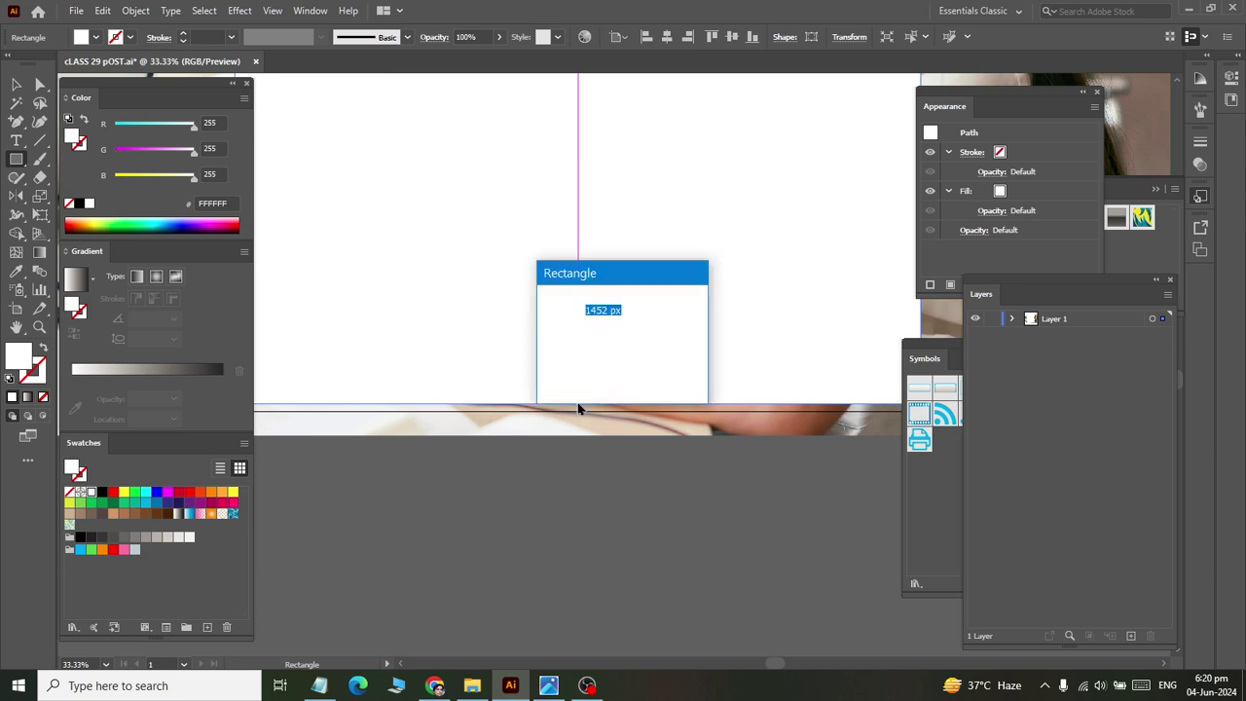
left_click(650, 370)
left_click_drag(578, 406, 578, 412)
scroll(578, 411, "down", 3, "alt")
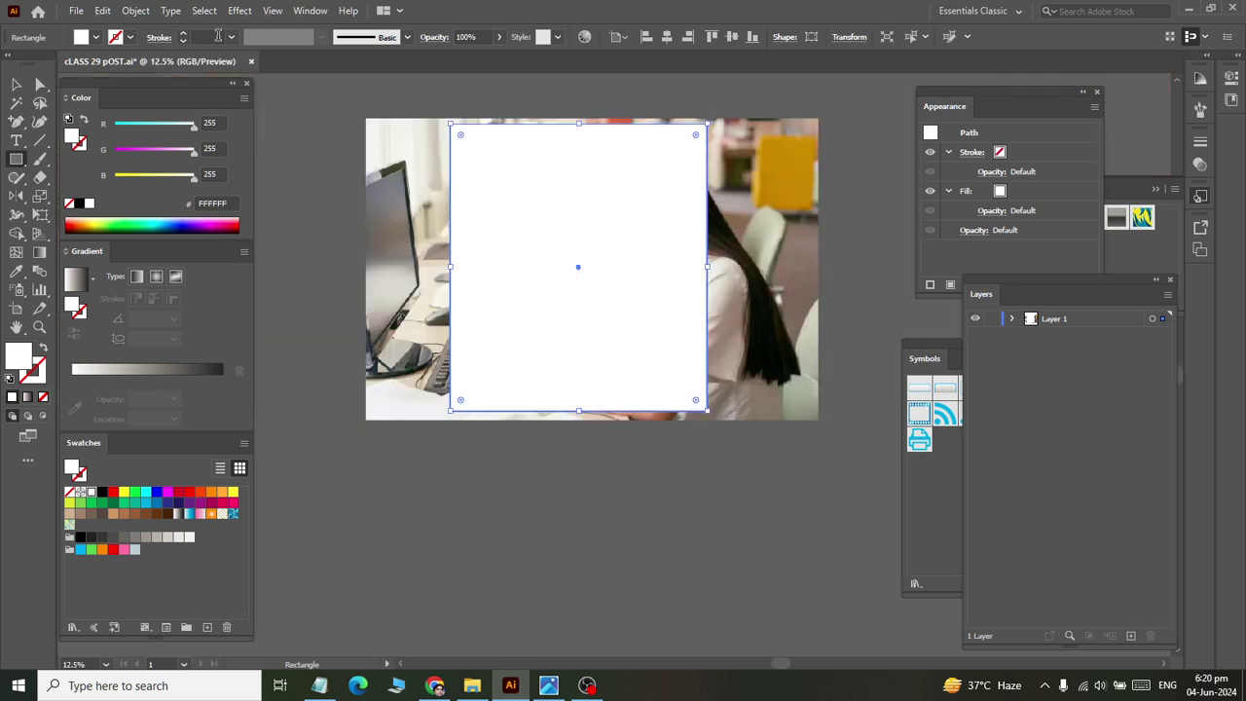
Fill the rectangle brown, clip the photo to it, and save.
left_click(96, 37)
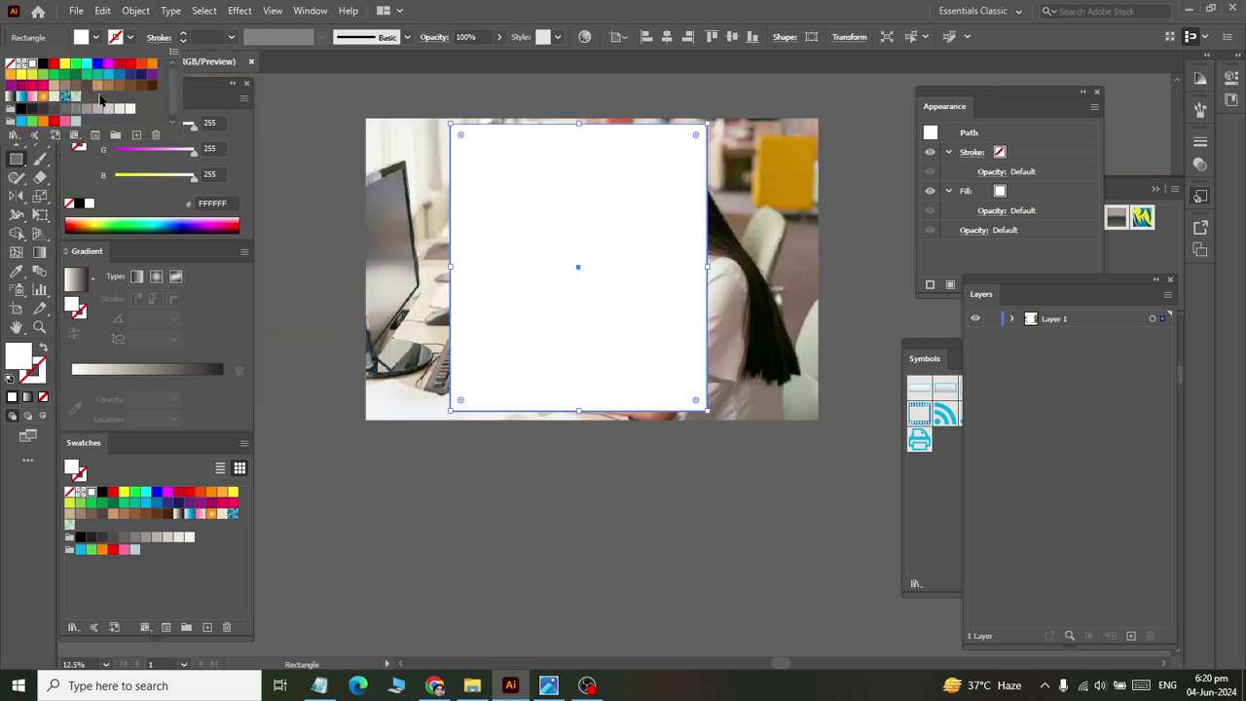
left_click(118, 86)
key("Escape")
key("v")
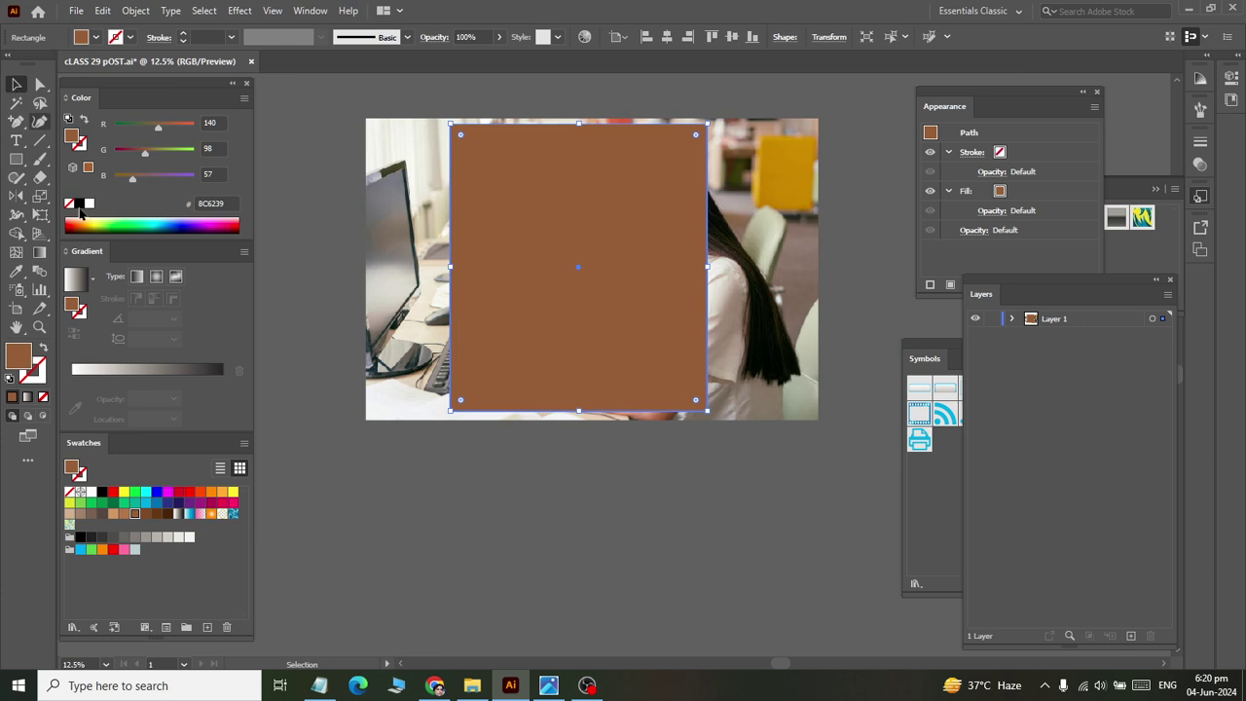
key("ctrl+a")
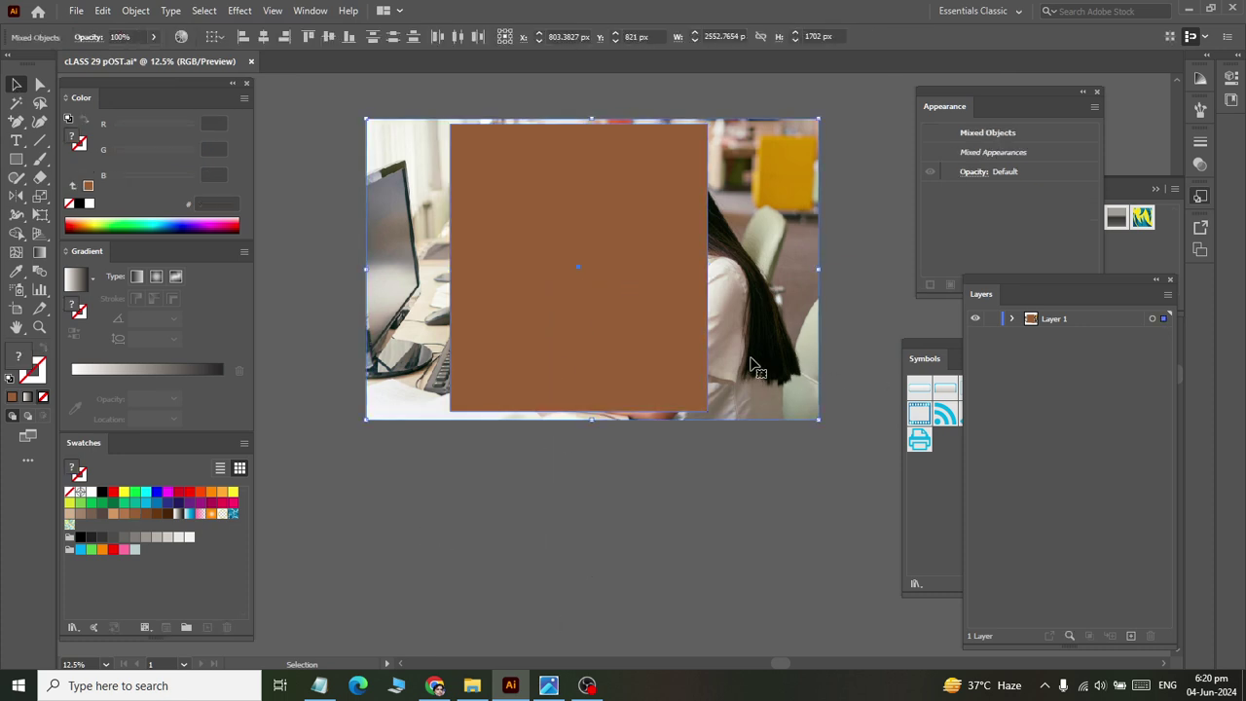
right_click(633, 298)
left_click(700, 438)
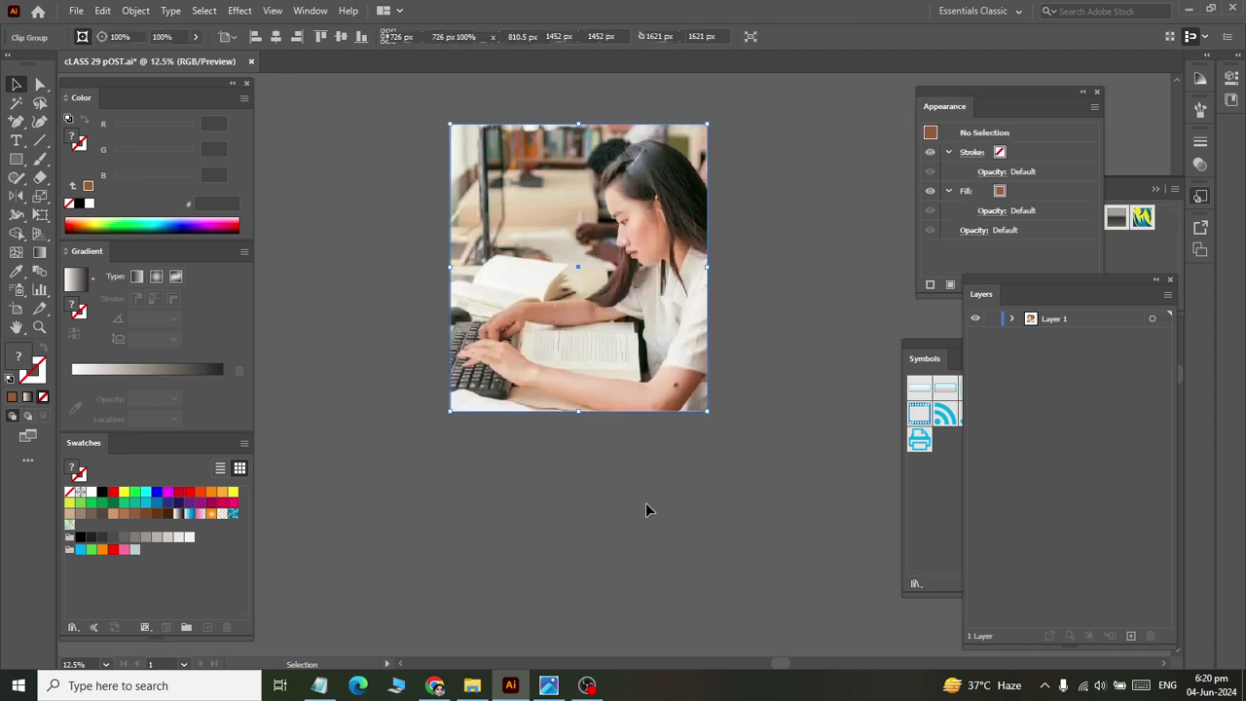
left_click(645, 503)
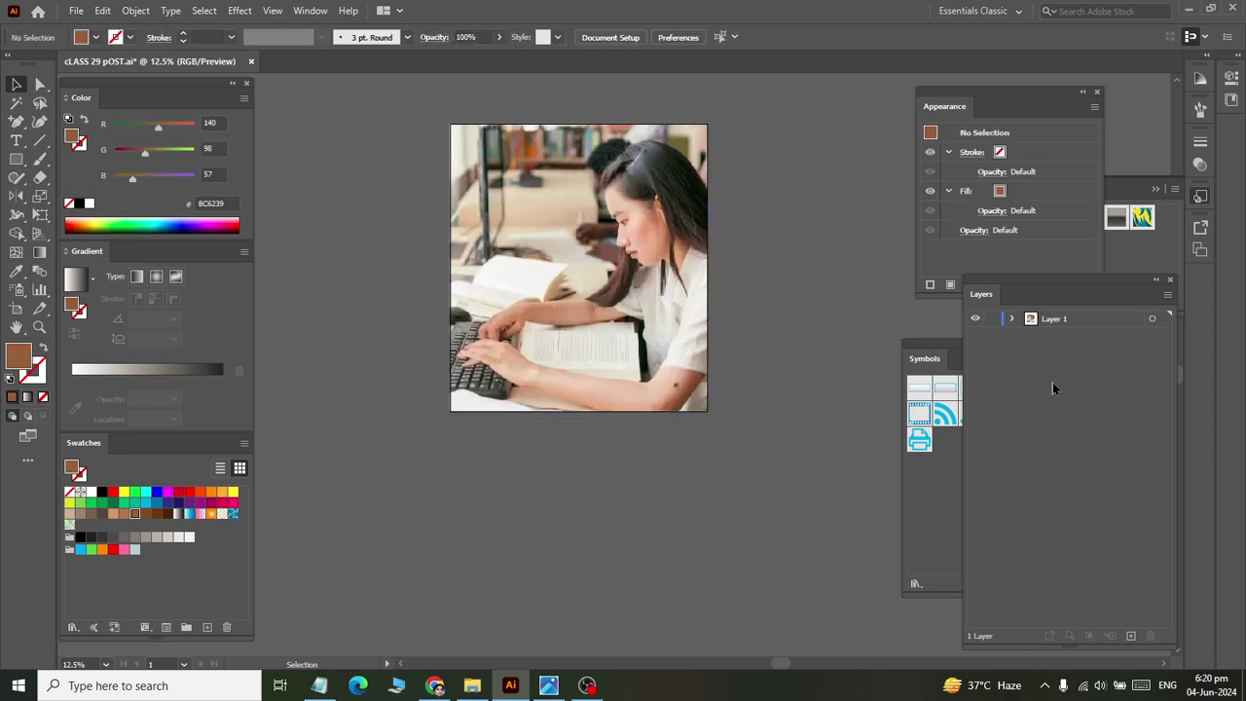
key("ctrl+s")
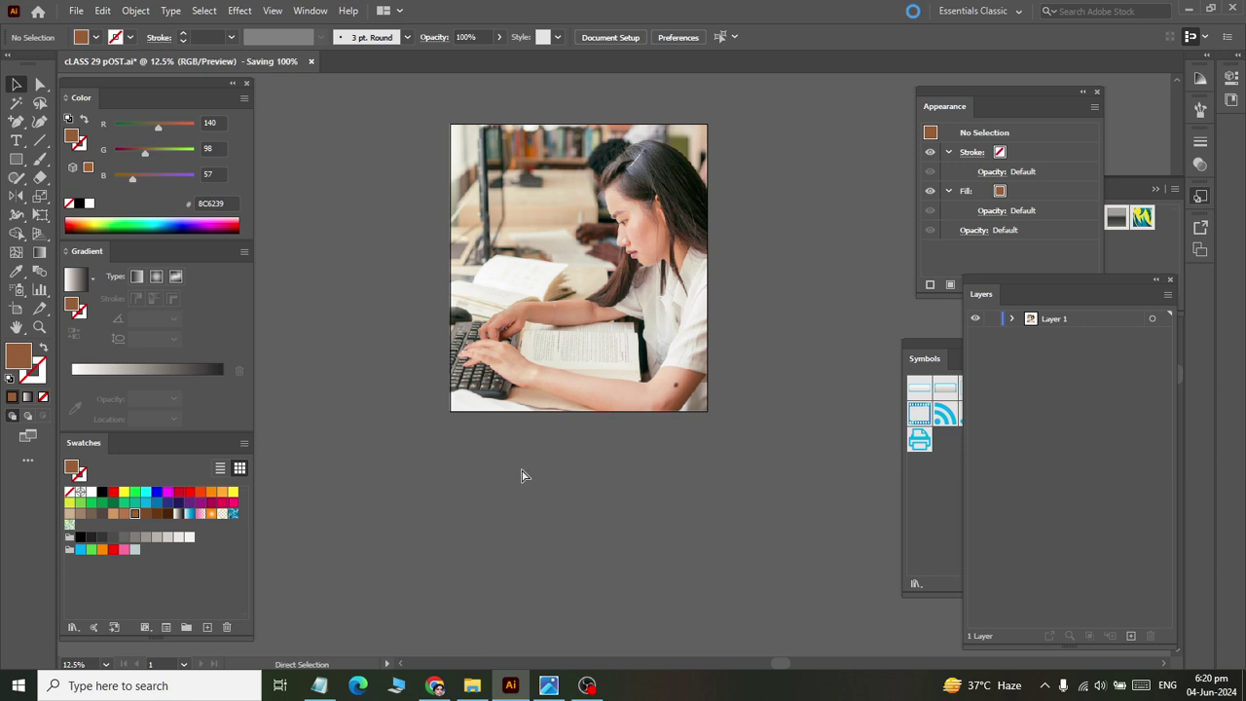
Undo the clip, refill the rectangle dark blue, and clip the photo to it again.
key("ctrl+z")
key("ctrl+z")
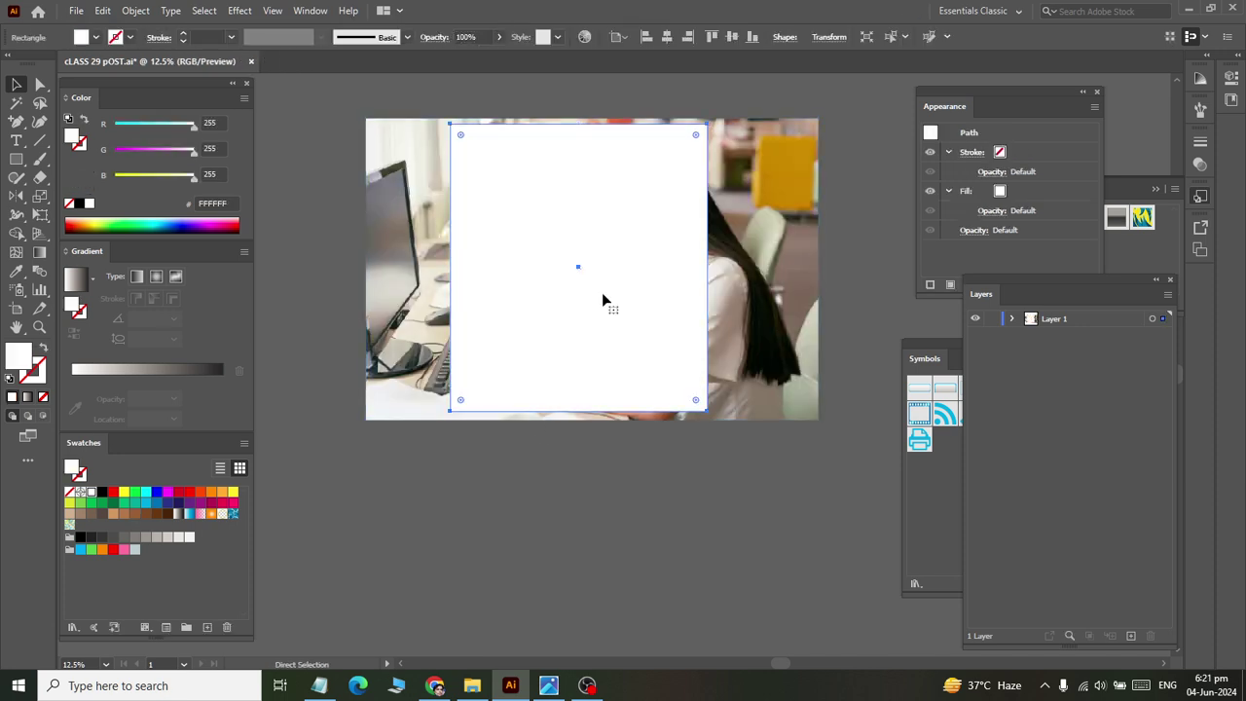
left_click(523, 482)
left_click(504, 210)
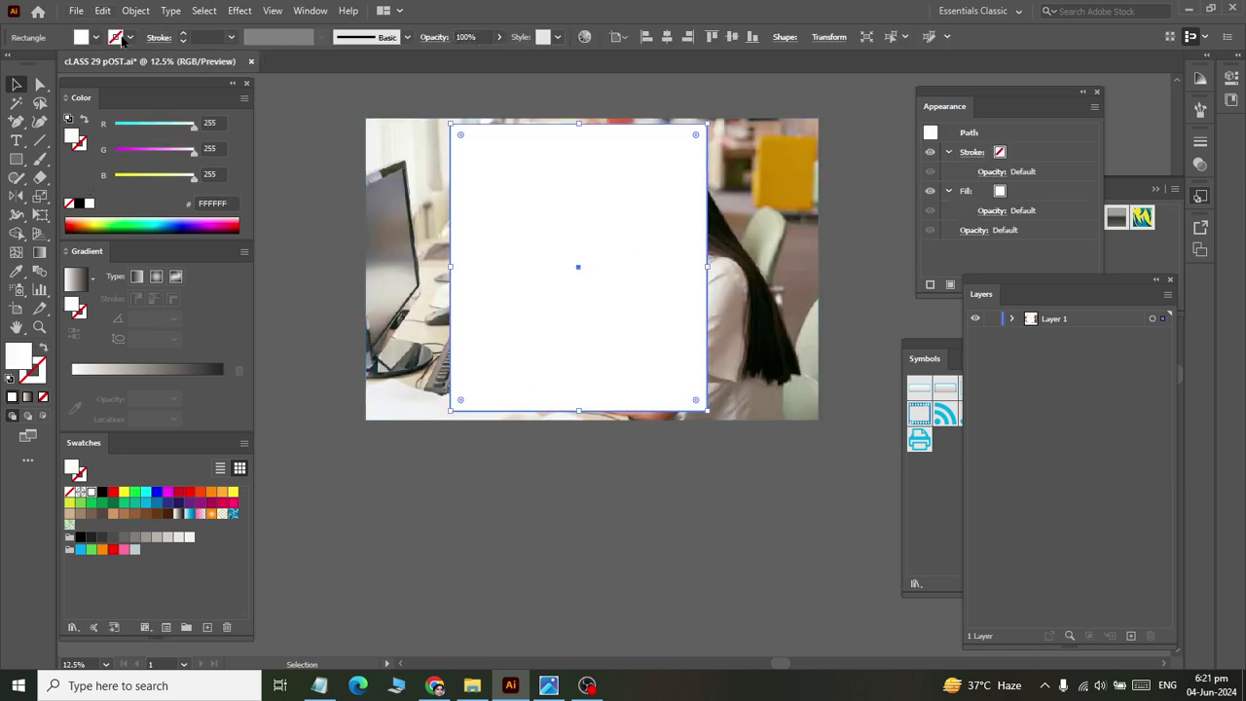
left_click(170, 503)
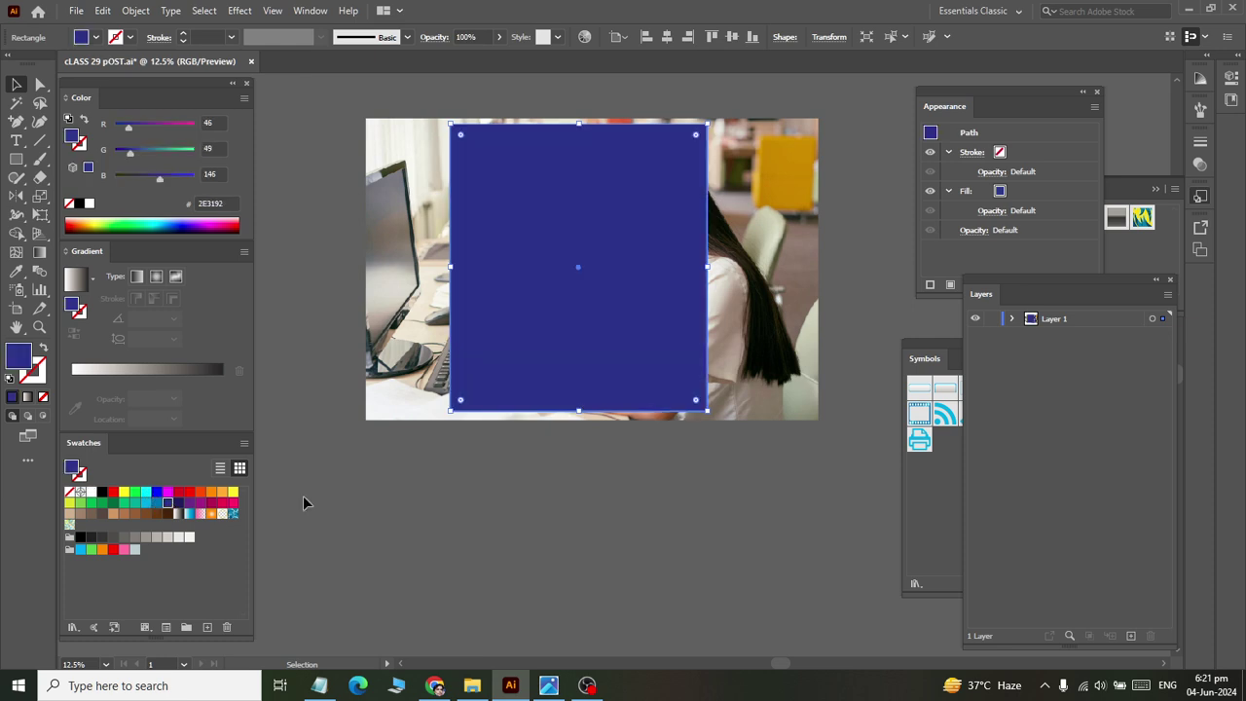
left_click(496, 513)
scroll(662, 454, "up", 2)
left_click_drag(662, 454, 464, 301)
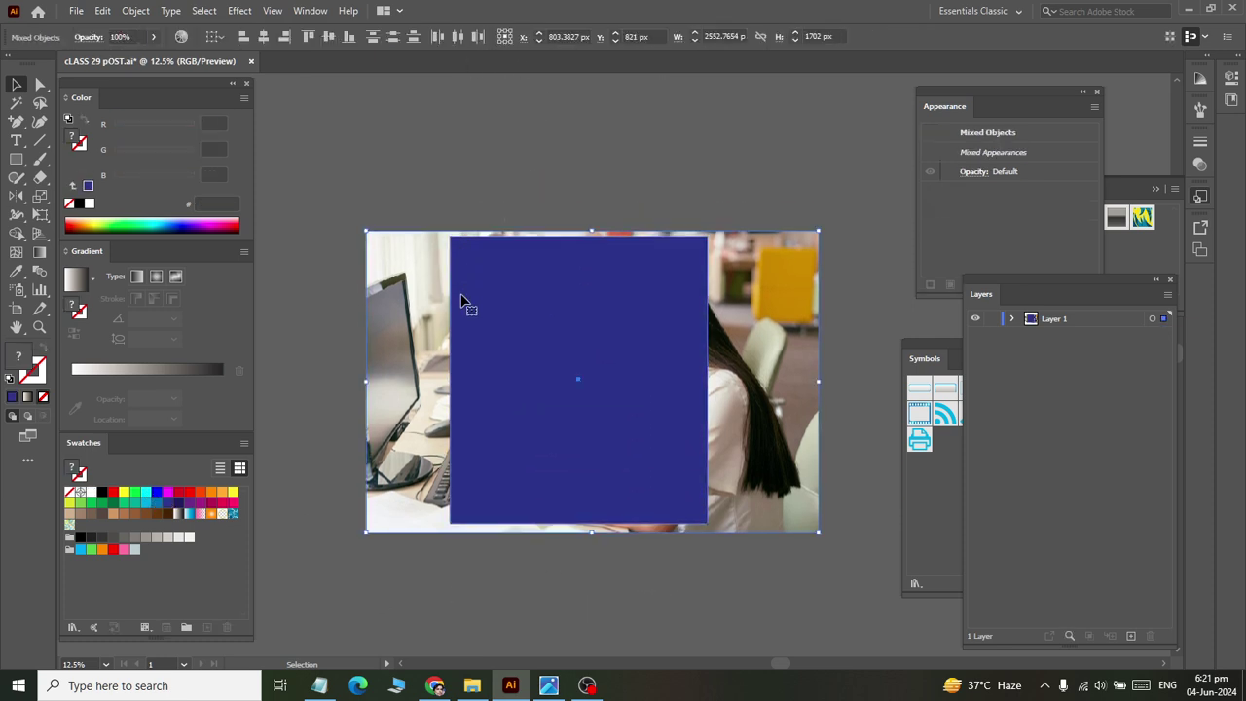
right_click(548, 317)
left_click(610, 452)
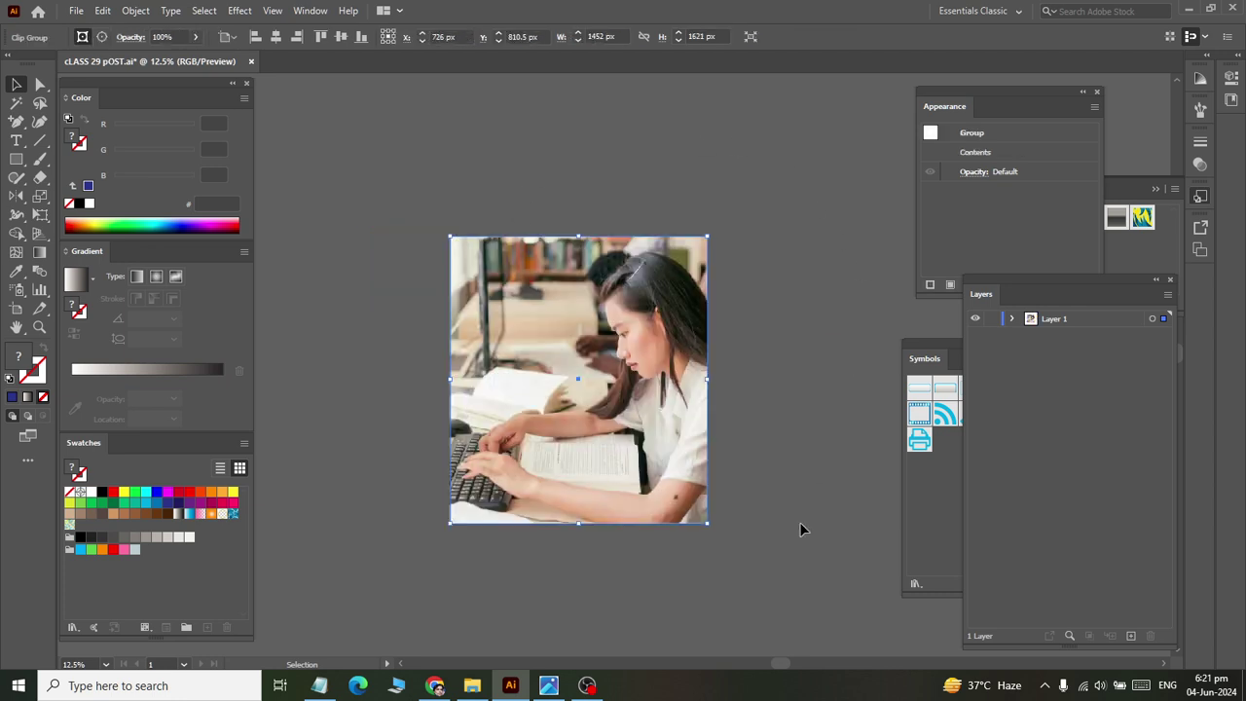
Add a new empty layer above the photo layer and review the reference poster.
left_click(668, 175)
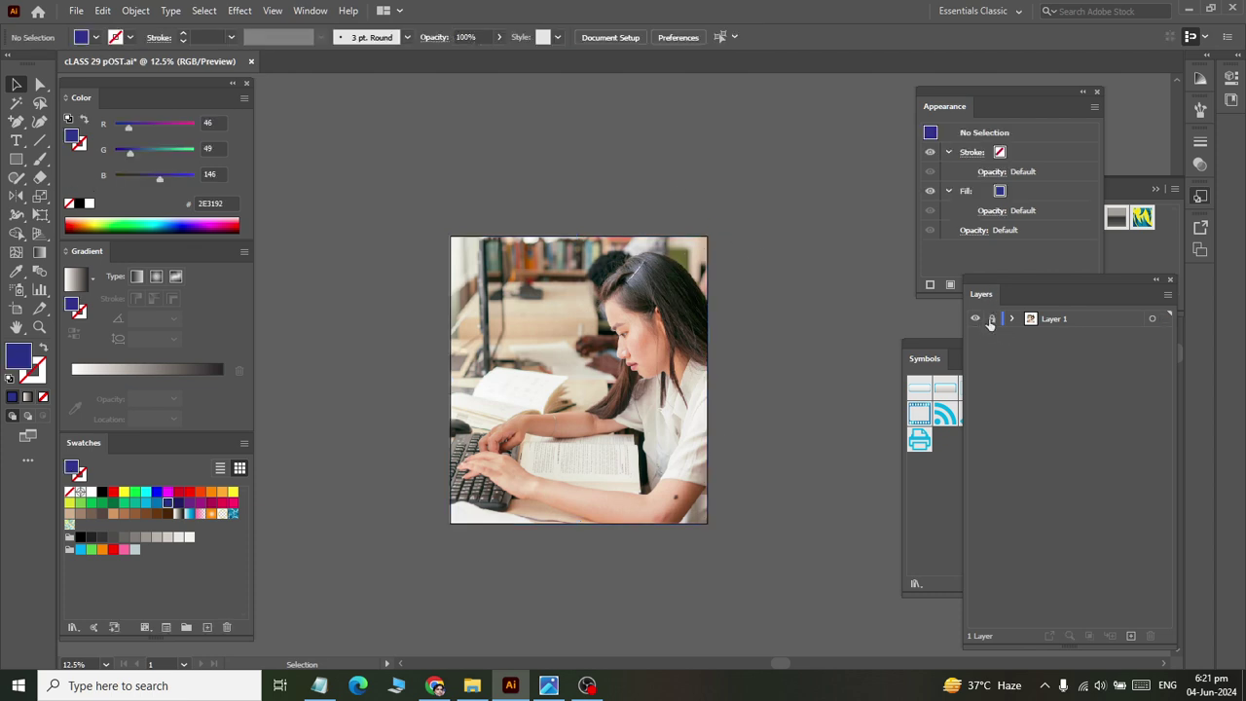
left_click(1130, 634)
key("alt+Tab")
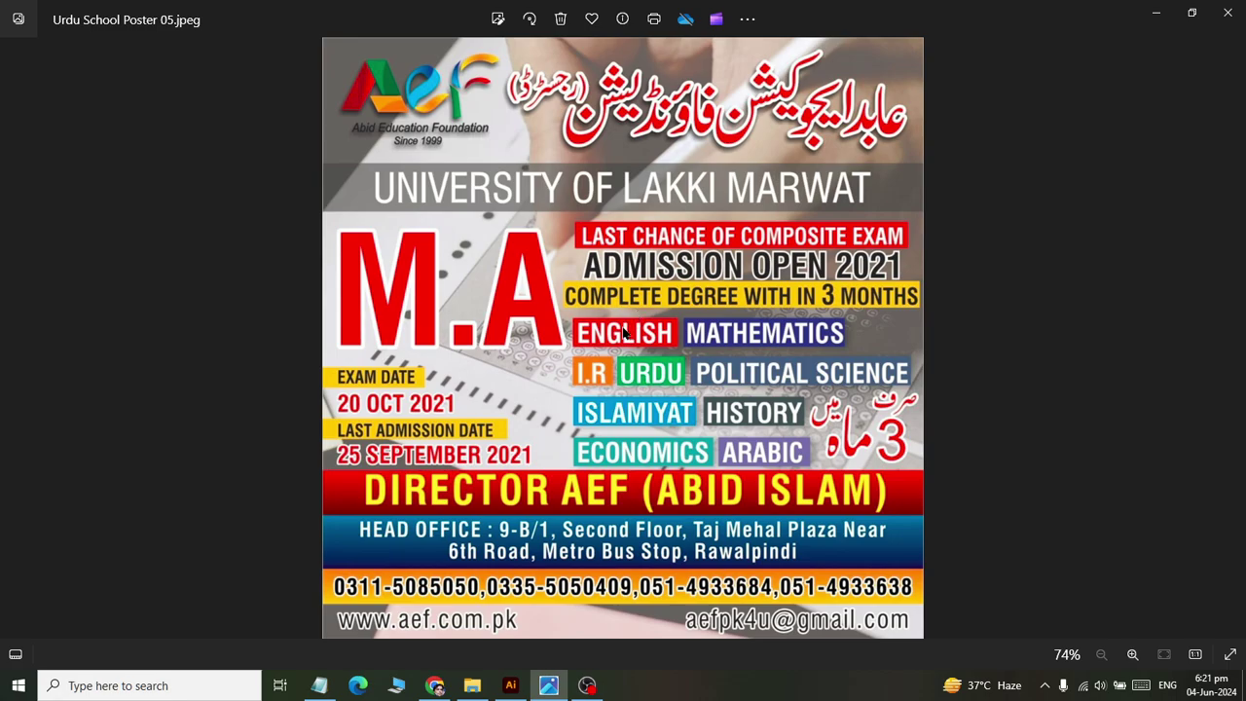
key("alt+Tab")
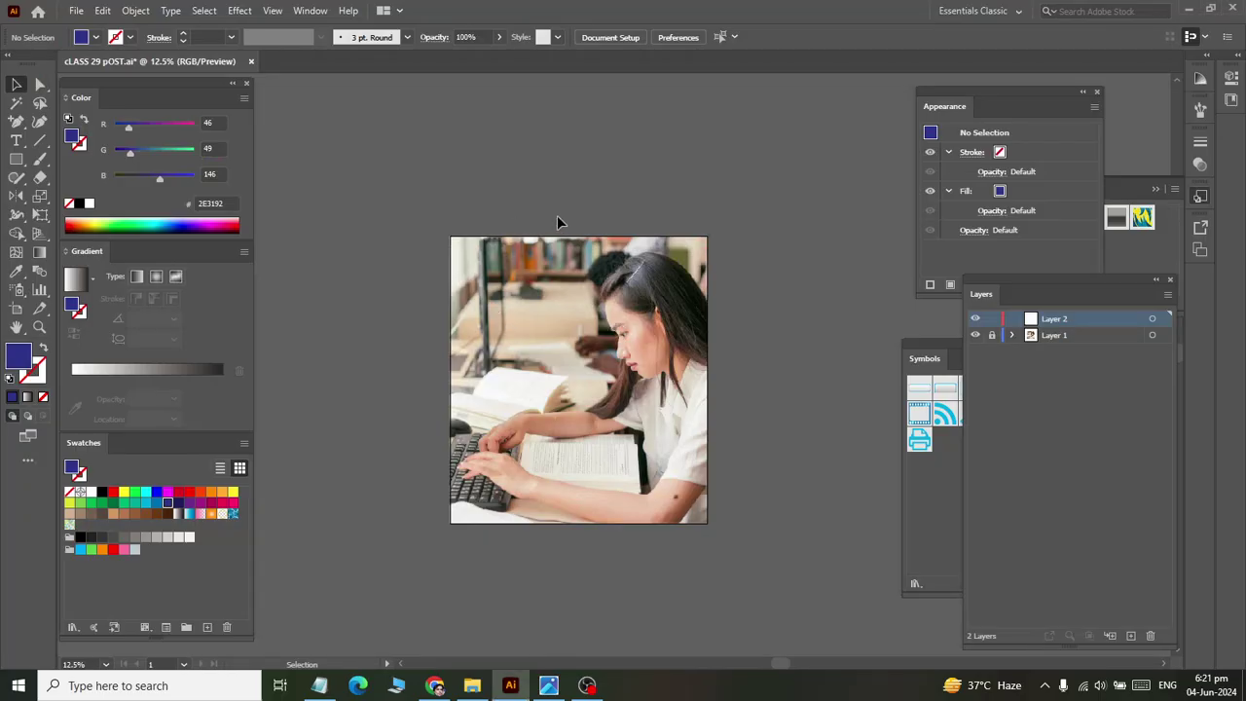
left_click(1140, 484)
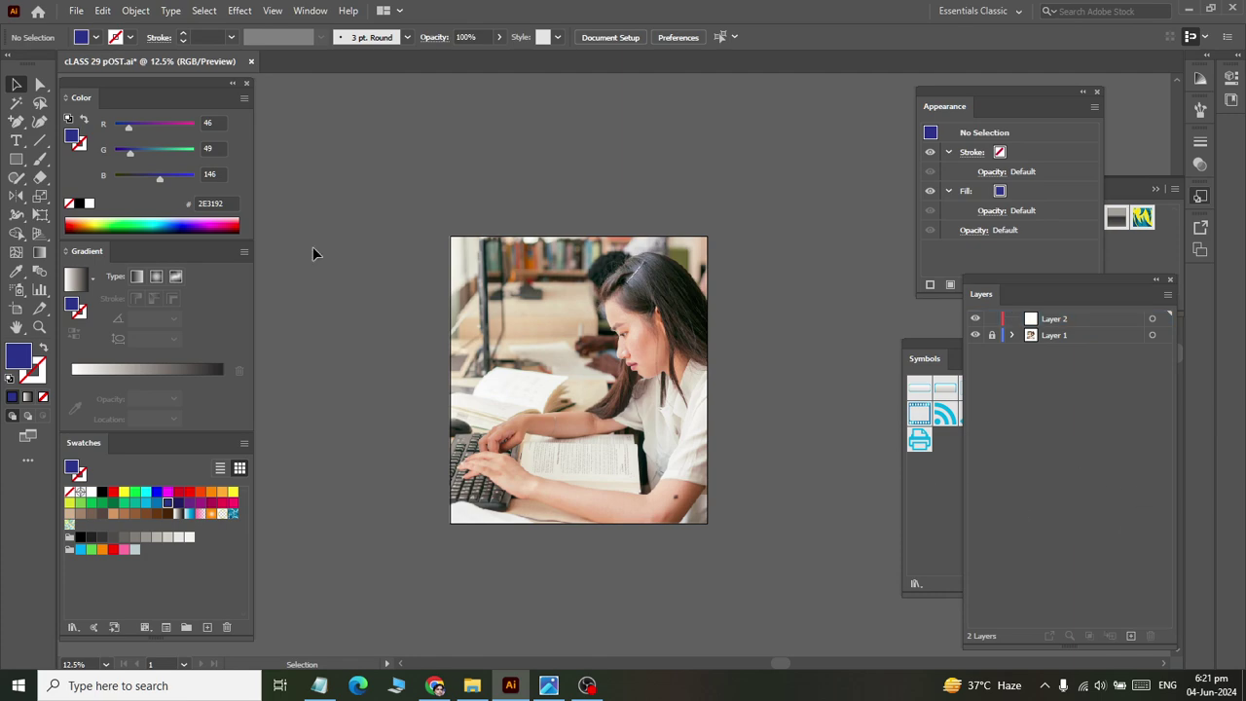
Draw a dark blue rectangle spanning the artboard width across the upper photo, slightly taller.
left_click(15, 159)
key("ctrl+plus")
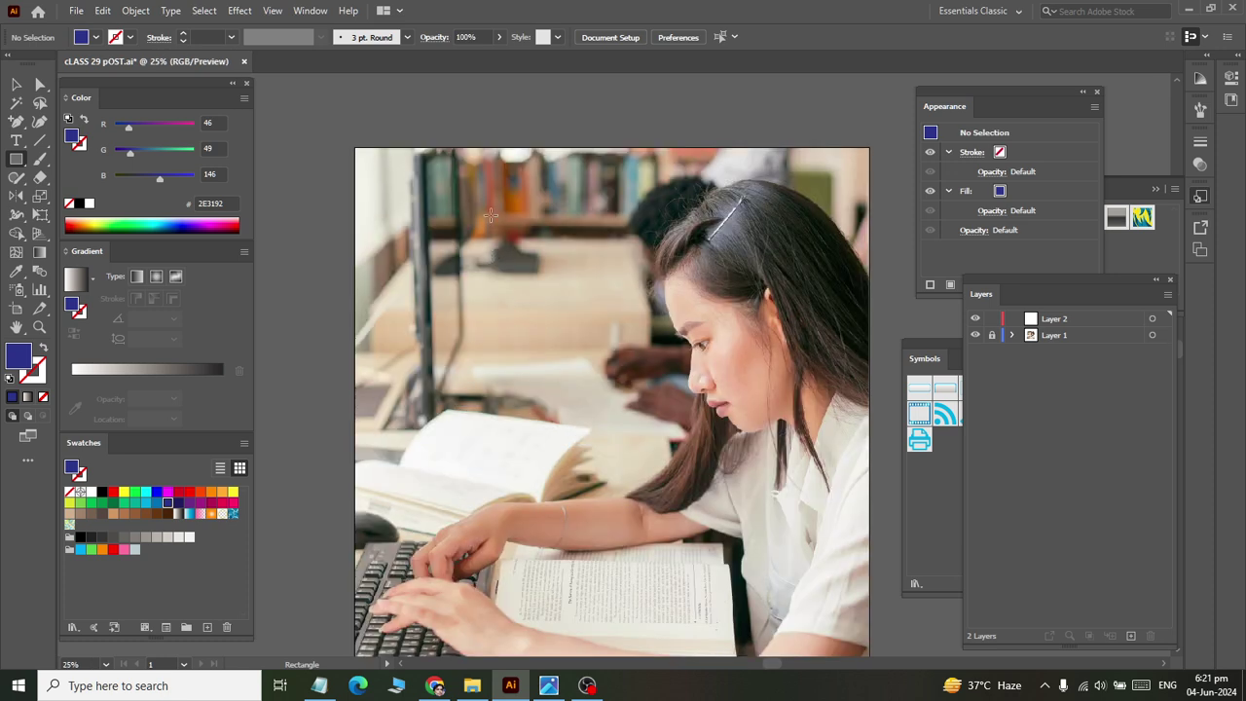
scroll(490, 215, "up", 1)
left_click_drag(362, 270, 872, 312)
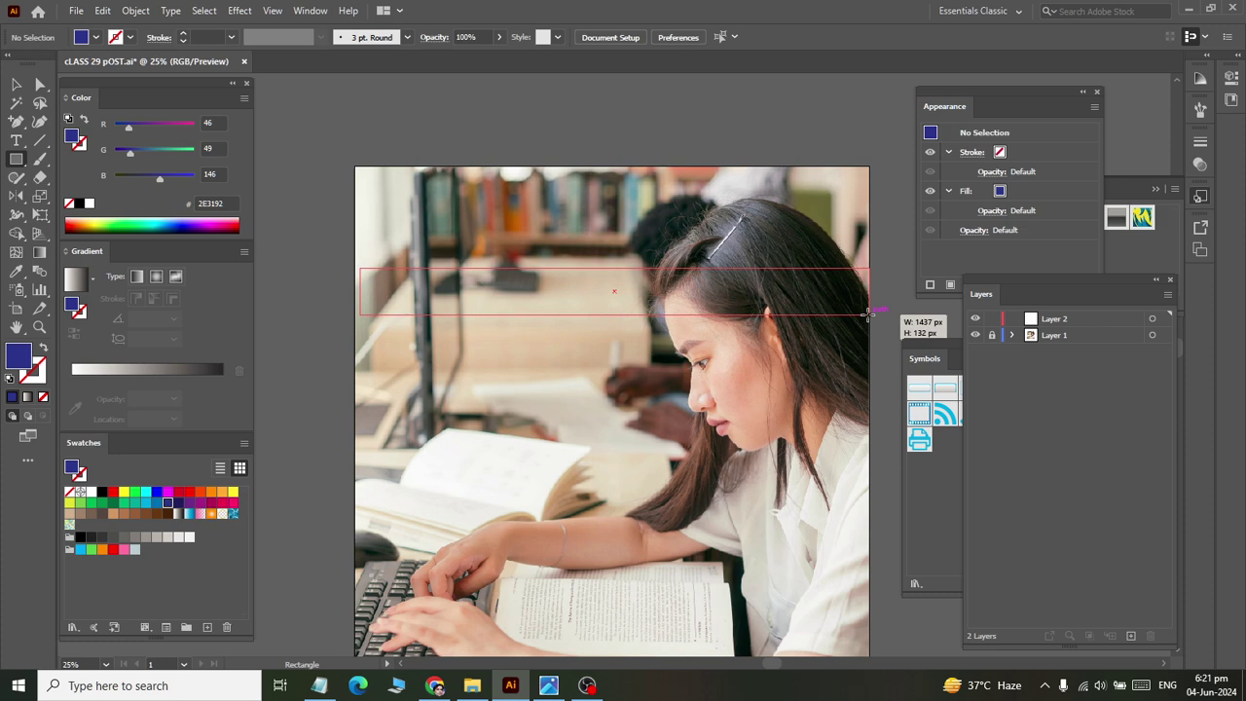
left_click_drag(873, 311, 871, 314)
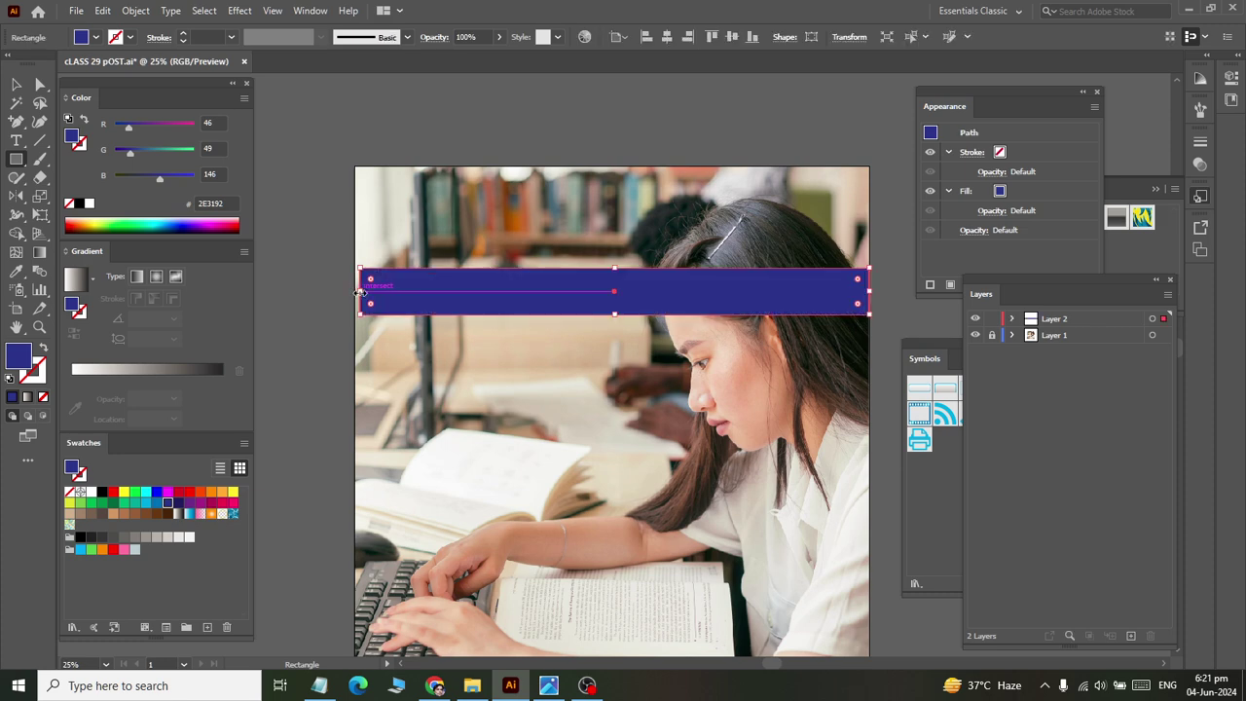
left_click_drag(359, 291, 355, 291)
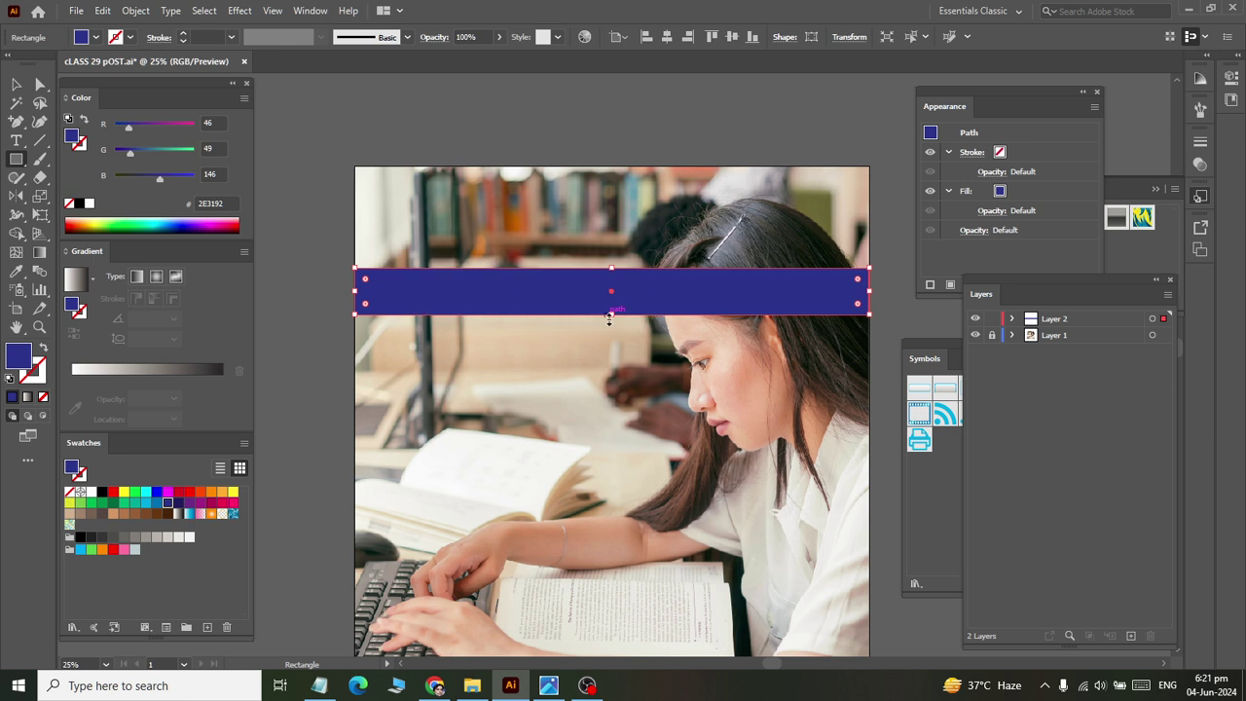
left_click_drag(609, 313, 610, 322)
key("v")
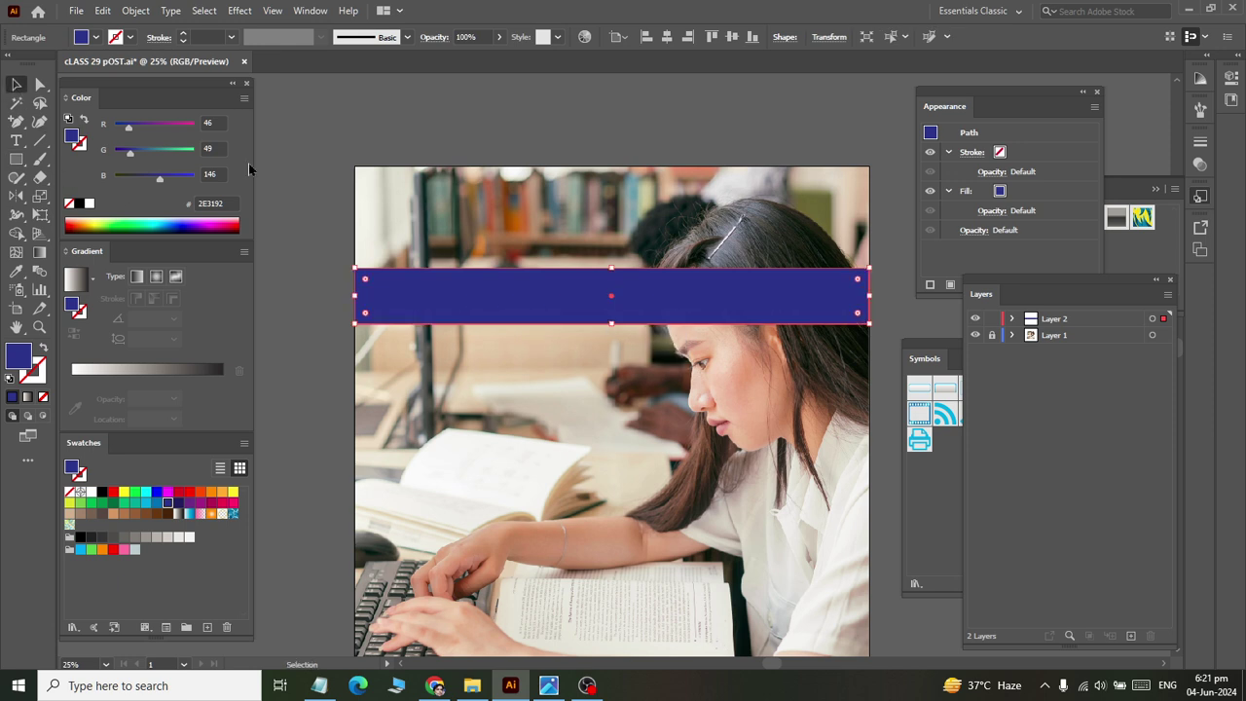
left_click(287, 174)
scroll(287, 174, "down", 1)
scroll(287, 174, "down", 1)
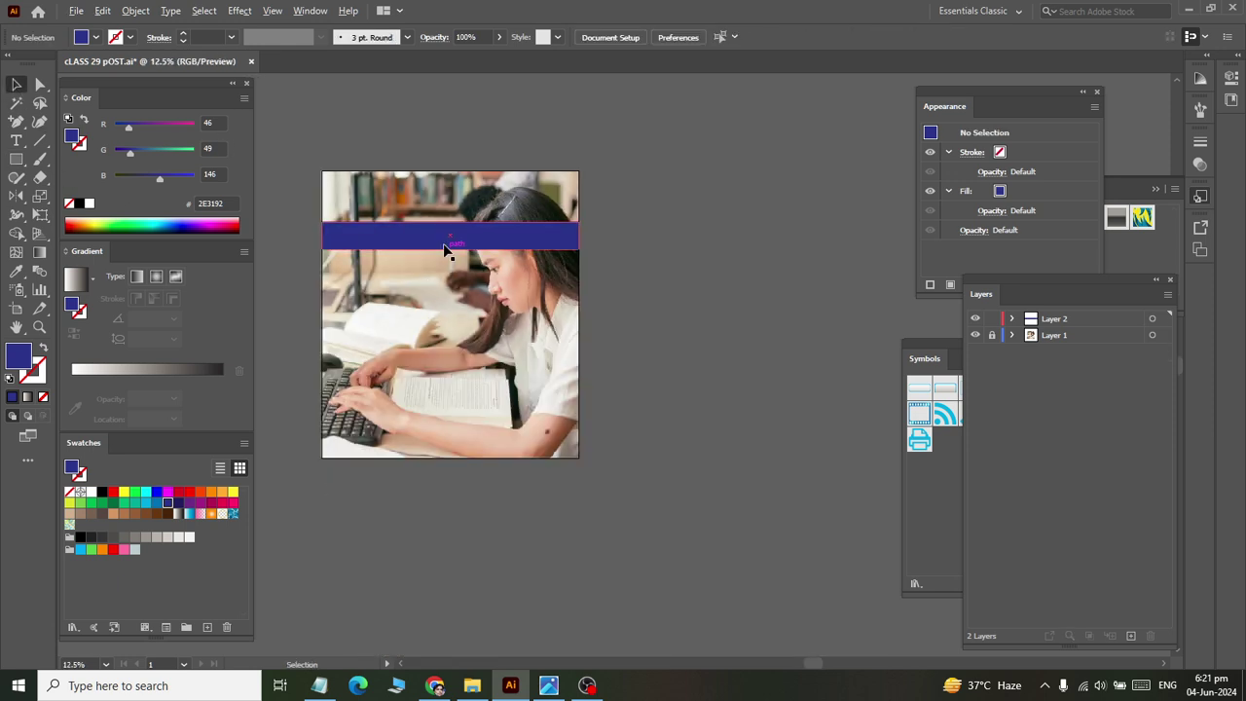
Copy the blue band down near the bottom of the photo.
left_click_drag(447, 237, 442, 445)
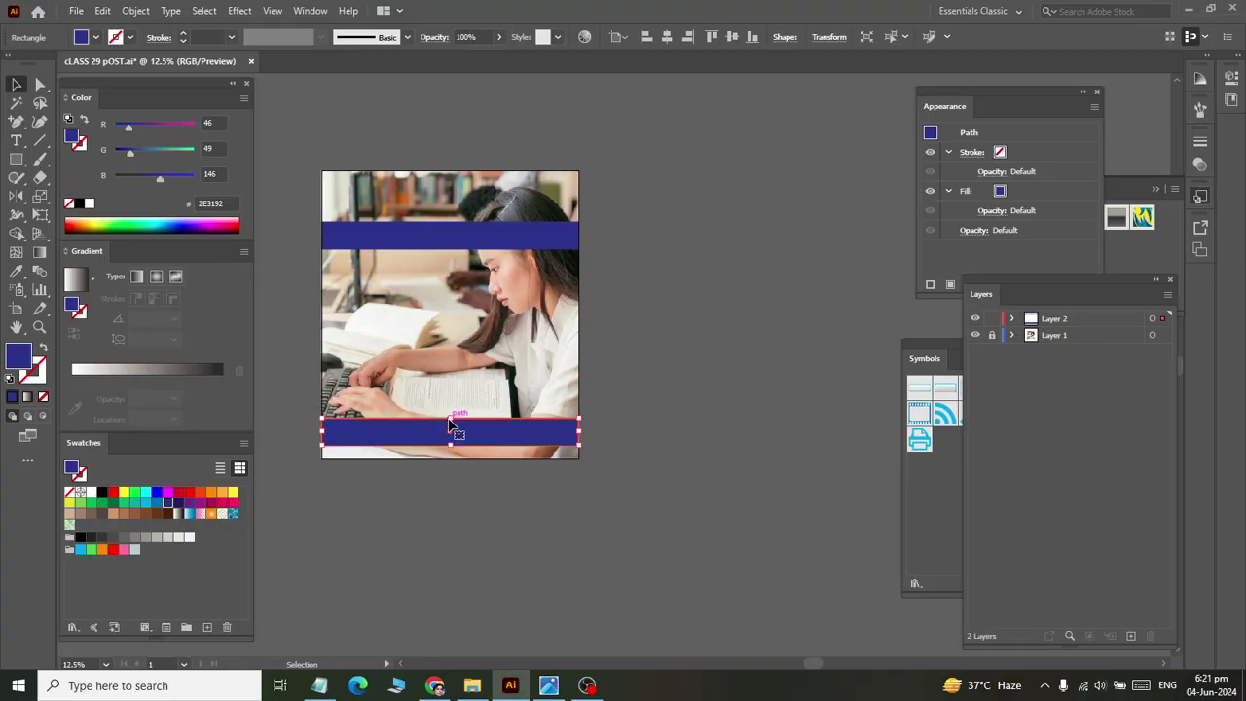
left_click_drag(450, 423, 445, 368)
scroll(438, 470, "up", 1)
scroll(438, 470, "up", 1)
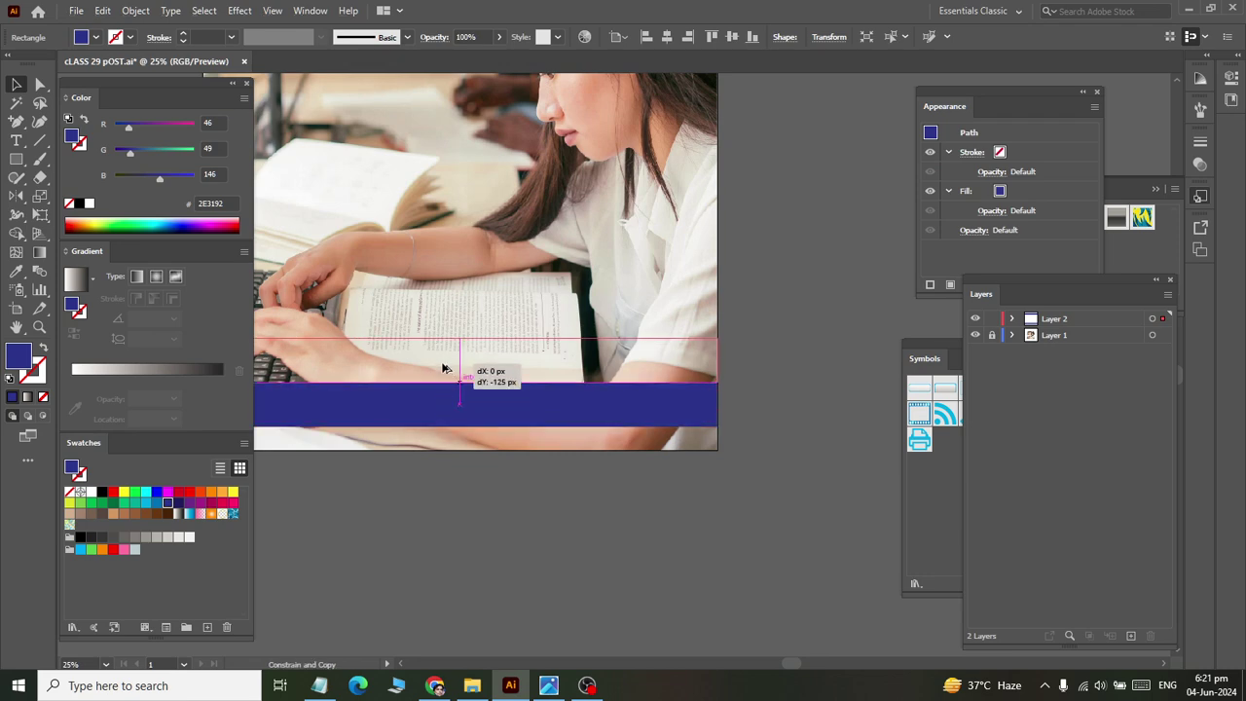
key("alt+Tab")
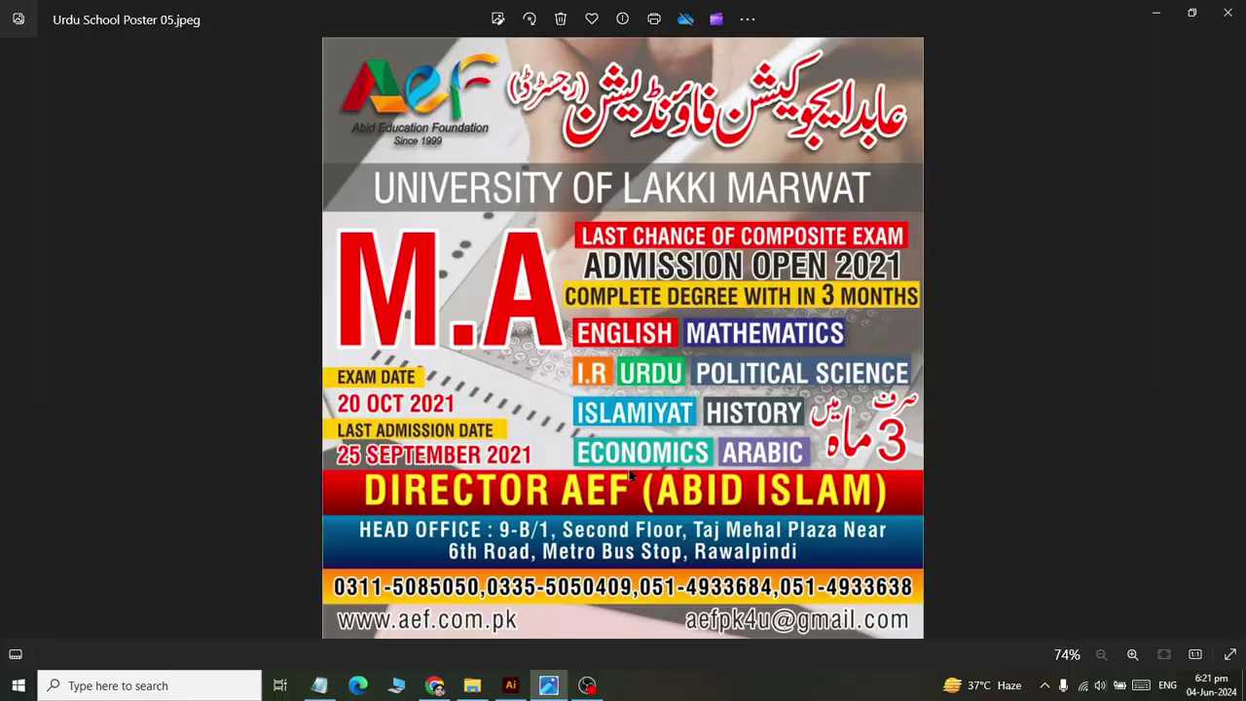
key("alt+Tab")
Stack two more band copies above it, trim the upper edge, and fit the artboard in view.
left_click_drag(459, 337, 460, 319)
key("alt+Tab")
key("alt+Tab")
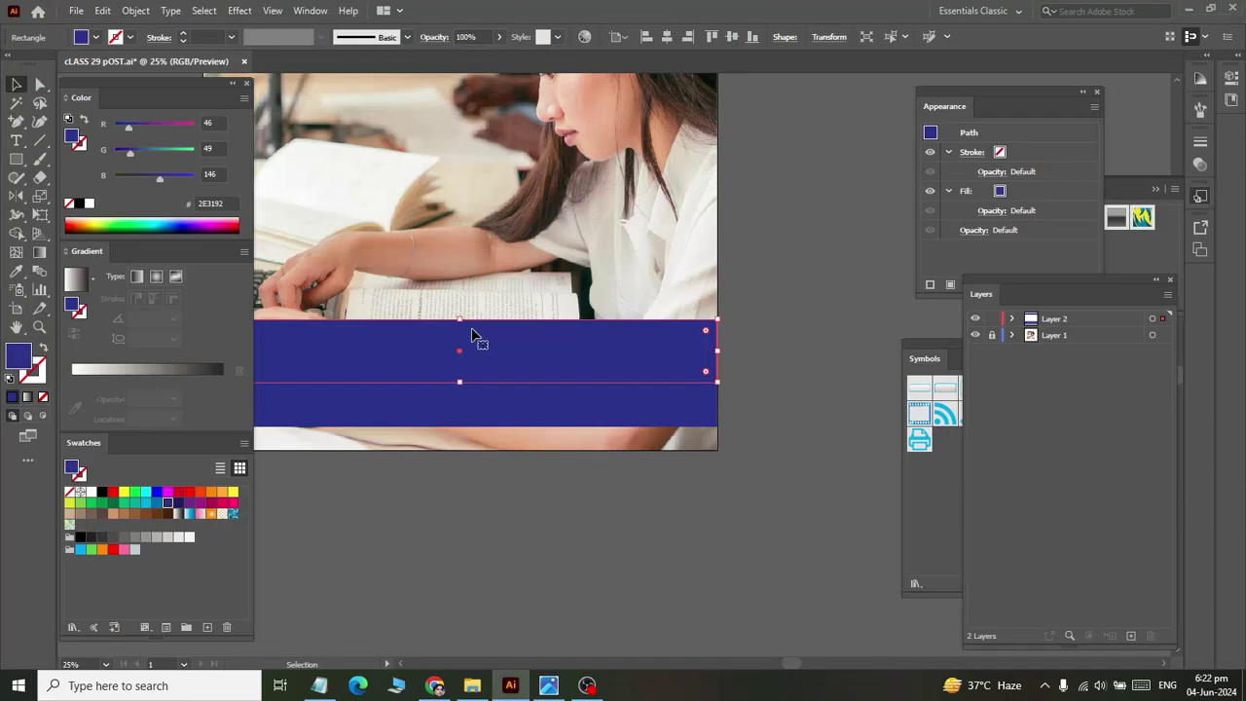
key("alt+Tab")
key("alt+Tab")
left_click_drag(473, 352, 460, 286)
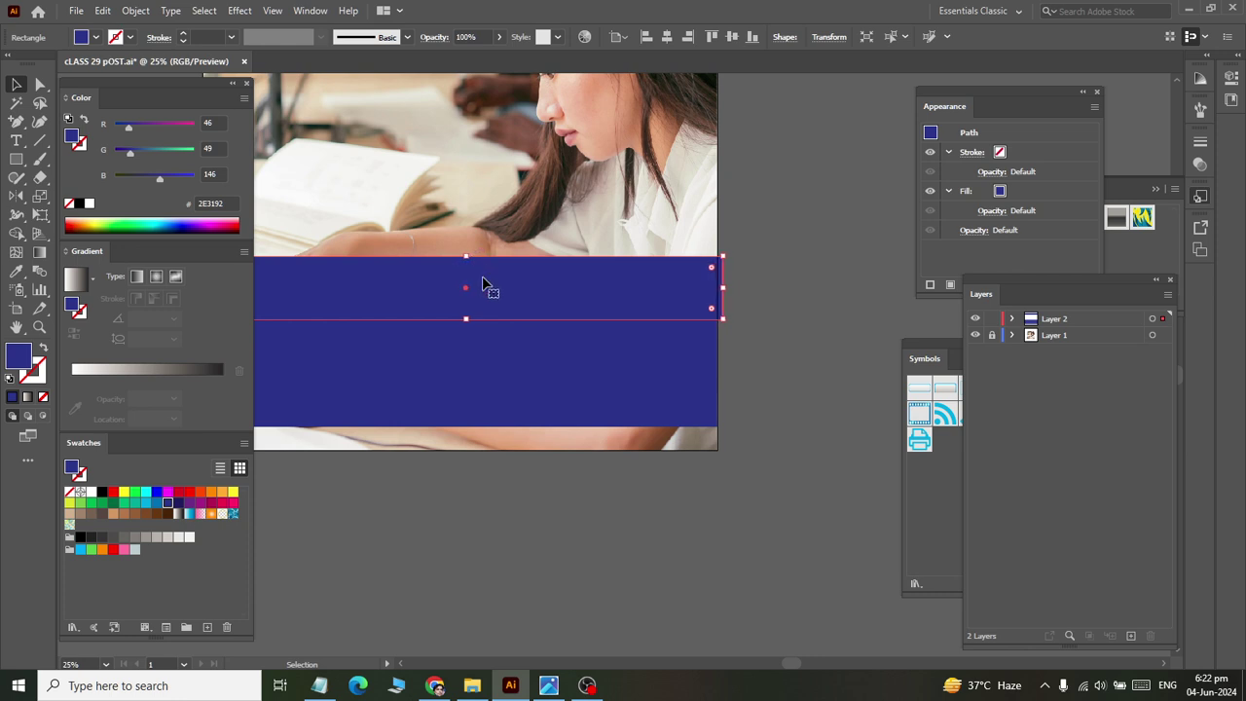
key("Left")
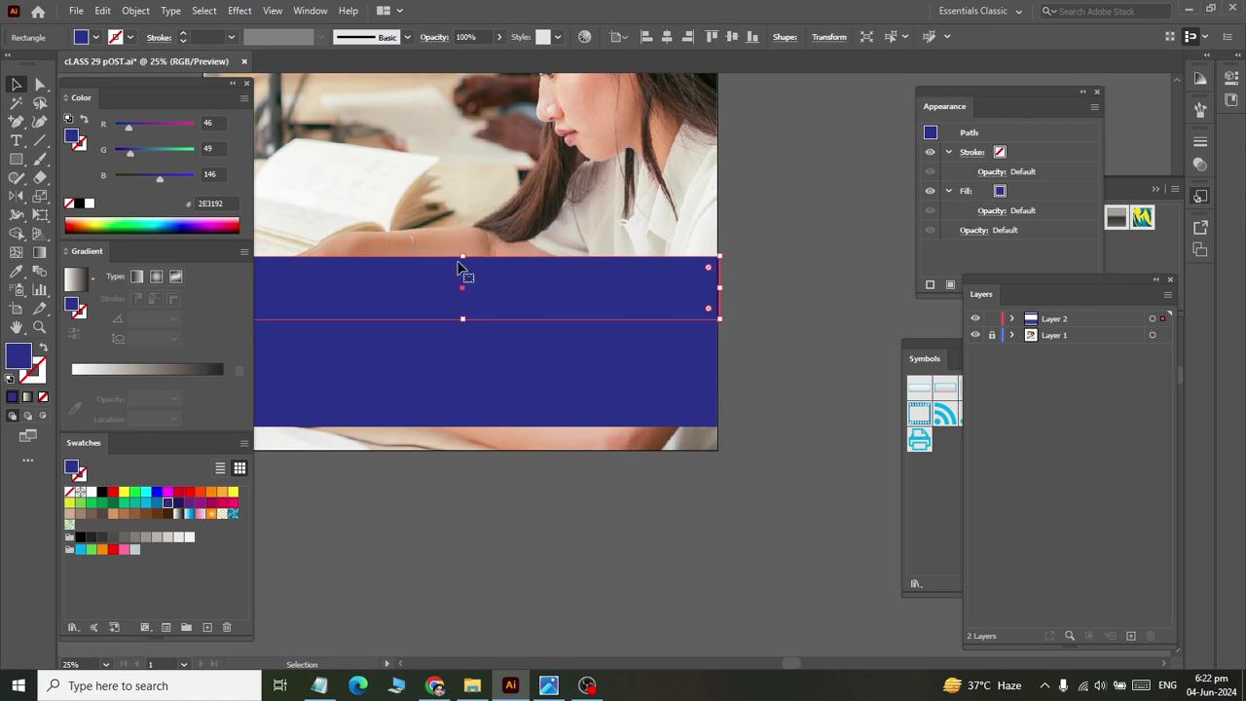
left_click_drag(463, 256, 462, 263)
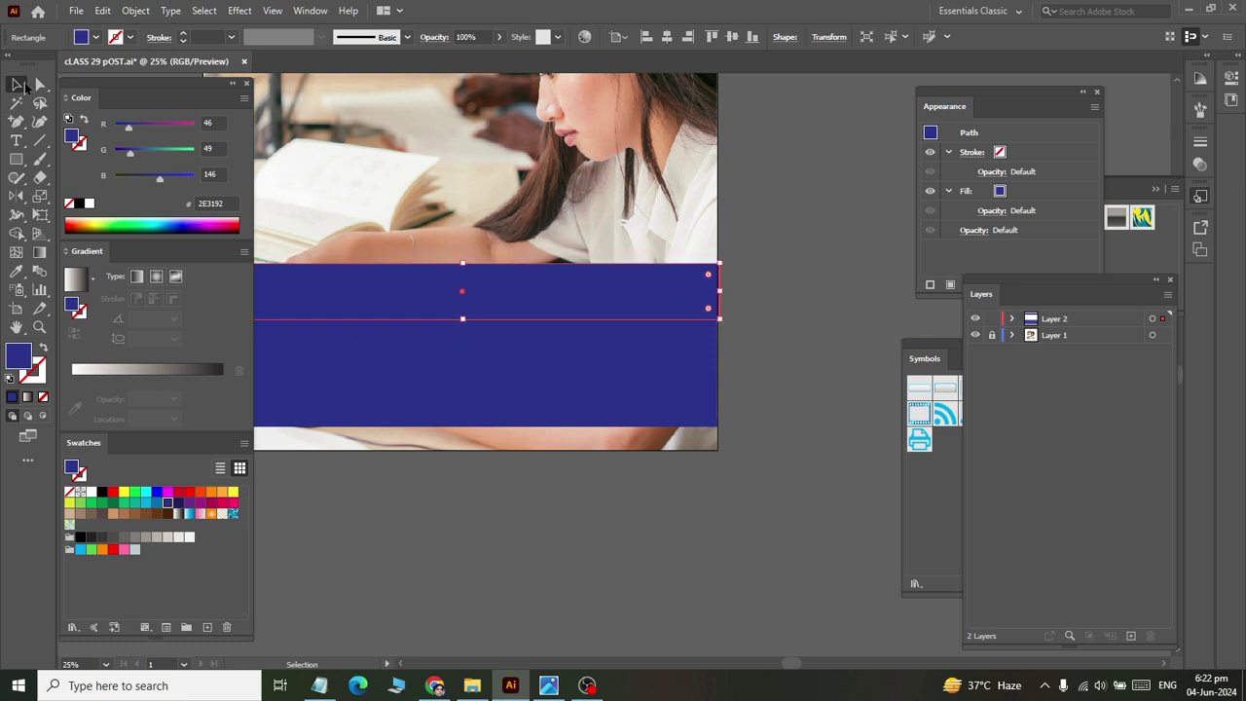
left_click(743, 411)
key("ctrl+0")
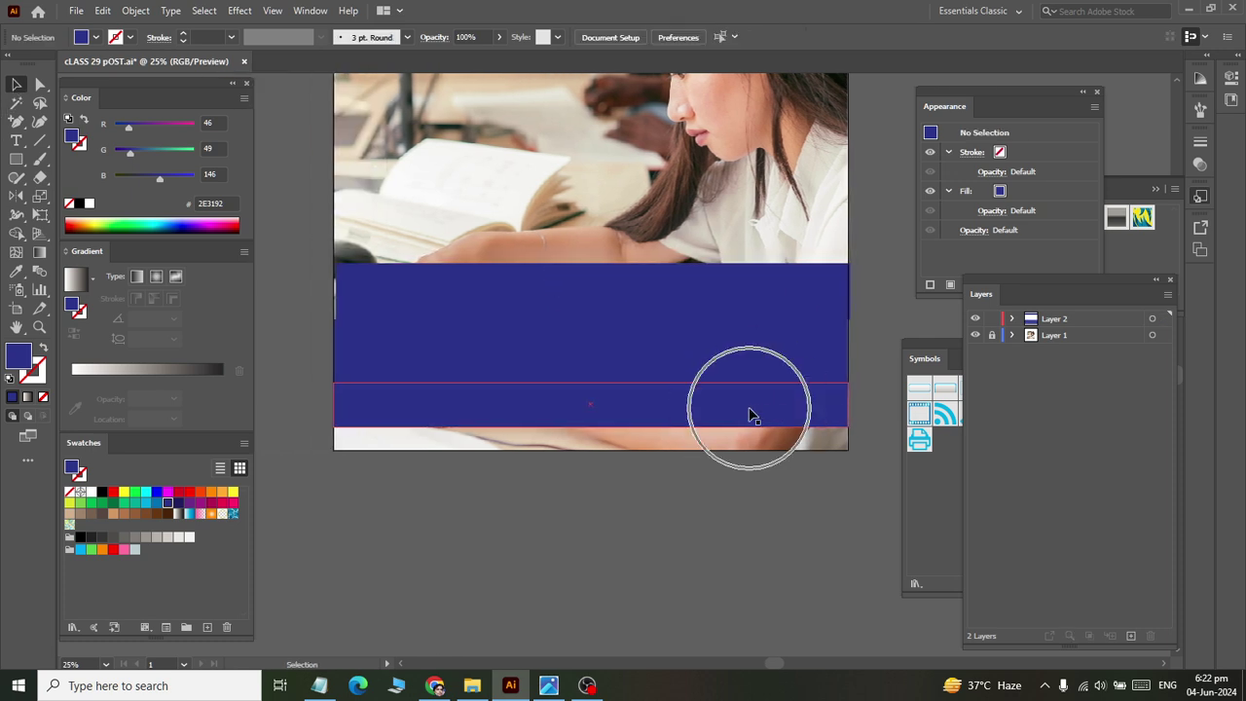
Align the left edge of the lower block's top band with the artboard.
left_click(445, 418)
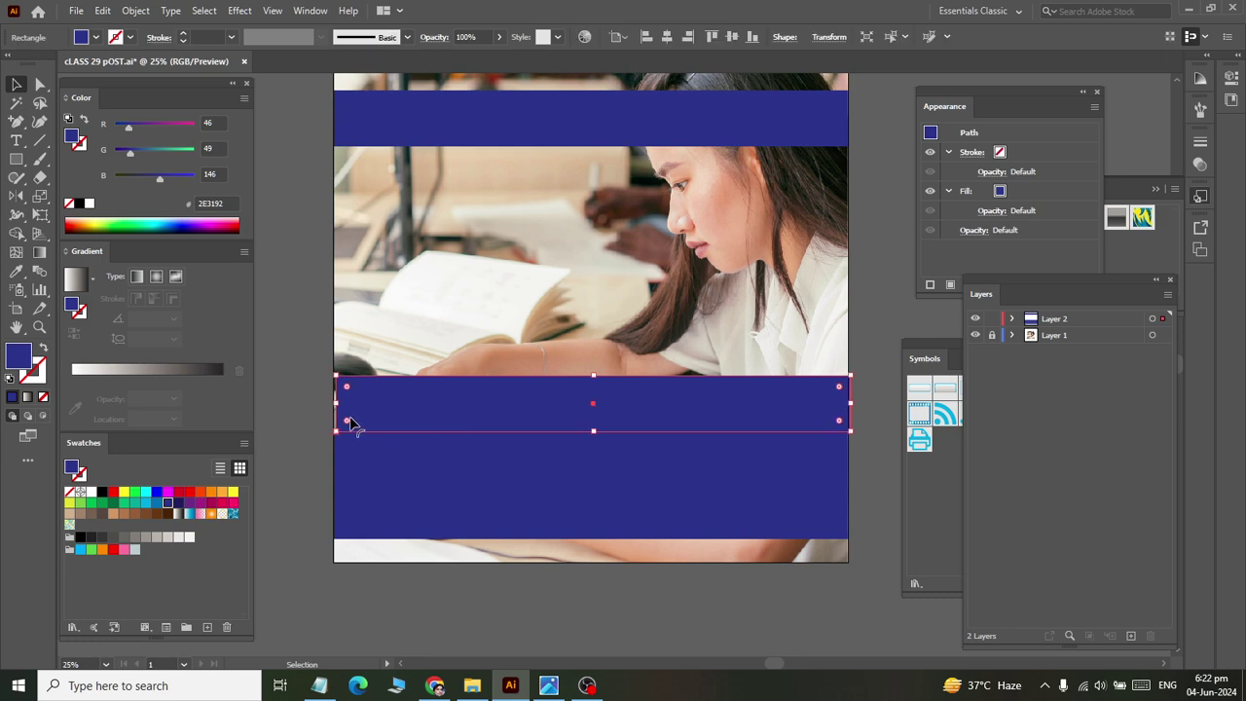
left_click_drag(336, 407, 336, 404)
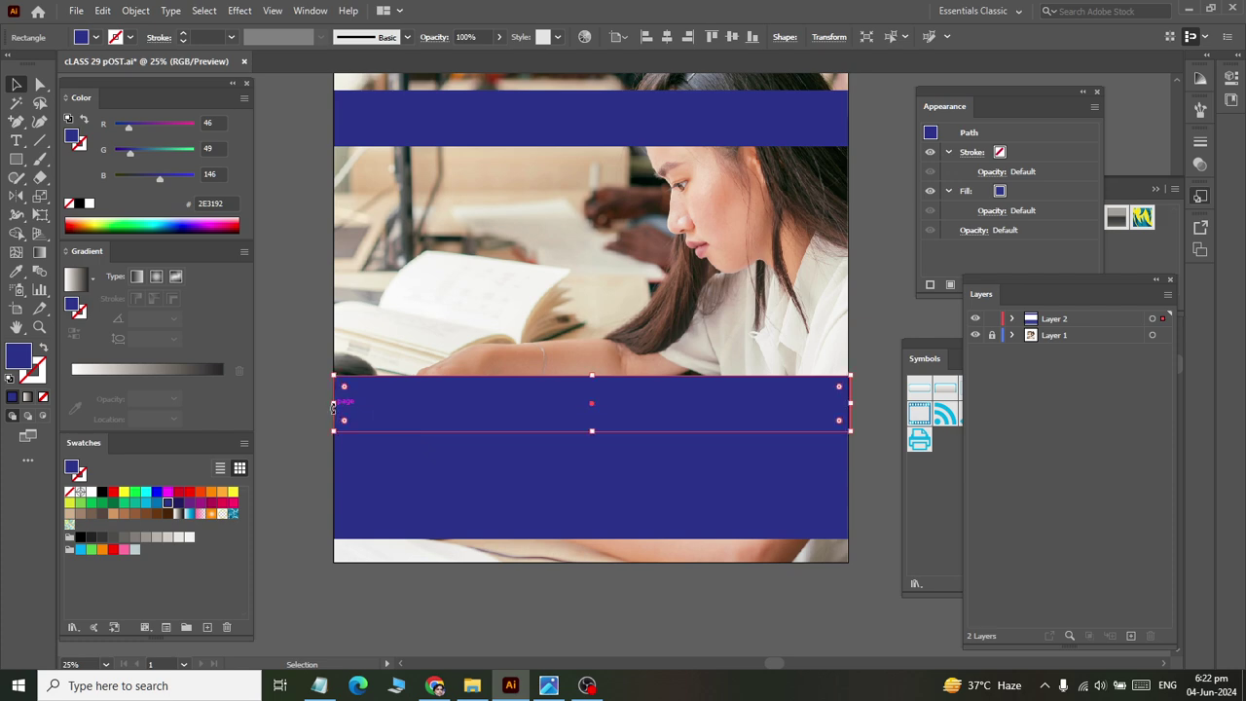
left_click(841, 306)
scroll(842, 306, "up", 2)
scroll(778, 282, "up", 3)
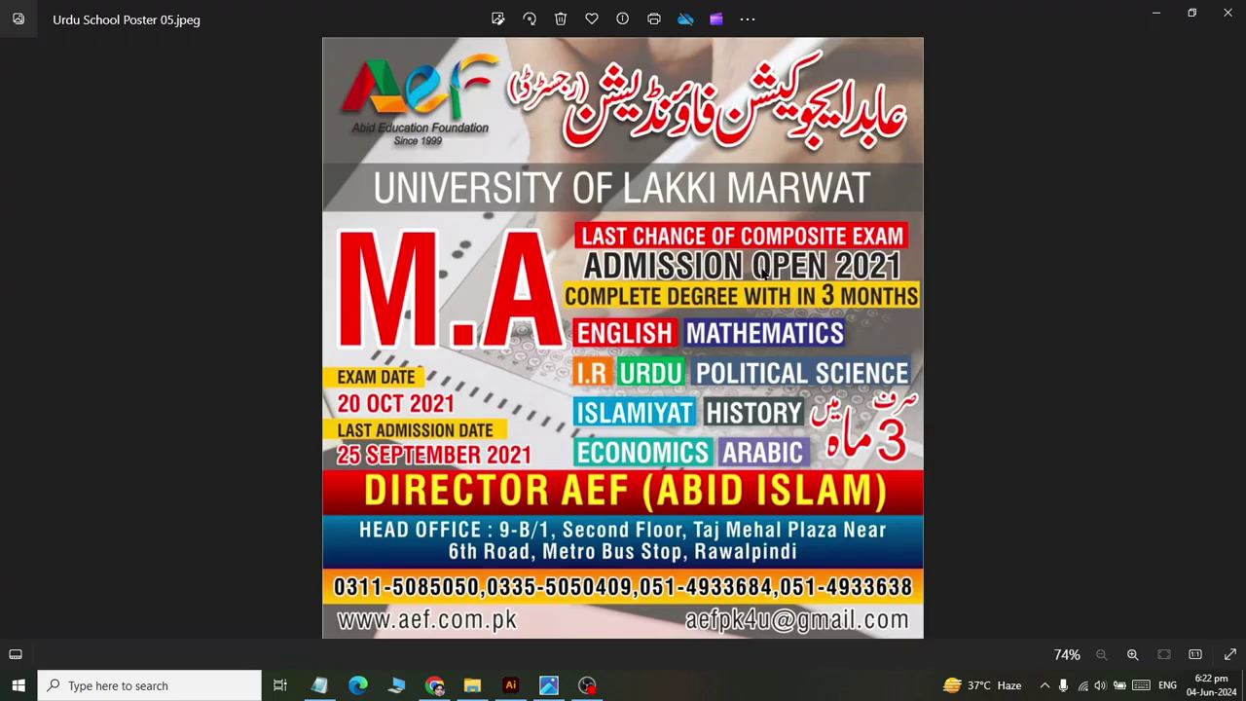
key("alt+Tab")
Place a copy of the top band just below it.
left_click_drag(634, 251, 635, 348)
key("ctrl+z")
left_click_drag(616, 254, 616, 328)
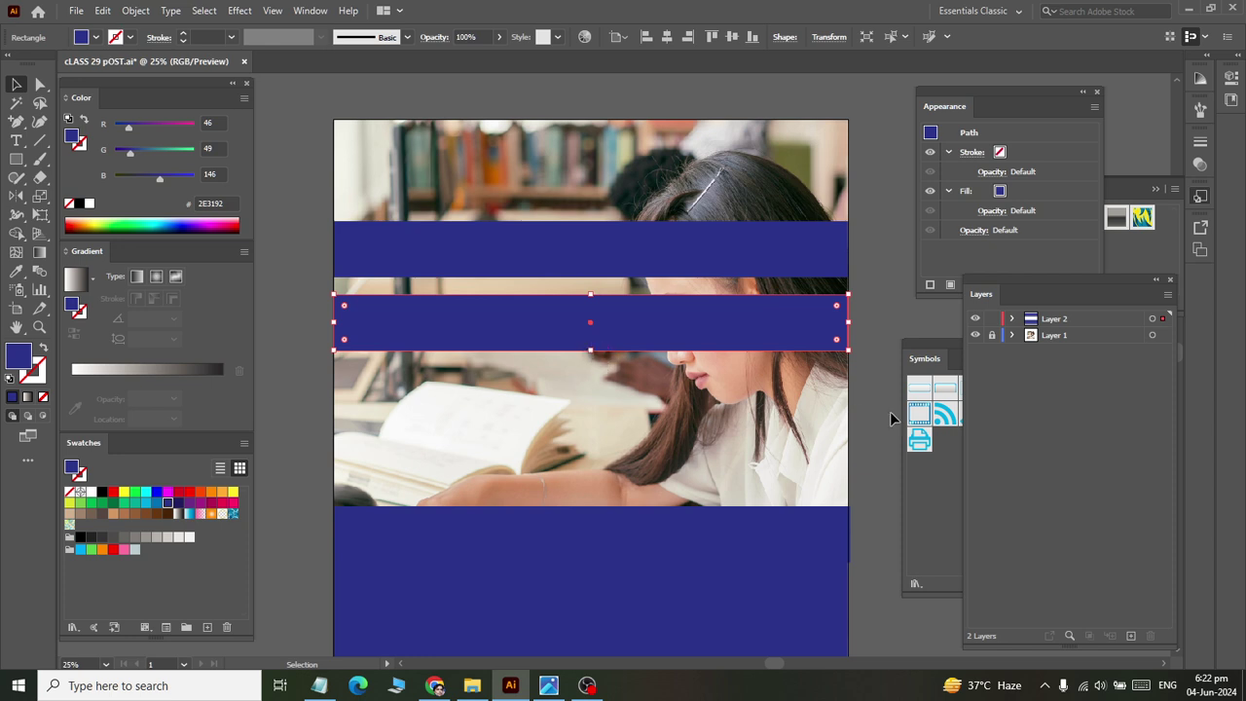
left_click(593, 353)
left_click(587, 348)
left_click(790, 354)
left_click(623, 346)
Make the copied band thinner, shorten it from the left, and nudge it up.
left_click_drag(591, 352, 591, 322)
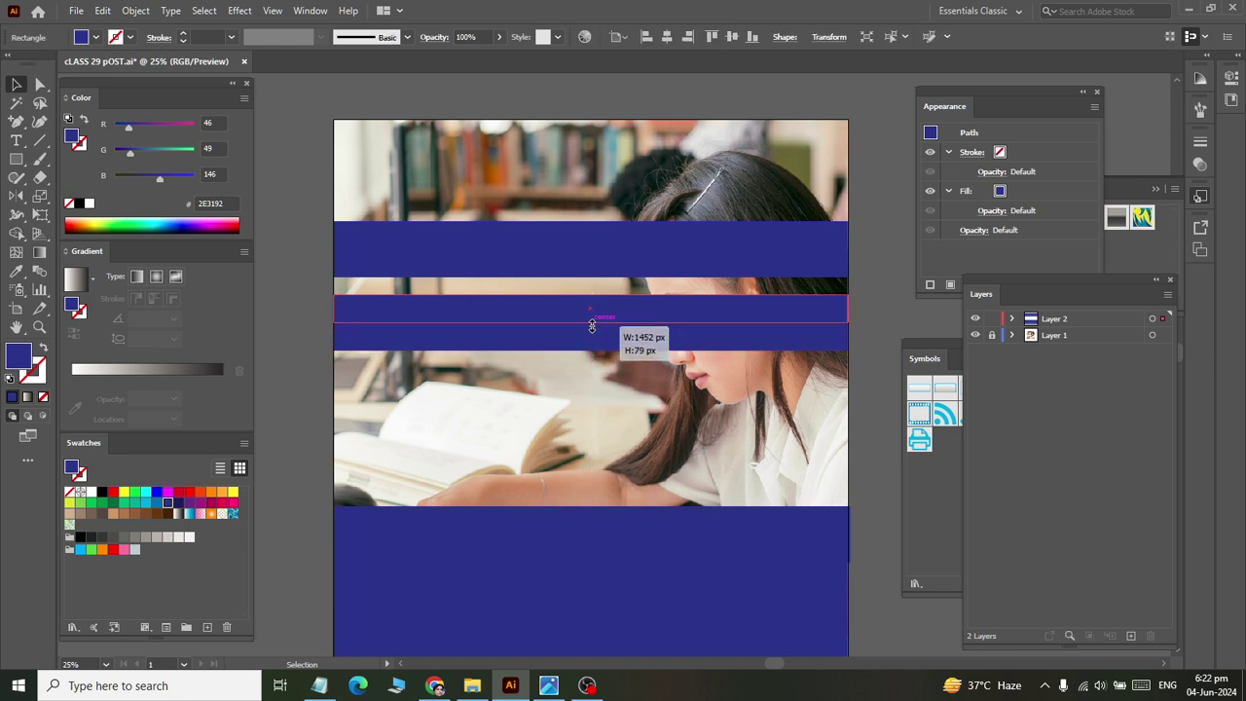
key("Tab")
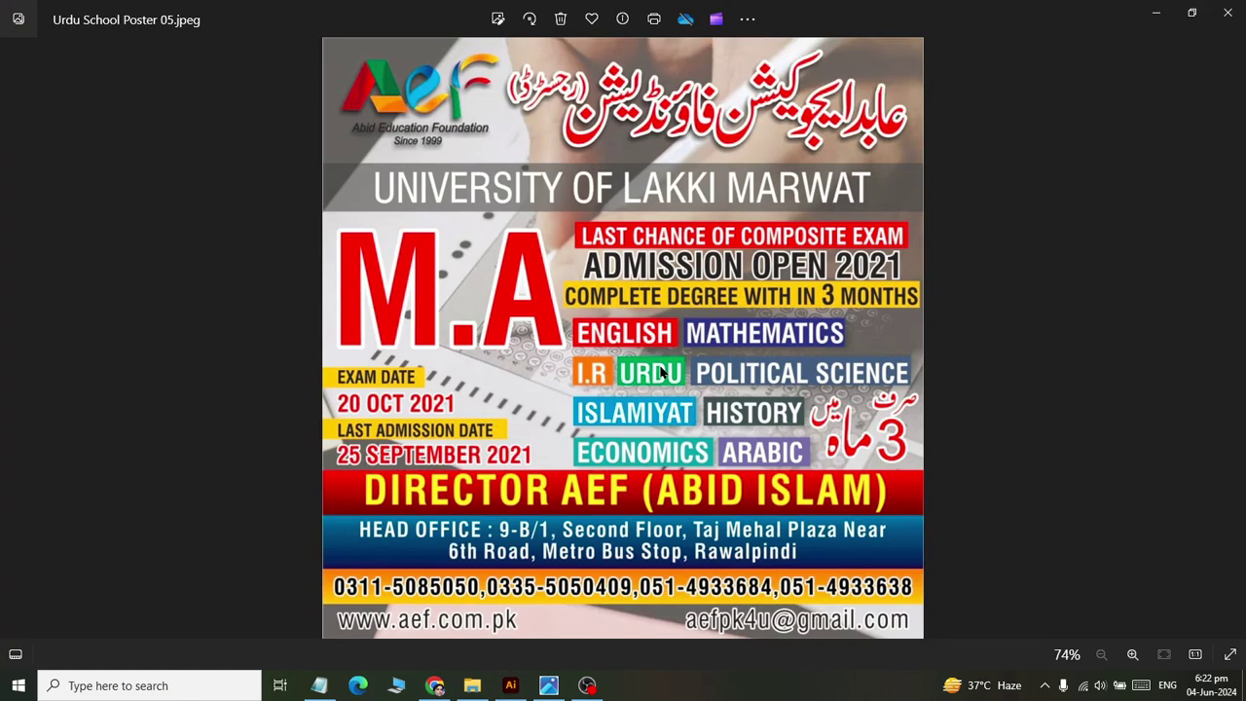
key("Tab")
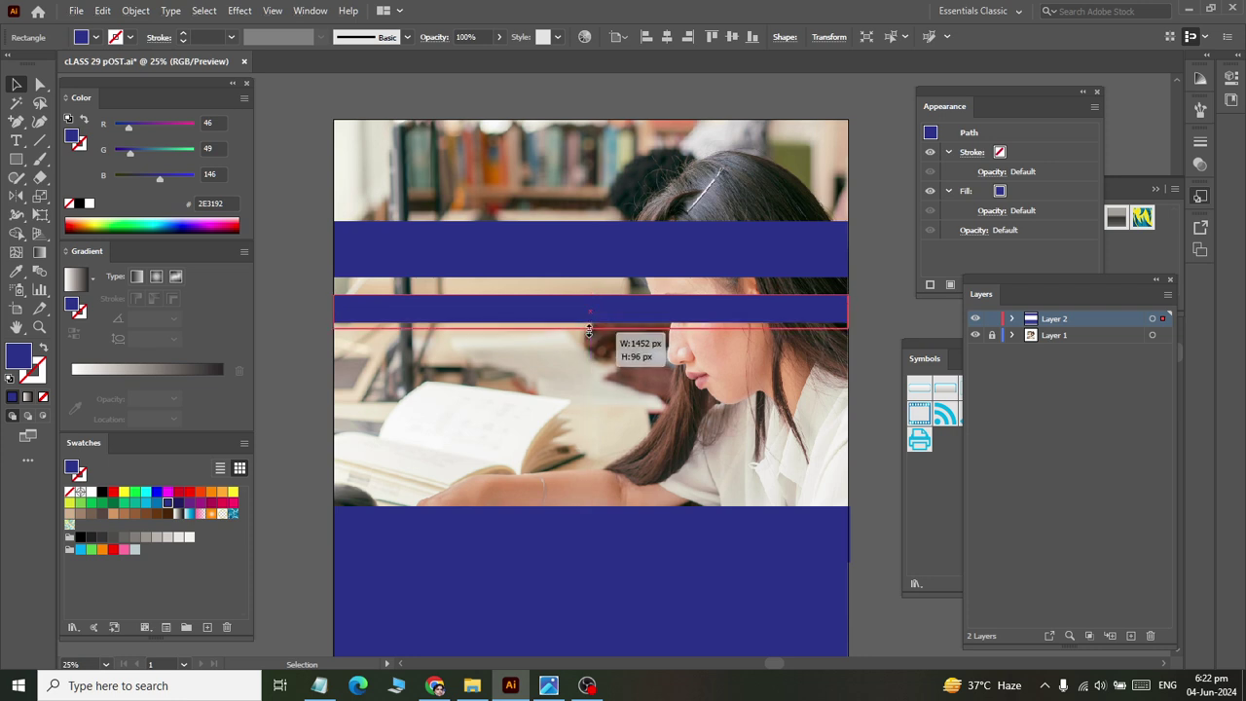
left_click_drag(590, 324, 590, 326)
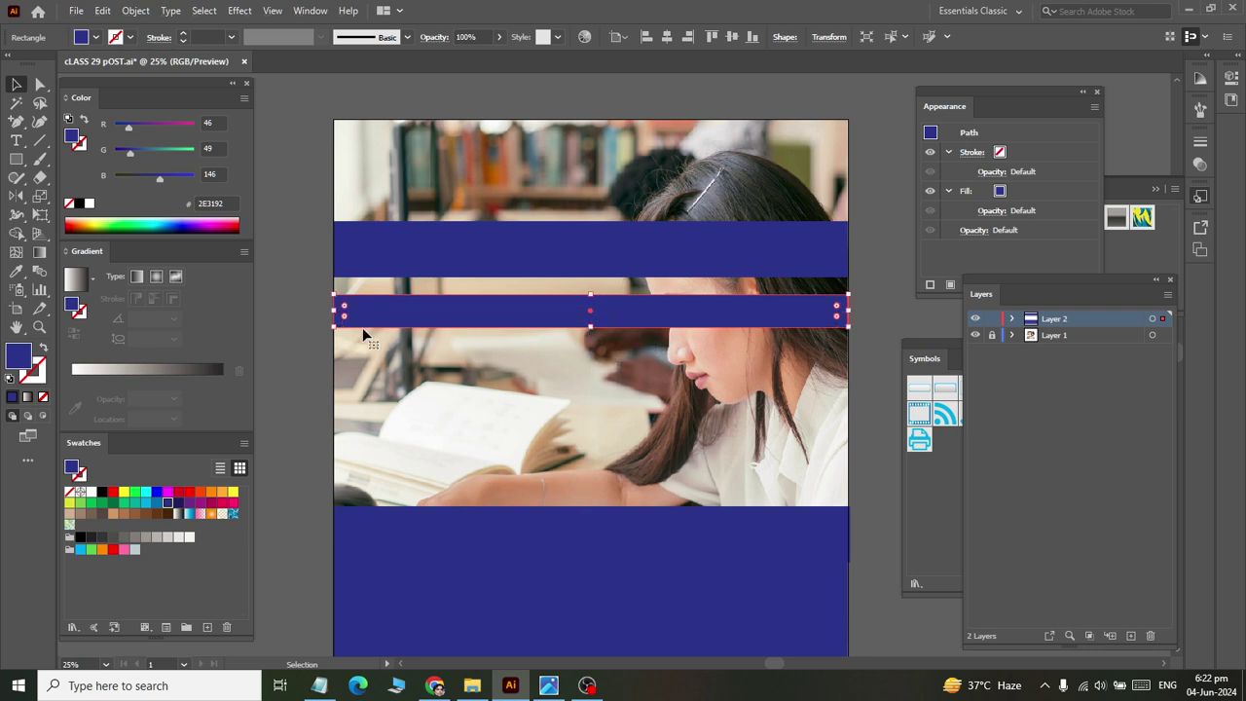
left_click_drag(336, 311, 554, 306)
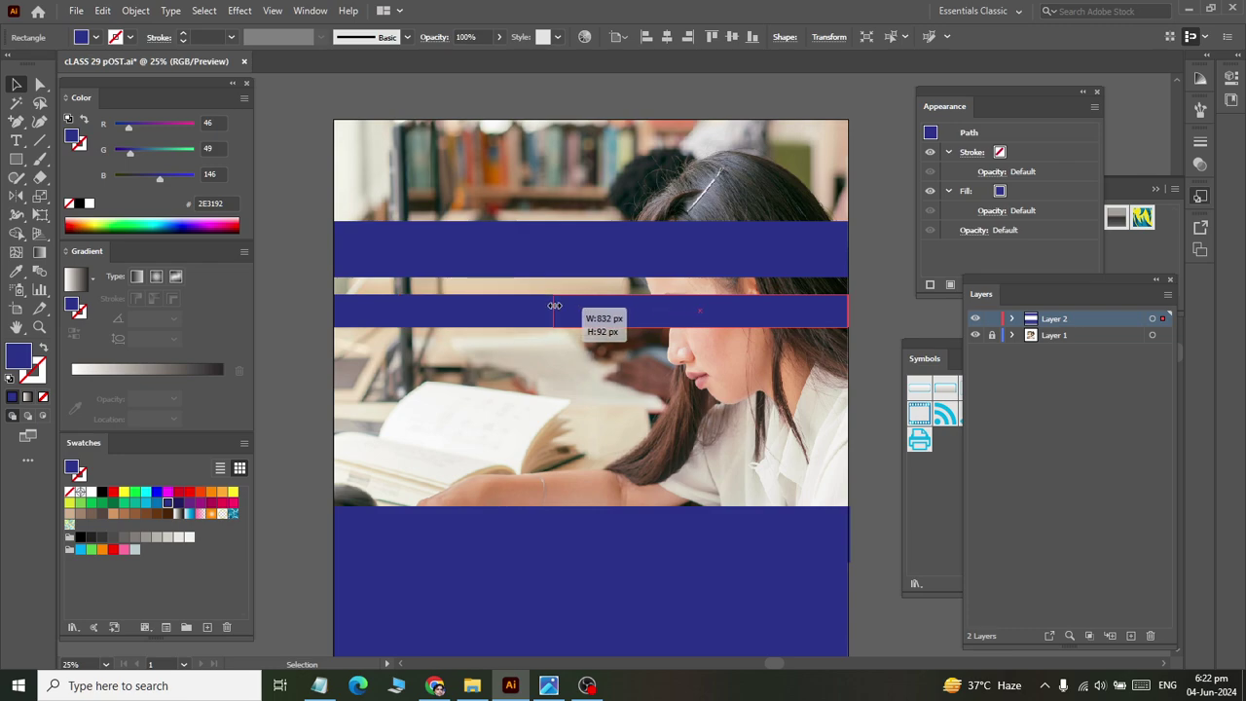
key("alt+Tab")
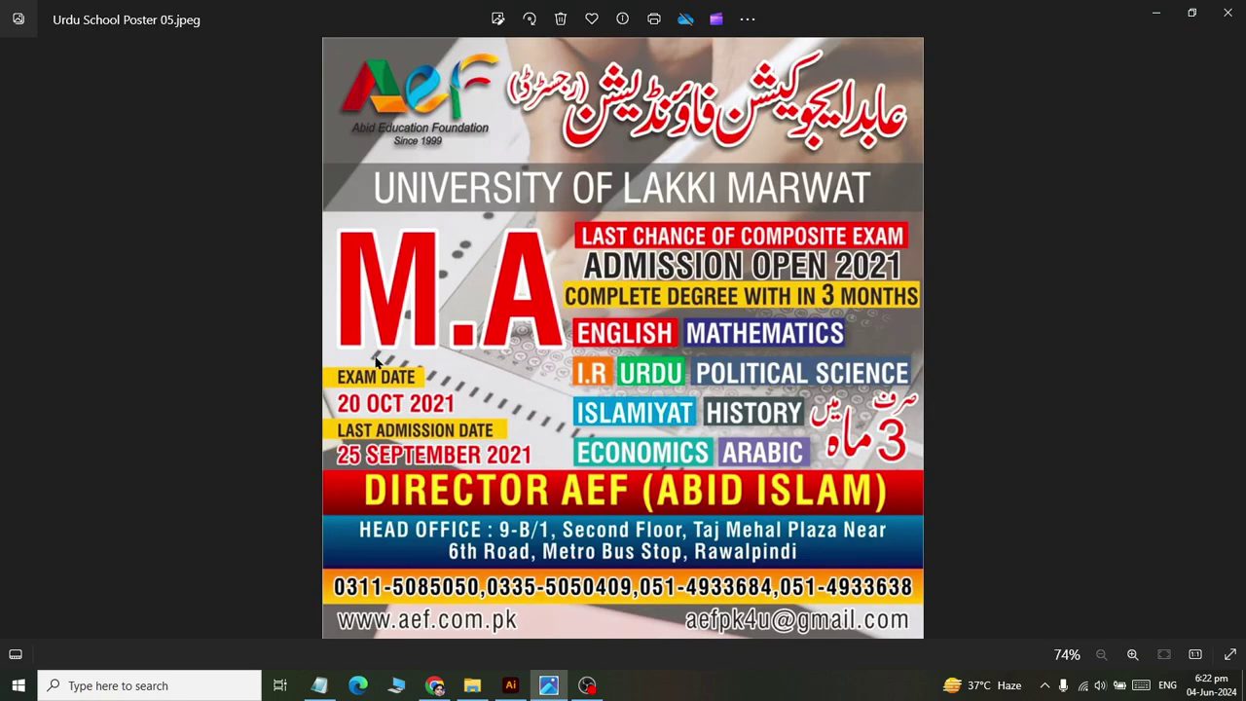
key("alt+Tab")
key("alt+Tab")
key("alt+Tab")
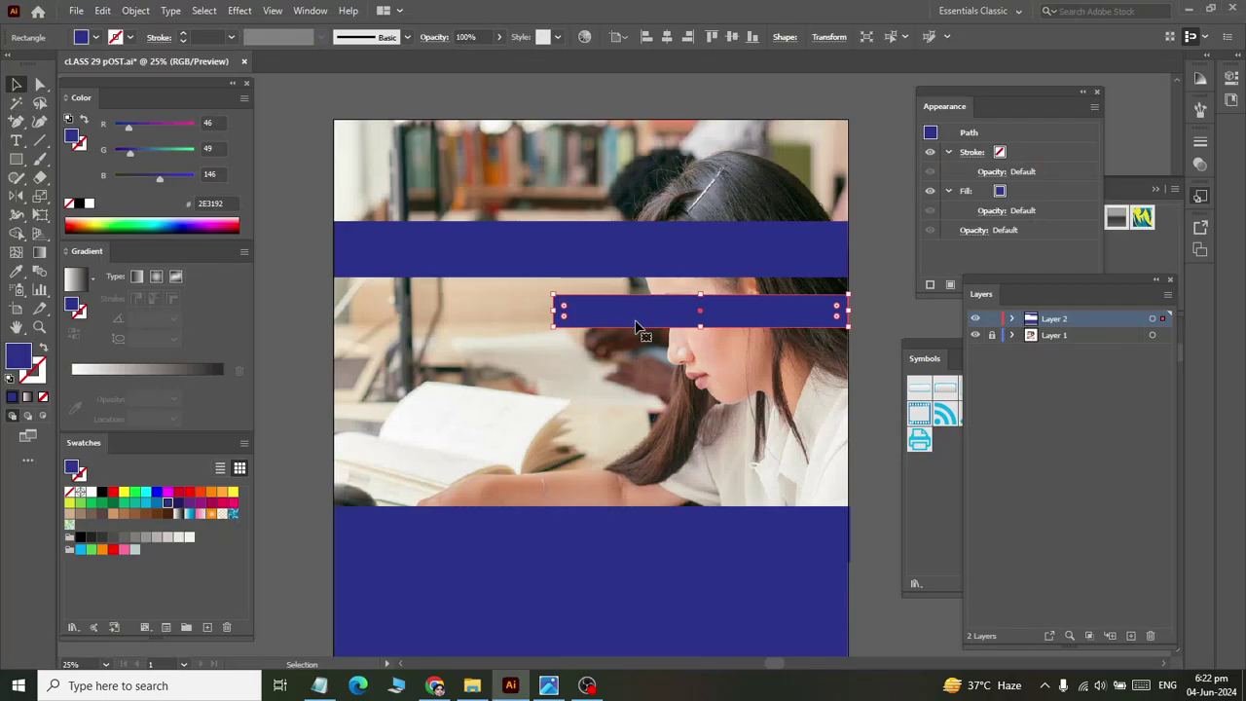
key("Up")
key("Up")
key("Up")
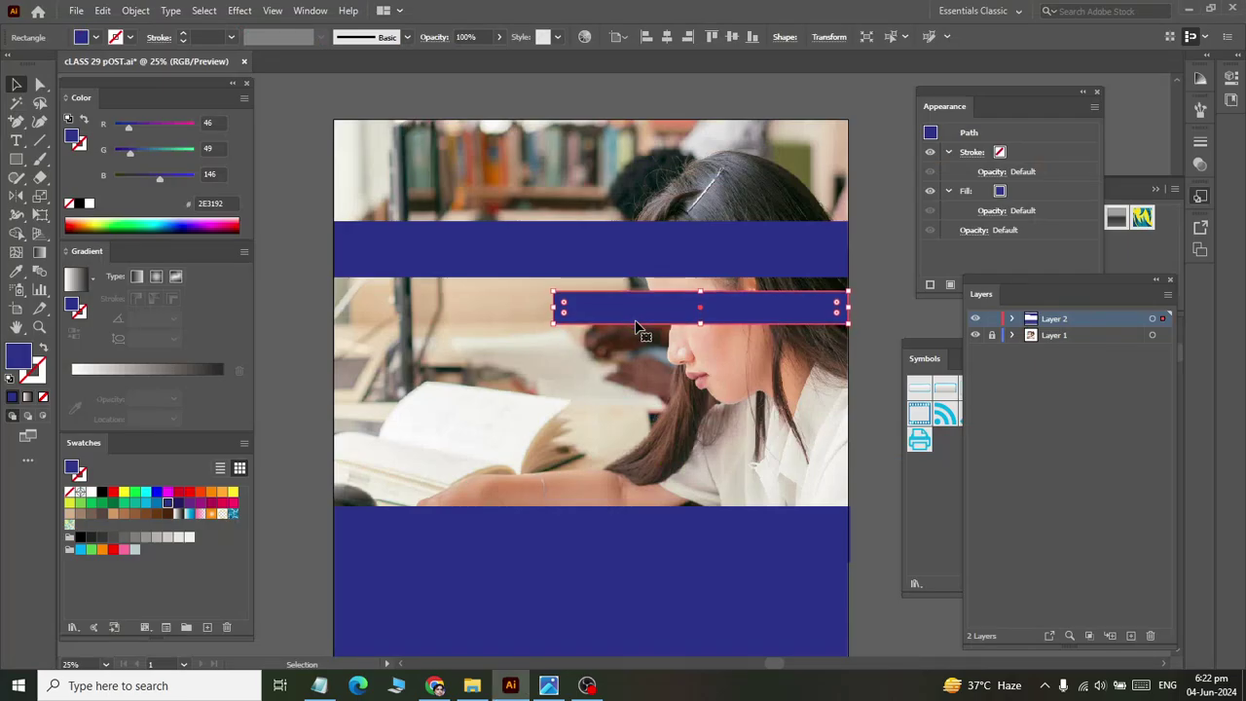
key("Up")
Nudge the thin blue bar up two more steps.
key("Up")
key("Up")
key("Up")
key("Up")
key("Up")
key("Up")
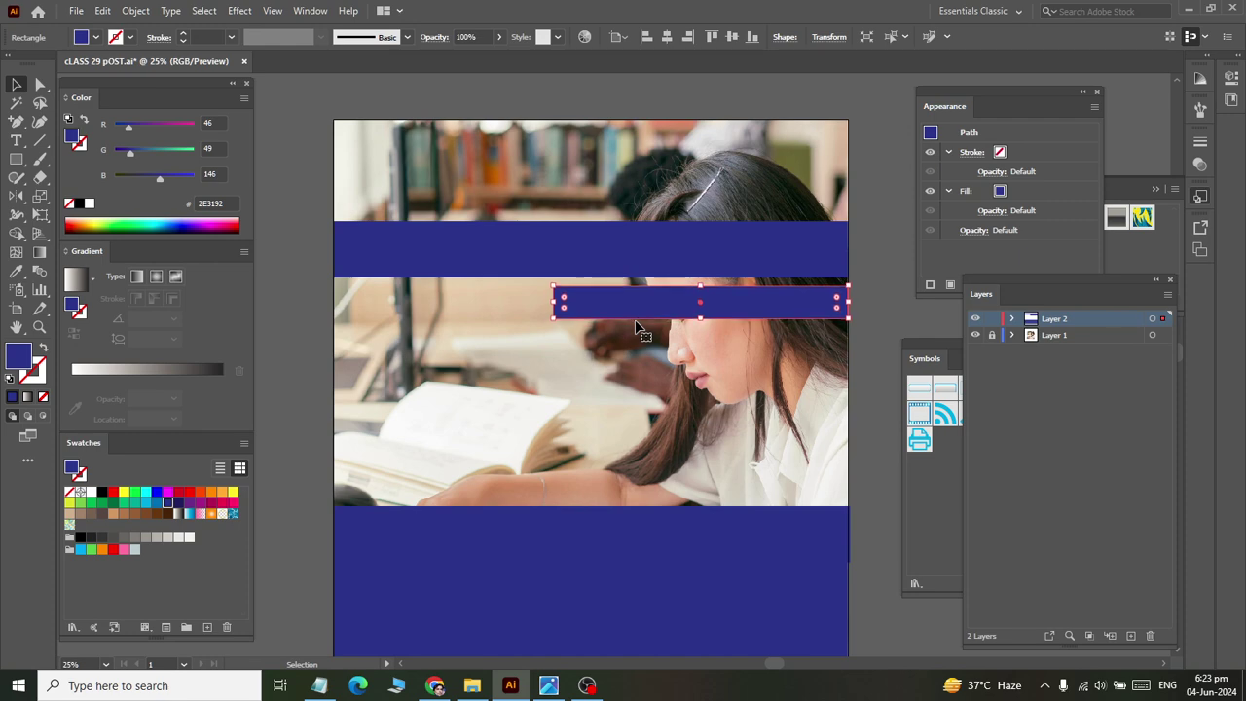
key("Up")
key("Up")
key("Up")
key("Up")
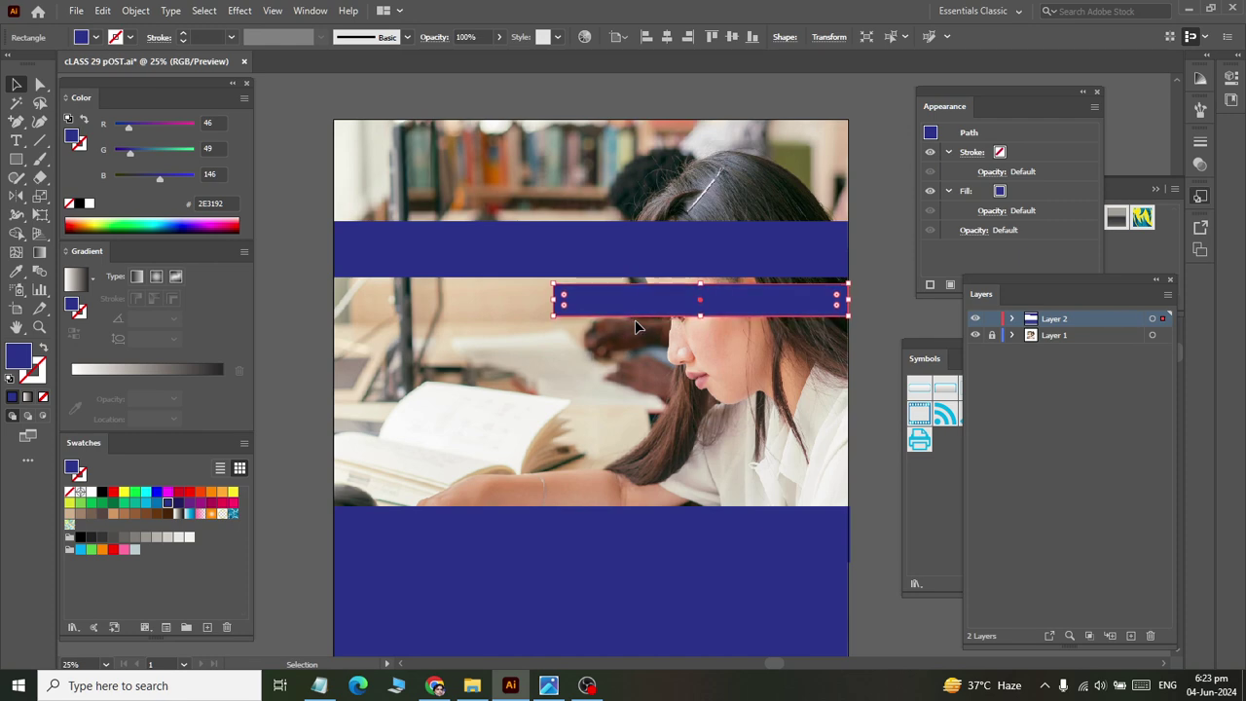
key("Up")
key("alt+Tab")
key("alt+Tab")
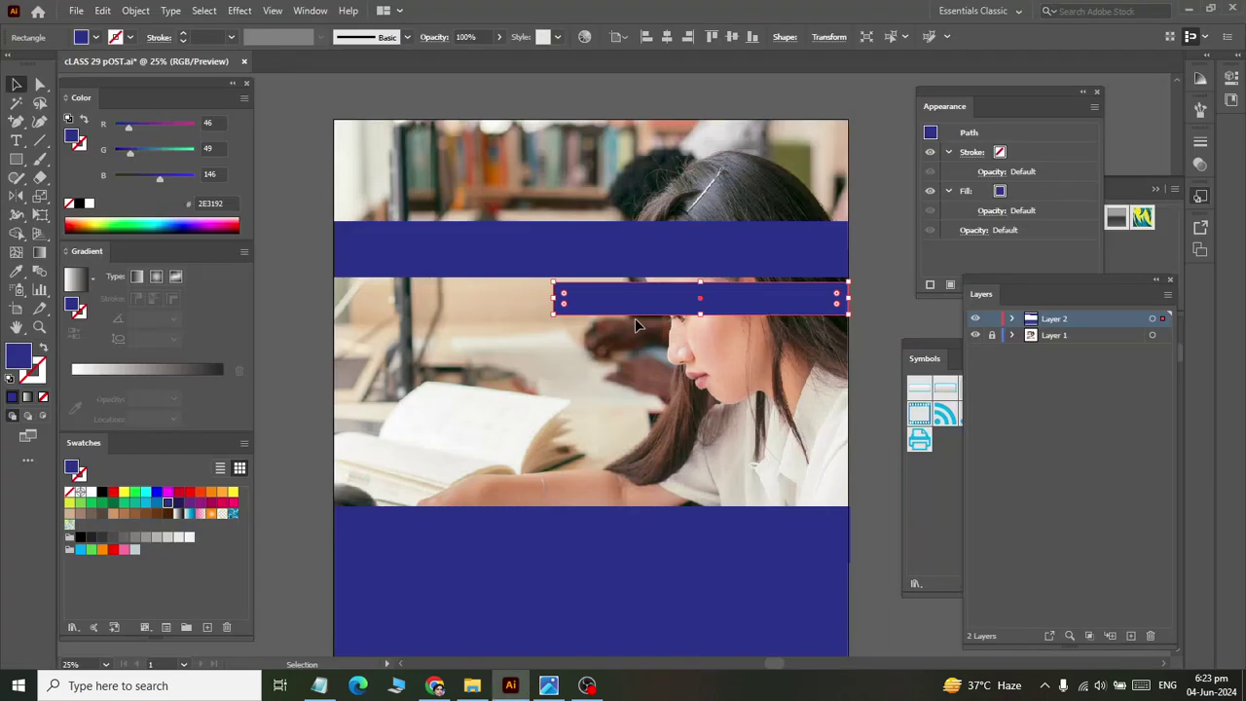
Place a copy of the thin blue bar directly below it.
key("alt+Tab")
key("alt+Tab")
left_click_drag(662, 307, 654, 364)
key("alt+Tab")
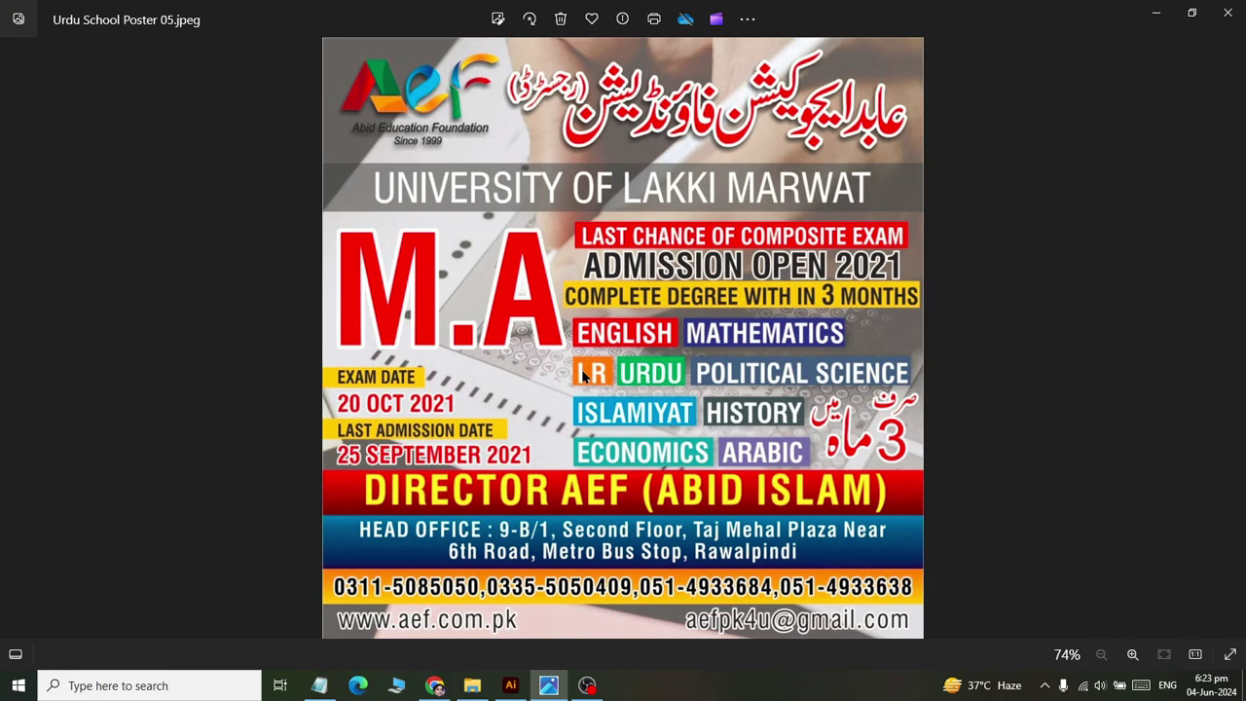
key("alt+Tab")
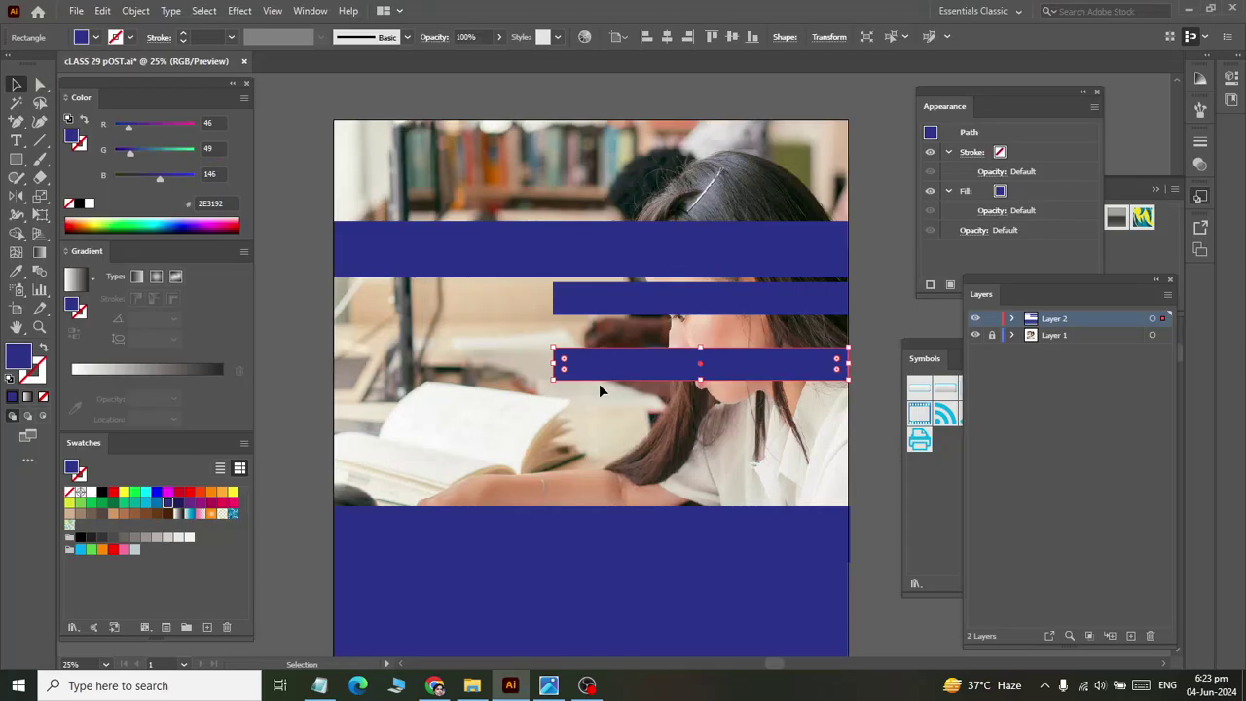
key("alt+Tab")
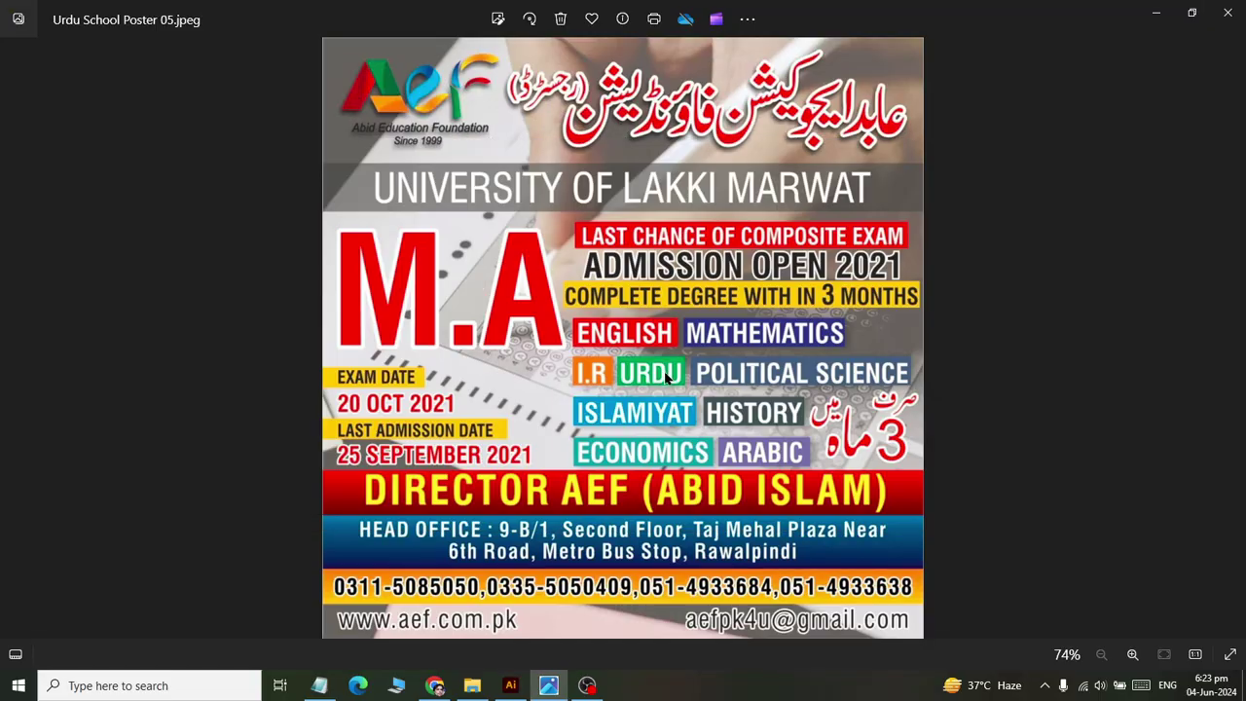
key("alt+Tab")
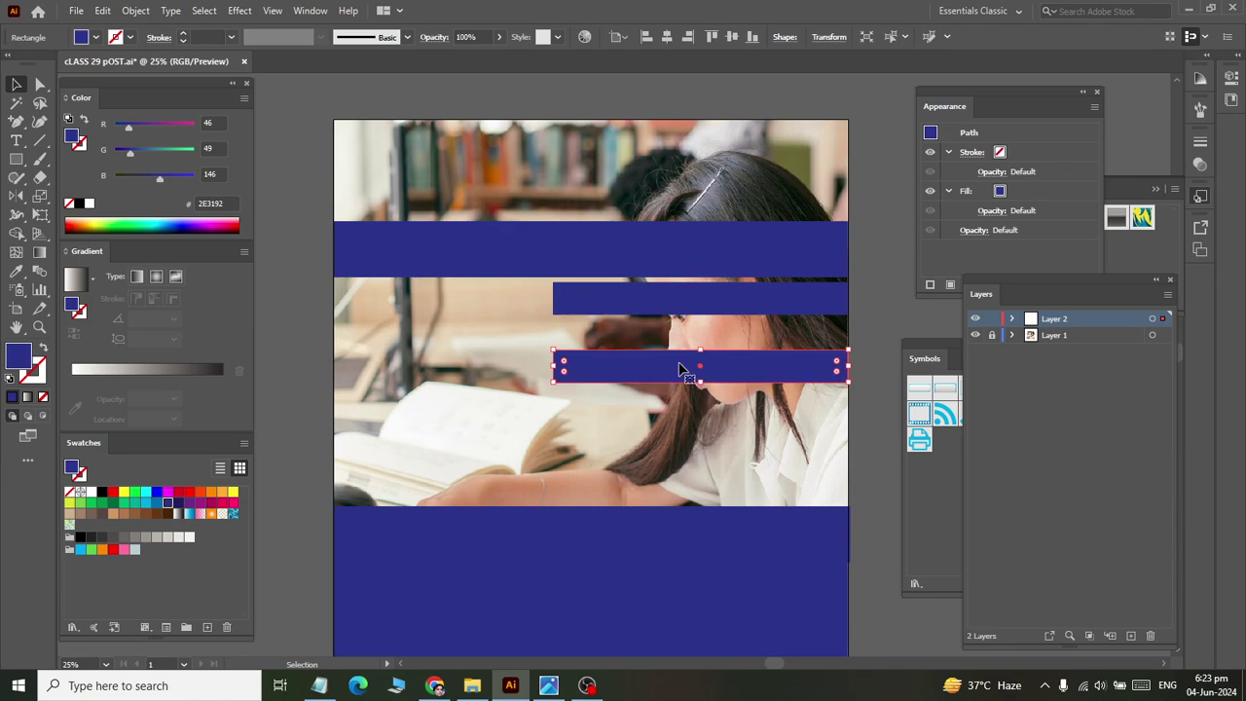
key("alt+Tab")
key("alt+Tab")
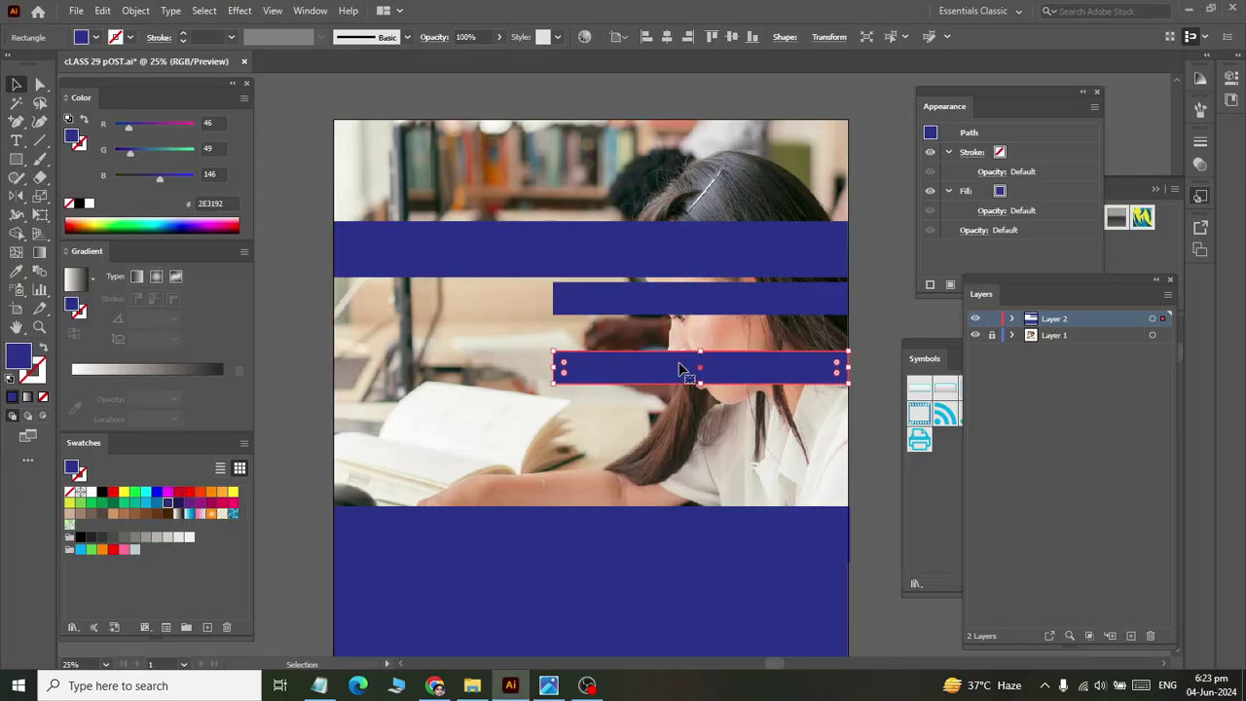
key("alt+Tab")
key("alt+Tab")
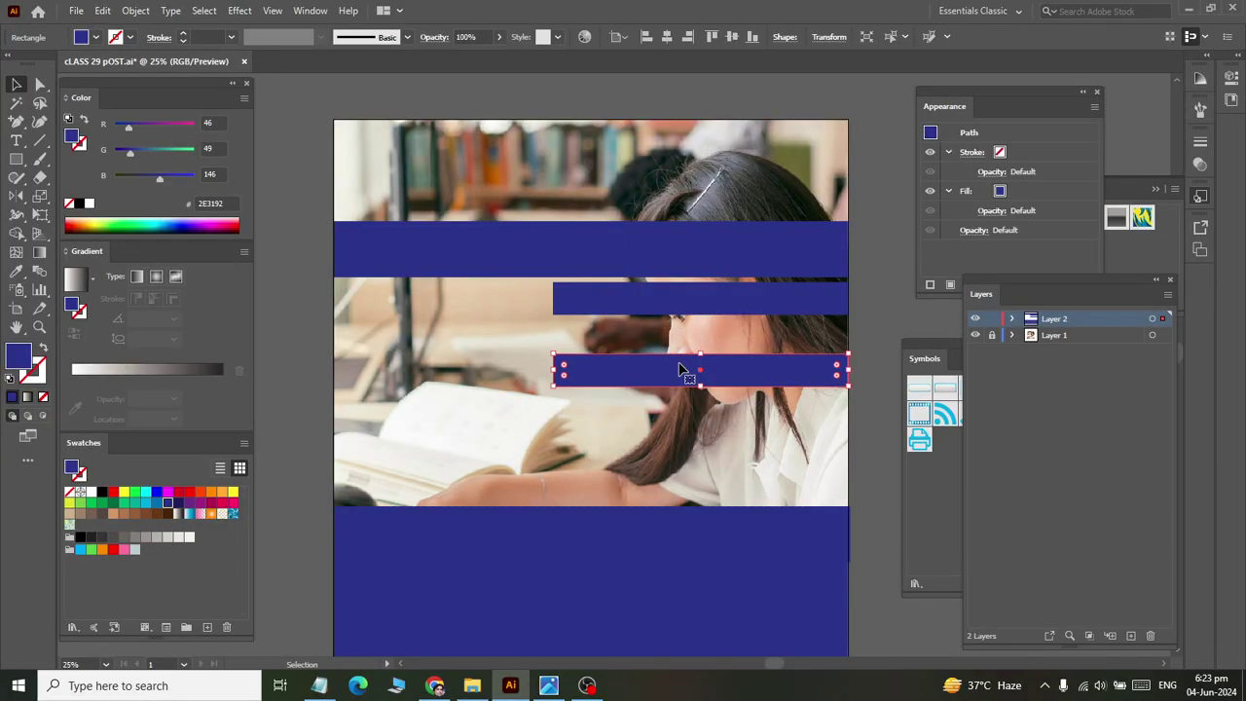
key("alt+Tab")
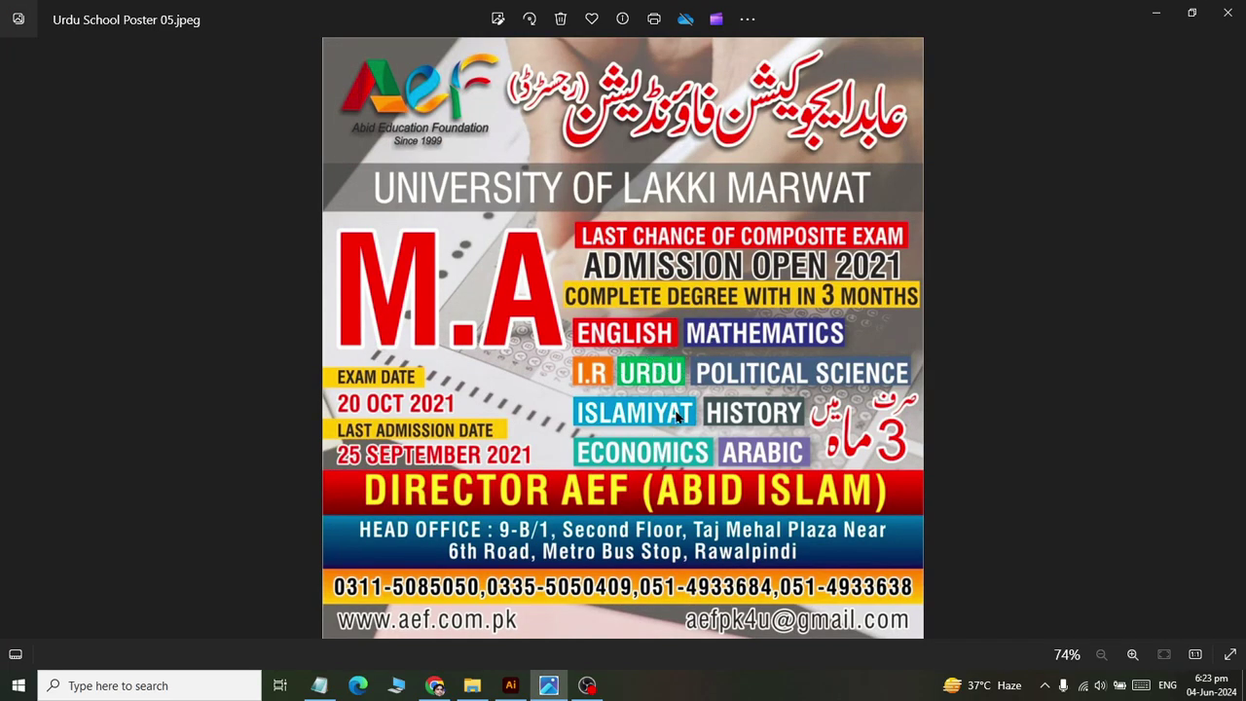
key("alt+Tab")
Add another bar copy lower down and nudge it up two steps.
left_click_drag(685, 374, 689, 417)
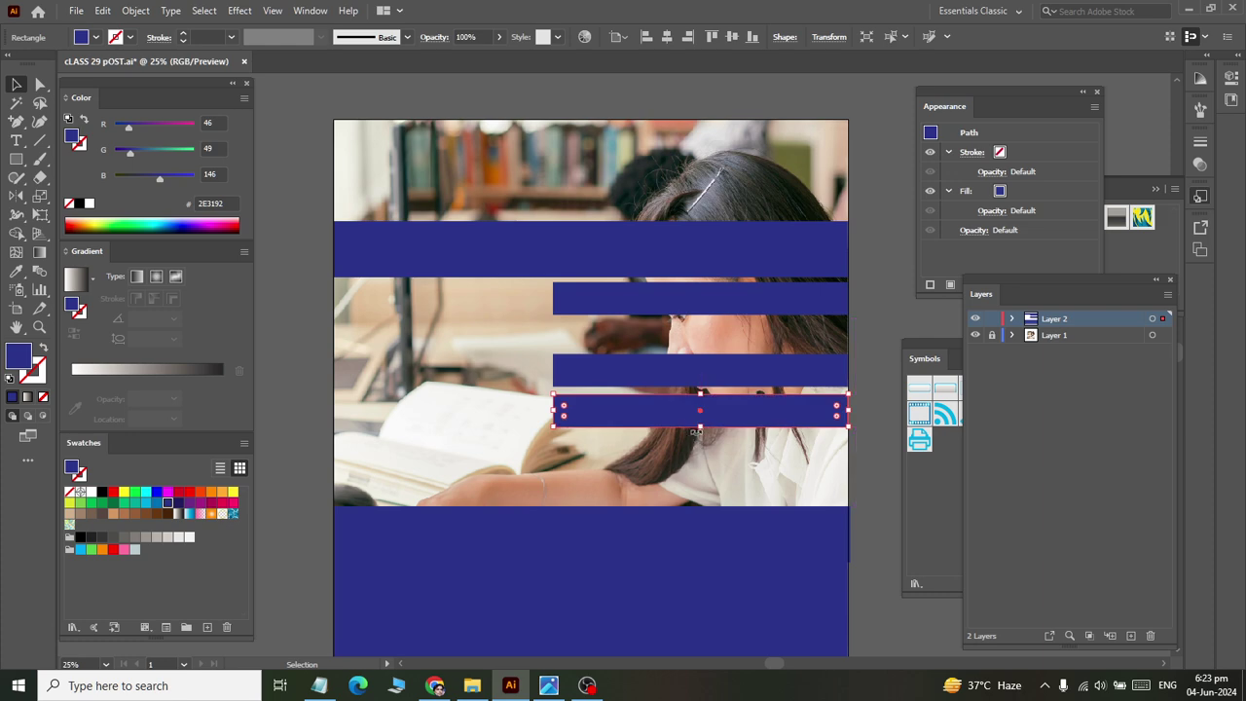
key("alt+Tab")
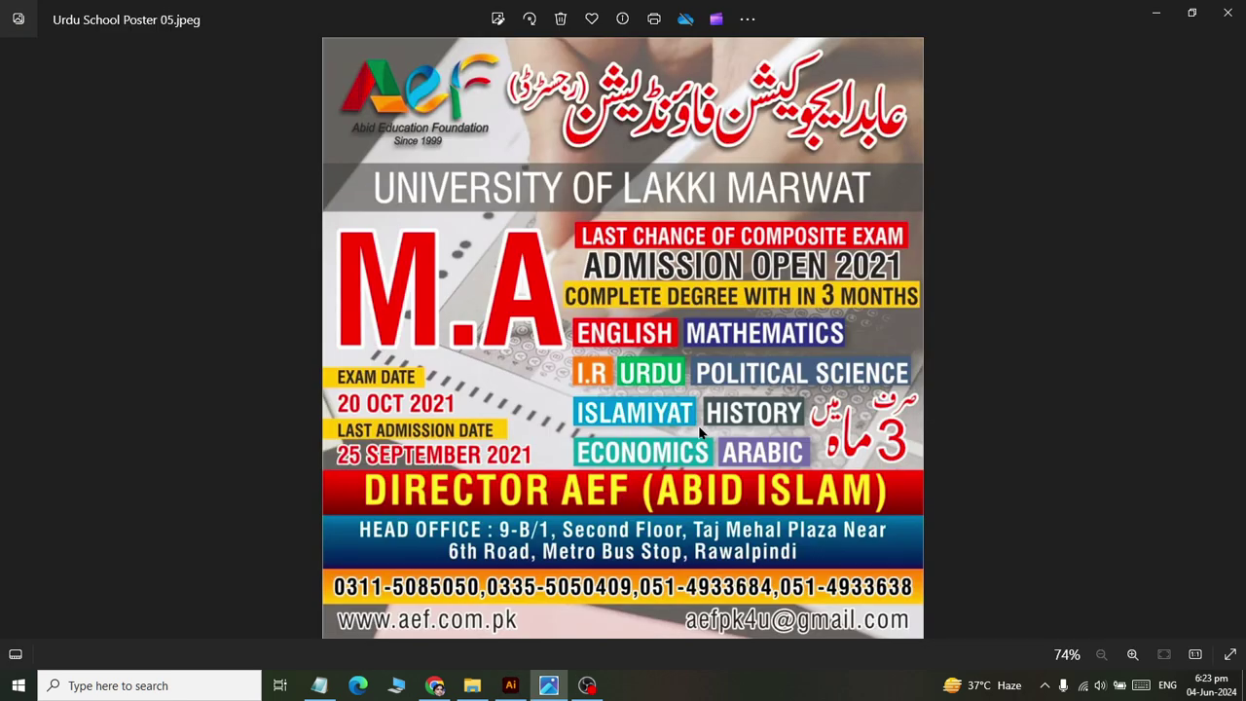
key("alt+Tab")
scroll(700, 428, "up", 2)
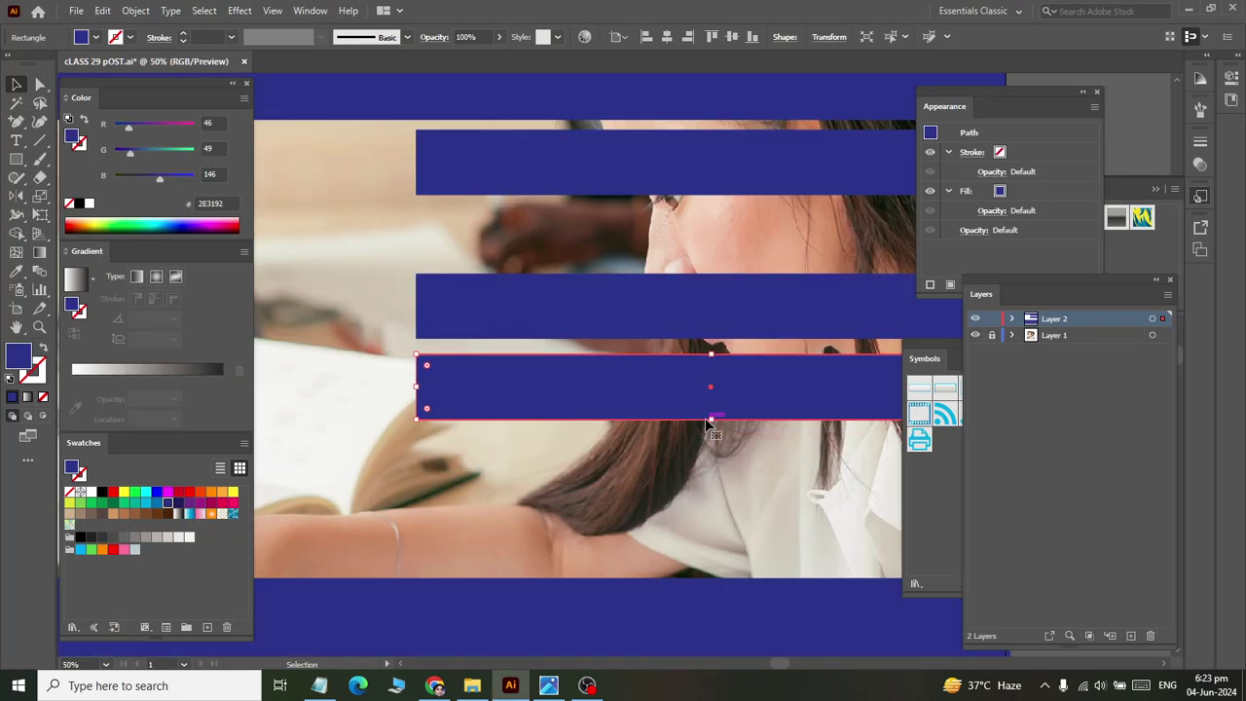
key("alt+Tab")
key("alt+Tab")
scroll(714, 413, "down", 1)
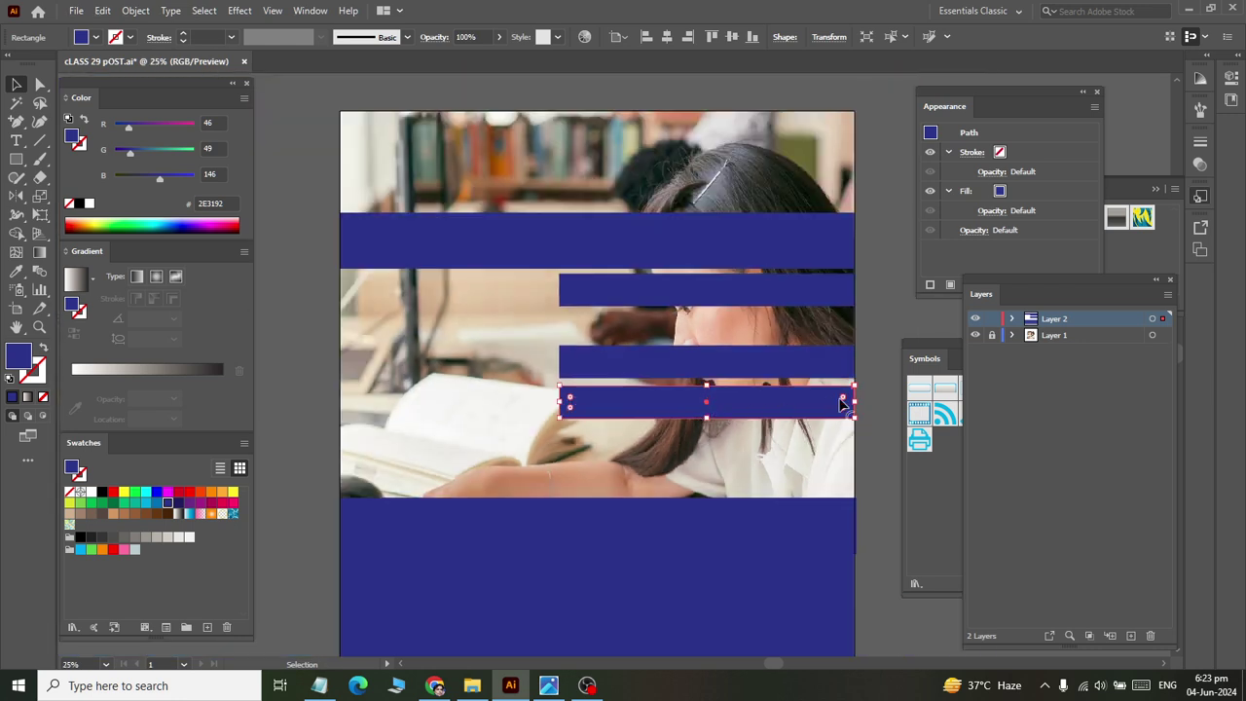
key("Up")
key("Up")
key("Up")
key("Up")
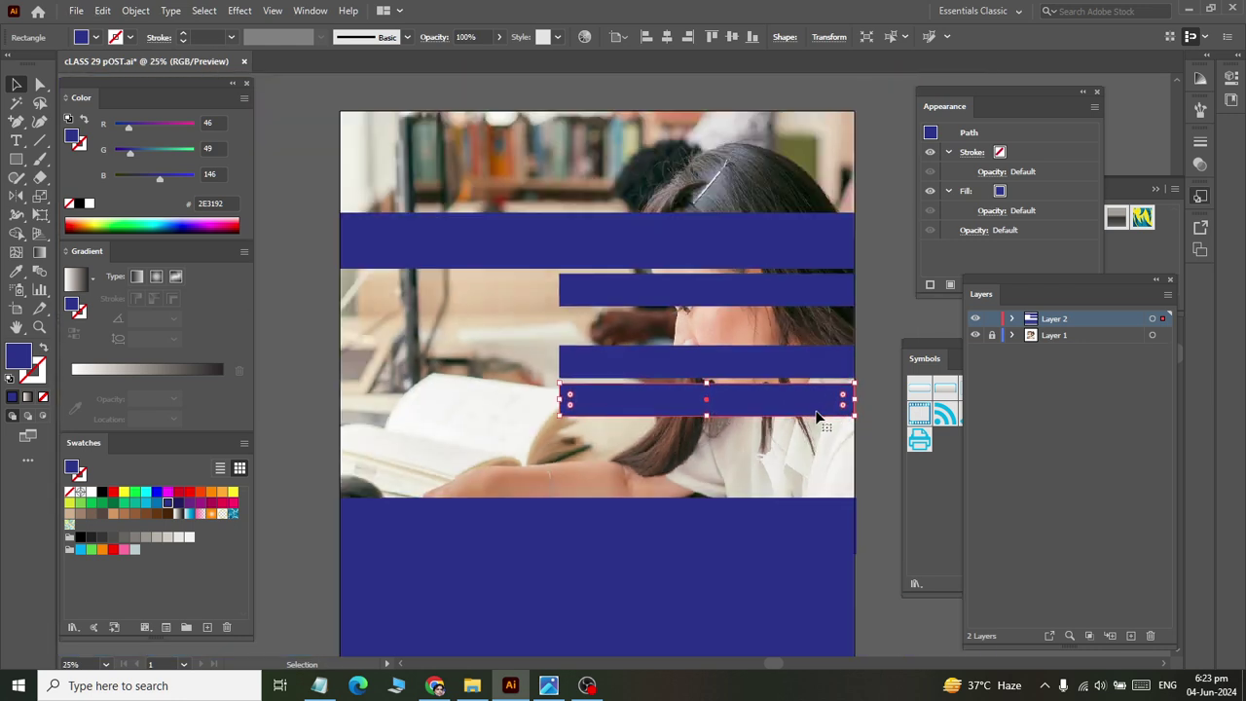
key("Up")
Shorten the lowest bar from its right end.
scroll(825, 475, "up", 1)
scroll(812, 428, "down", 1)
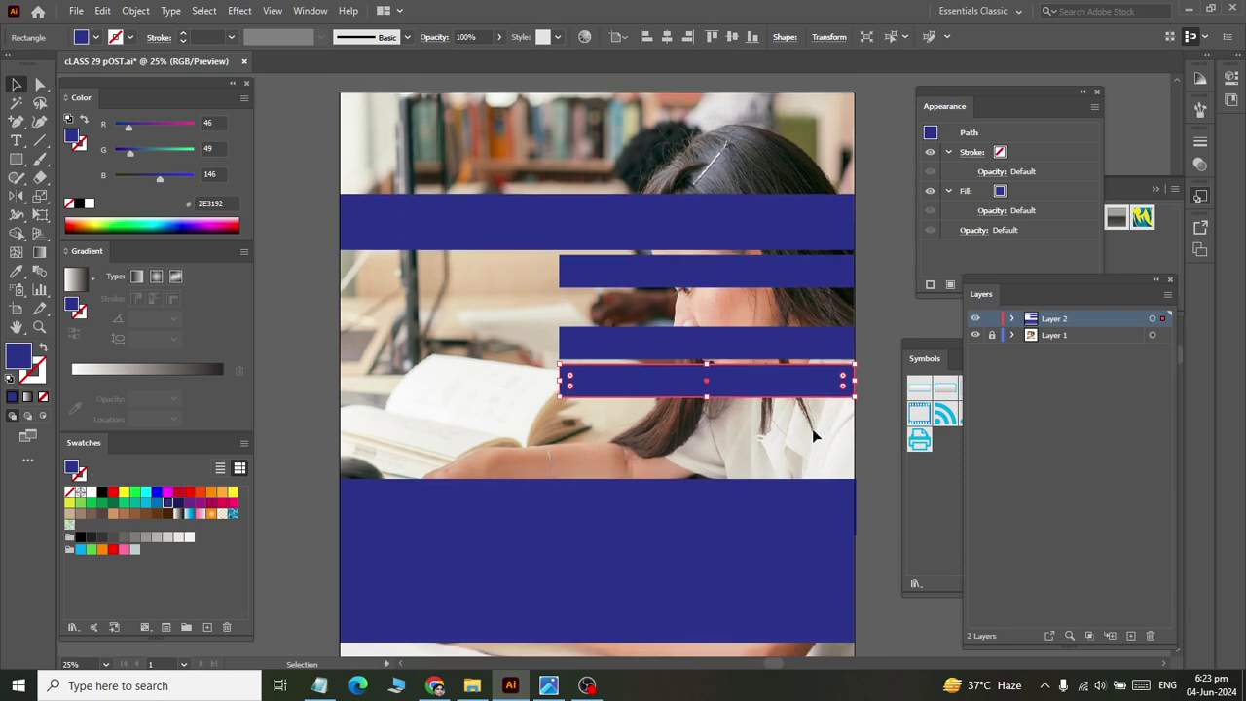
scroll(812, 428, "up", 1)
scroll(884, 352, "right", 1)
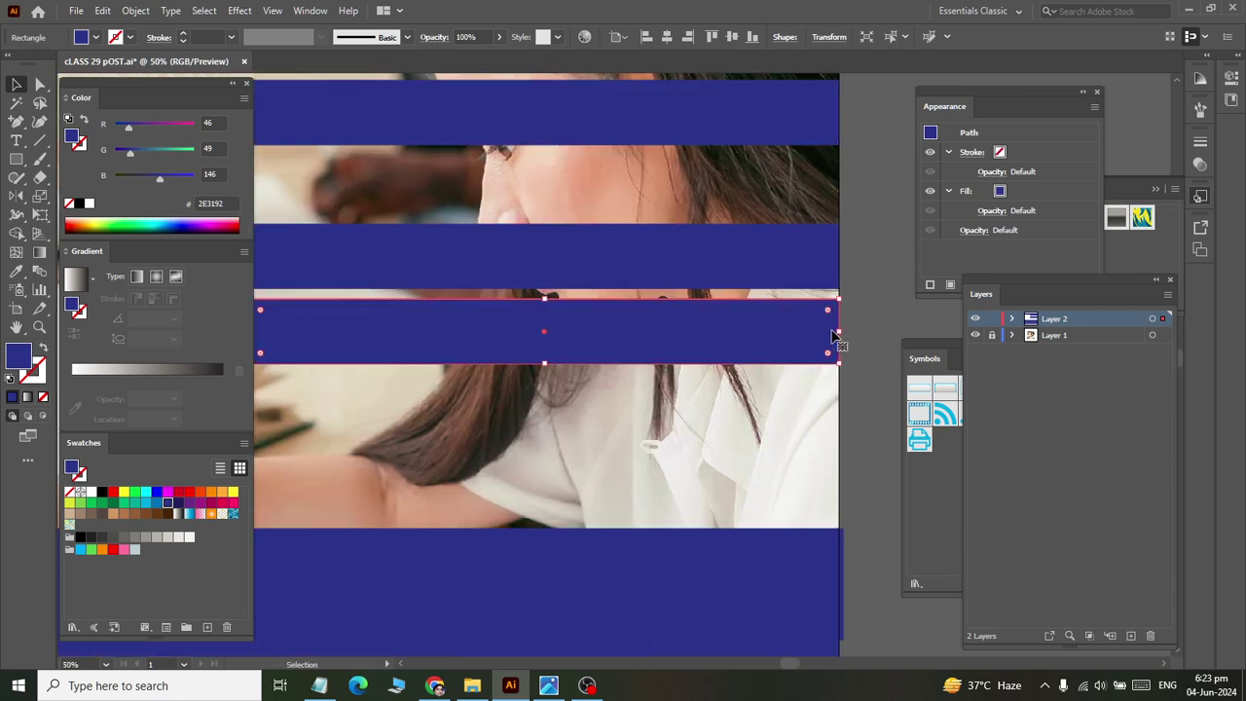
mouse_move(838, 331)
left_mouse_down()
mouse_move(500, 333)
mouse_move(678, 348)
left_mouse_up()
scroll(676, 340, "down", 1, "alt")
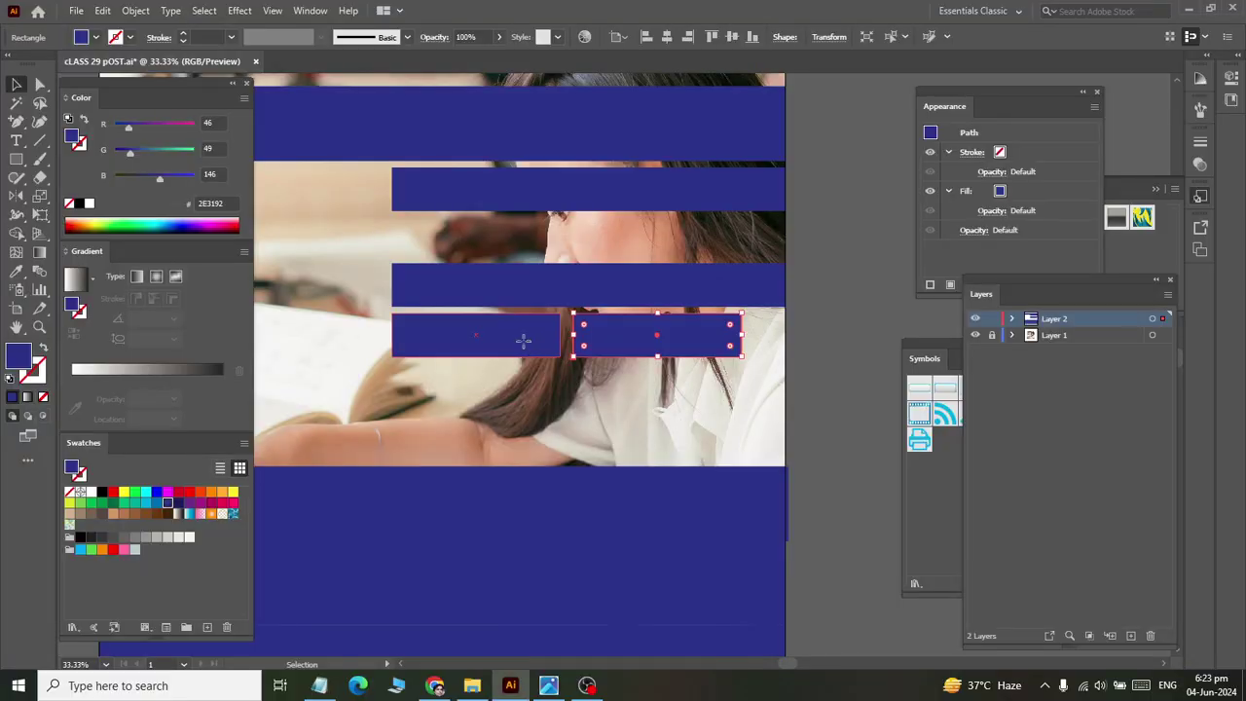
Copy the two-brick row down, shortening the new left brick and sliding the right one left.
left_click(523, 340, "shift")
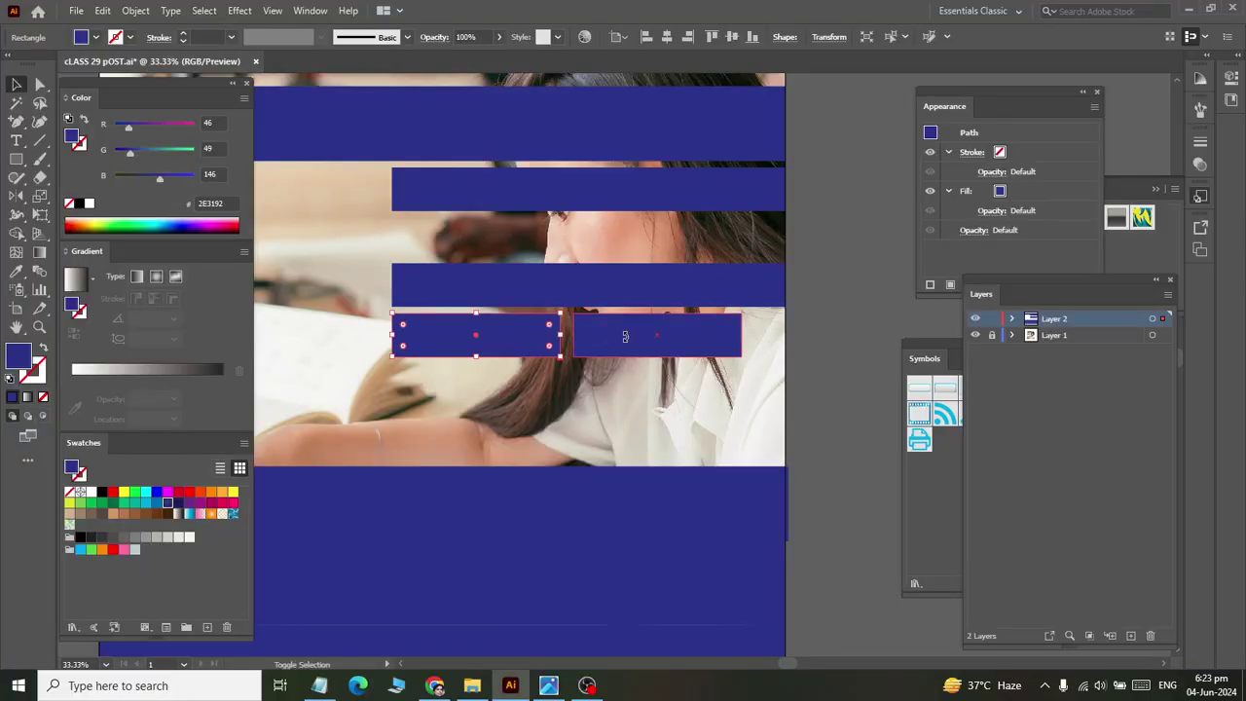
left_click_drag(626, 340, 619, 391)
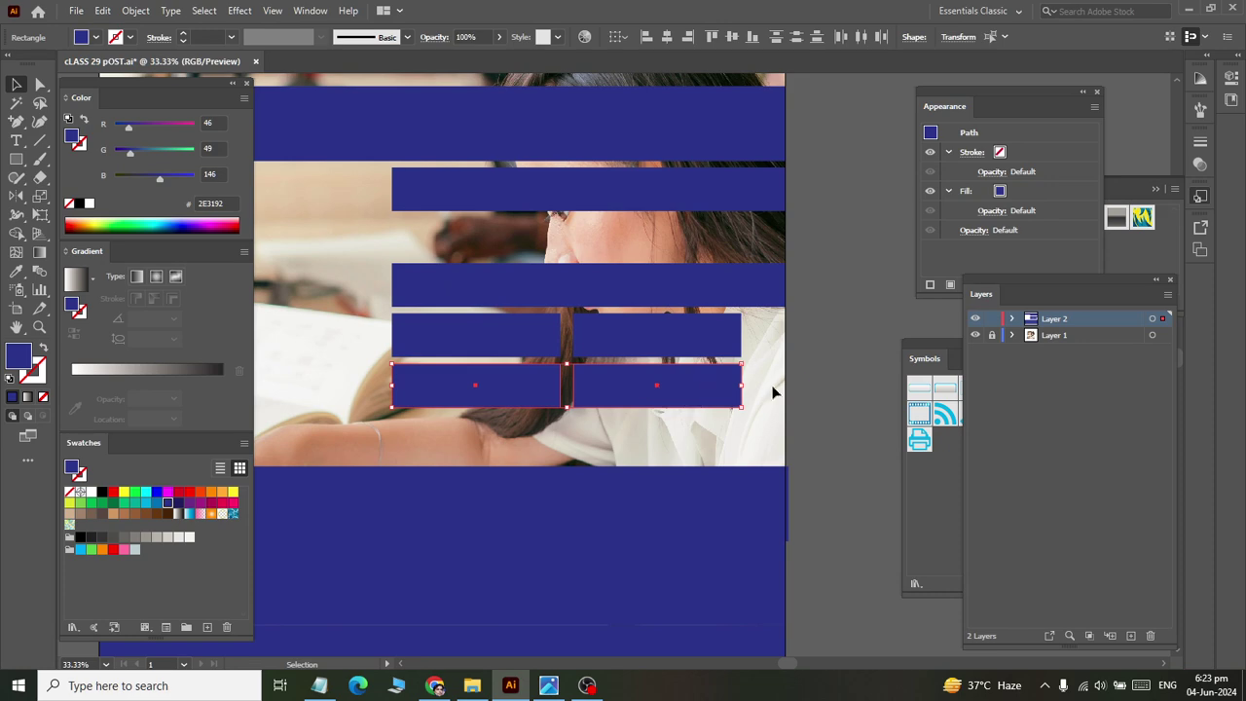
left_click(808, 386)
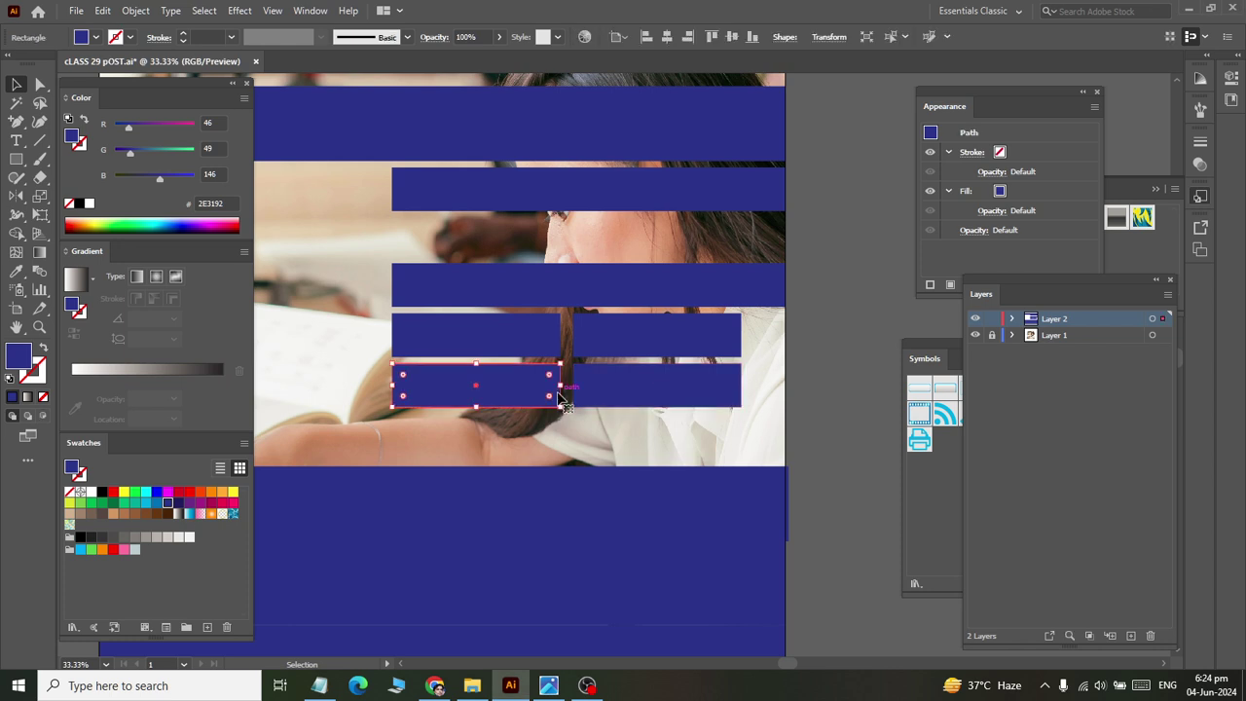
left_click_drag(560, 387, 491, 388)
left_click_drag(641, 384, 573, 394)
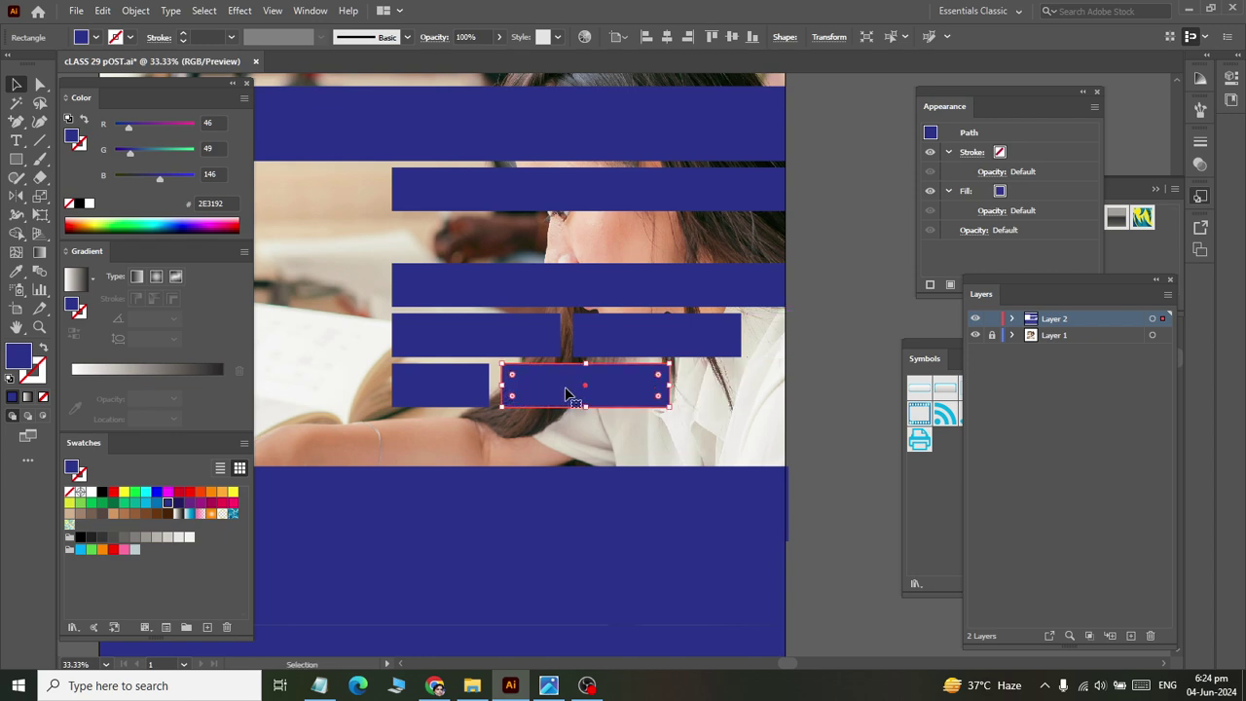
key("Left")
key("Left")
key("Left")
key("Left")
key("Left")
key("Left")
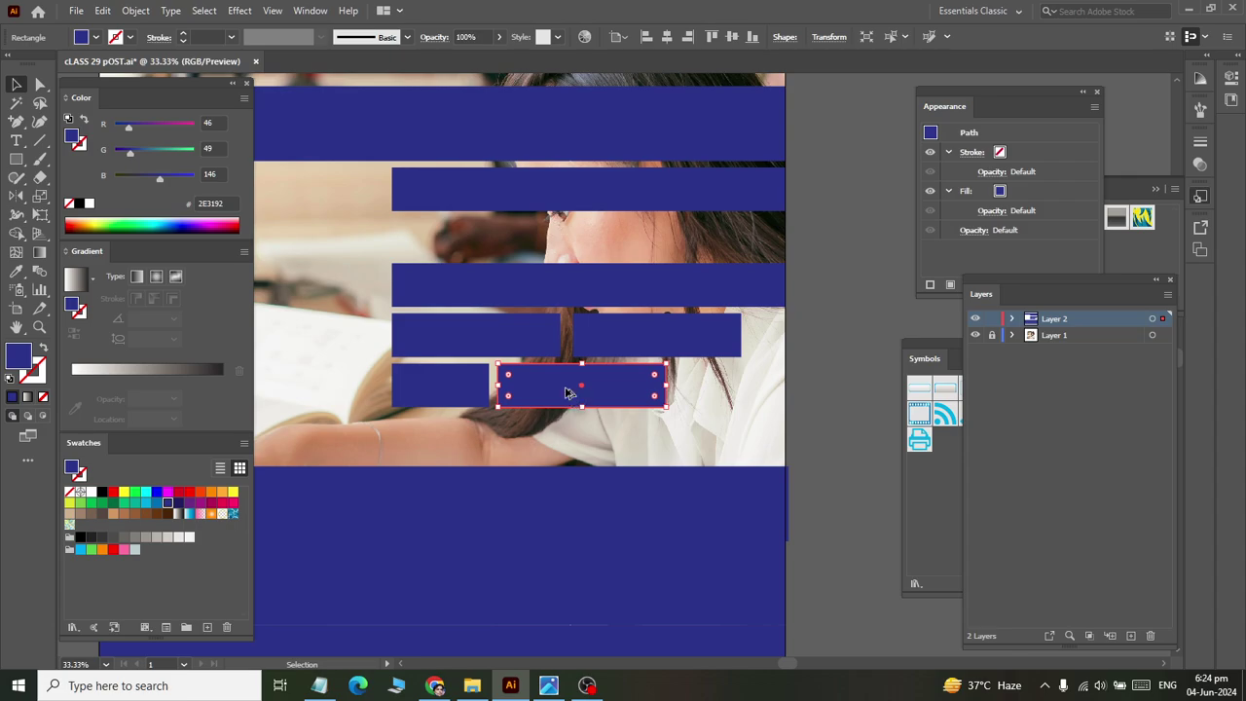
Narrow the right brick and add a third brick widened to the poster's right edge.
key("alt+Tab")
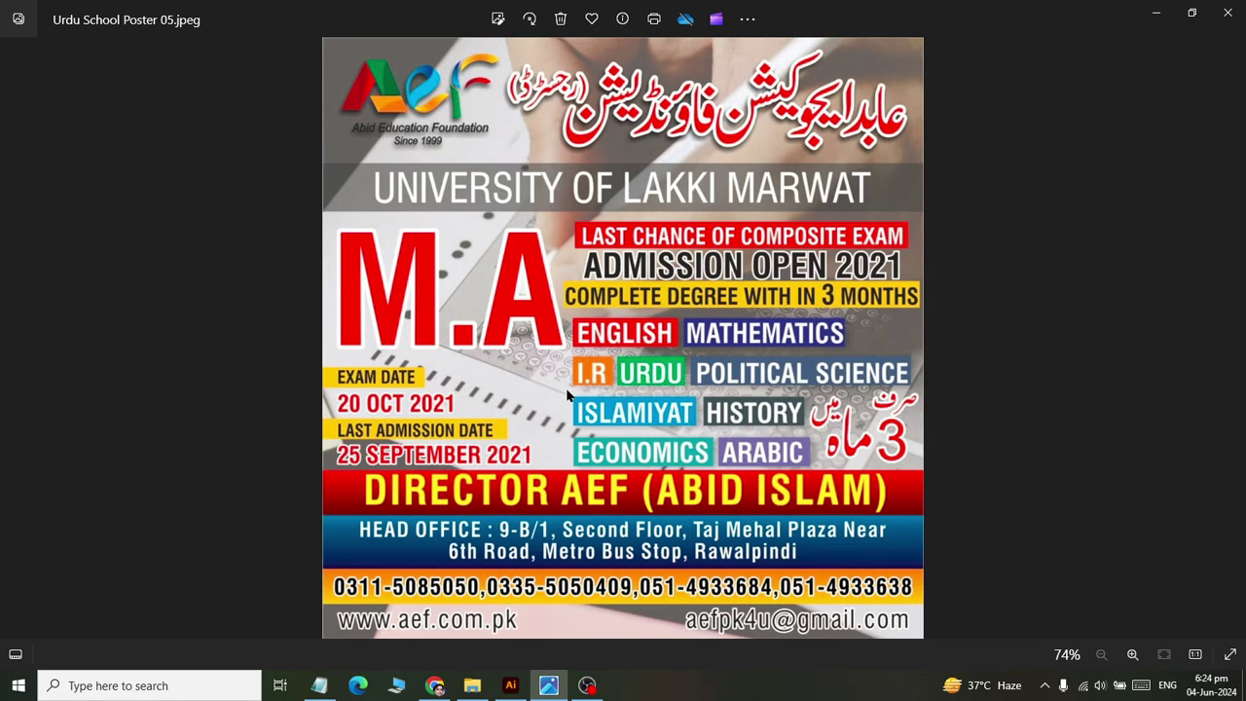
key("alt+Tab")
key("ctrl+shift+a")
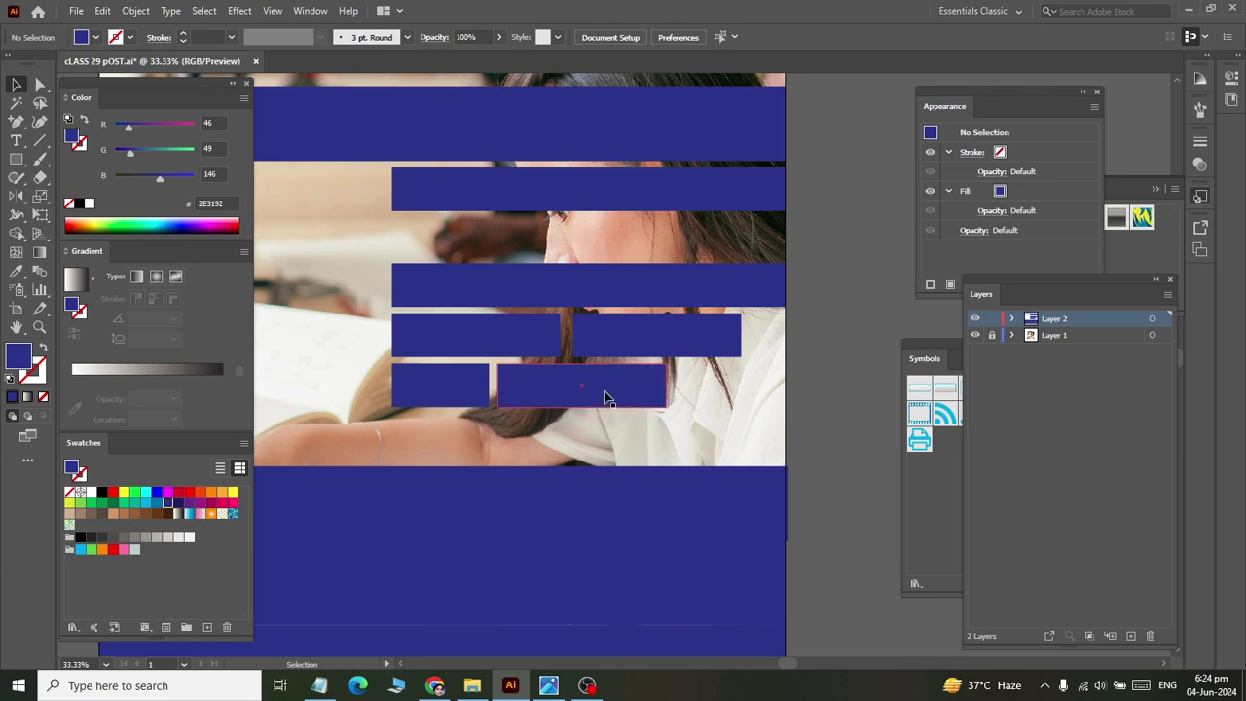
left_click(613, 394)
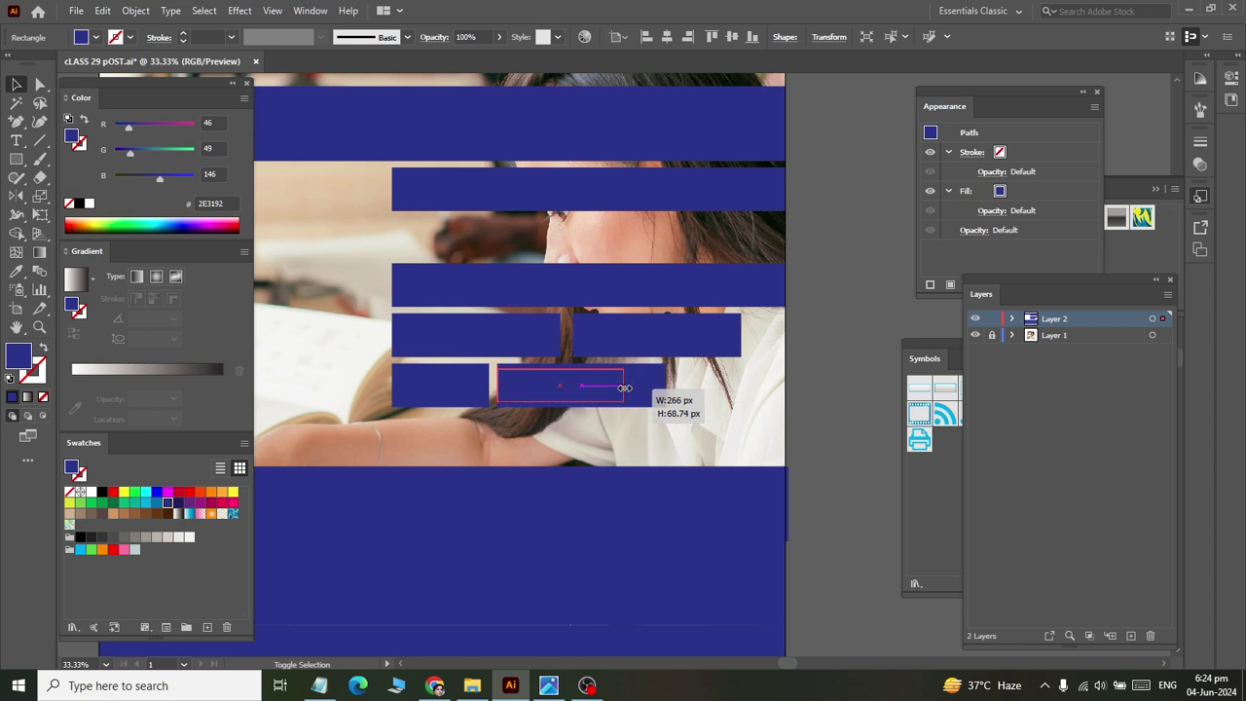
left_click_drag(668, 386, 667, 386)
left_click(816, 377)
left_click(661, 387)
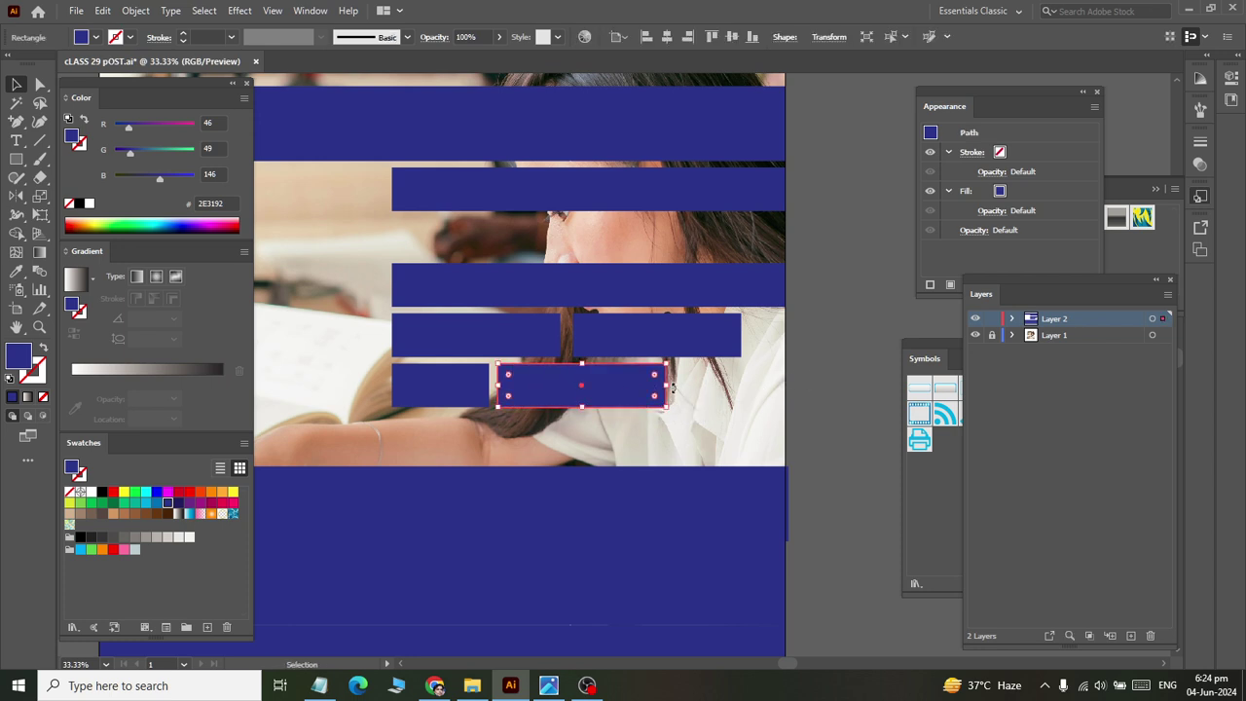
left_click_drag(667, 386, 627, 386)
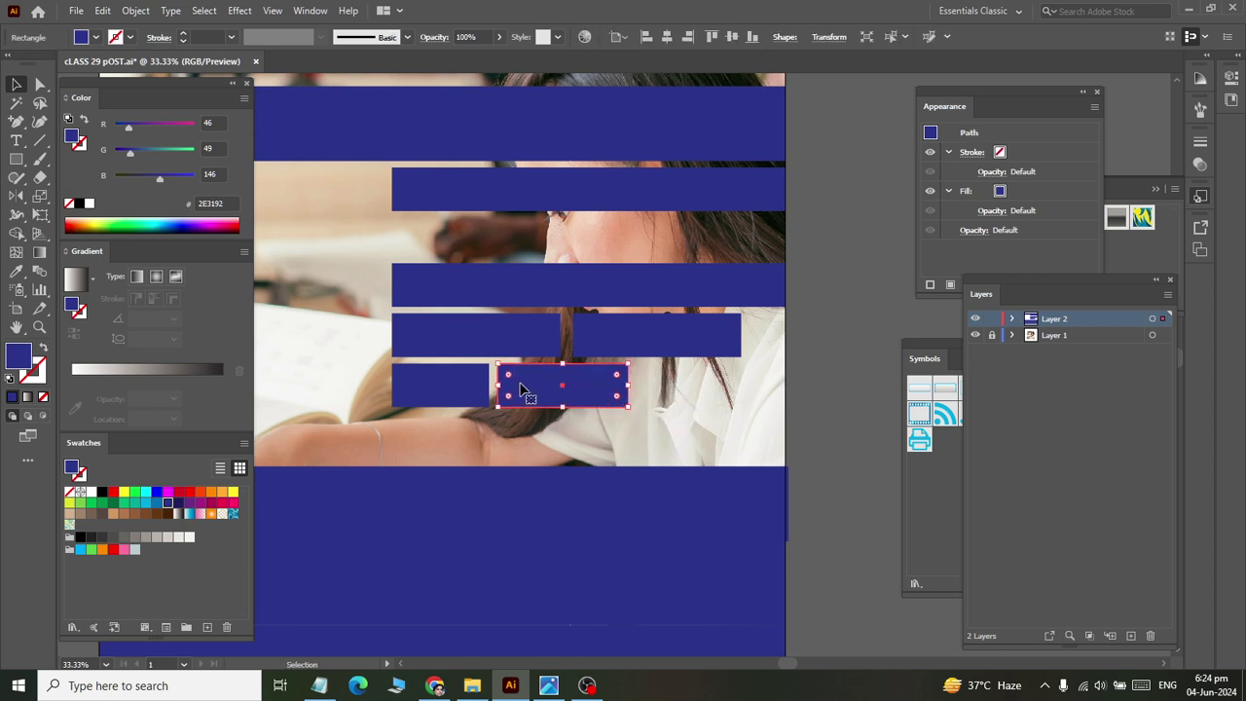
left_click_drag(451, 387, 705, 399)
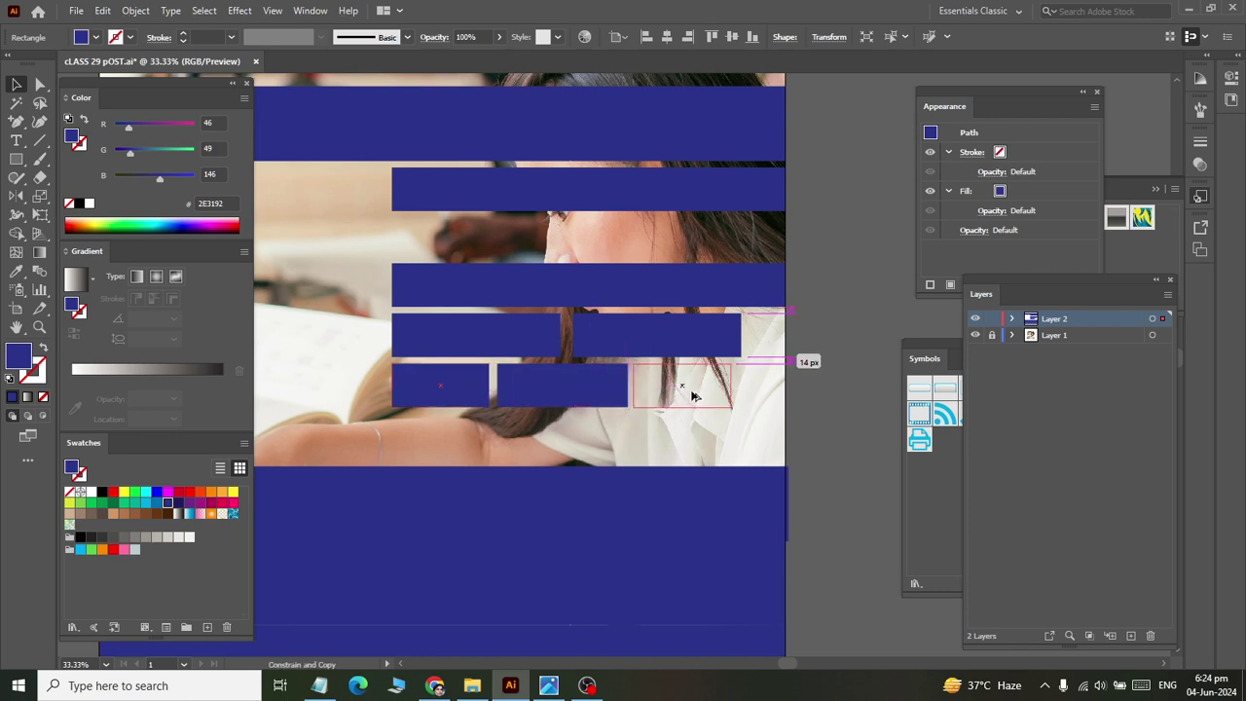
left_click_drag(732, 386, 794, 387)
Compare the brick layout with the reference poster while scrolling around the canvas.
left_click(814, 353)
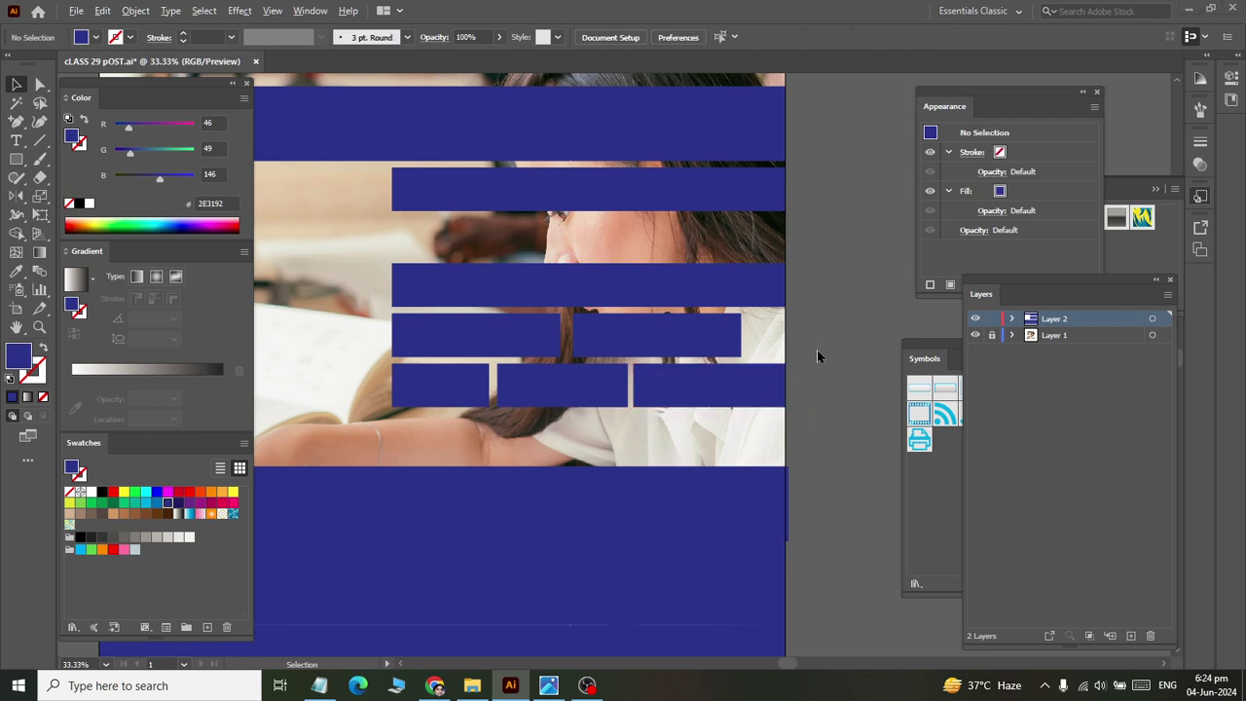
key("alt+Tab")
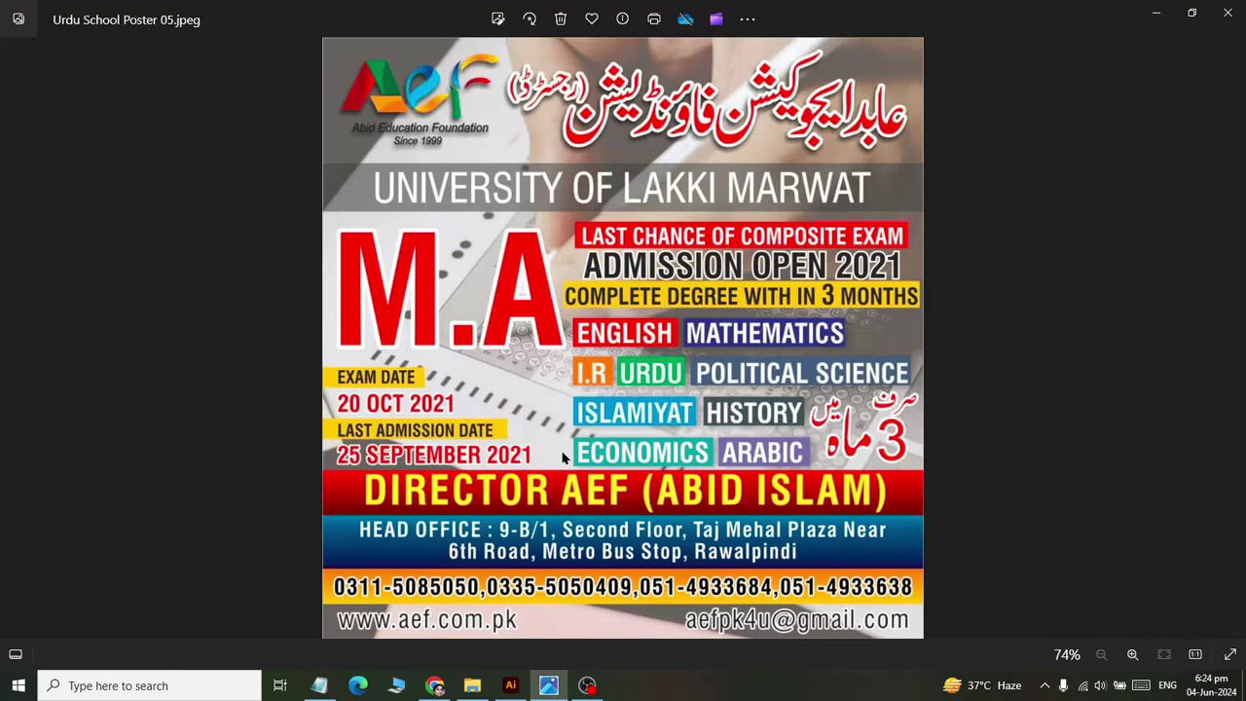
key("alt+Tab")
scroll(717, 495, "down", 3)
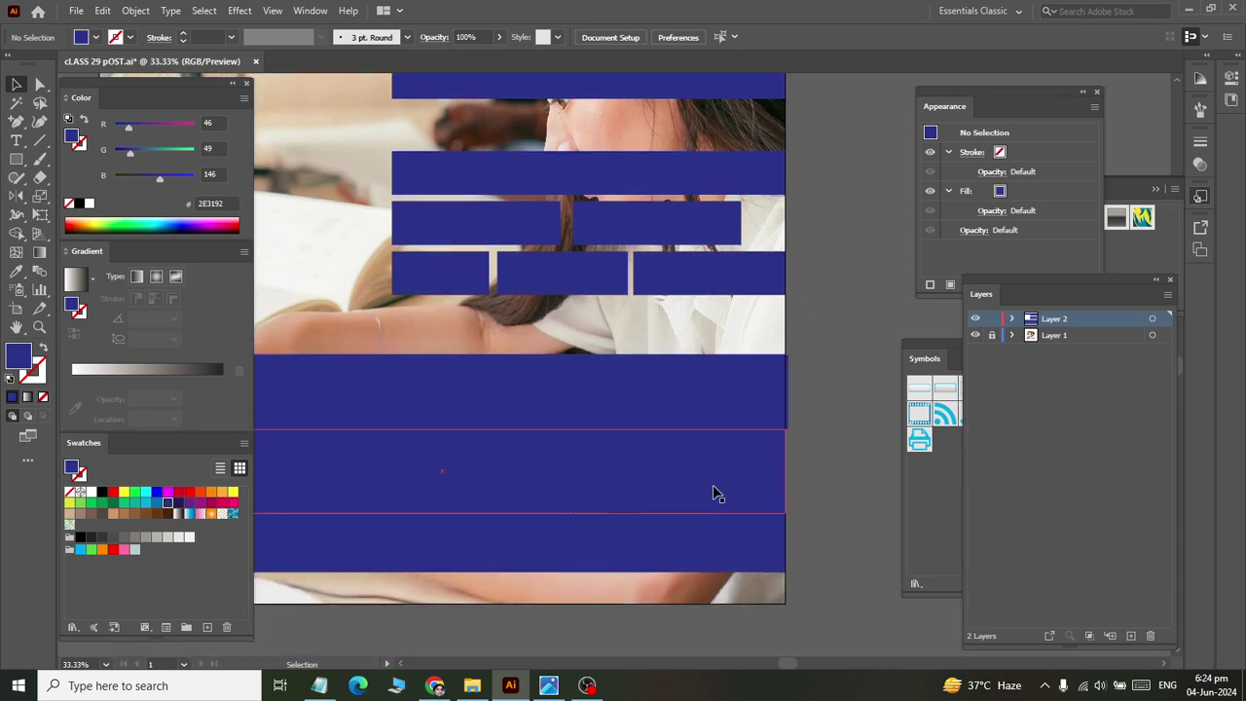
scroll(716, 494, "down", 2)
scroll(713, 492, "left", 5)
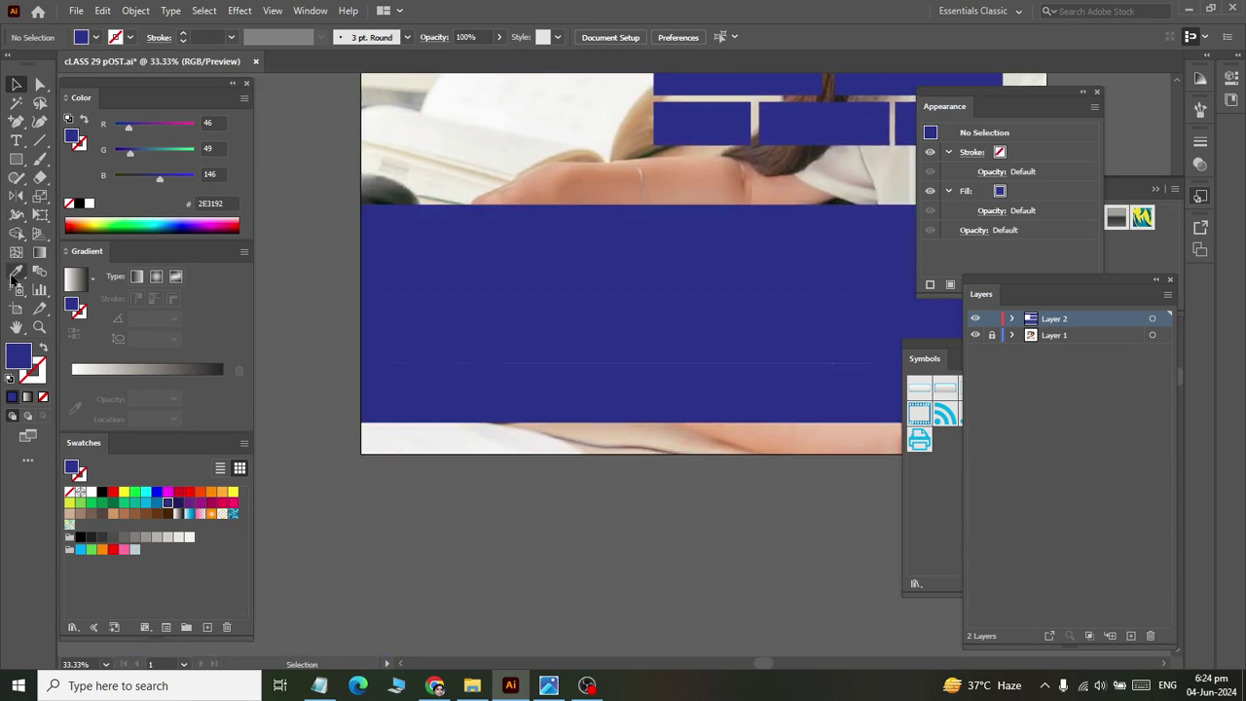
scroll(461, 434, "down", 2)
scroll(622, 412, "up", 2)
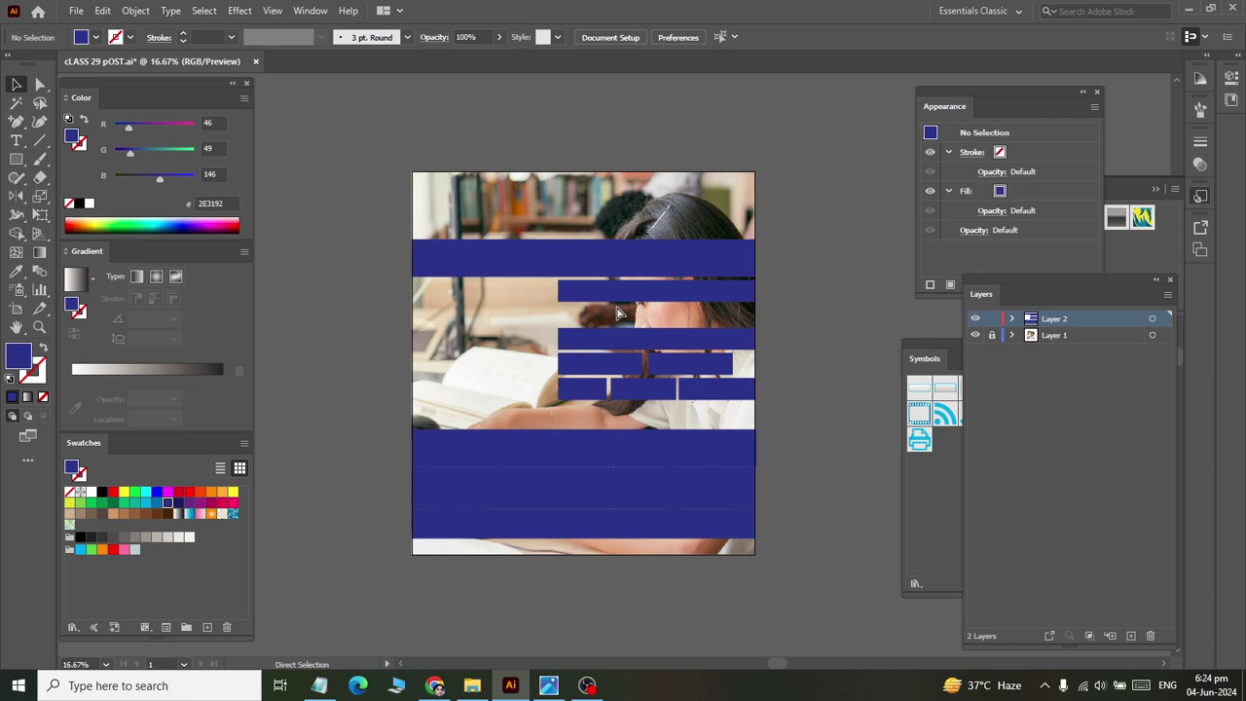
scroll(617, 311, "up", 2)
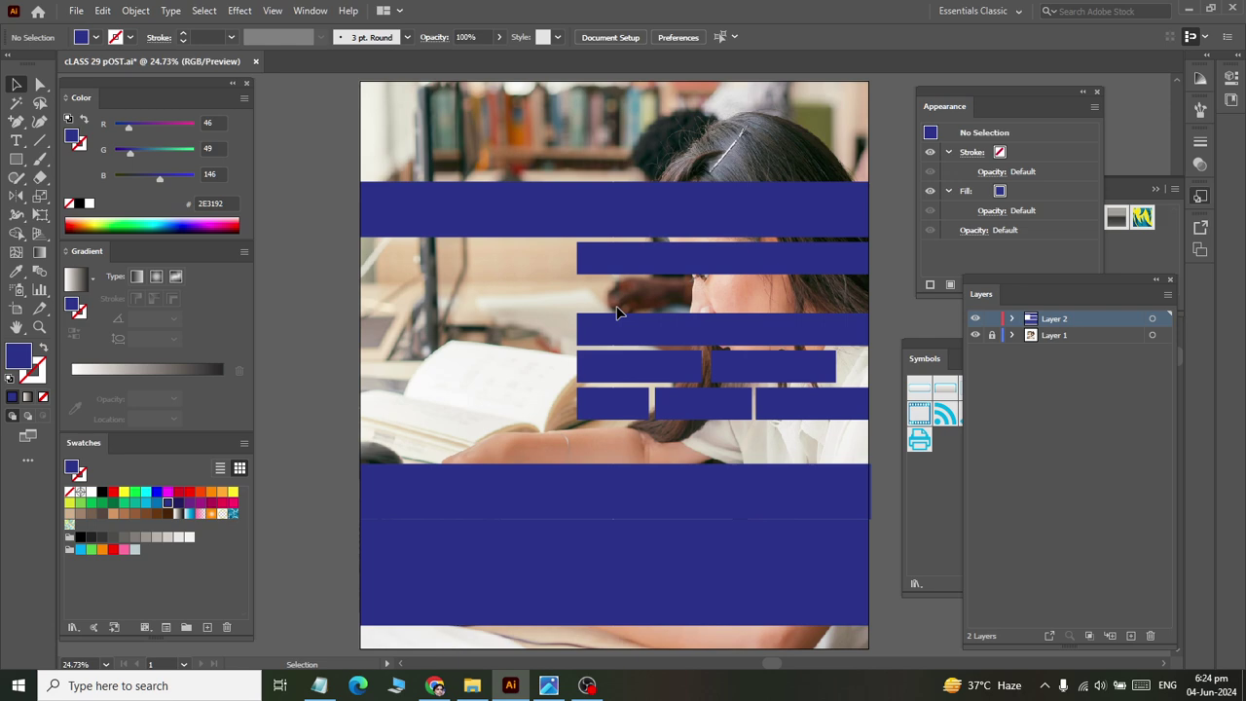
key("alt+Tab")
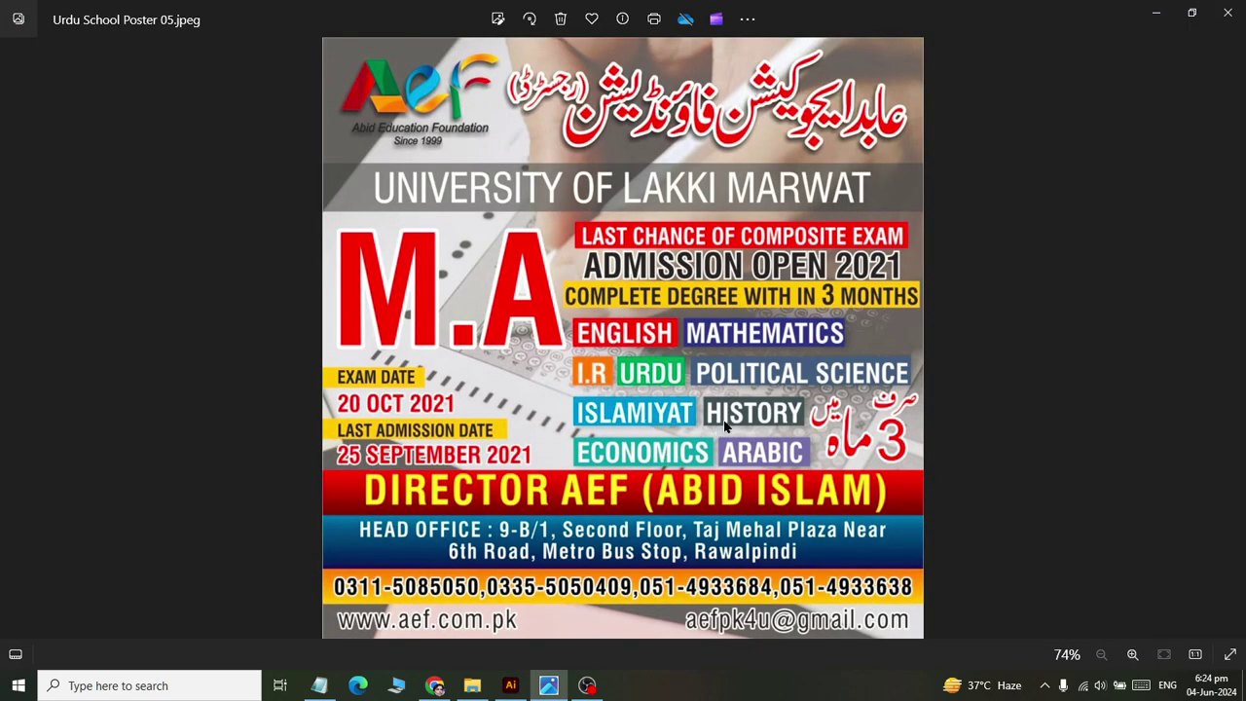
key("alt+Tab")
key("alt+Tab")
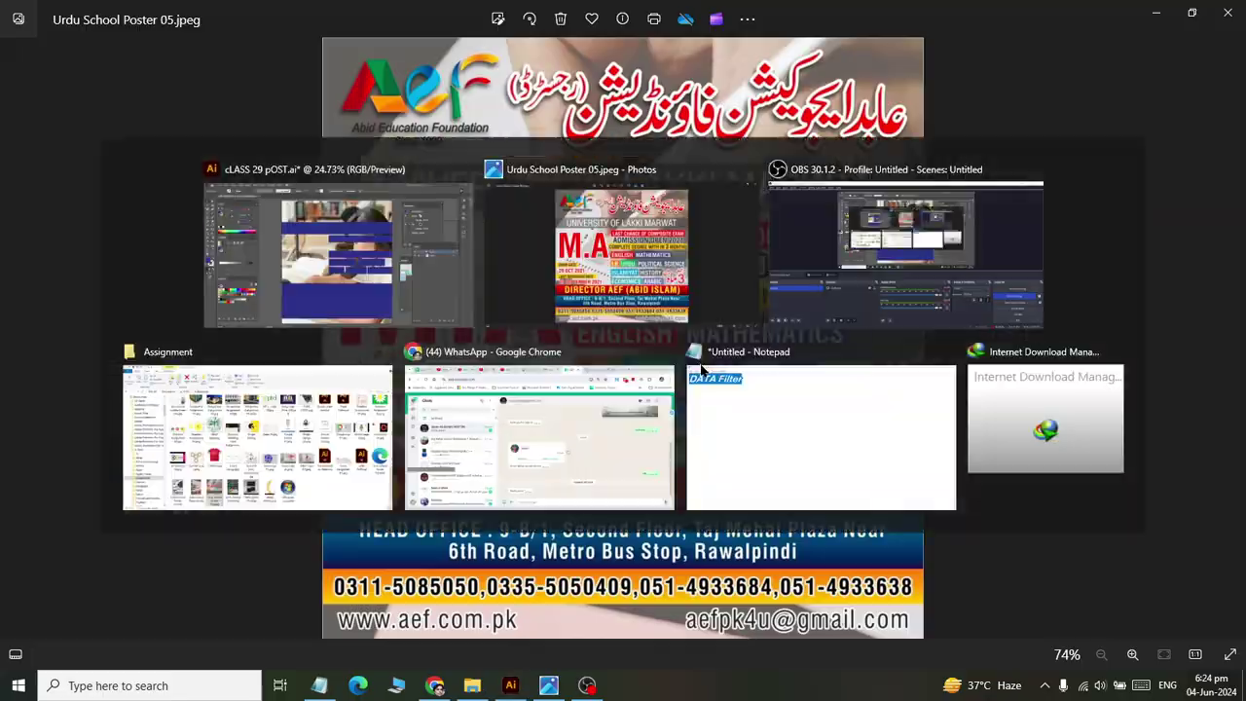
scroll(652, 175, "up", 2)
scroll(645, 127, "up", 1)
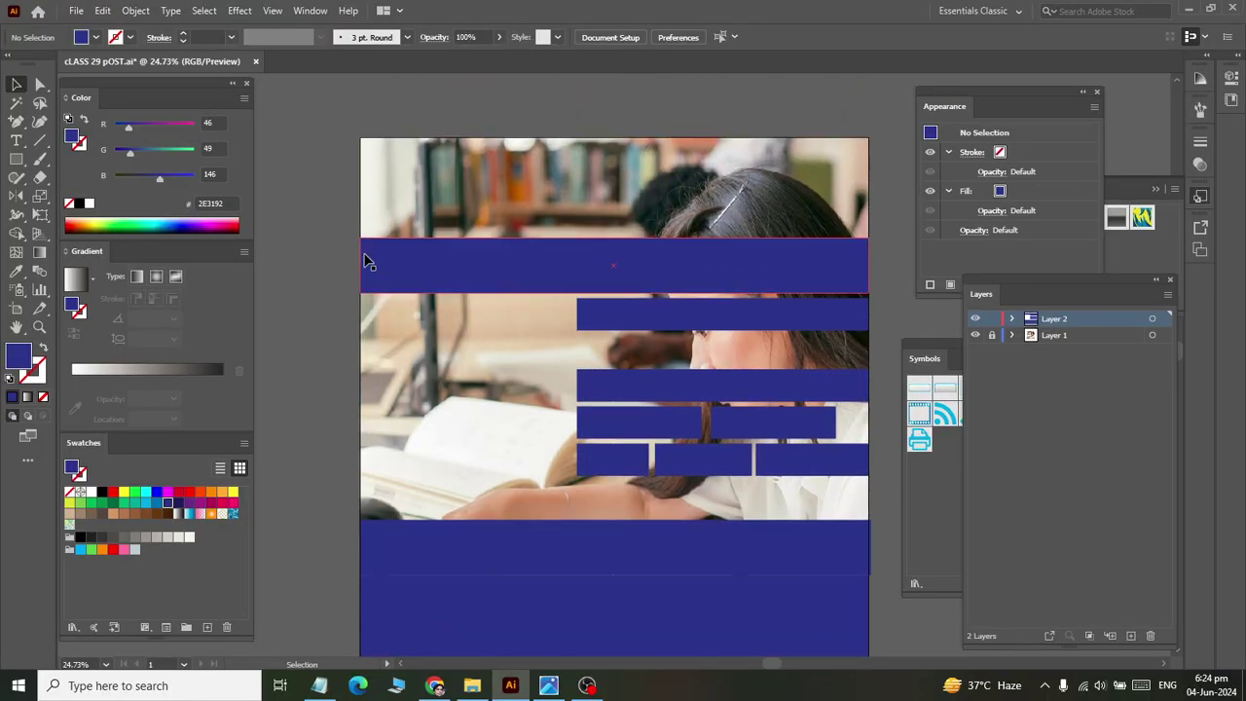
Select all the blue rectangles and nudge them up two steps.
key("ctrl+a")
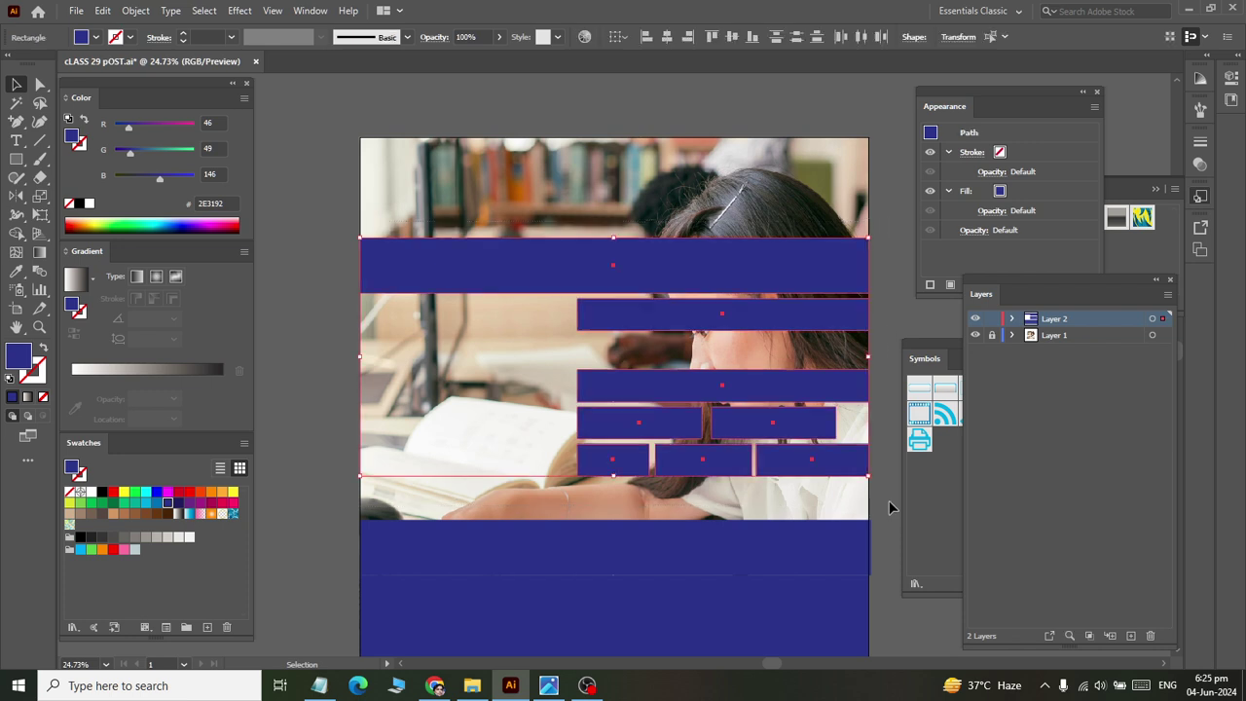
key("Up")
key("Up")
key("Up")
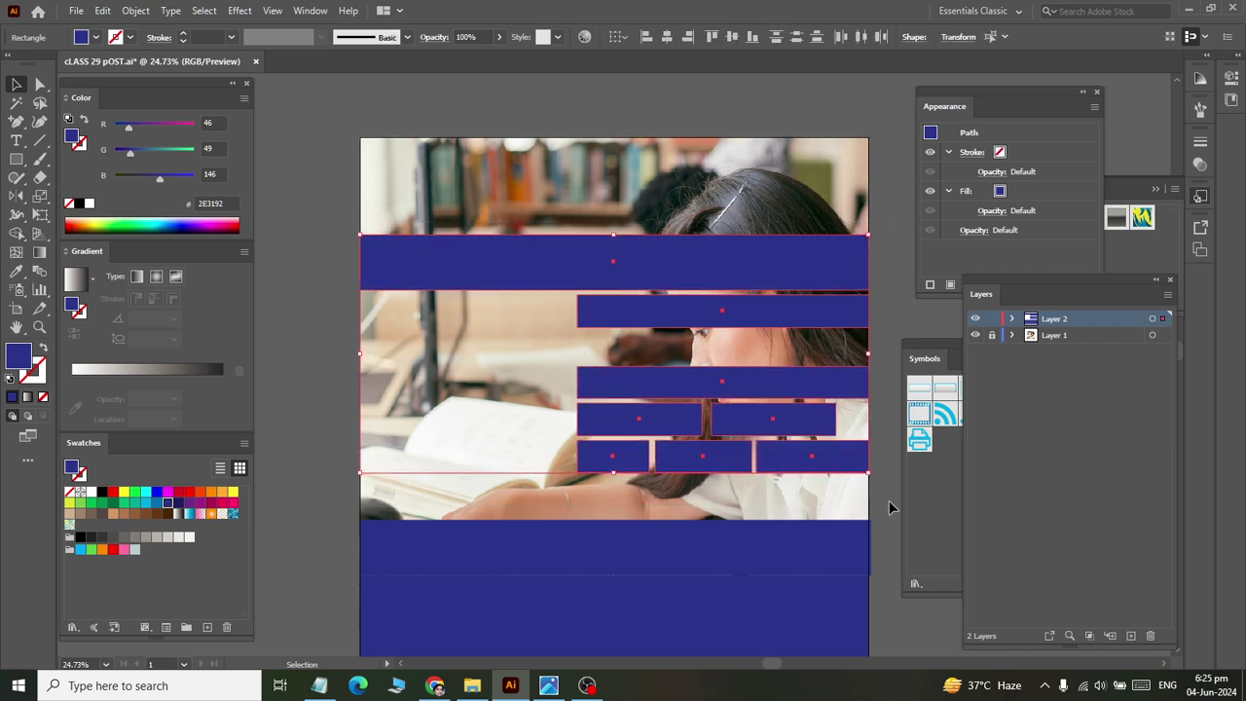
key("Up")
key("Up")
key("Up")
key("Up")
key("Up")
key("Up")
key("Up")
key("Up")
key("Up")
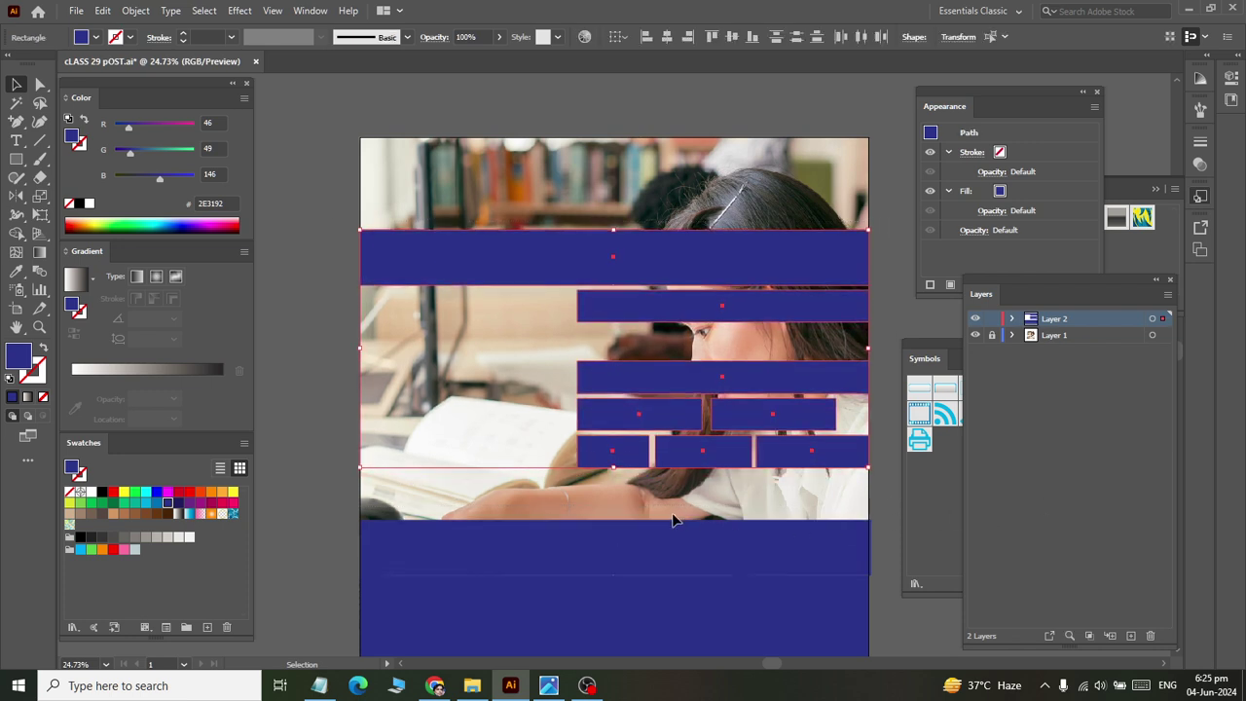
scroll(674, 520, "down", 3)
scroll(292, 458, "down", 4)
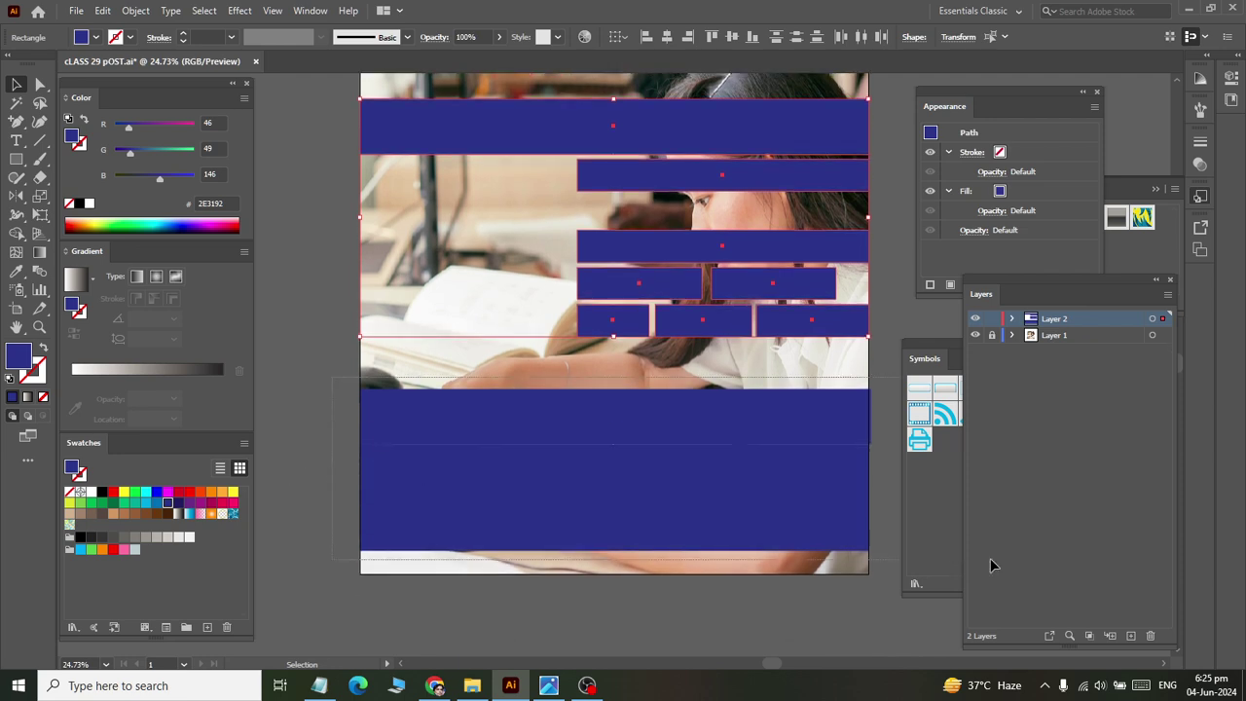
Nudge the three bottom blue bars down two steps.
key("ctrl+f")
key("Down")
key("Down")
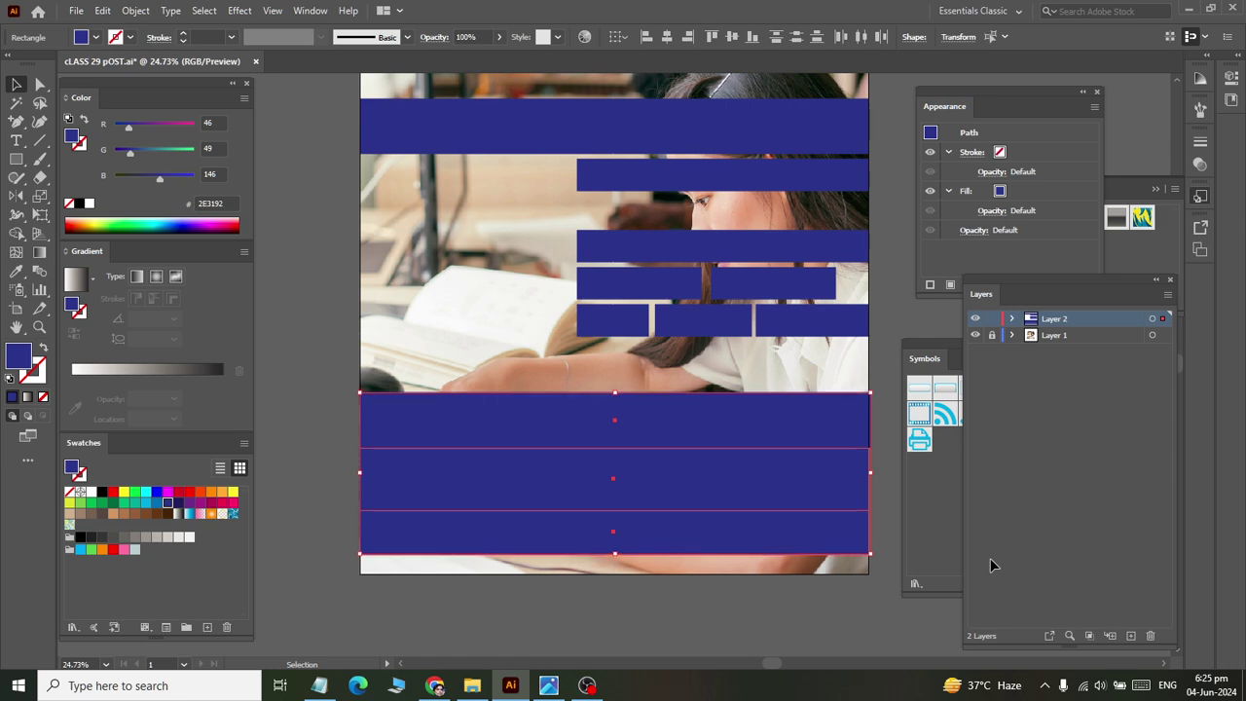
key("Down")
key("Down")
key("Down")
key("Down")
key("Down")
key("Down")
Nudge the three bottom bars back up one step and deselect them.
key("alt+Tab")
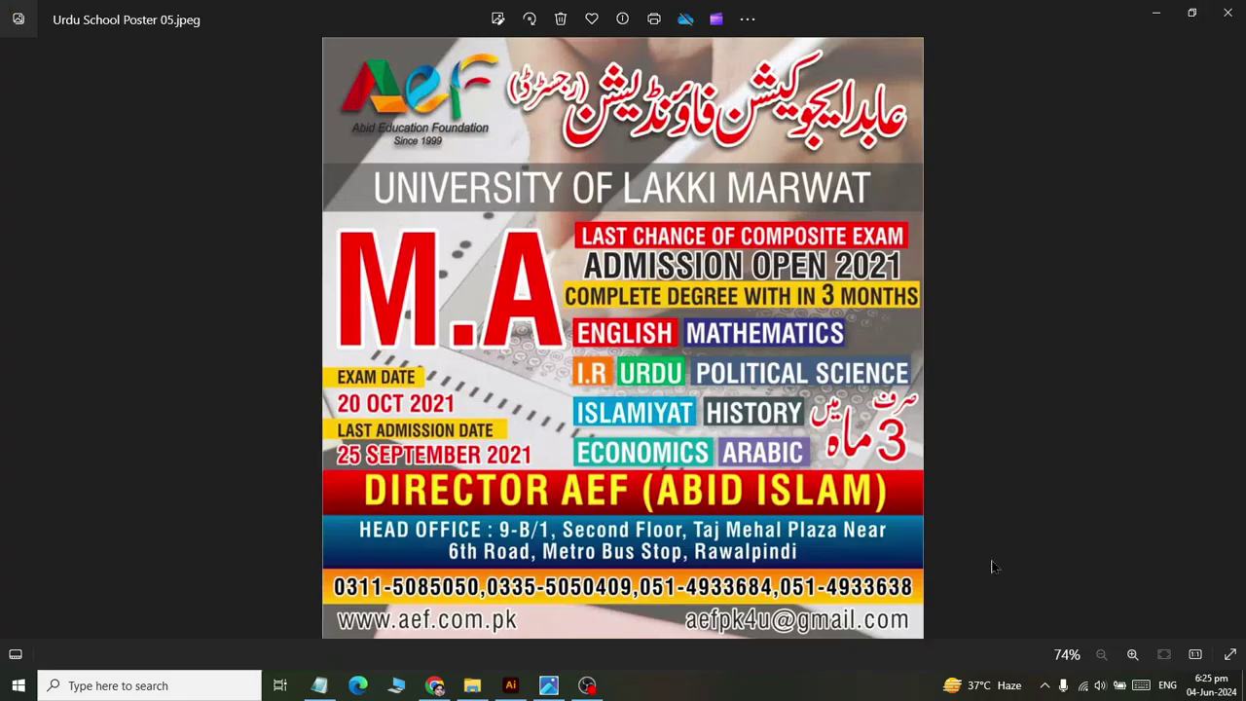
key("alt+Tab")
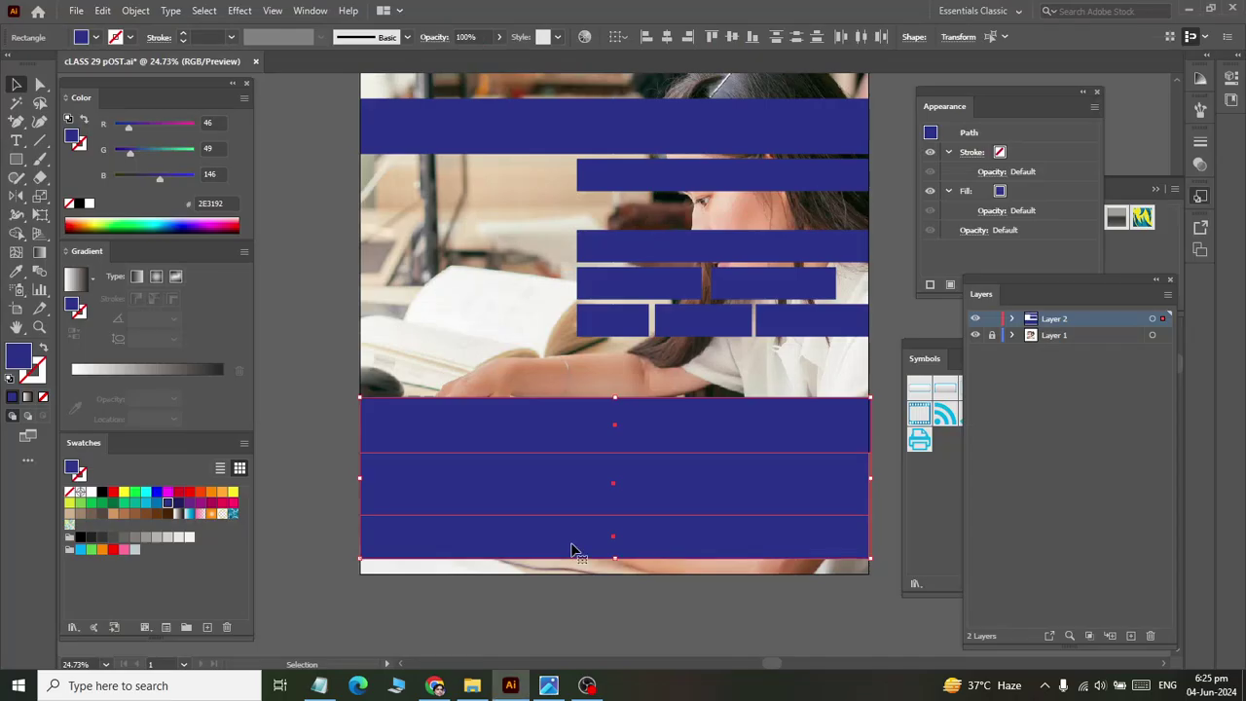
key("Up")
key("Up")
key("Up")
key("Up")
key("Up")
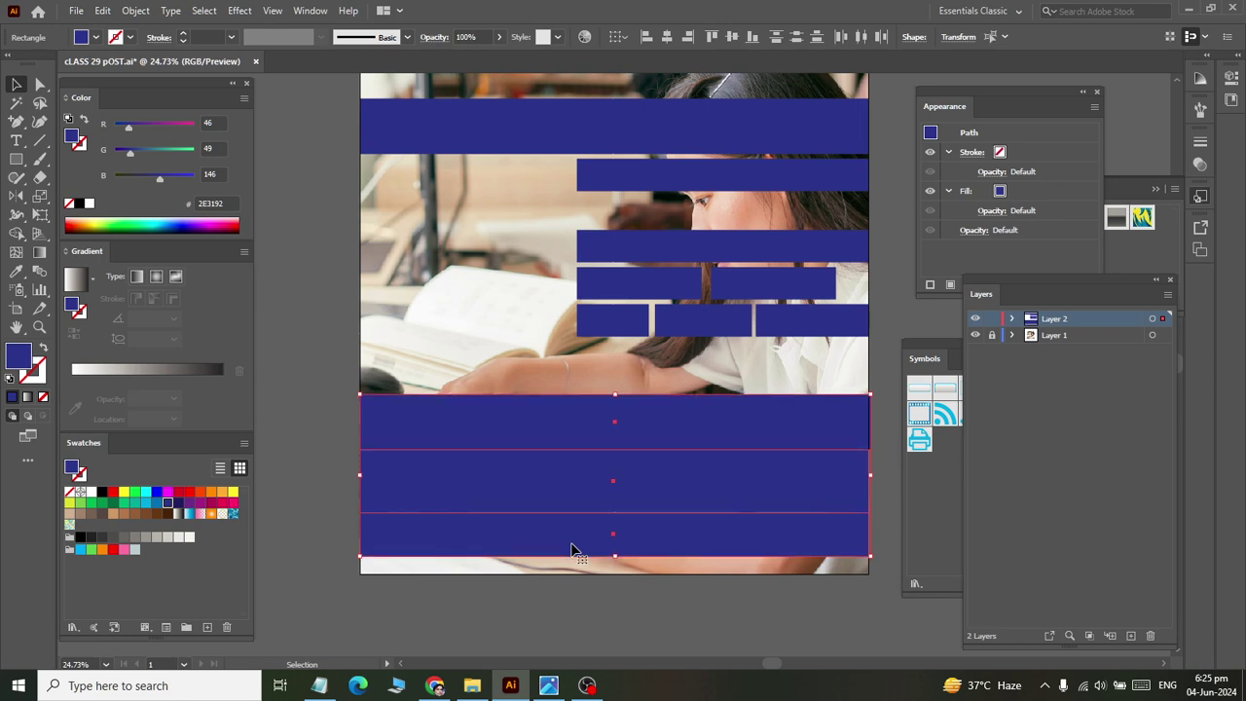
left_click(336, 327)
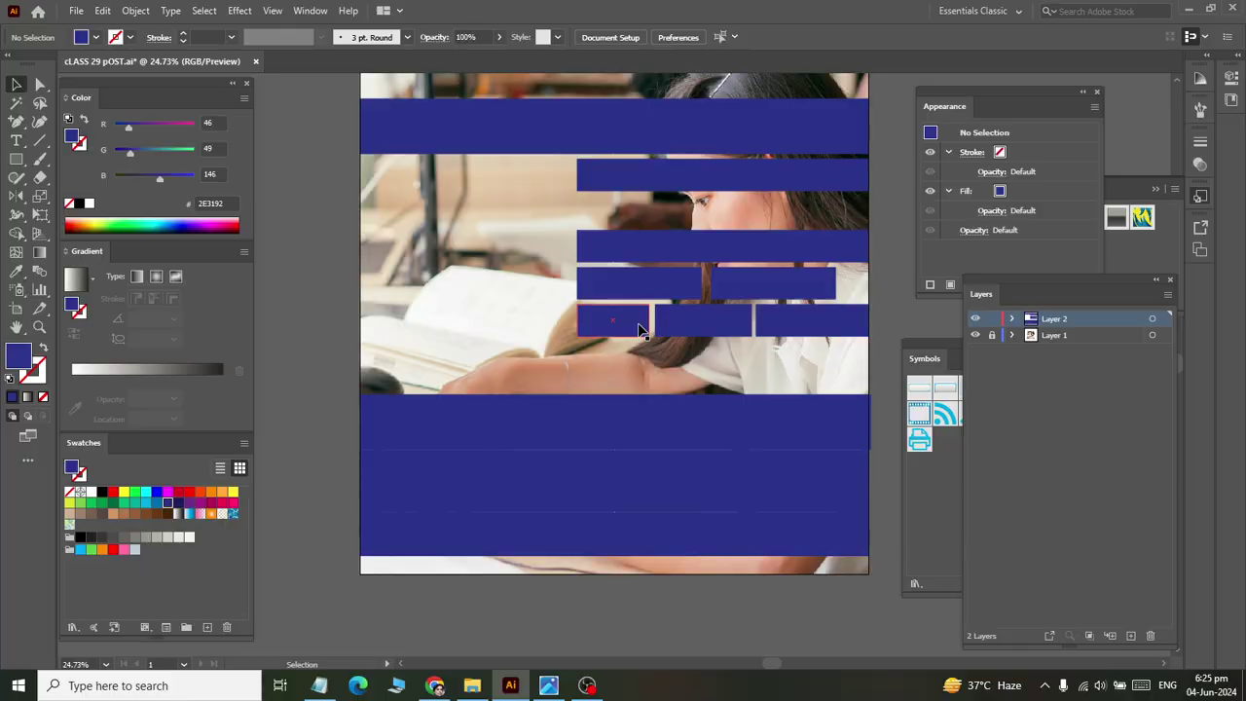
key("alt+Tab")
key("alt+Tab")
Duplicate the middle and right bottom-row bricks below, shifting them seven steps left and one up.
left_click(725, 327)
left_click(776, 327, "shift")
left_click_drag(778, 331, 781, 370)
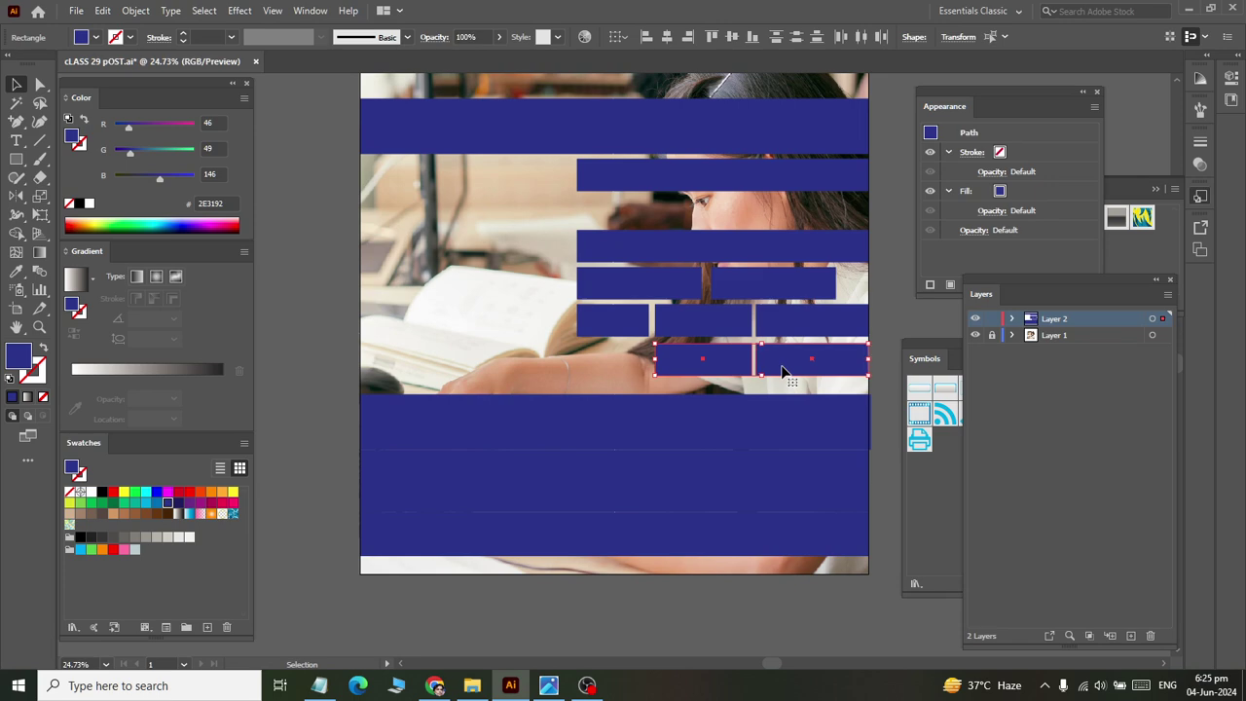
key("Left")
key("Left")
key("Left")
key("Left")
key("Left")
key("Left")
key("Left")
key("Left")
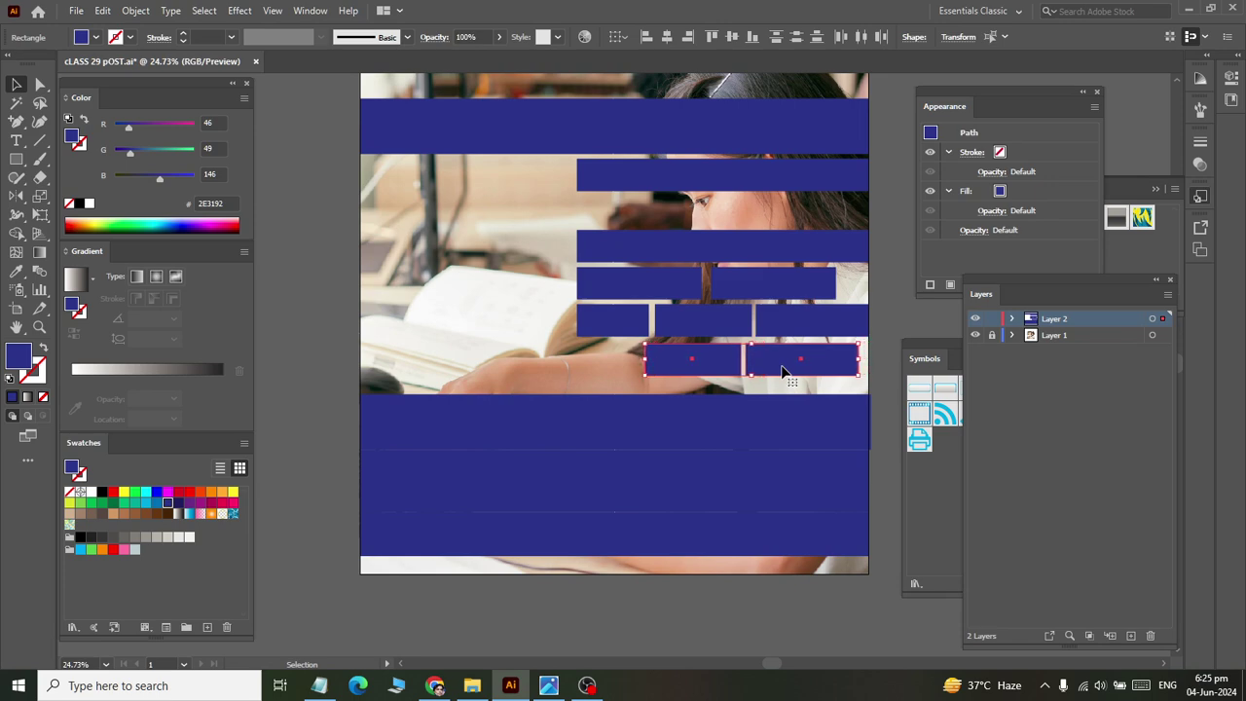
key("Left")
key("Left")
key("Left")
key("Left")
key("Left")
key("Left")
key("Left")
key("Left")
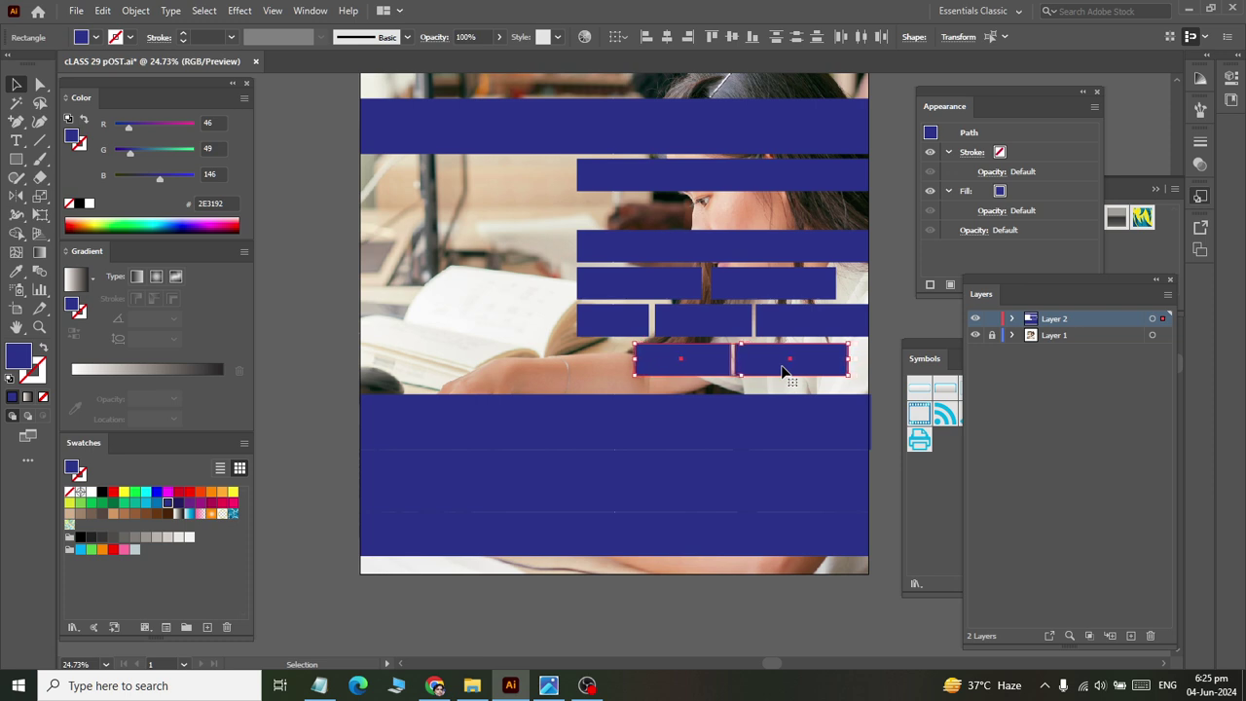
key("Left")
key("Left")
key("Left")
key("Left")
key("Left")
key("Left")
key("Left")
key("Left")
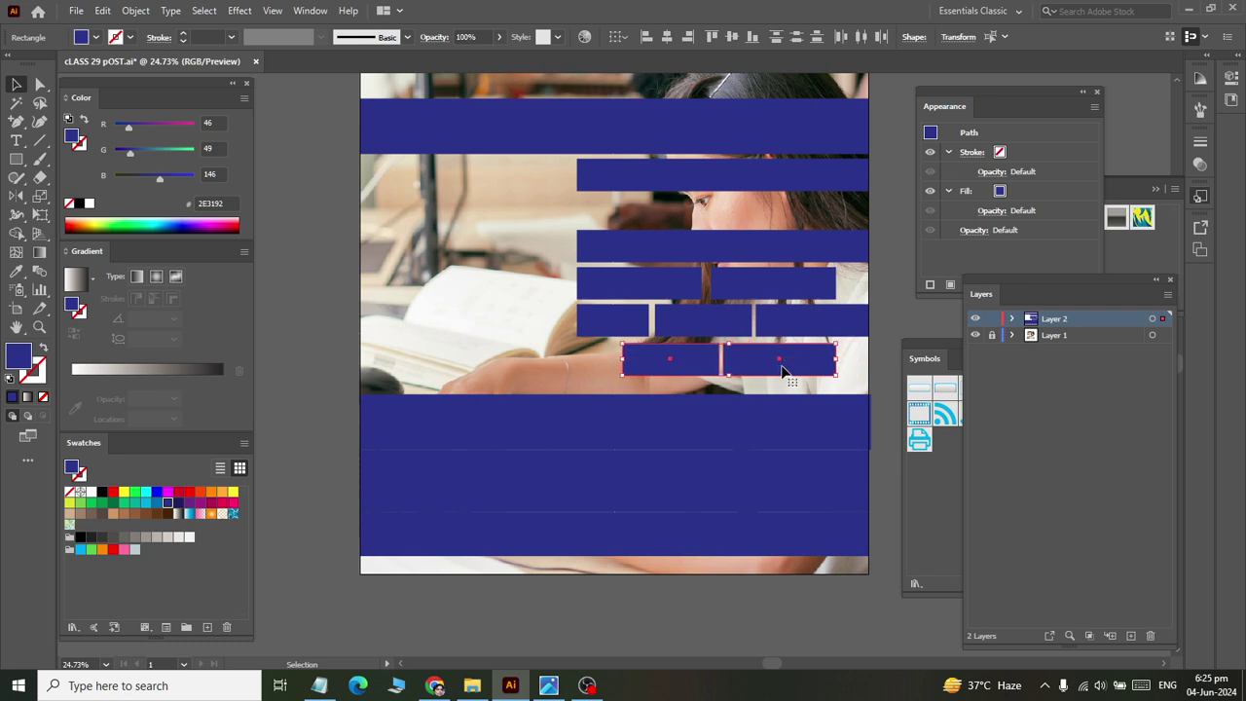
key("Left")
key("Left")
key("Left")
key("Left")
key("Left")
key("Left")
key("Left")
key("Left")
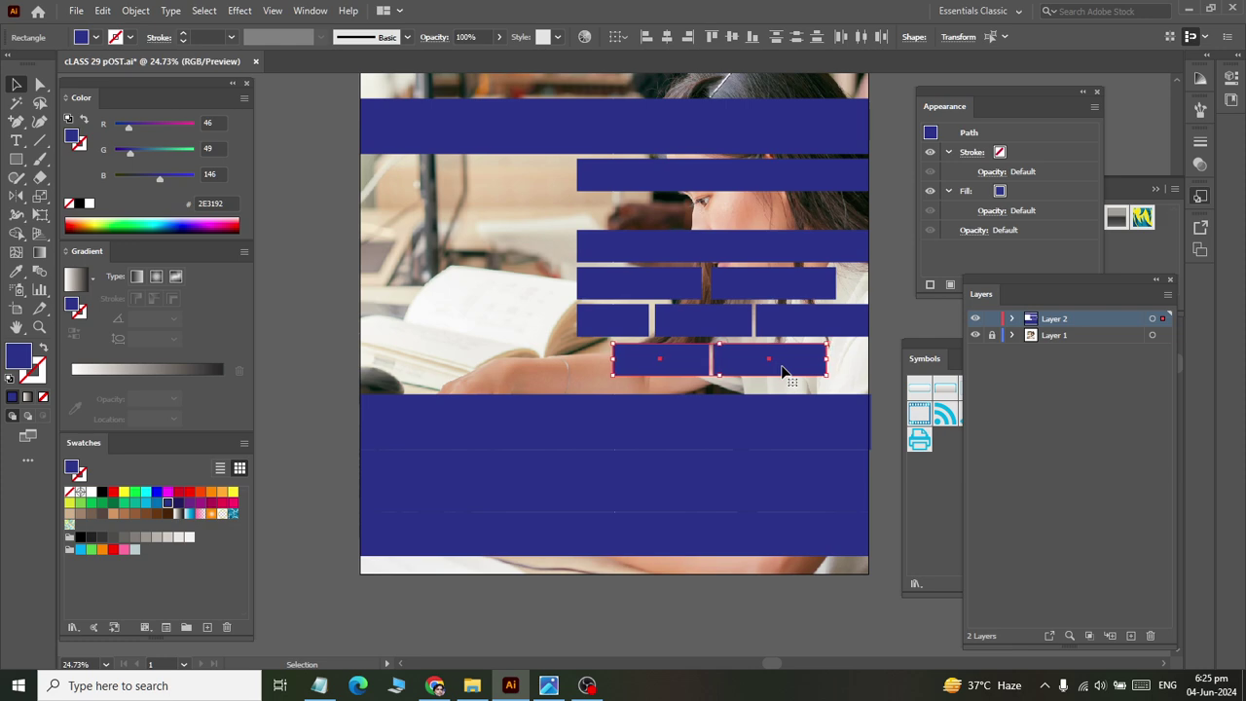
key("Left")
key("Left")
key("Left")
key("Left")
key("Left")
key("Left")
key("Left")
key("Left")
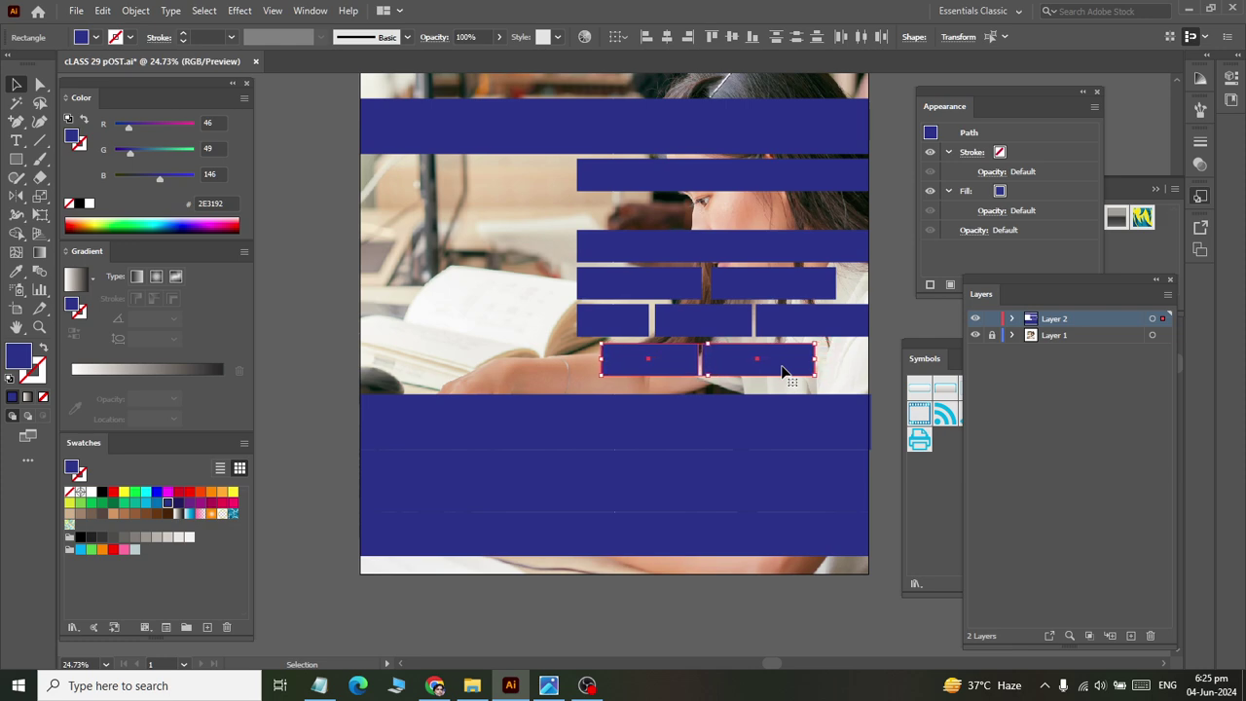
key("Left")
key("Left")
key("Left")
key("Left")
key("Left")
key("Left")
key("Left")
key("Left")
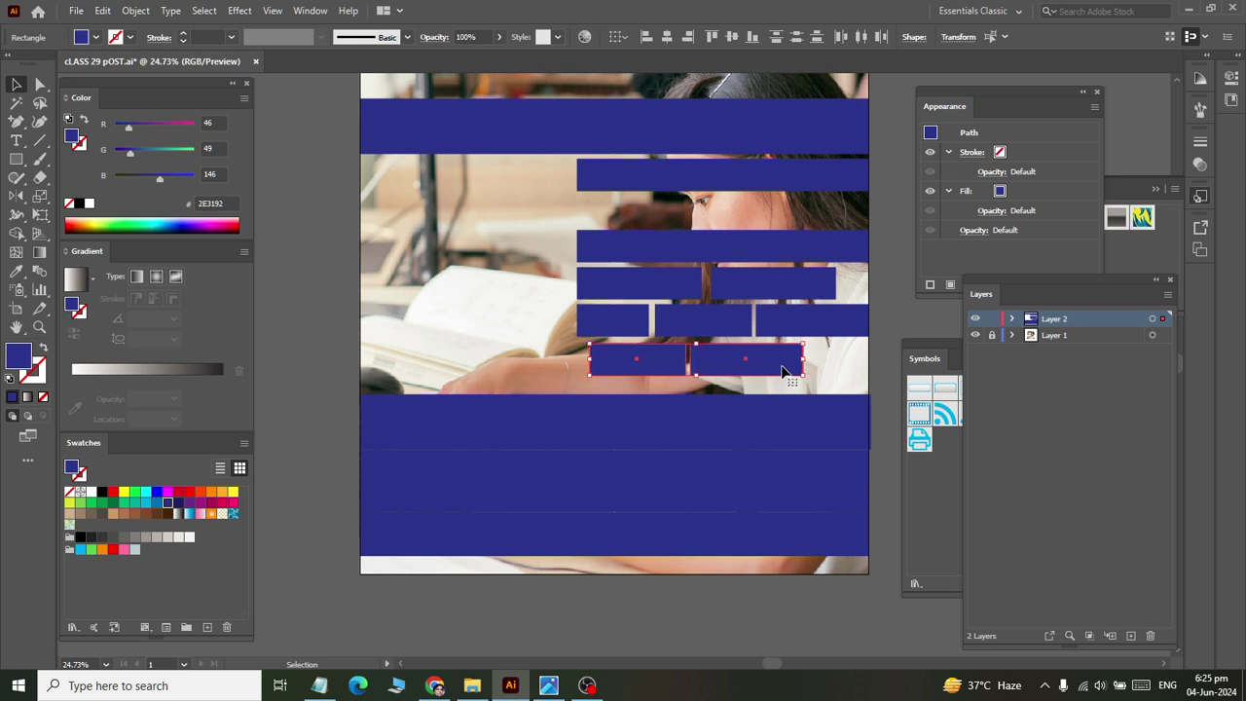
key("Left")
key("Left")
key("Left")
key("Left")
key("Left")
key("Left")
key("Left")
key("Left")
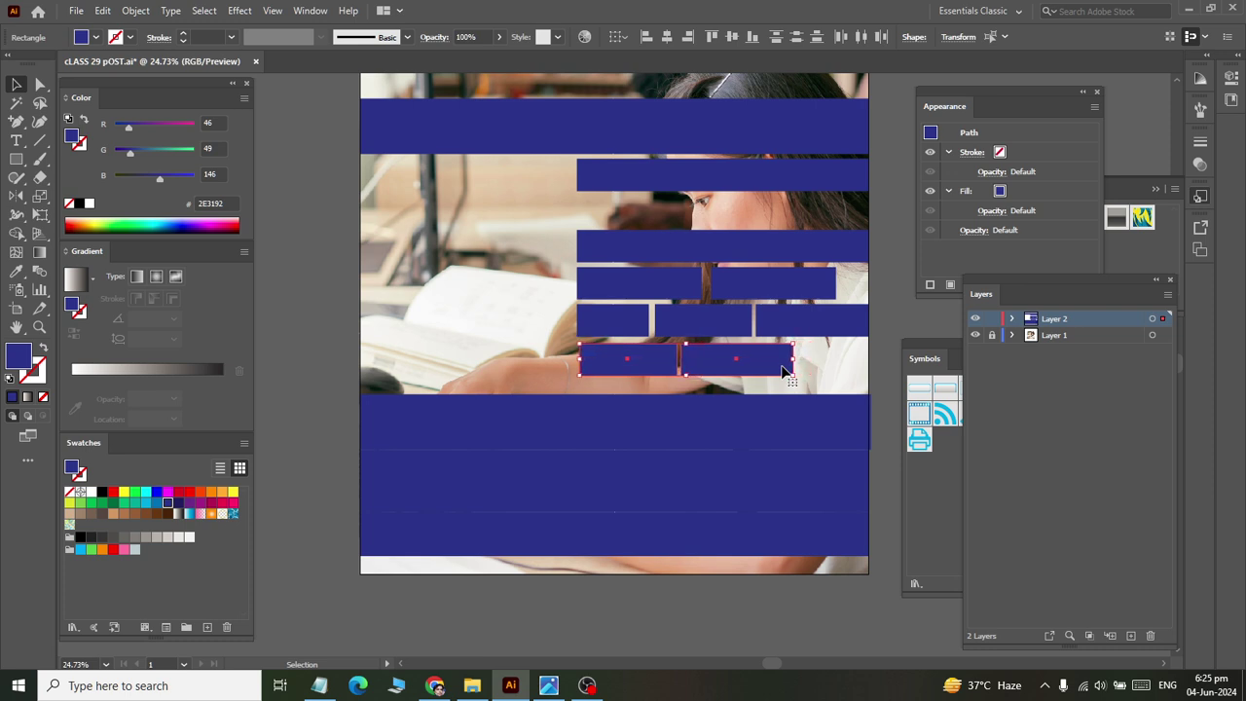
key("Up")
key("Up")
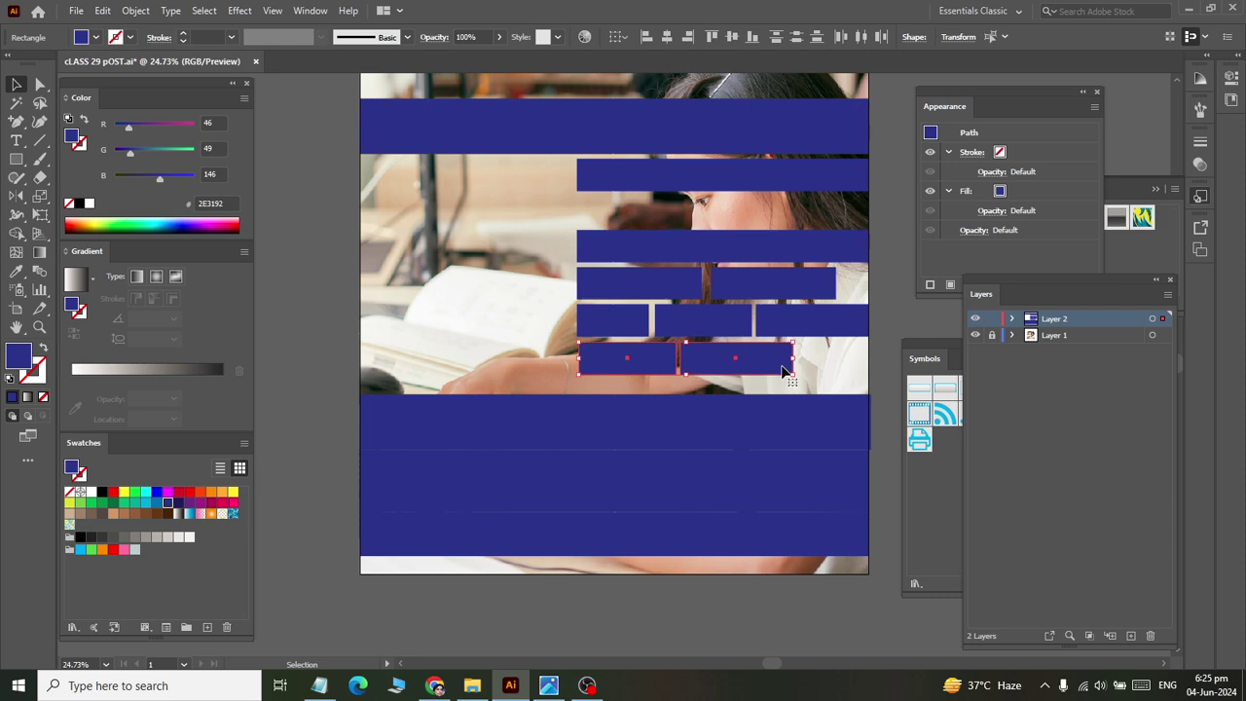
Lower the top edges of both large blue bars and move the upper bar down three steps.
scroll(778, 375, "up", 1, "alt")
scroll(681, 385, "down", 2)
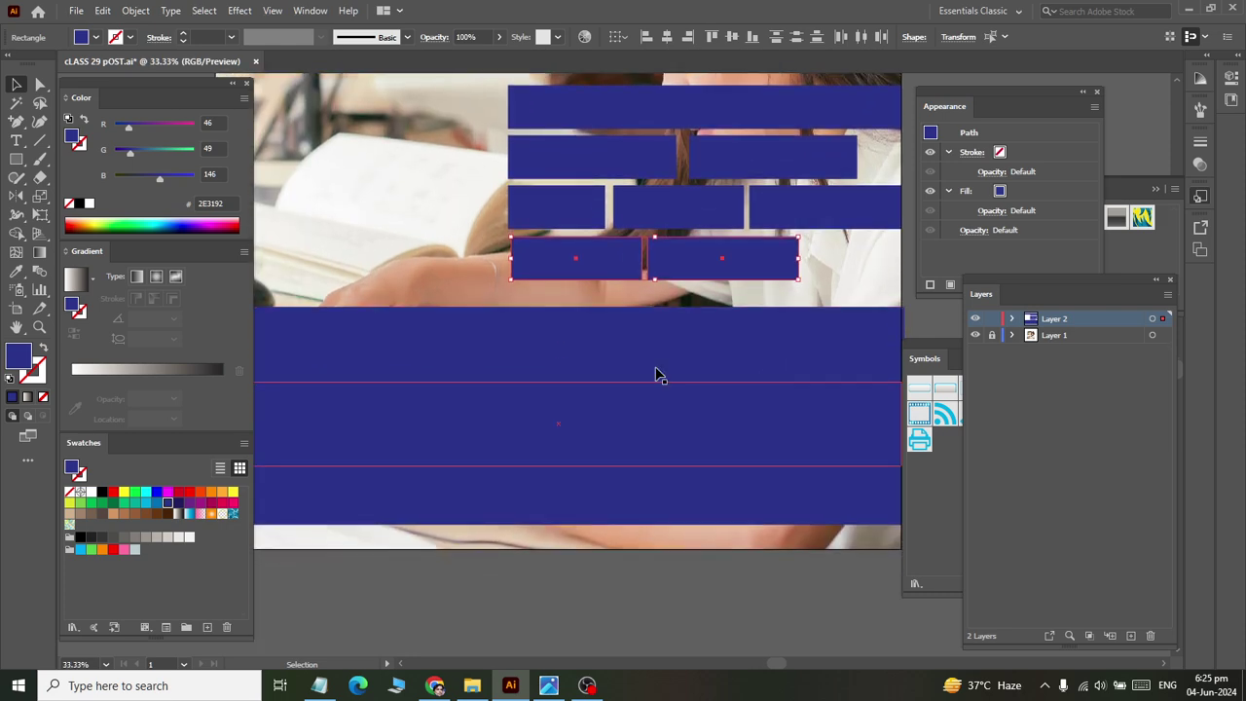
left_click(615, 352)
left_click_drag(562, 309, 562, 318)
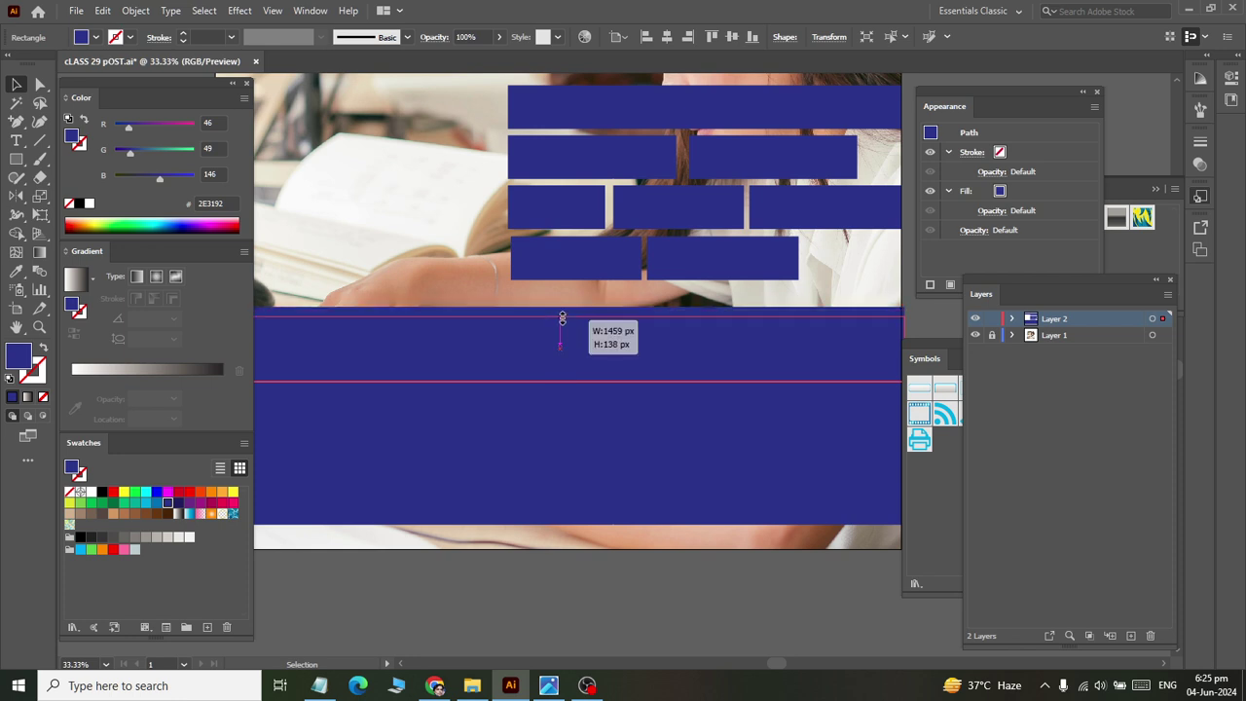
left_click(560, 443)
left_click_drag(558, 381, 558, 393)
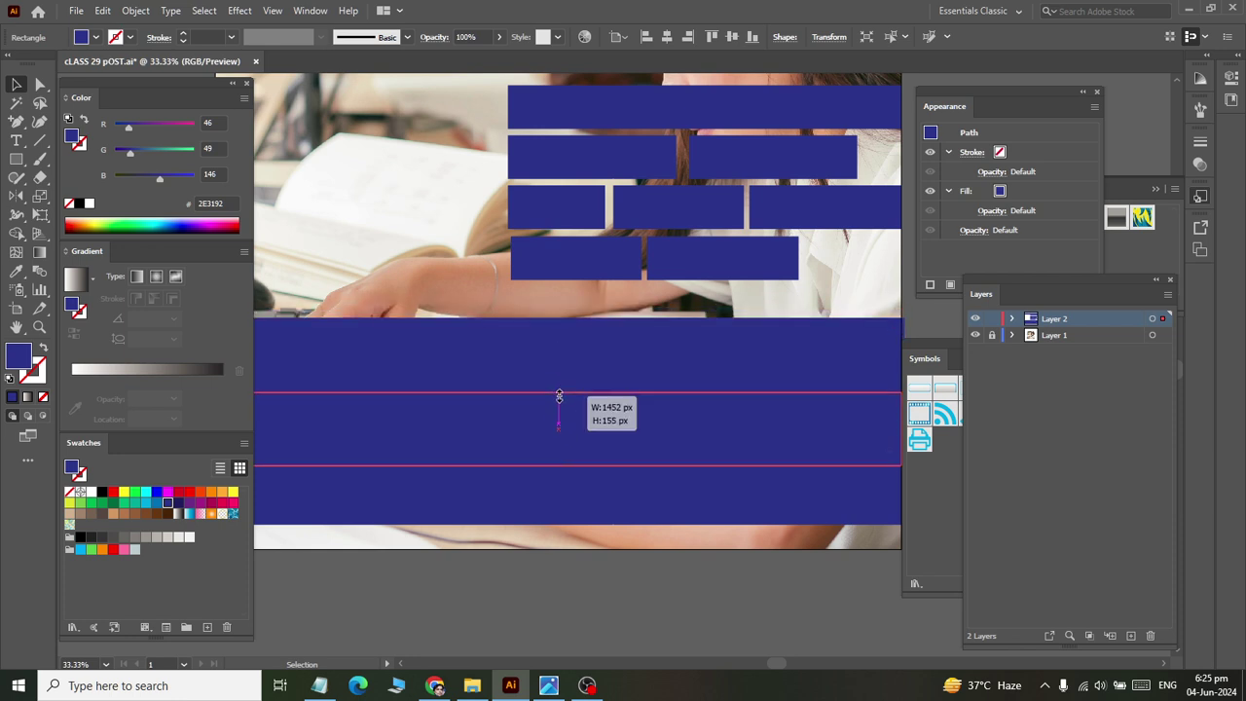
left_click(559, 359)
key("Down")
key("Down")
key("Down")
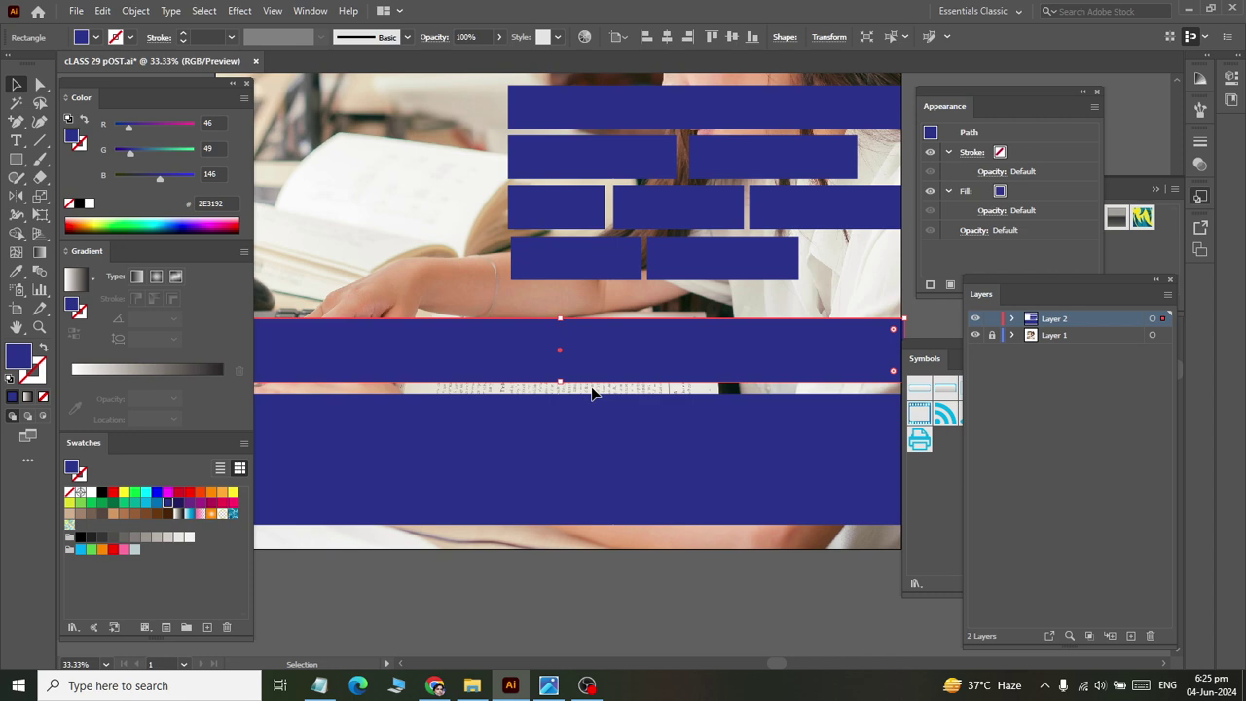
key("Down")
key("Down")
key("Down")
key("Down")
key("Down")
key("Down")
key("Down")
key("Down")
key("Down")
key("Down")
key("Down")
key("Down")
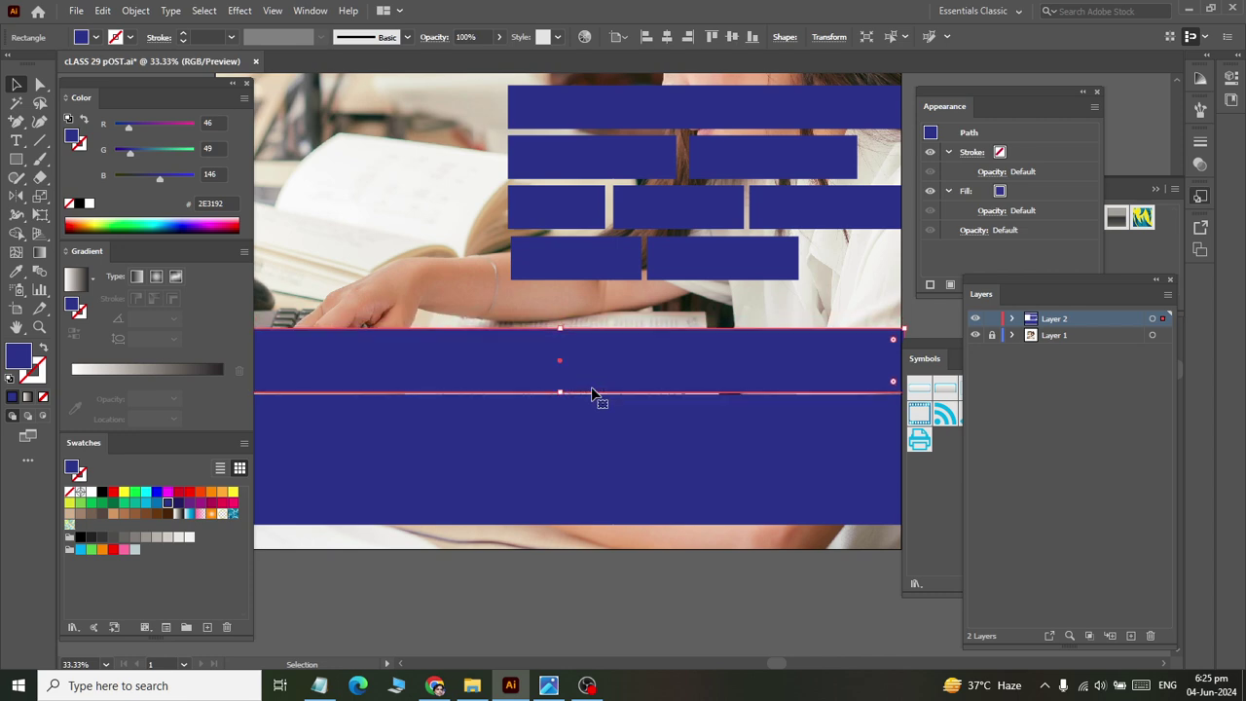
key("Down")
key("Down")
key("Down")
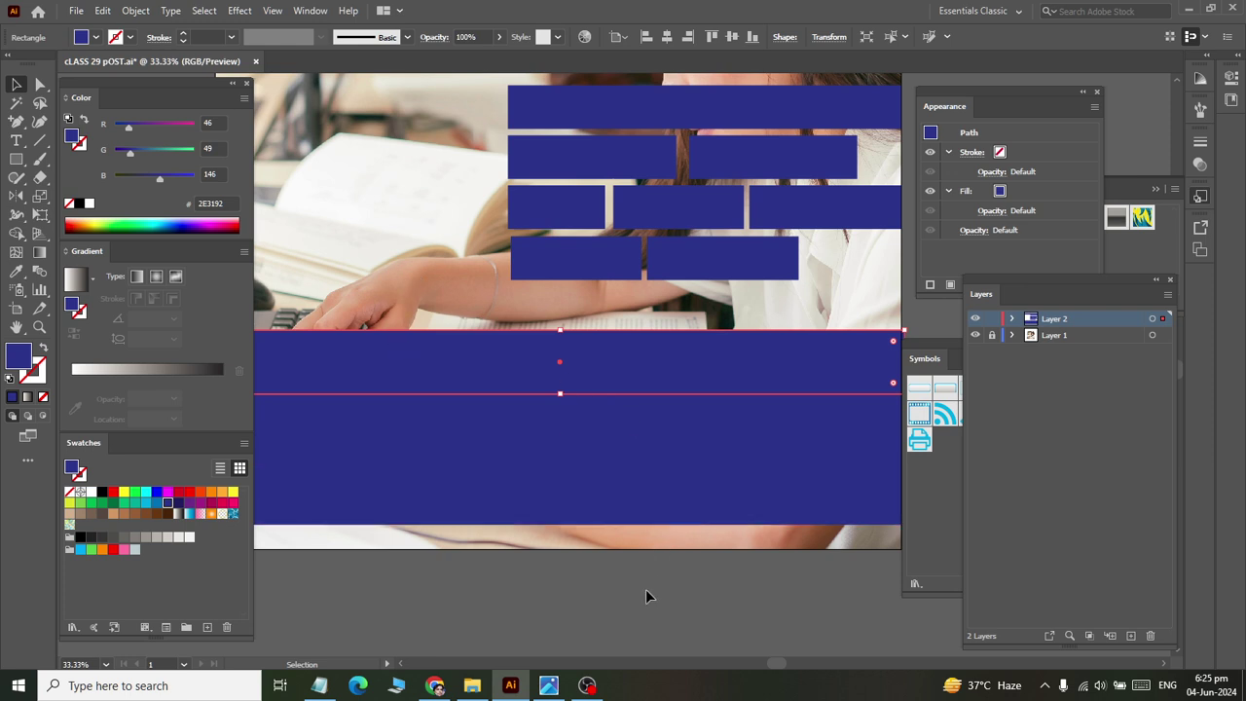
left_click(647, 596)
Select both bottom-row bricks and copy them straight down into a new row.
left_click(574, 254)
left_click(695, 277, "shift")
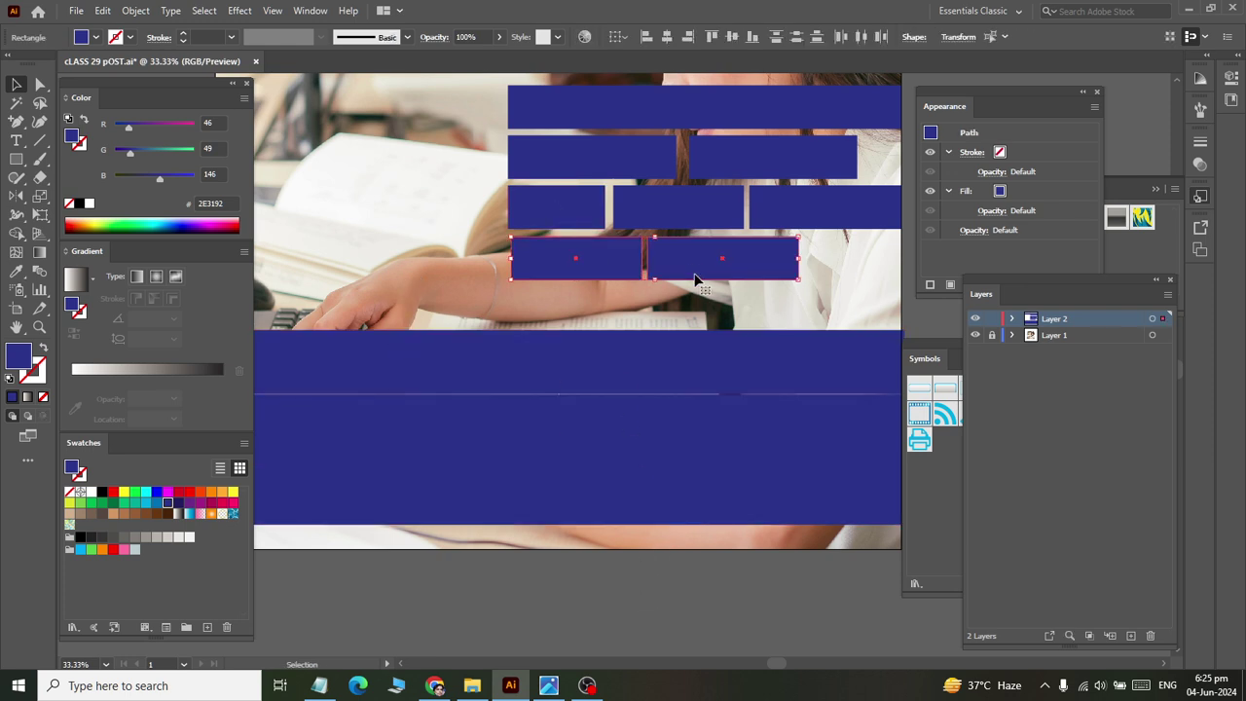
left_click(677, 272, "shift")
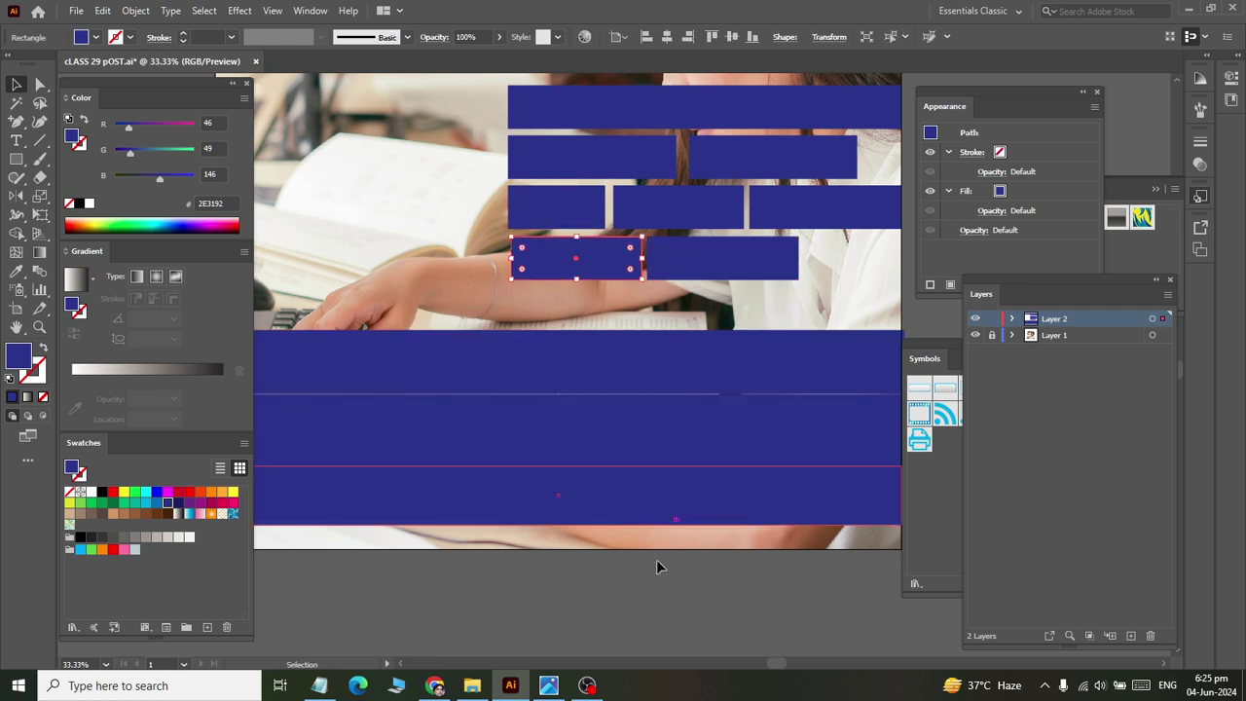
left_click(662, 258)
left_click(606, 264, "shift")
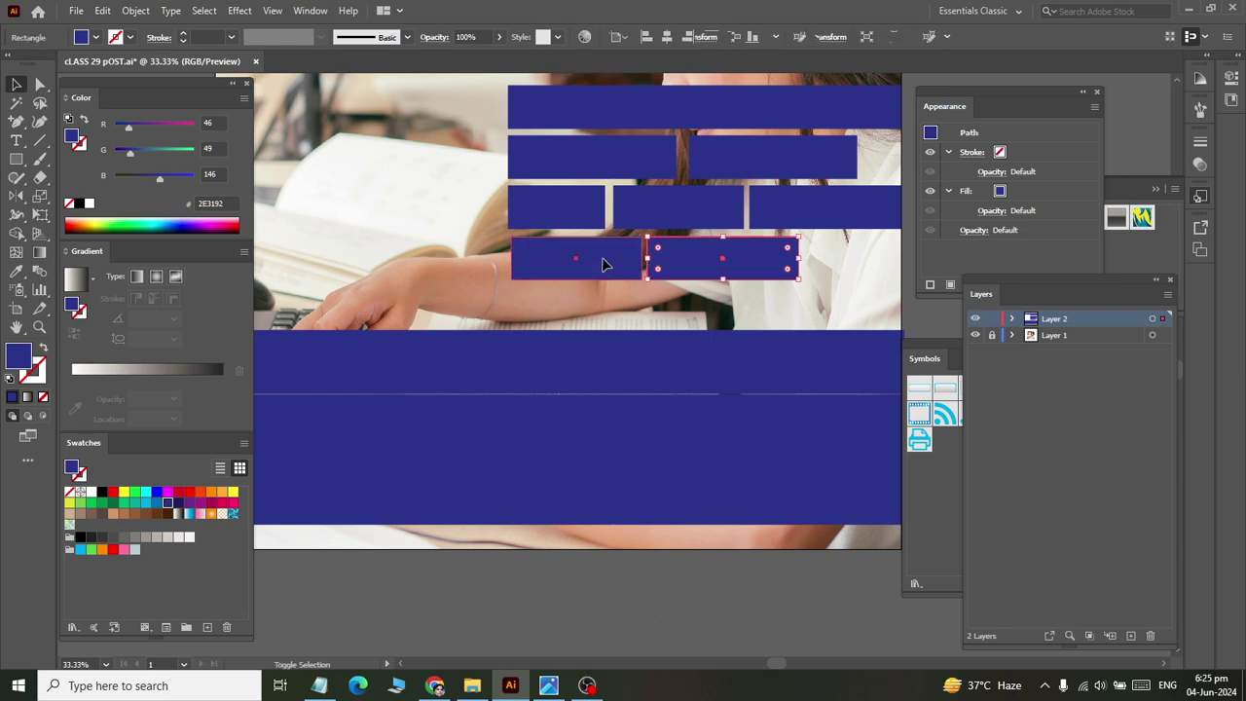
left_click_drag(676, 265, 669, 318)
Nudge the copied brick row up snugly against the row above.
key("Up")
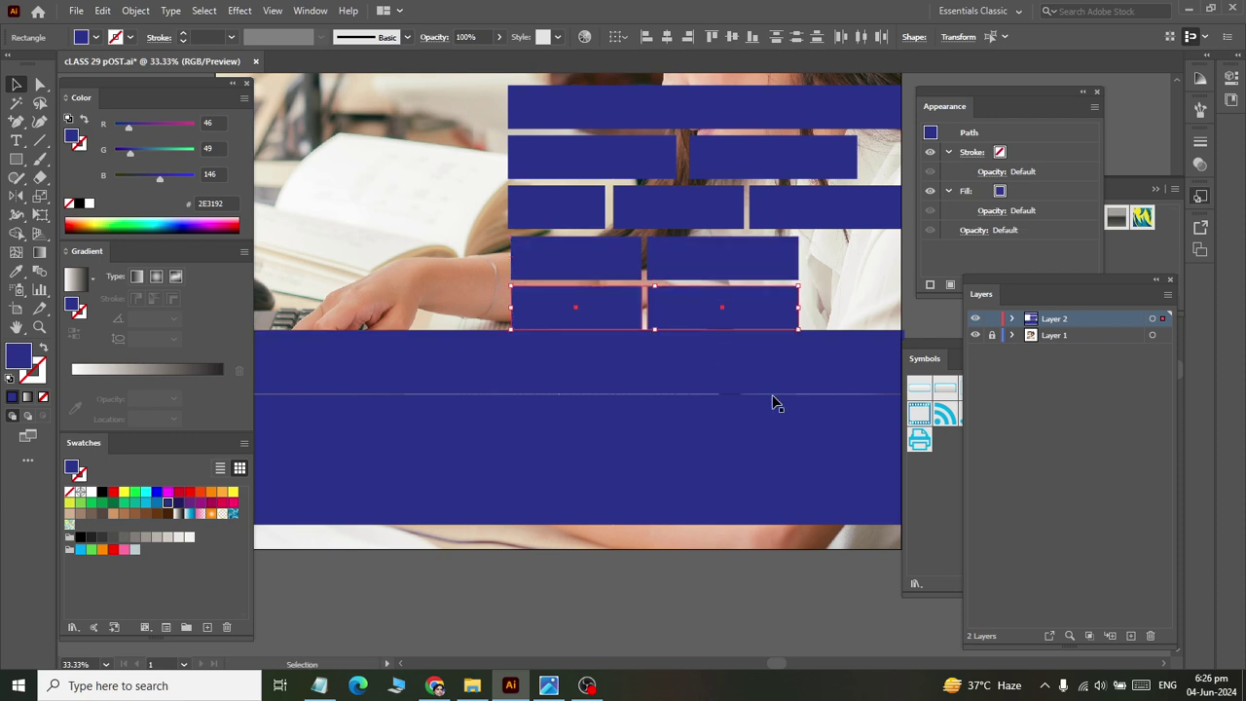
key("Up")
key("Up")
key("alt+Tab")
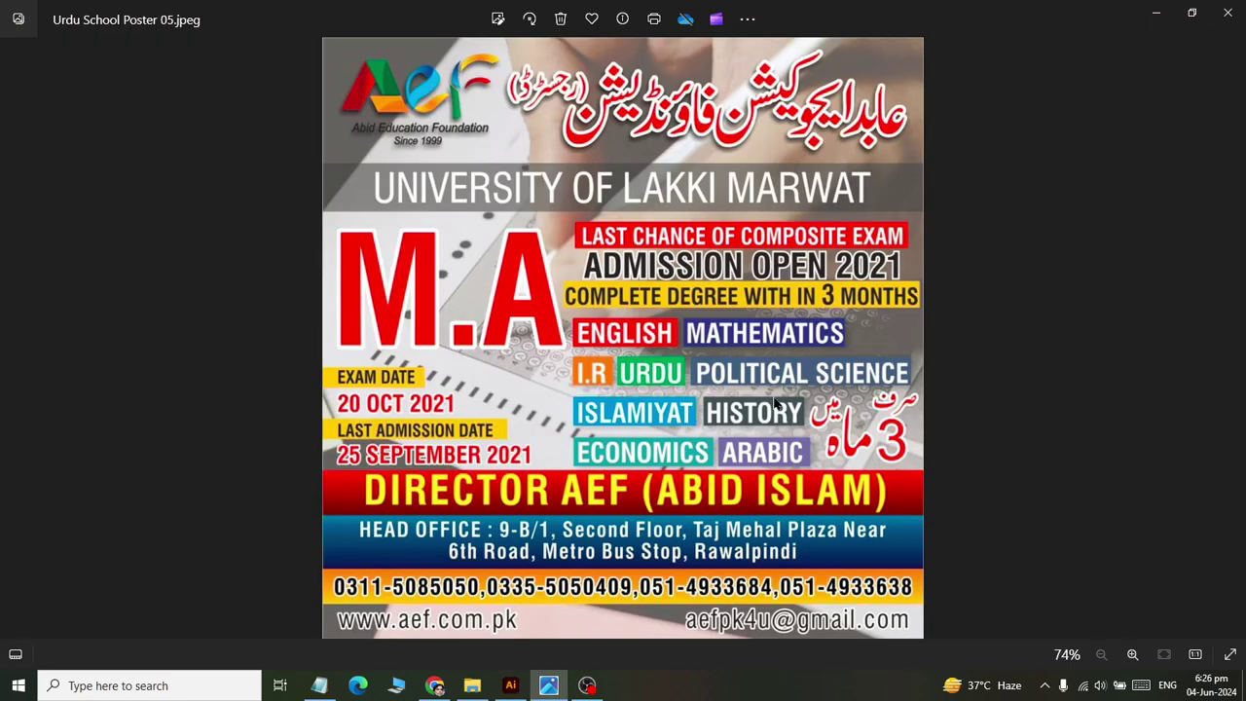
key("alt+Tab")
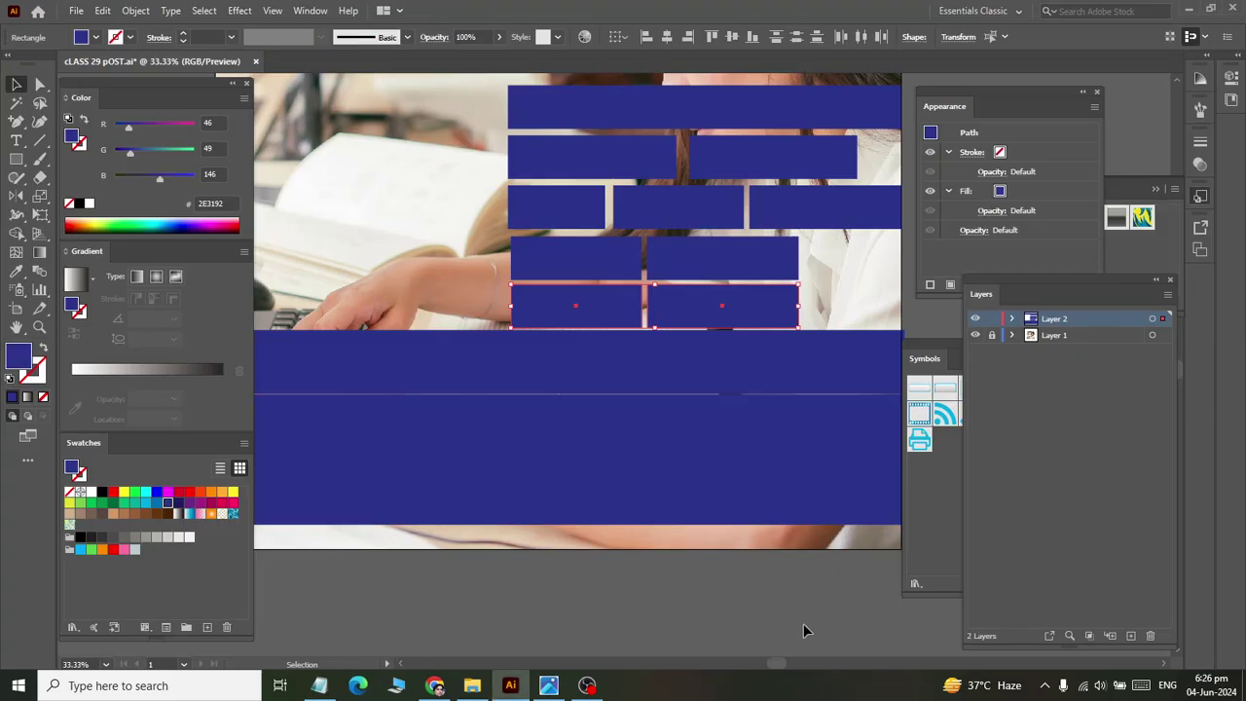
left_click(802, 623)
left_click(722, 305)
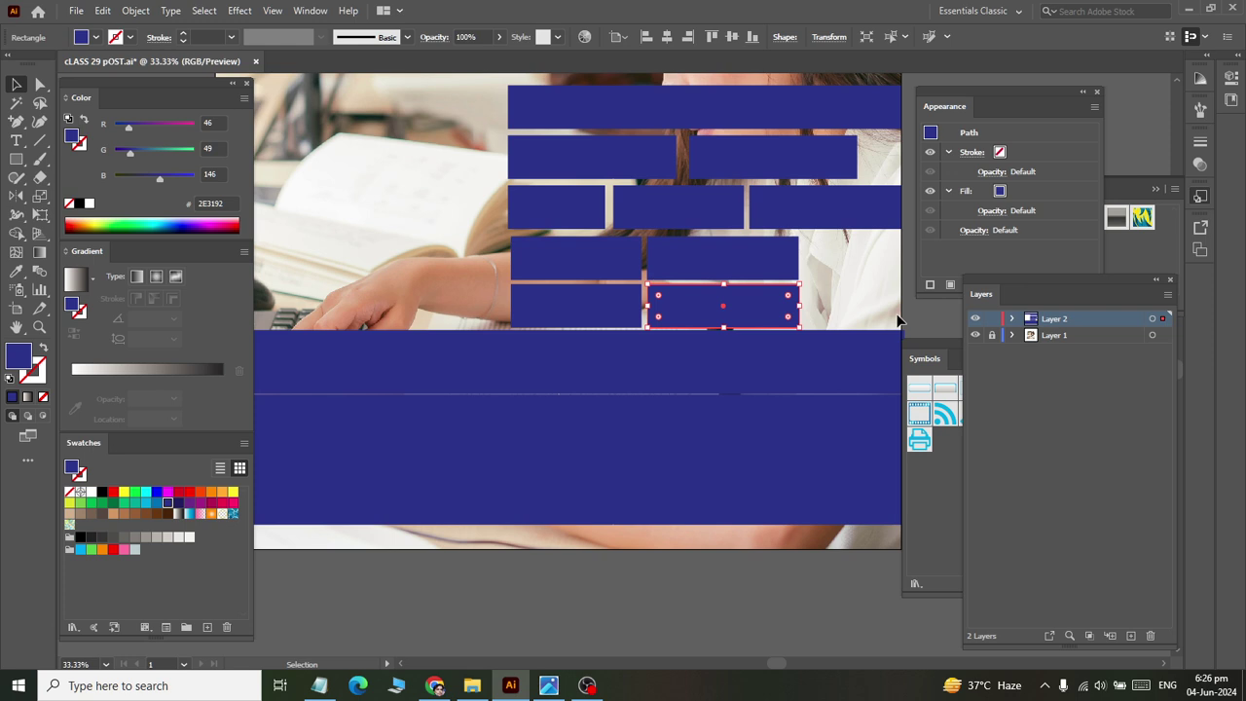
key("Right")
key("Right")
key("Left")
key("Left")
scroll(807, 517, "up", 1)
scroll(732, 437, "down", 2)
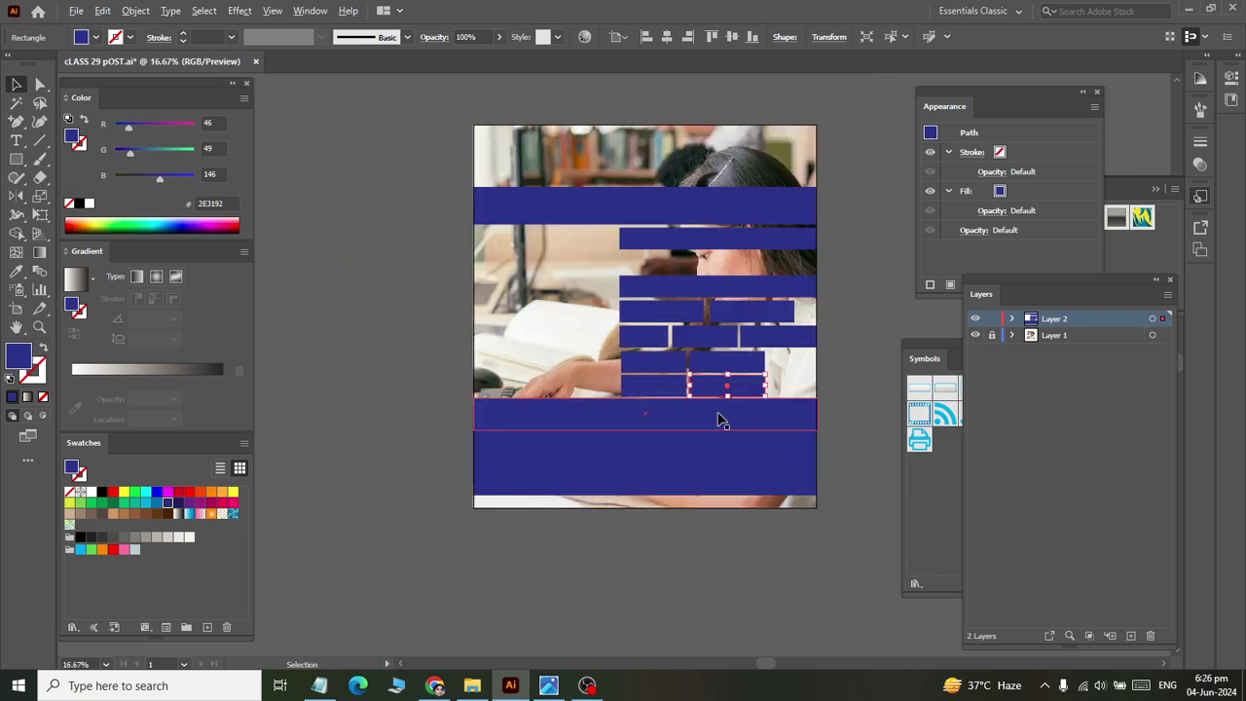
Left-align the three stacked small bricks, using the top brick as key object.
left_click(642, 338)
left_click(640, 370, "shift")
left_click(639, 387, "shift")
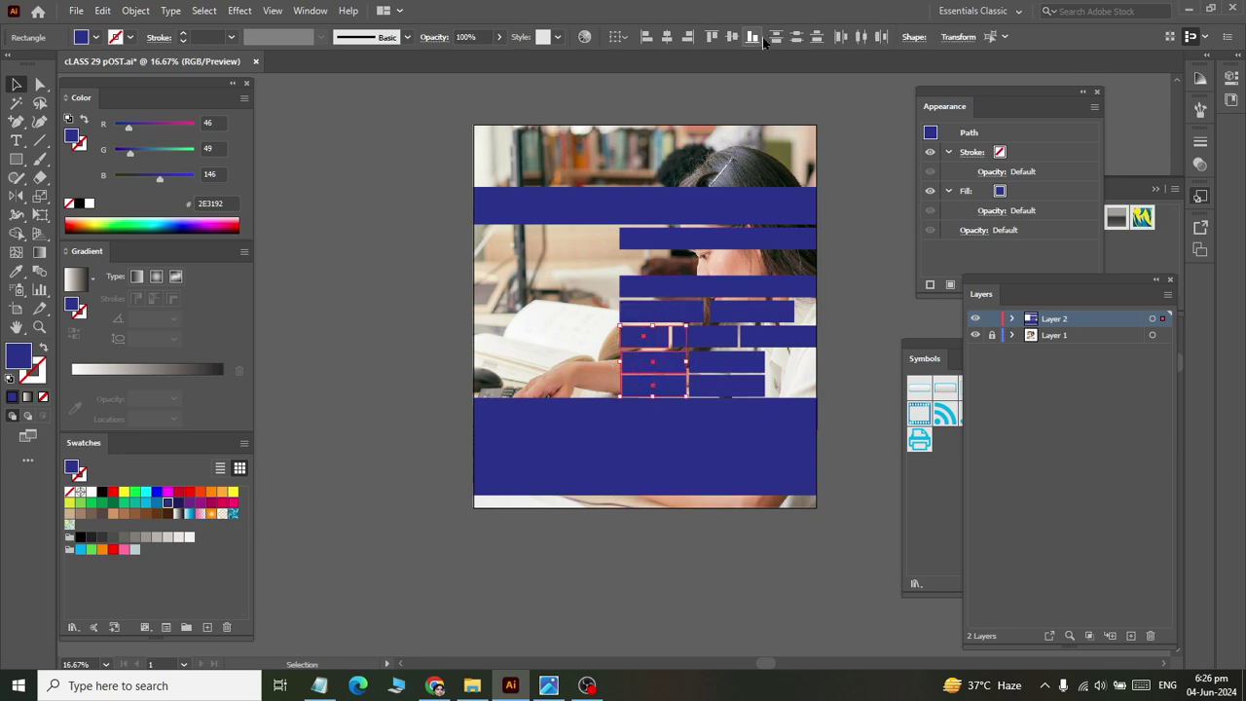
left_click(645, 342)
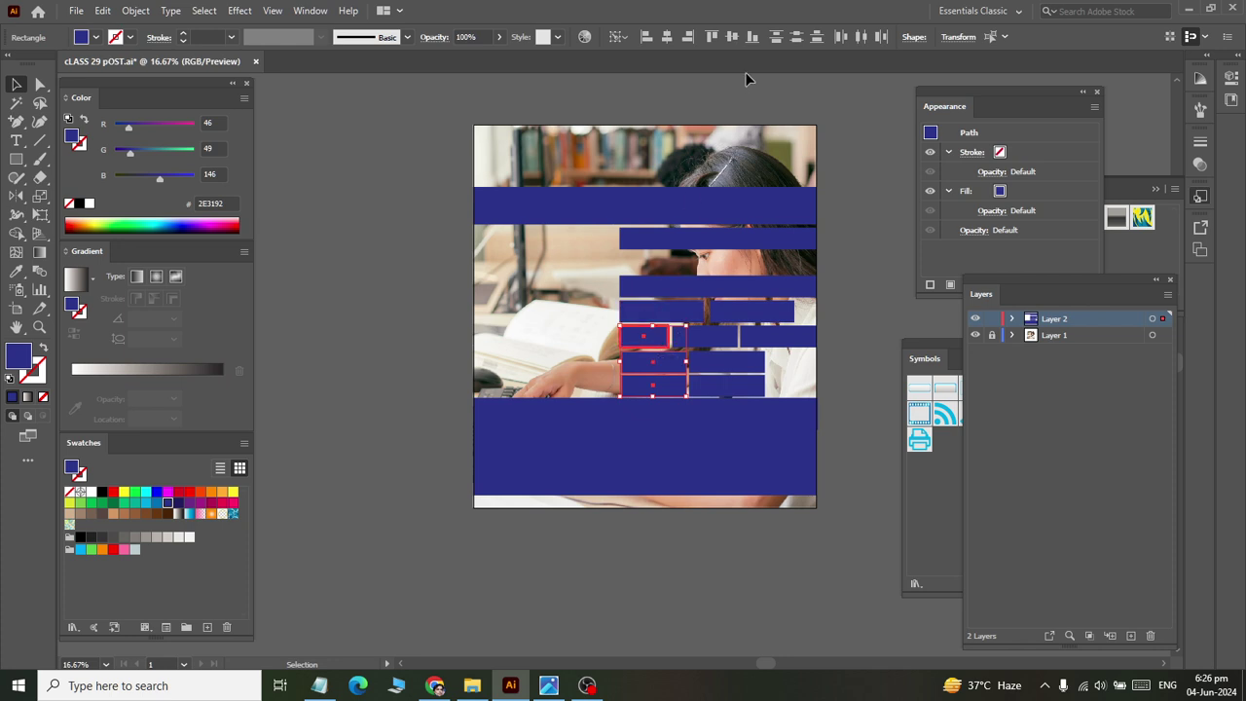
left_click(647, 40)
left_click(666, 532)
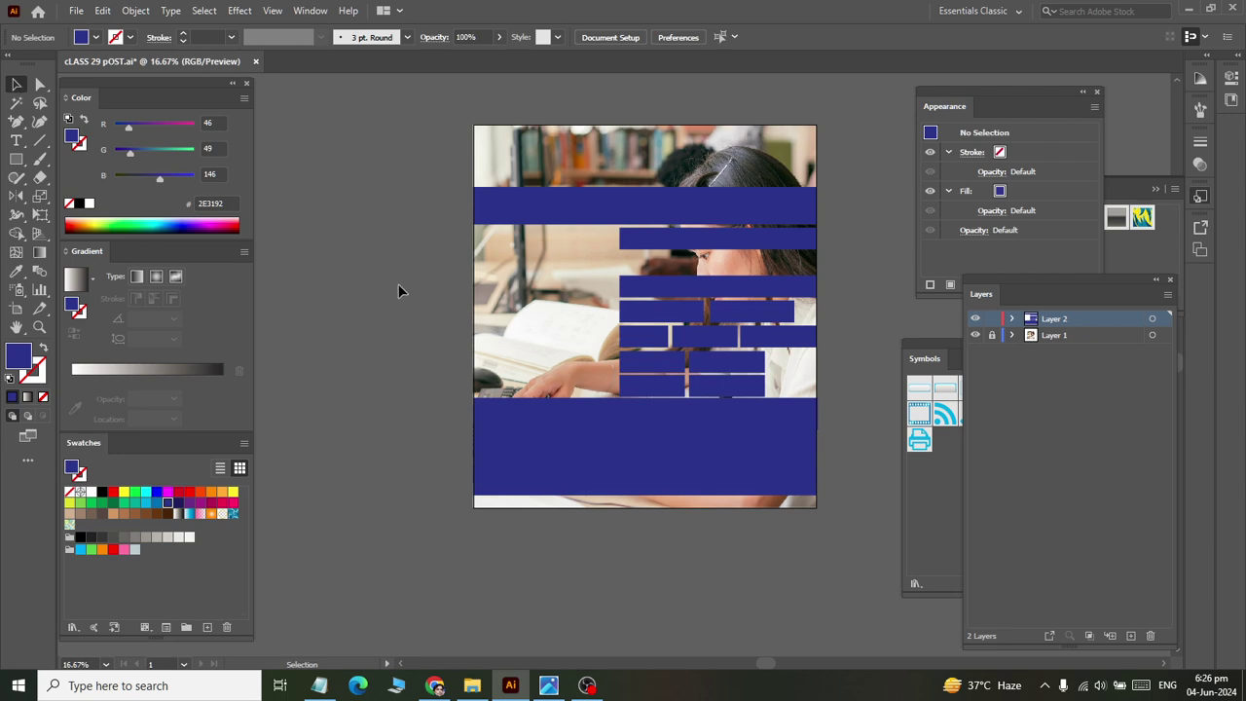
Save the poster document.
scroll(411, 338, "up", 1)
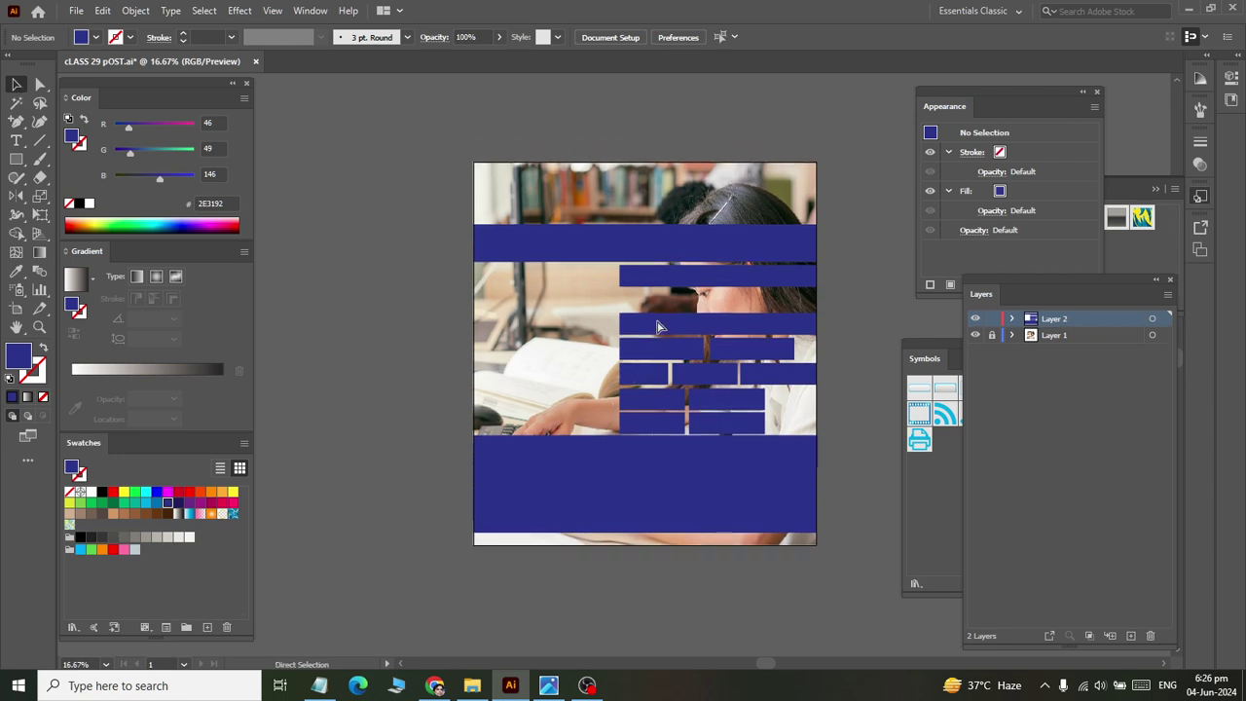
key("ctrl+s")
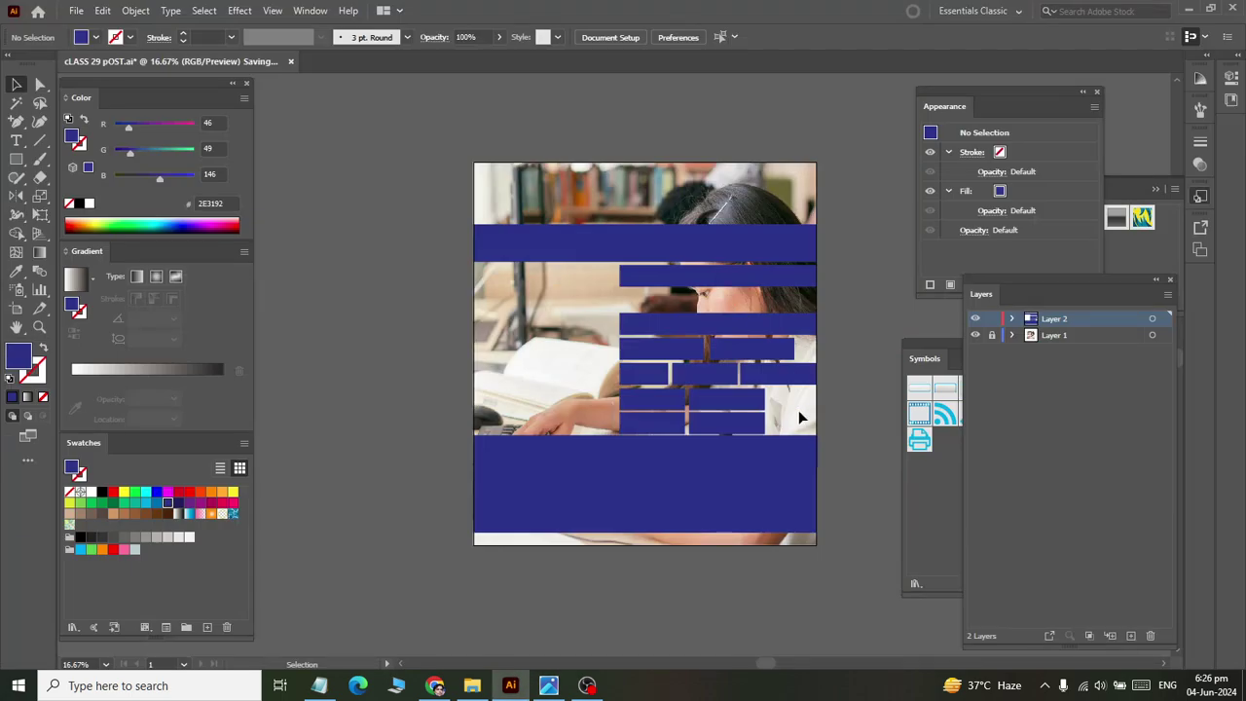
key("alt+Tab")
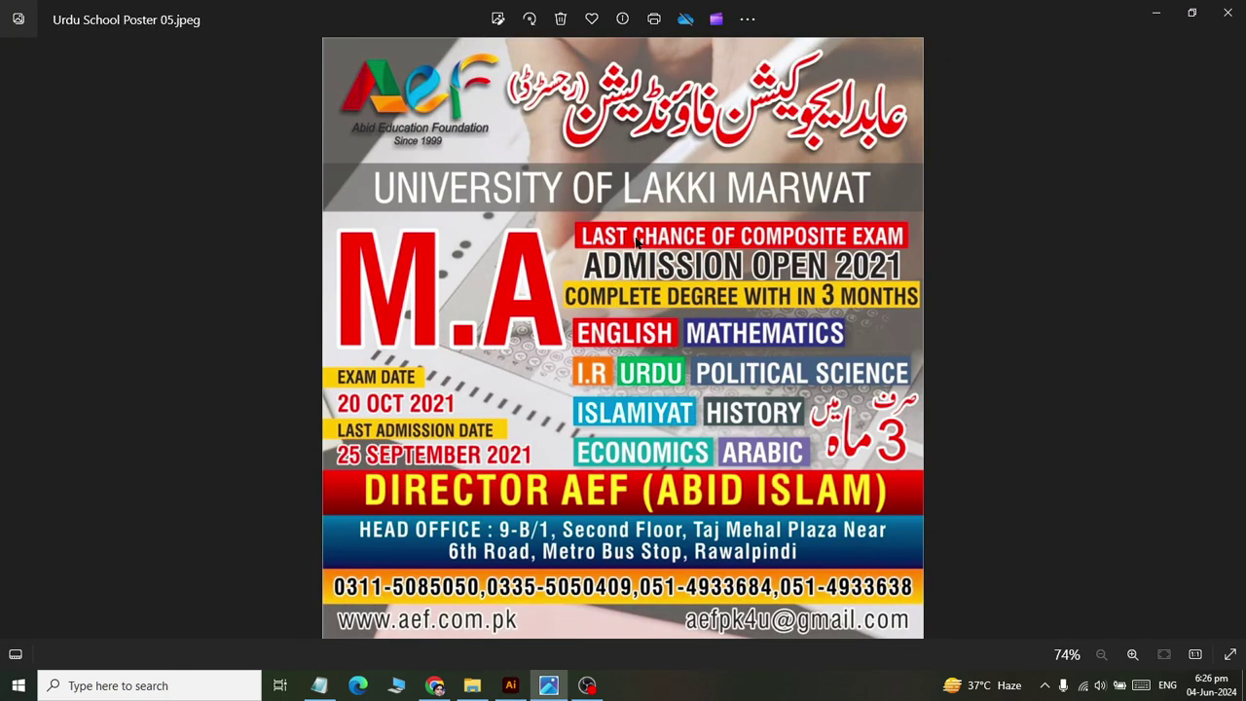
key("alt+Tab")
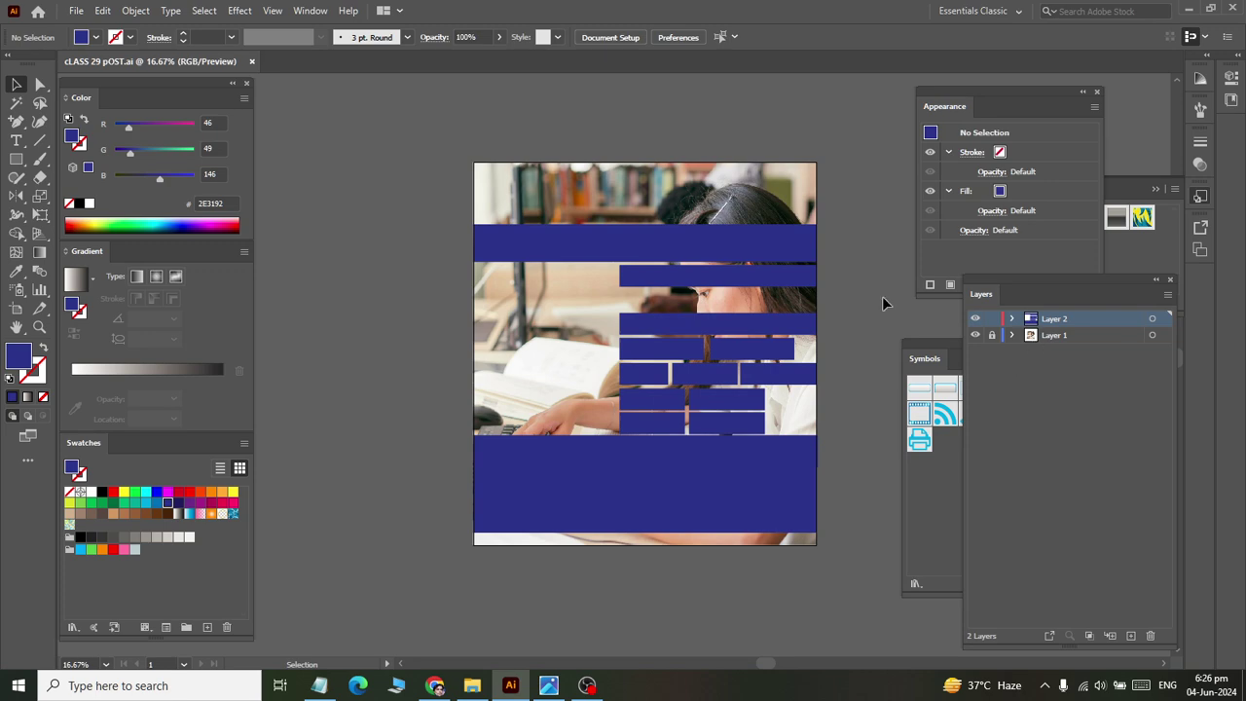
Fill the top full-width bar with a two-stop light-grey linear gradient running vertically.
left_click(632, 243)
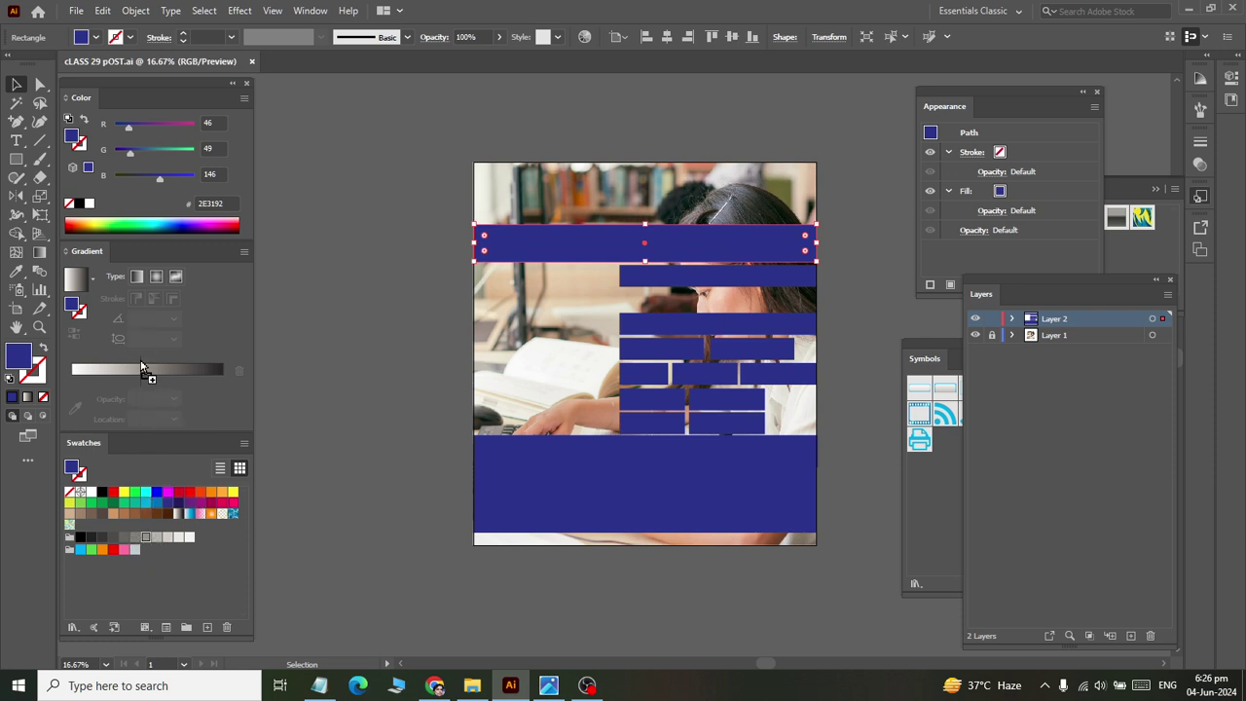
left_click(146, 369)
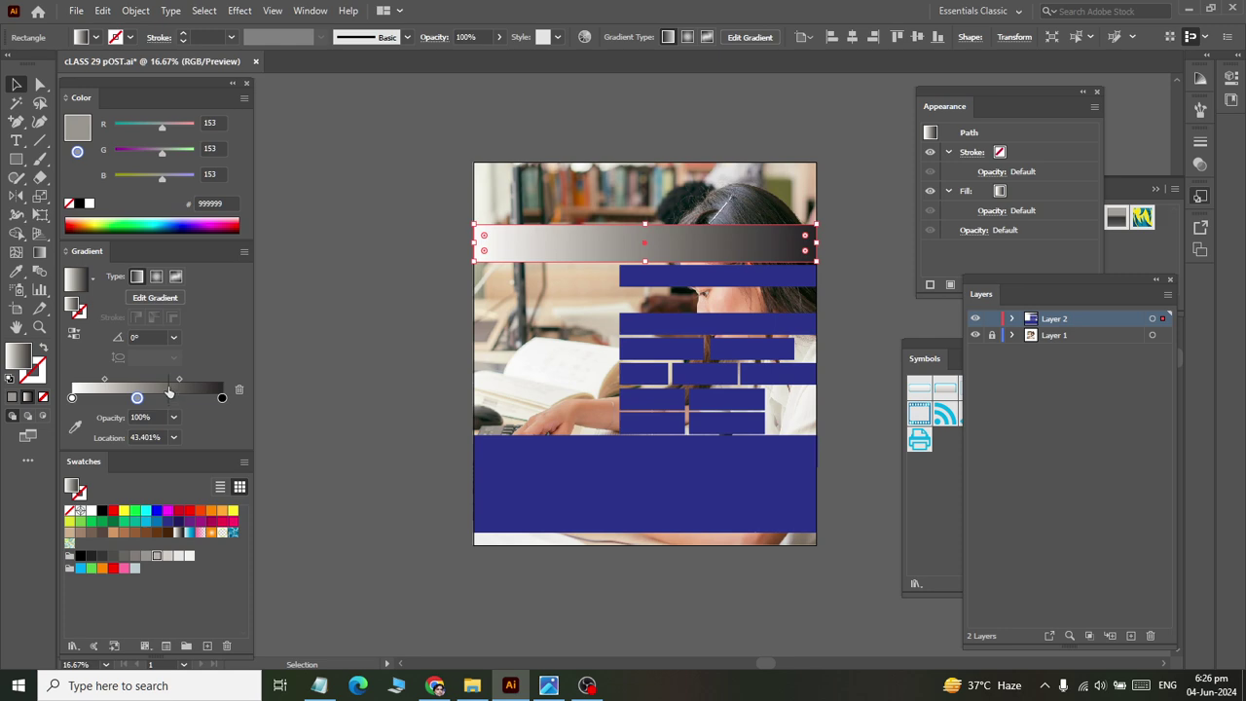
left_click_drag(222, 397, 224, 428)
left_click(167, 397)
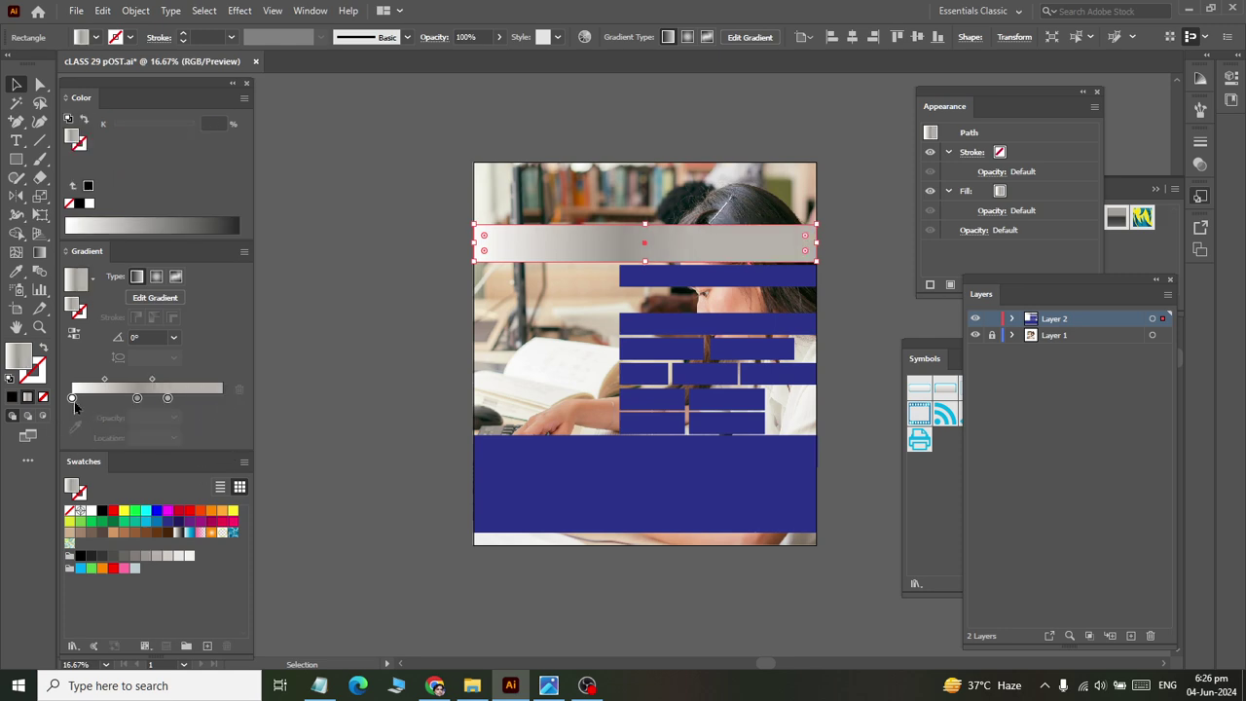
left_click_drag(137, 397, 71, 397)
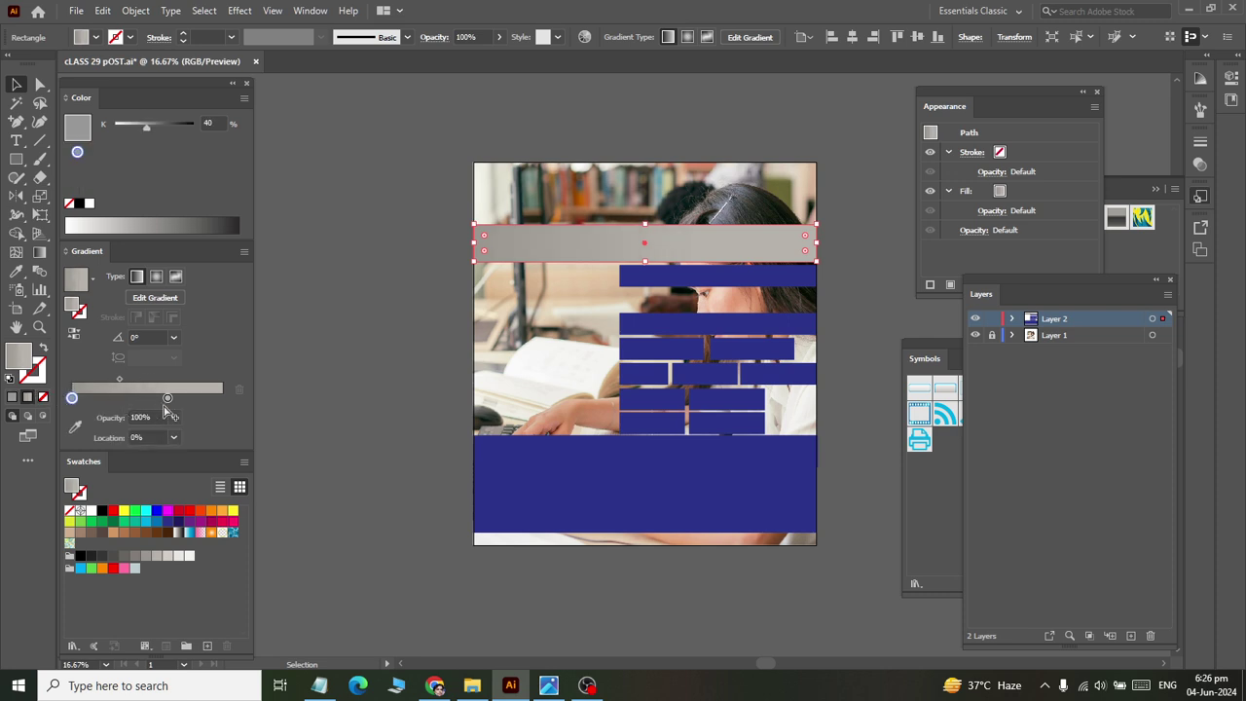
left_click_drag(167, 398, 222, 397)
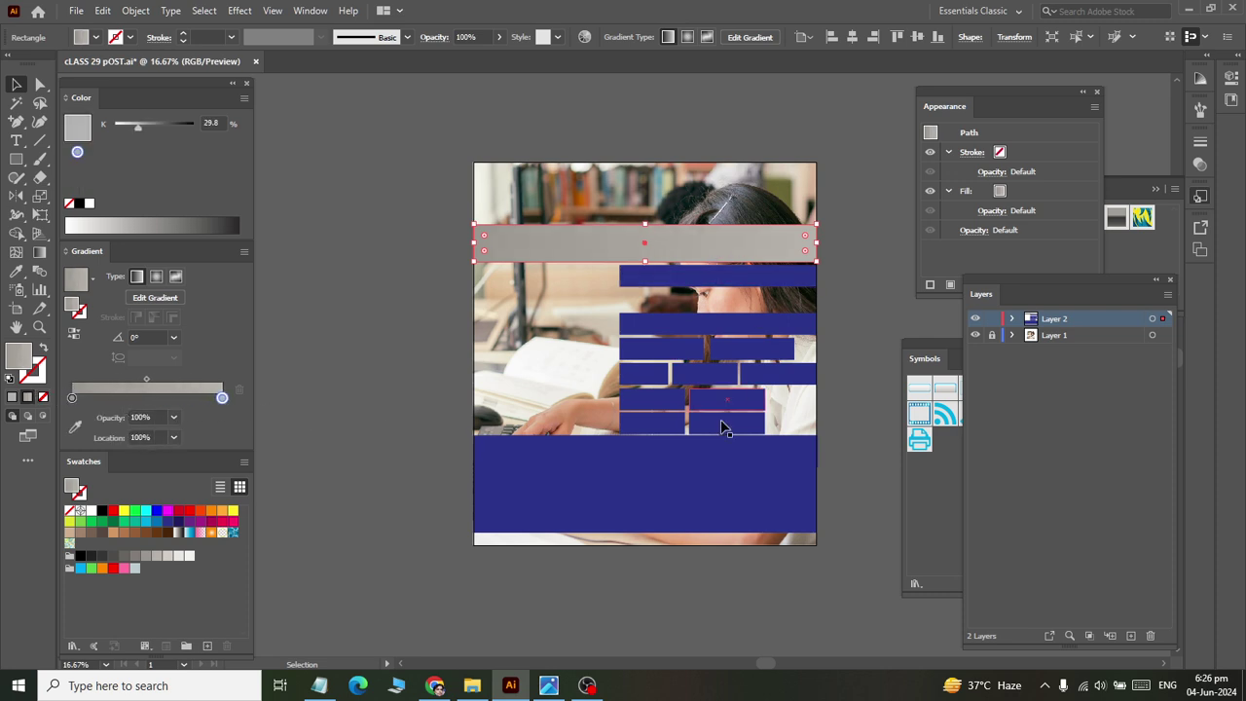
left_click(39, 252)
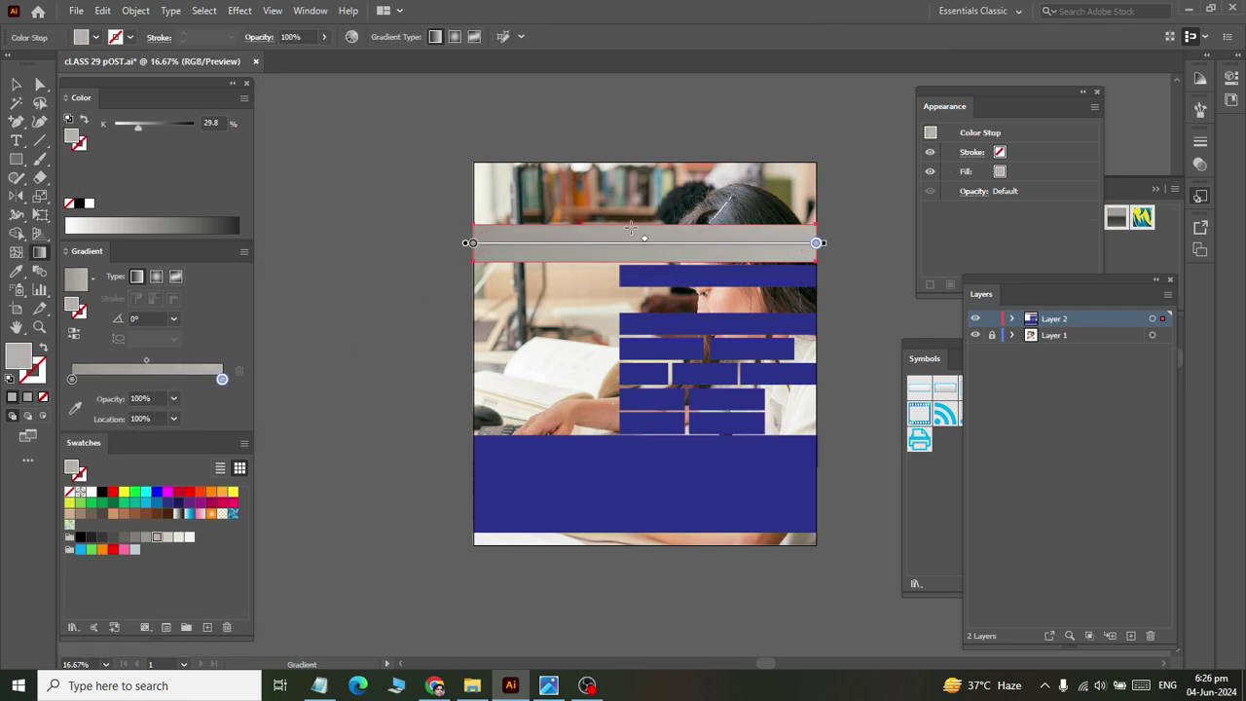
left_click_drag(645, 225, 642, 262)
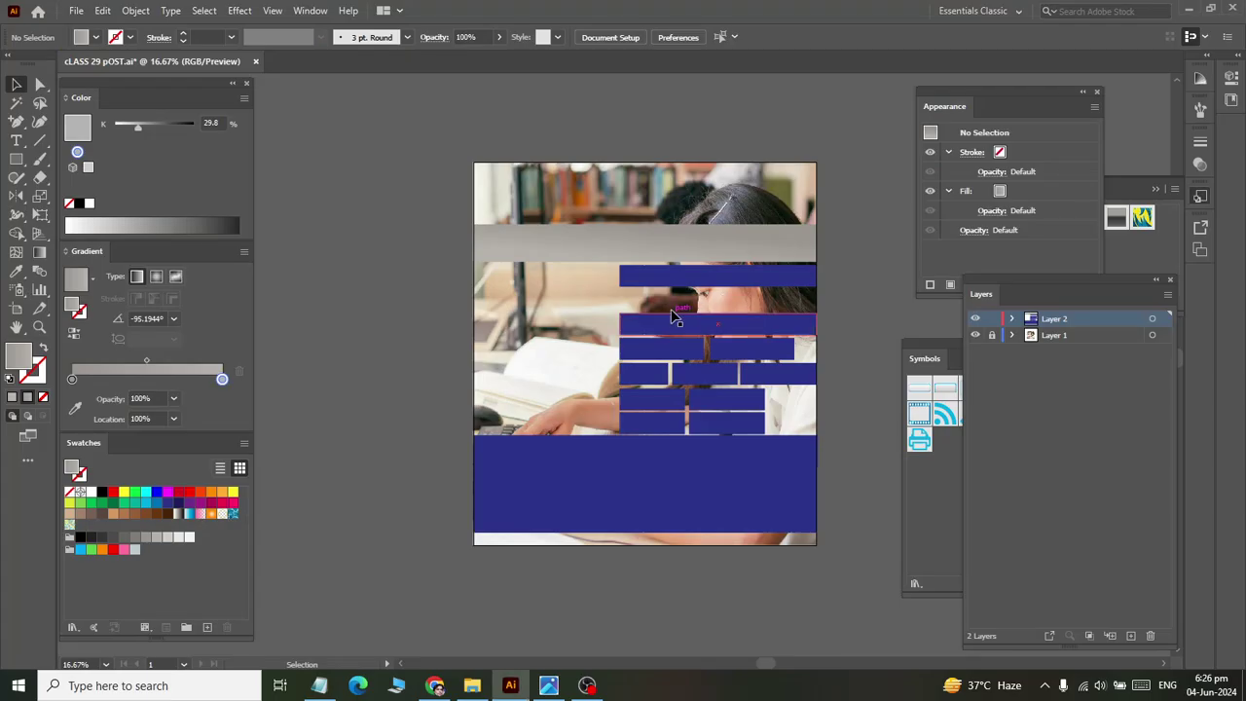
Fill the selected bar with crimson red.
left_click(113, 491)
left_click(179, 493)
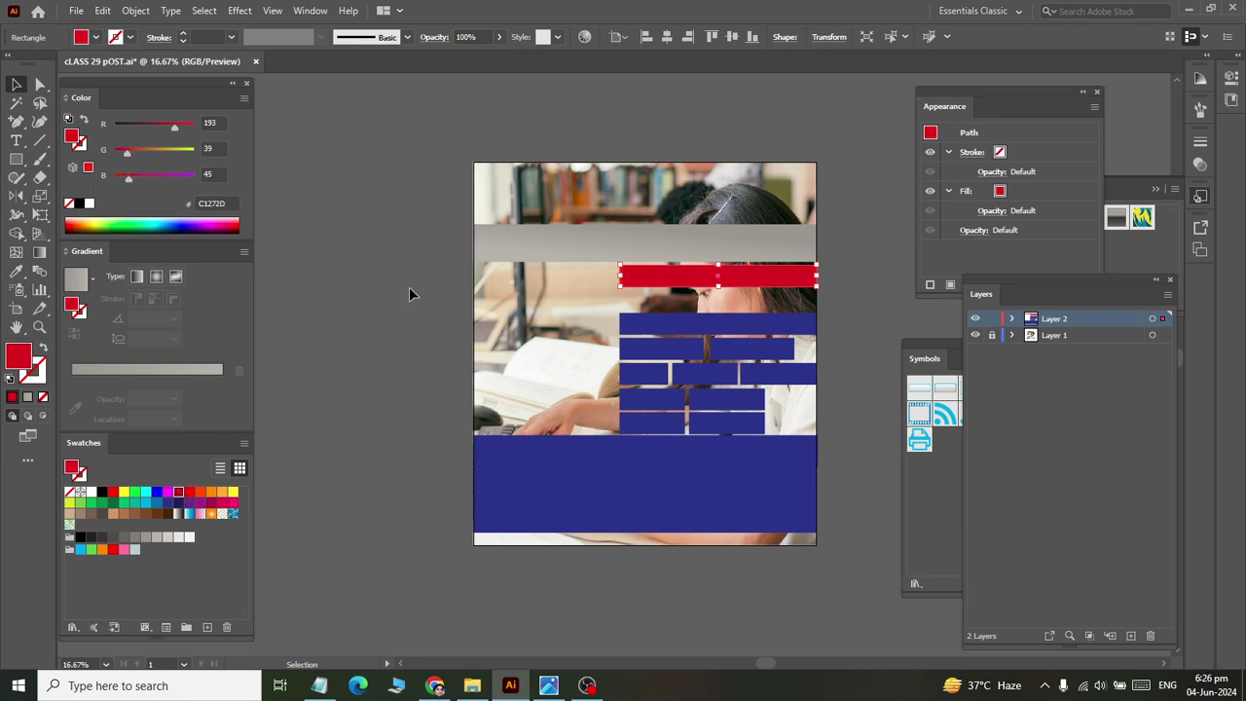
left_click(406, 285)
key("alt+Tab")
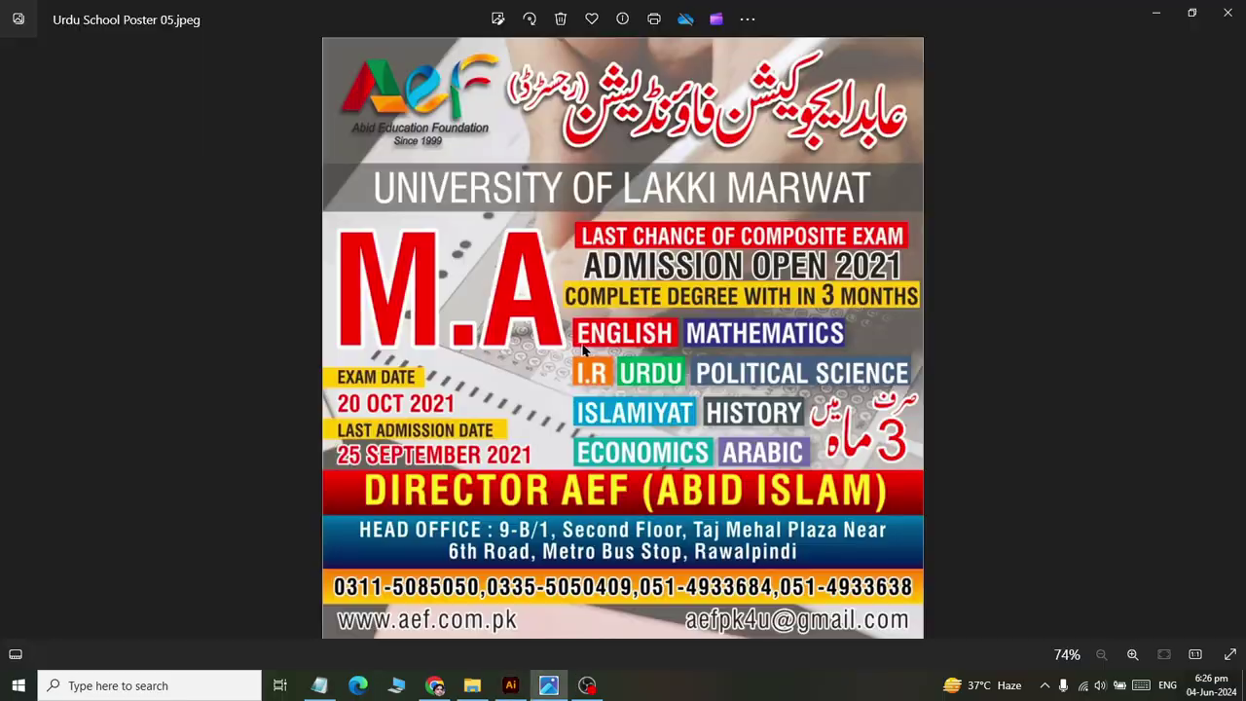
key("alt+Tab")
Fill the blue bar below the red one with orange.
left_click(644, 325)
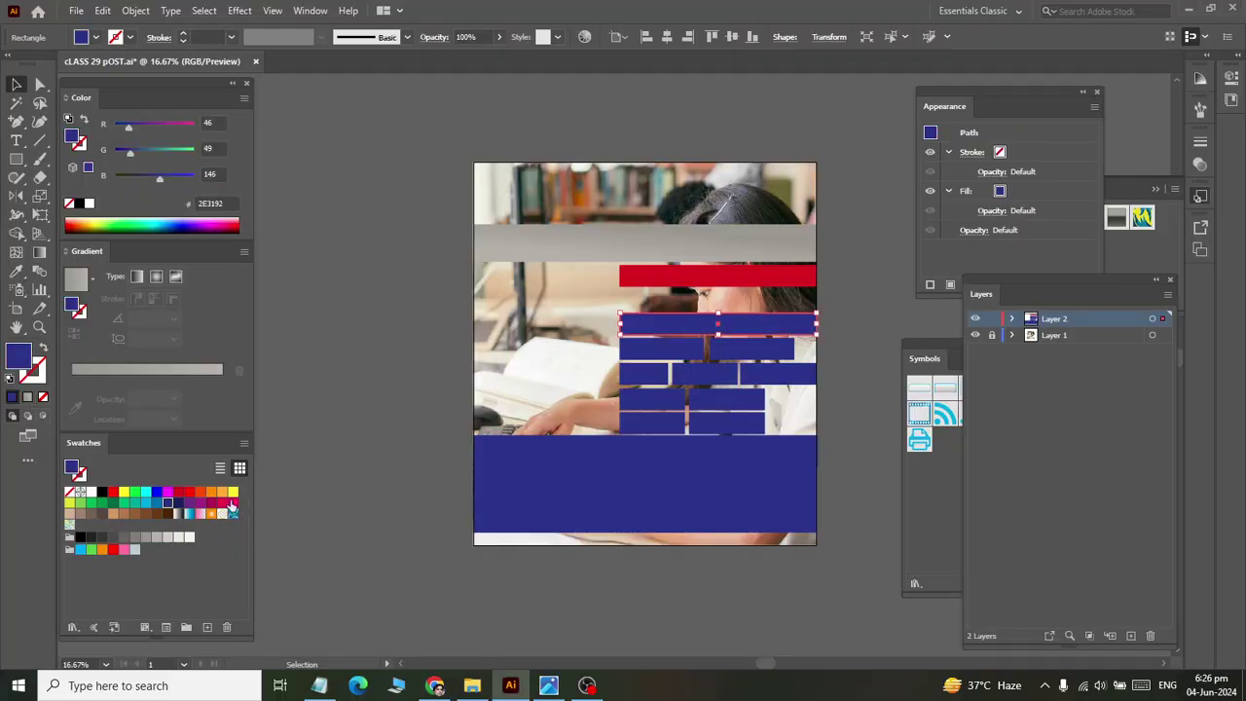
left_click(223, 494)
left_click(404, 443)
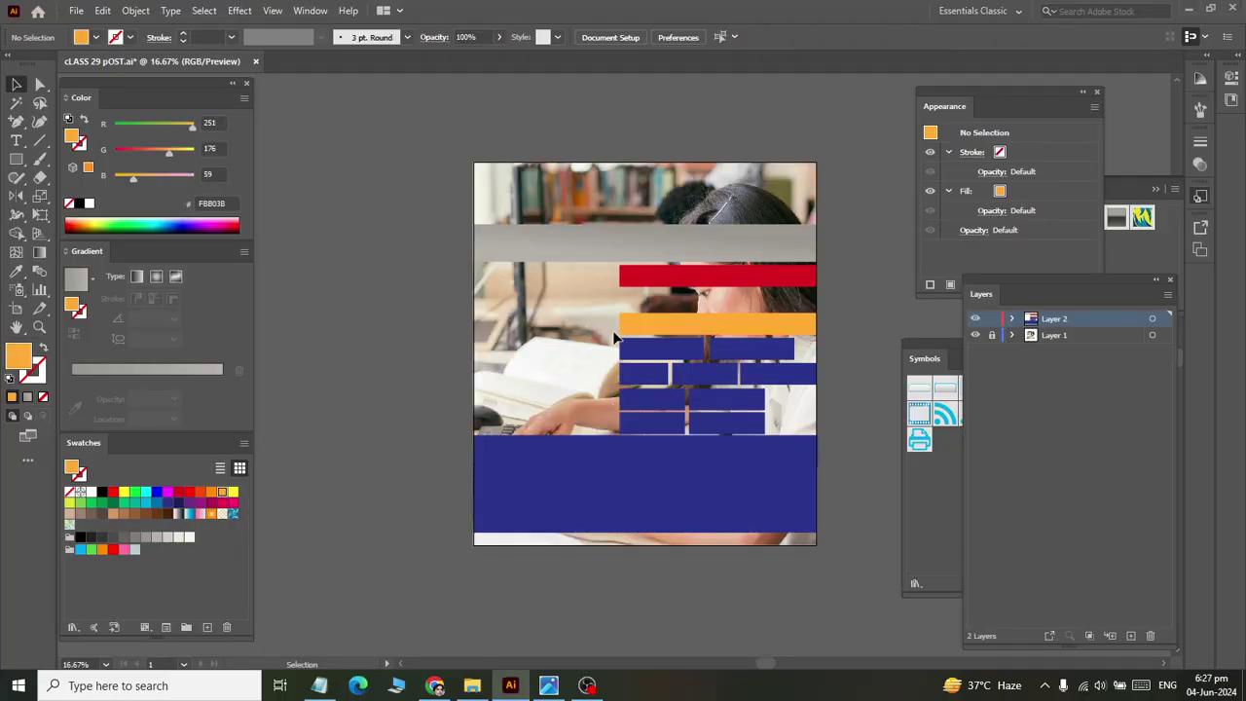
key("alt+Tab")
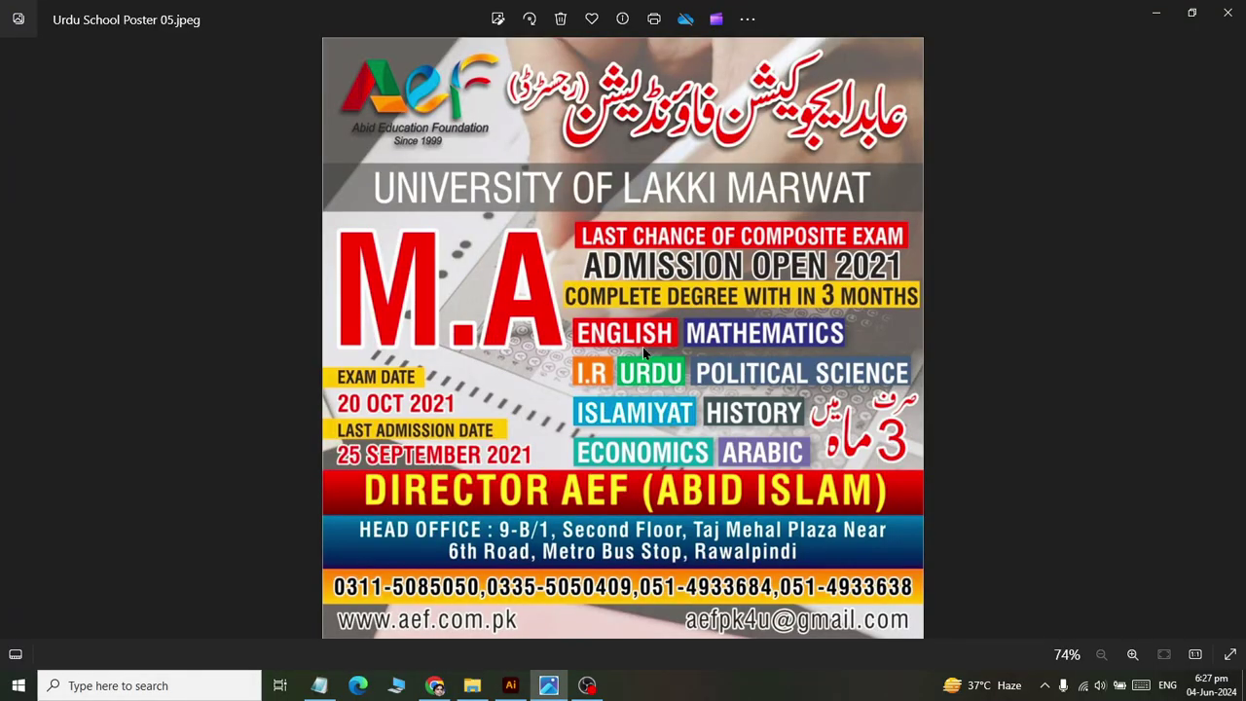
key("alt+Tab")
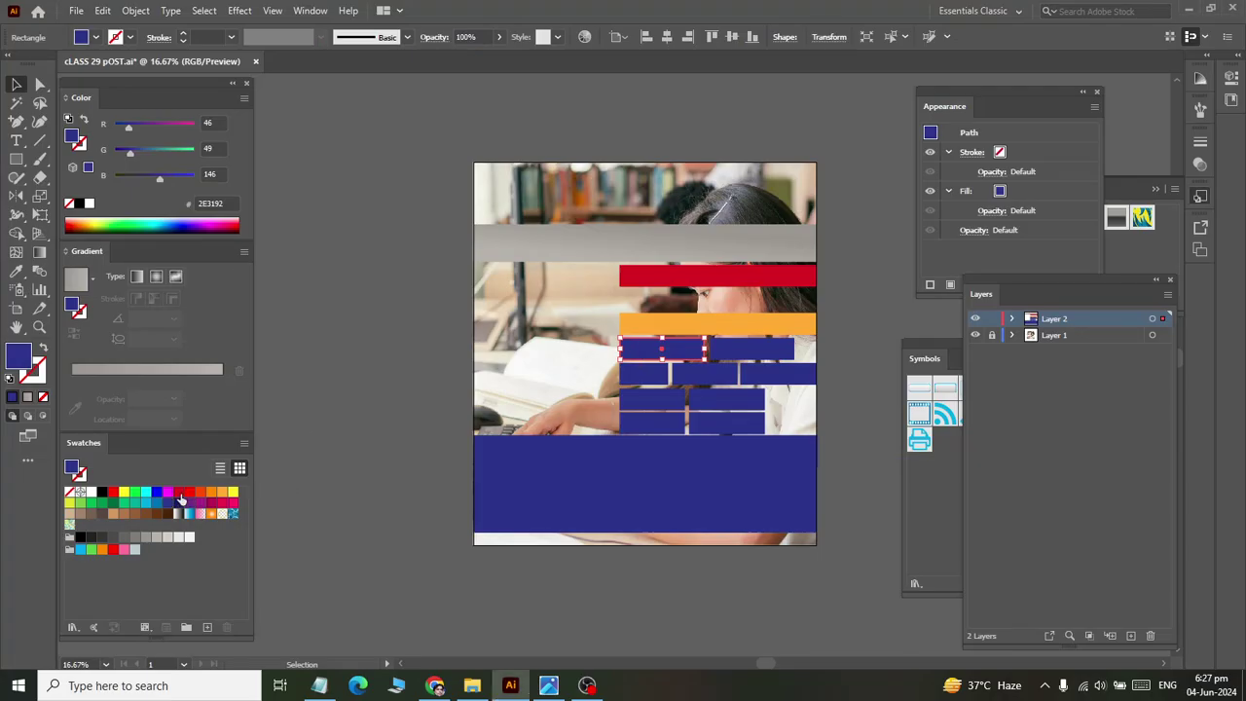
Colour the first brick under the orange bar red and the small starting brick orange.
left_click(181, 494)
key("alt+Tab")
key("alt+Tab")
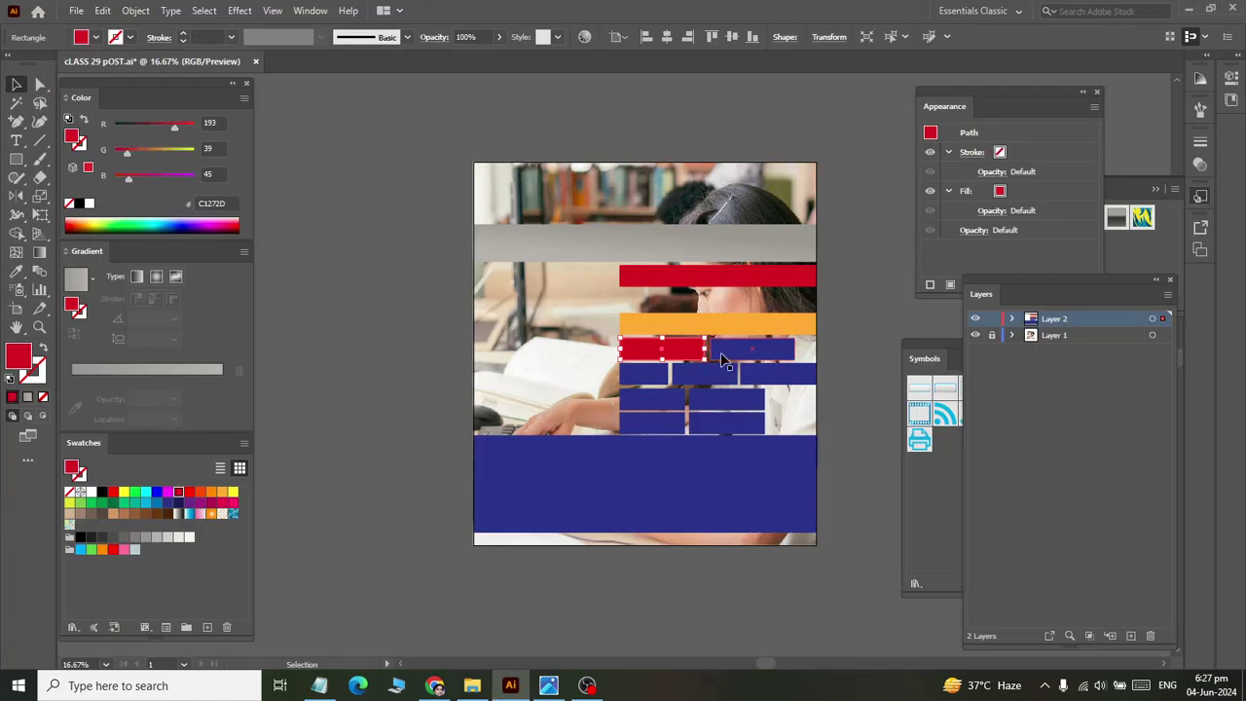
left_click(724, 360)
key("alt+Tab")
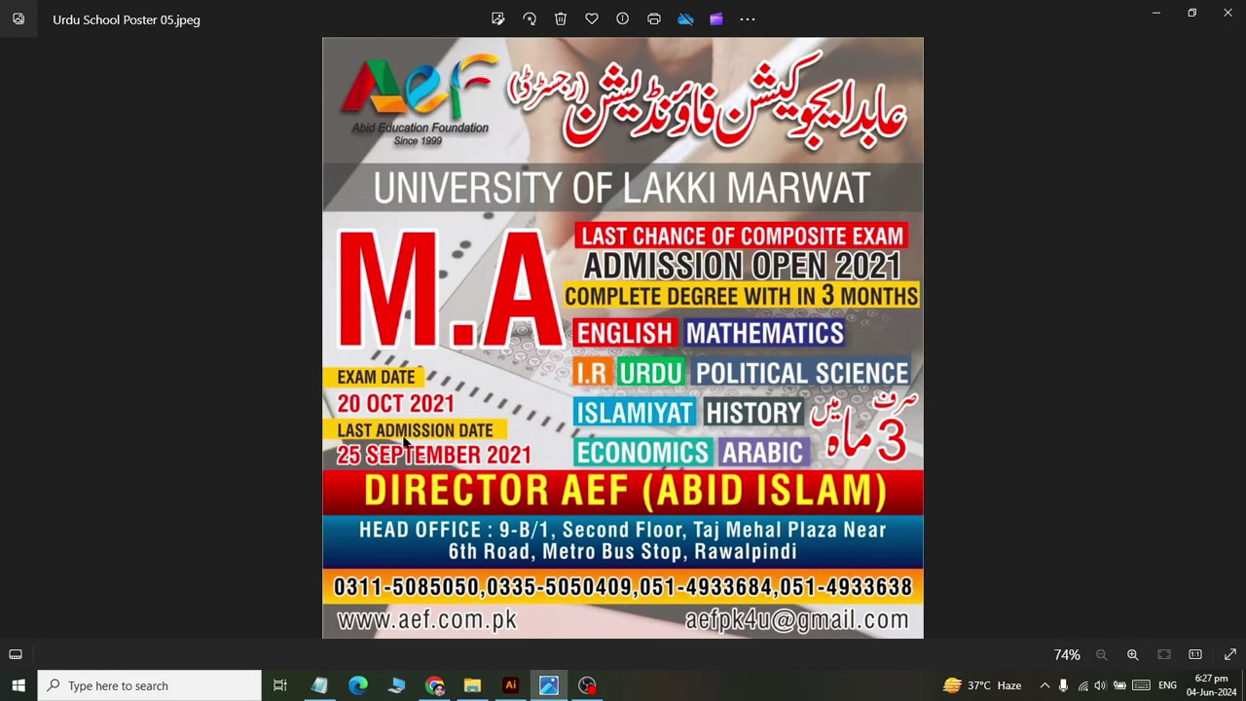
key("alt+Tab")
left_click(645, 375)
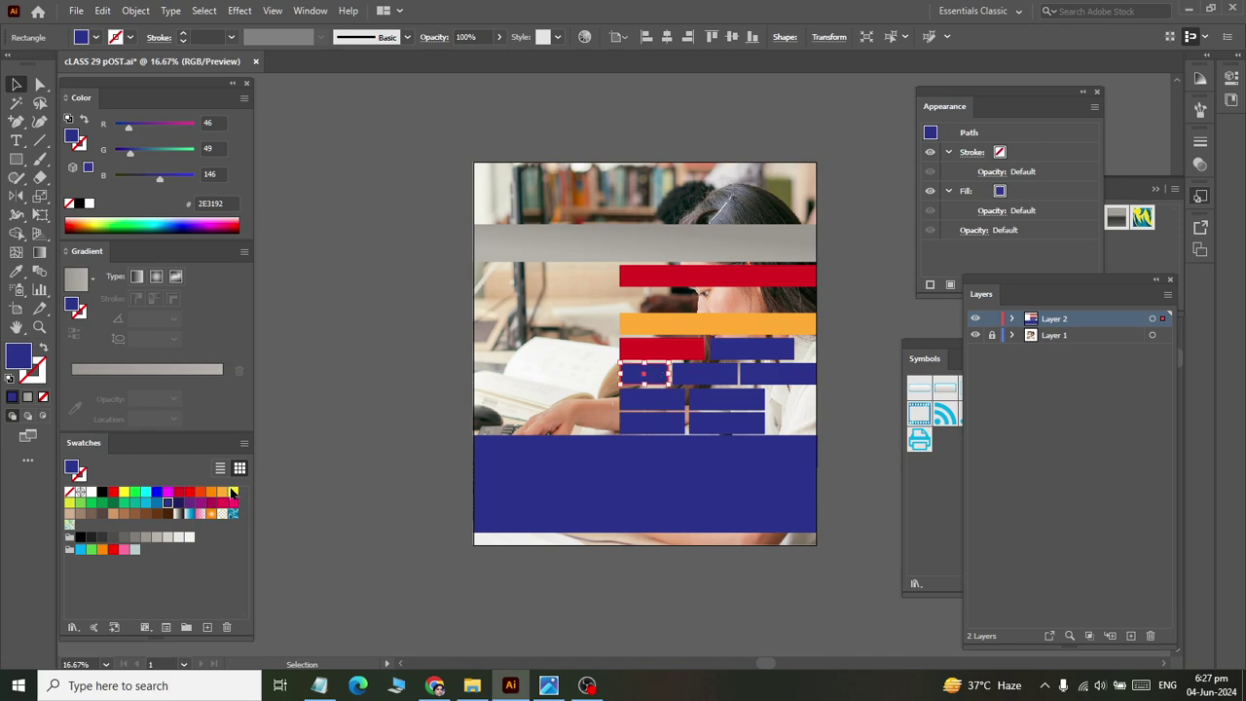
left_click(199, 492)
left_click(322, 509)
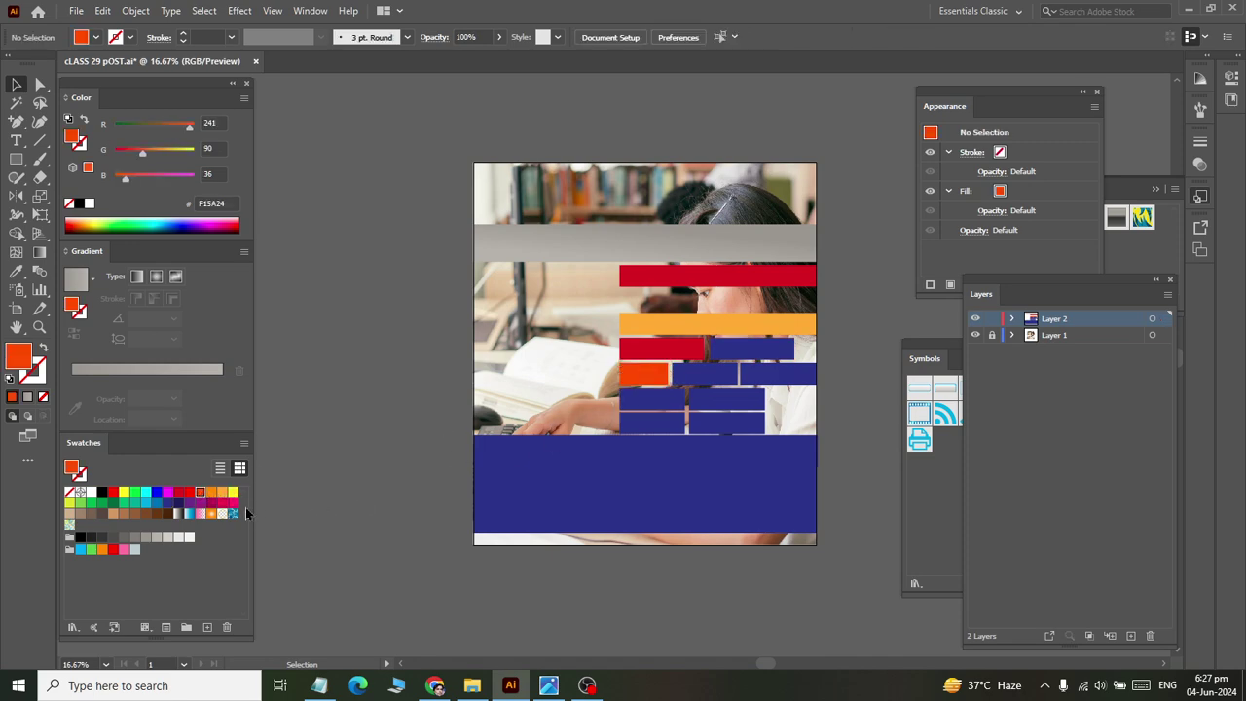
Recolour the row's bricks yellow-green, green and blue from left to right.
left_click(638, 377)
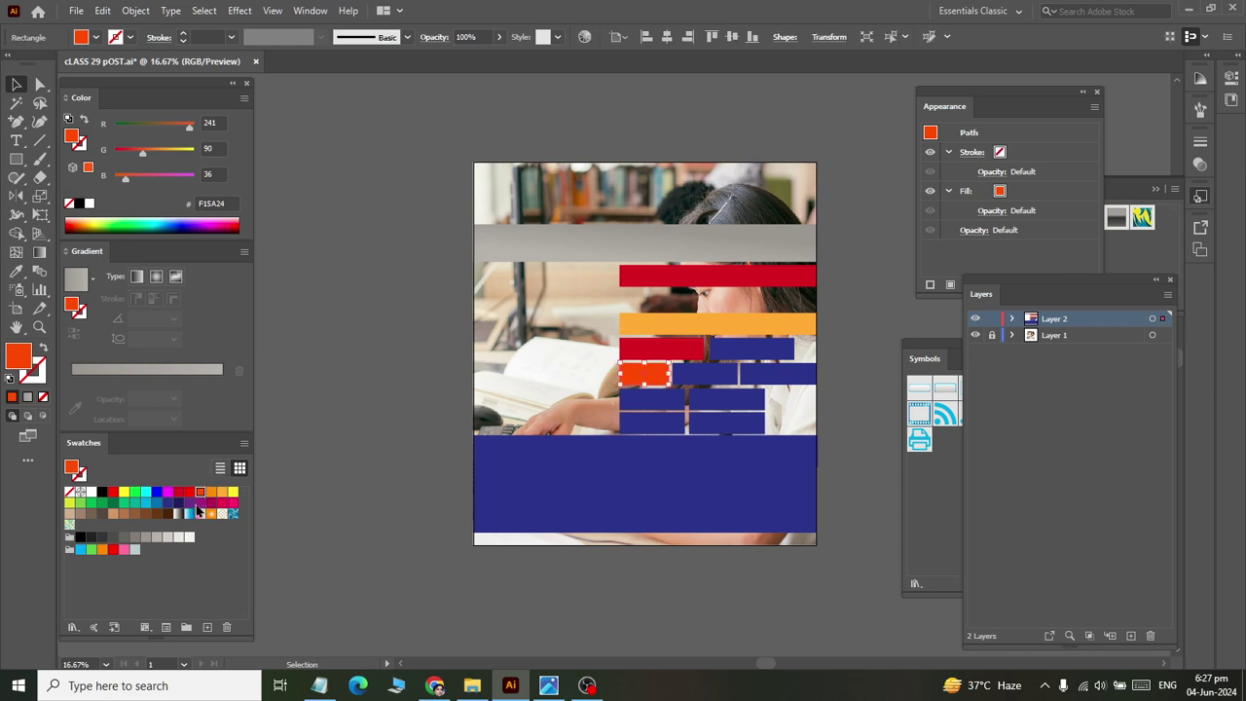
left_click(70, 502)
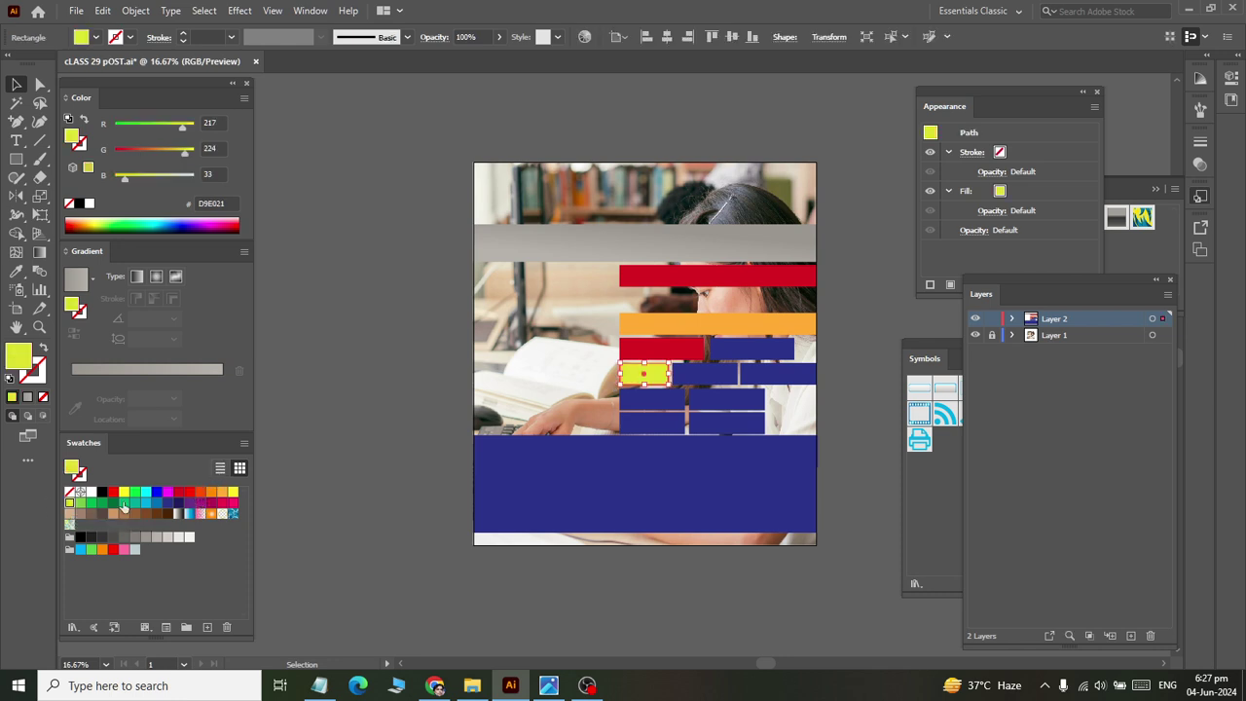
key("alt+Tab")
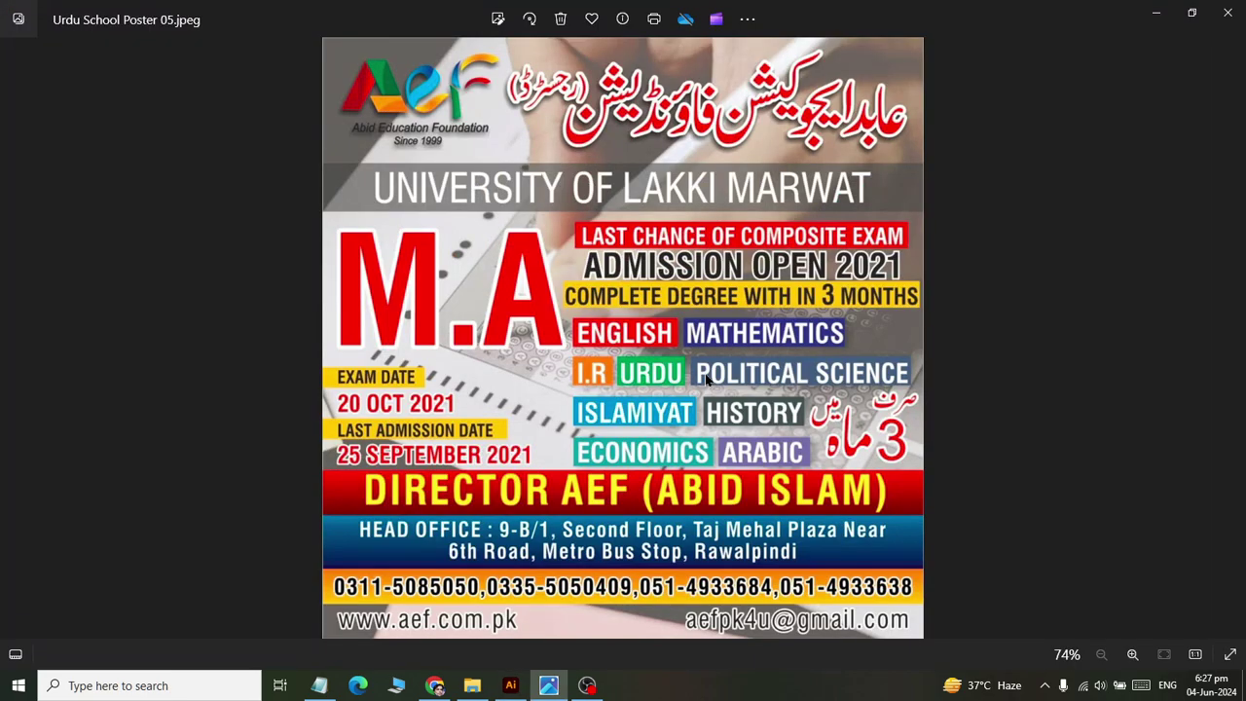
key("alt+Tab")
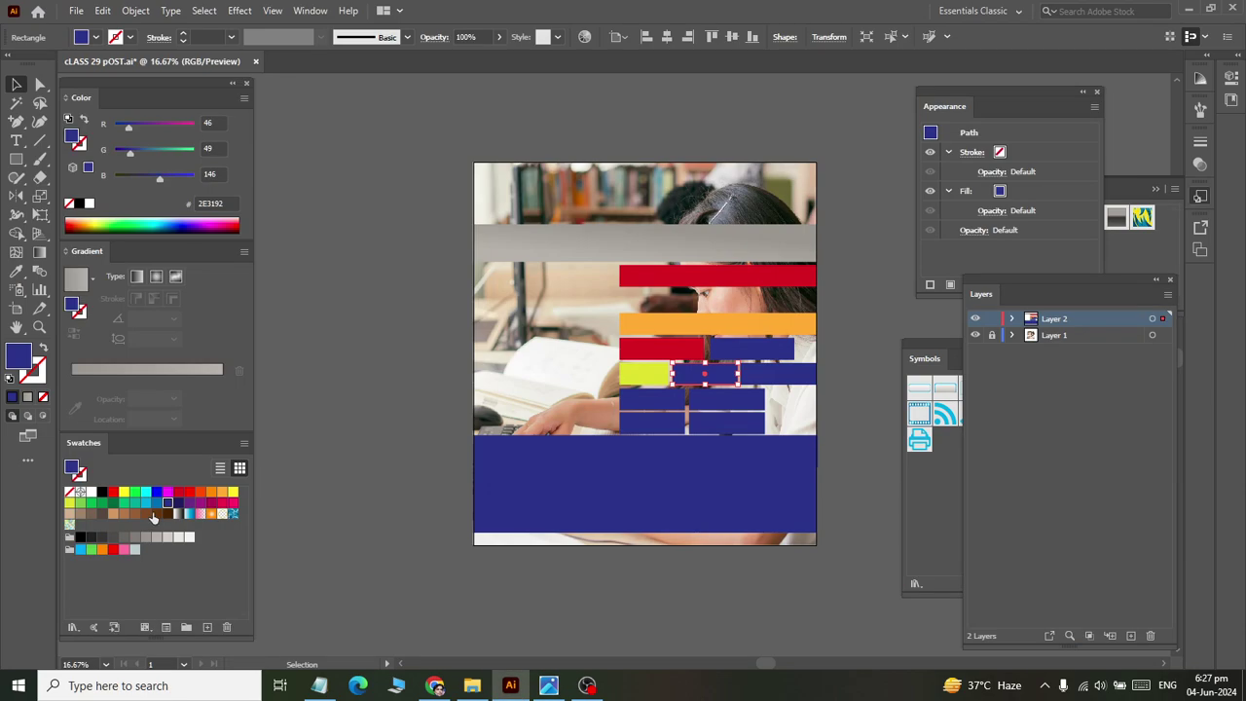
left_click(93, 503)
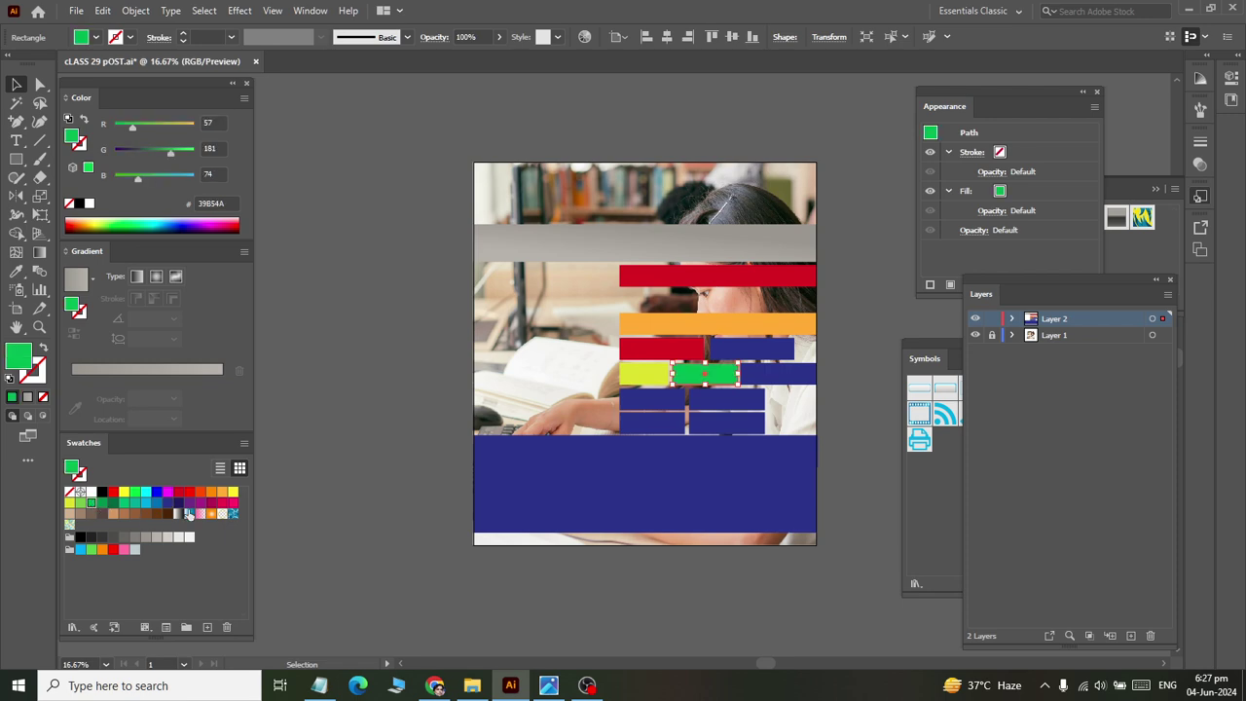
left_click(801, 383)
key("alt+Tab")
key("alt+Tab")
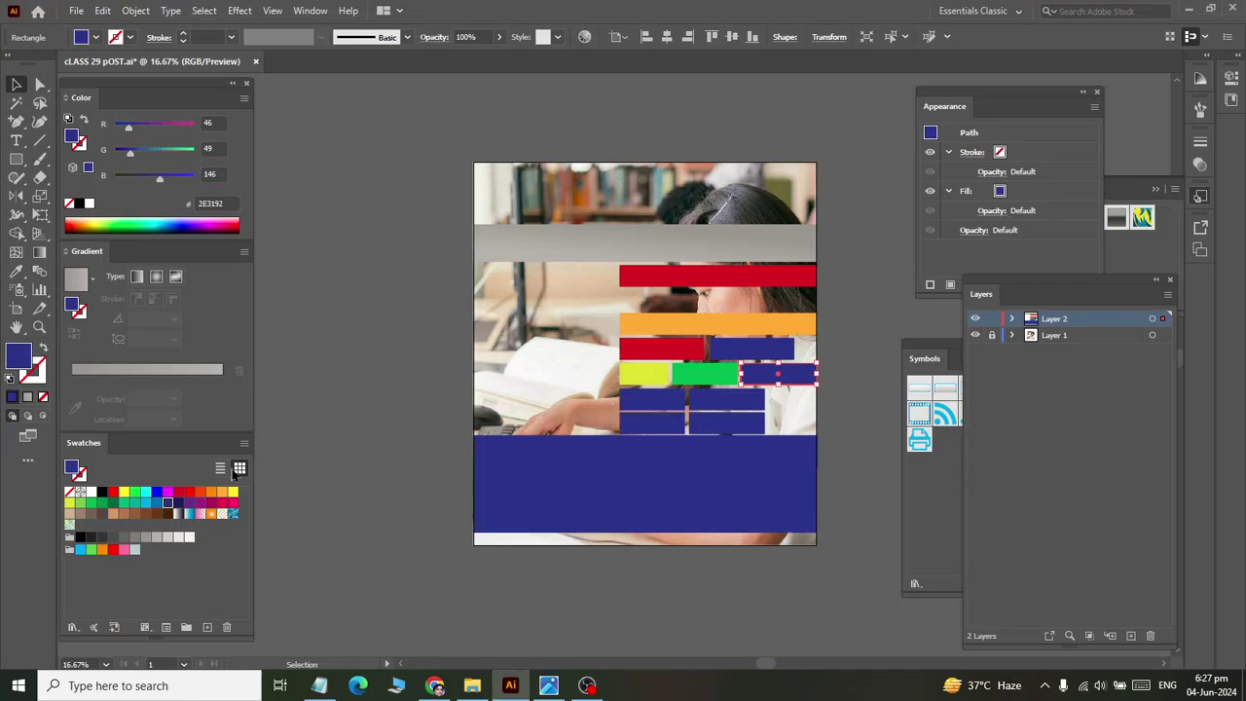
left_click(161, 504)
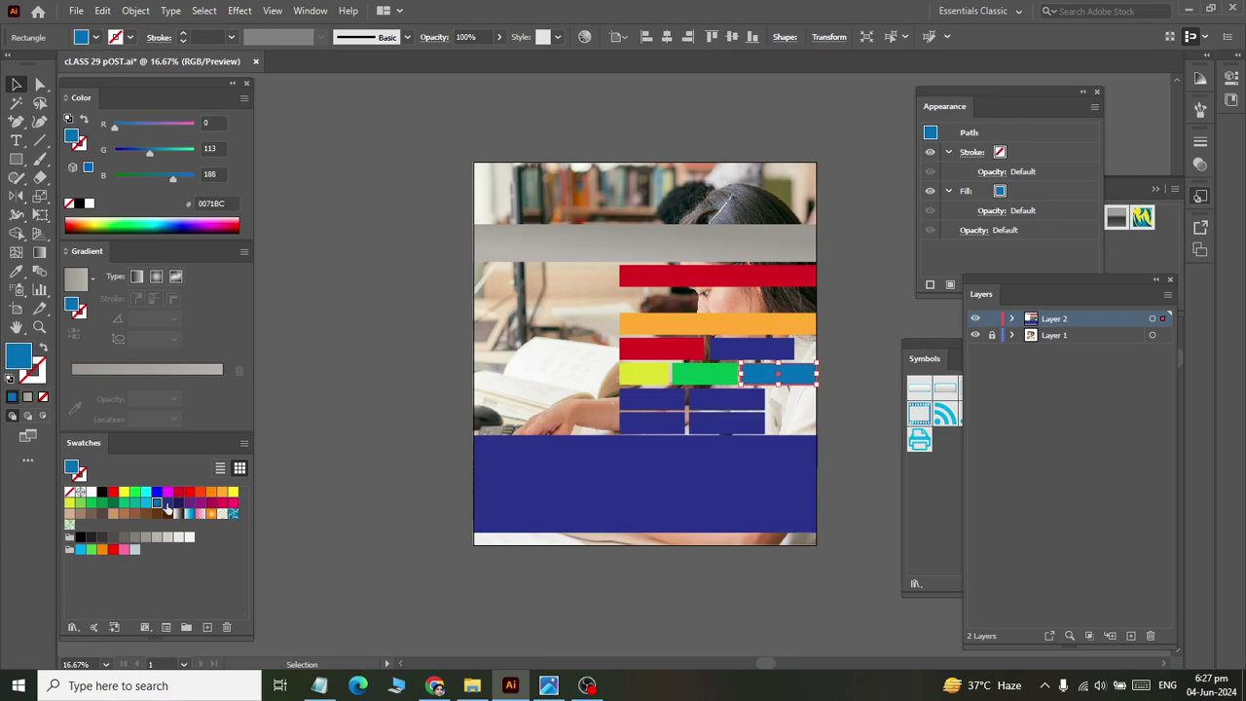
Colour the brick in the row below cyan.
left_click(629, 398)
key("alt+Tab")
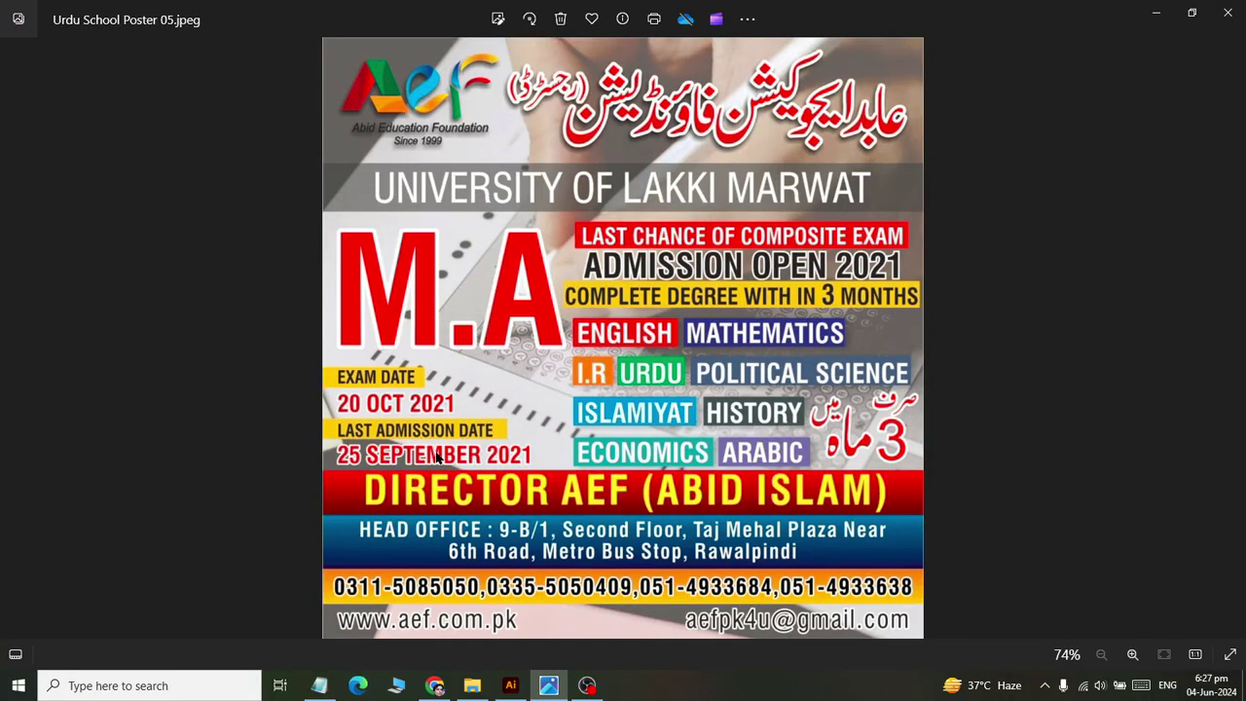
key("alt+Tab")
left_click(146, 504)
key("alt+Tab")
key("alt+Tab")
Colour the dark blue brick beside the cyan one dark grey.
left_click(722, 401)
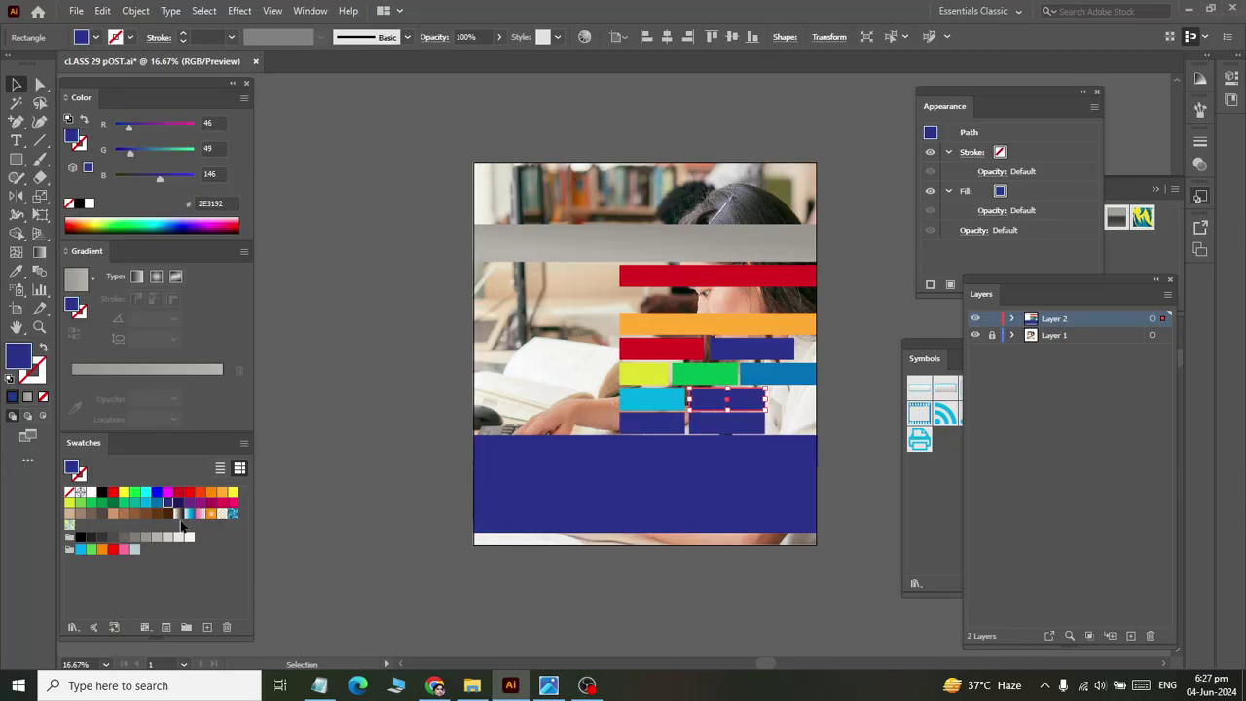
left_click(115, 541)
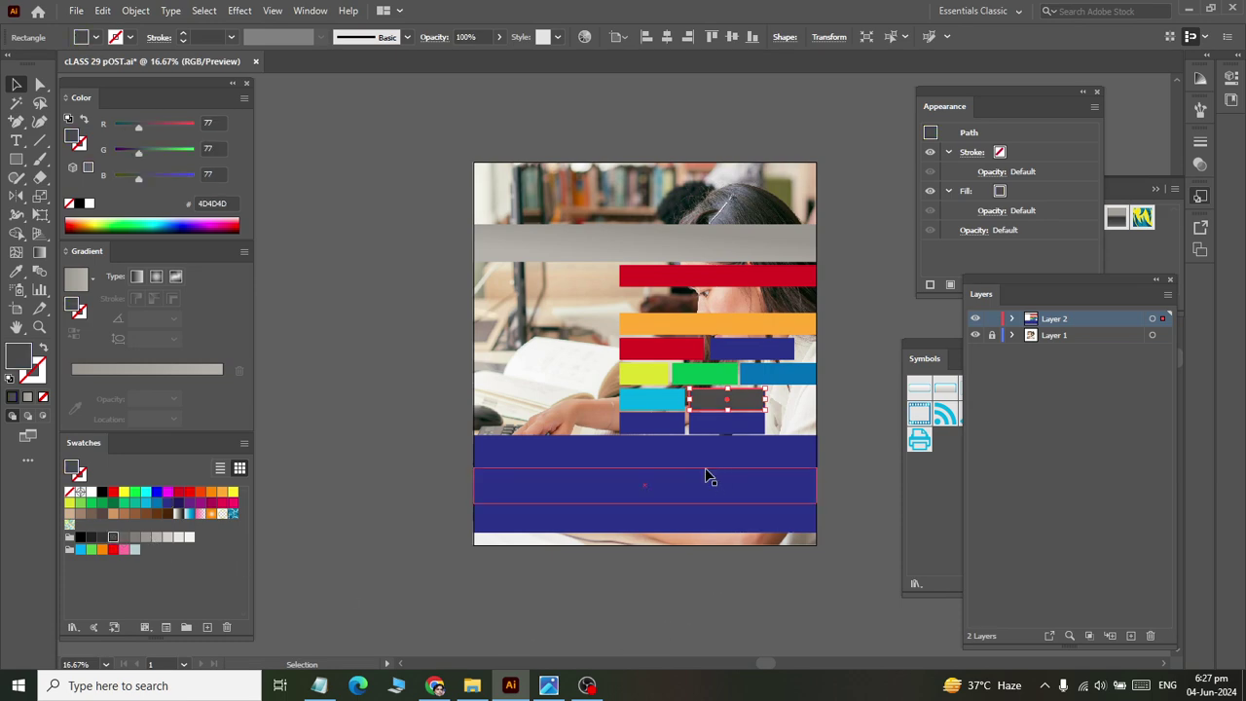
key("alt+Tab")
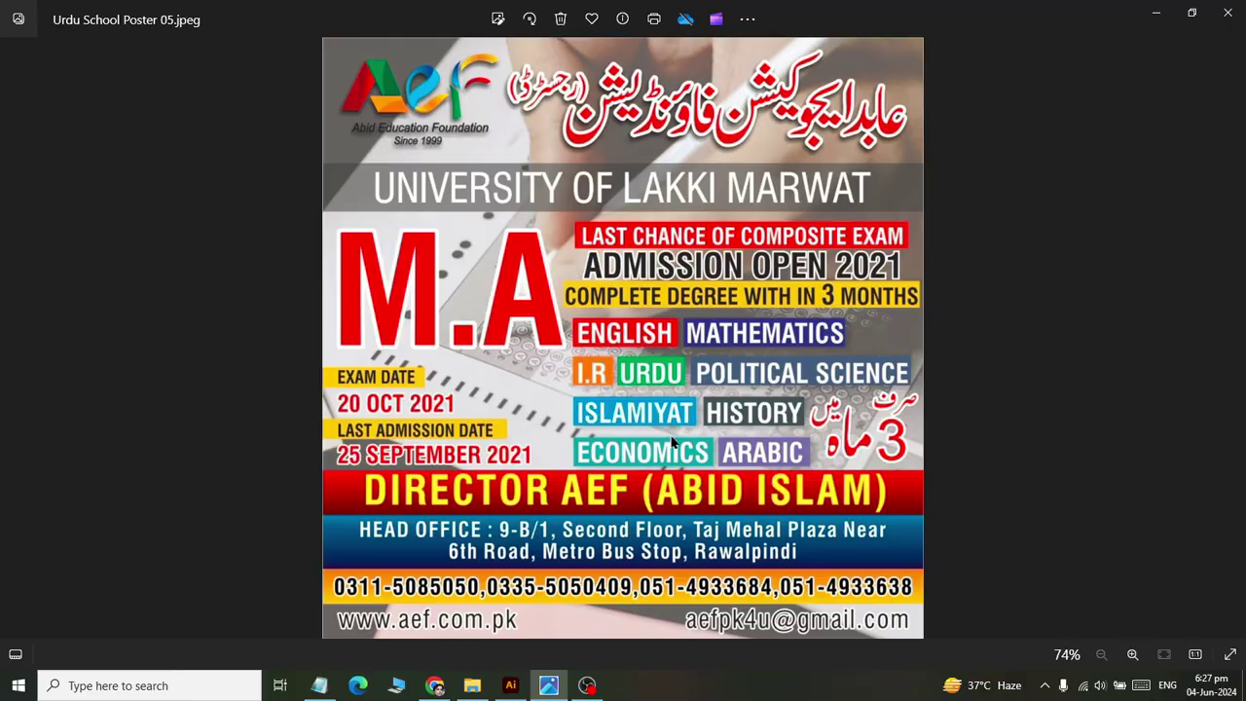
key("alt+Tab")
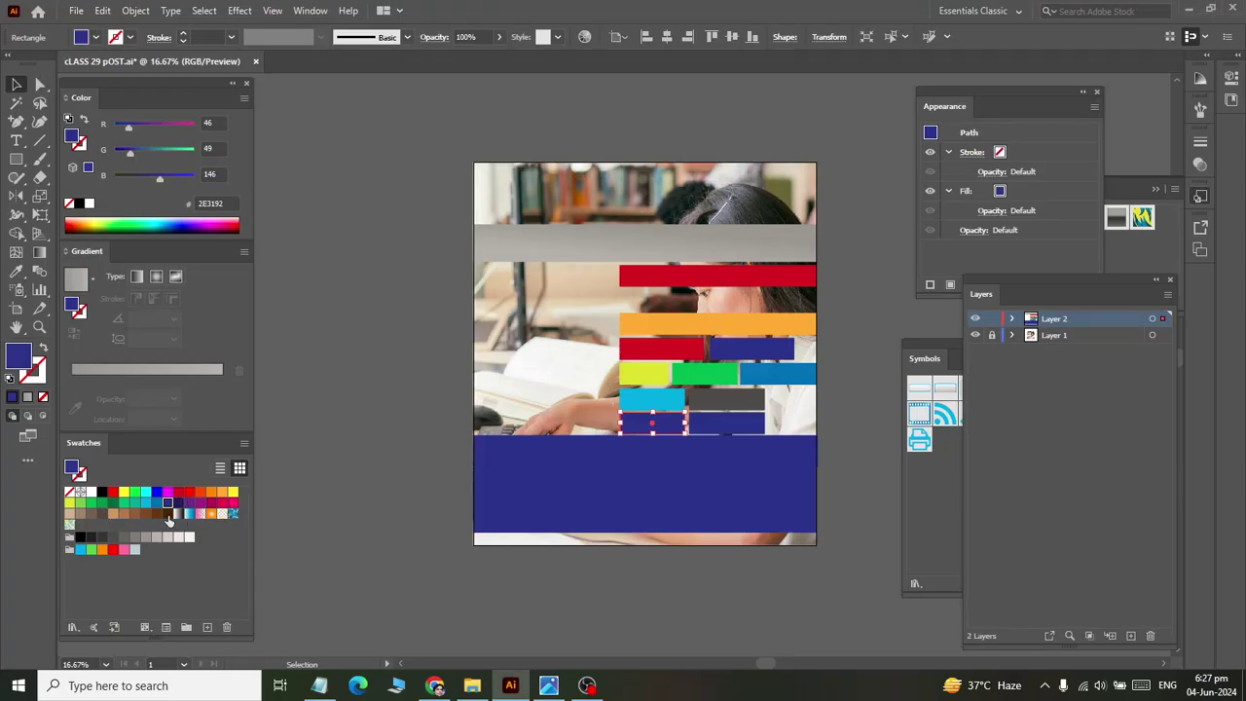
Colour the bottom-left brick brown and the bottom-right brick purple.
left_click(167, 516)
left_click(725, 424)
key("alt+Tab")
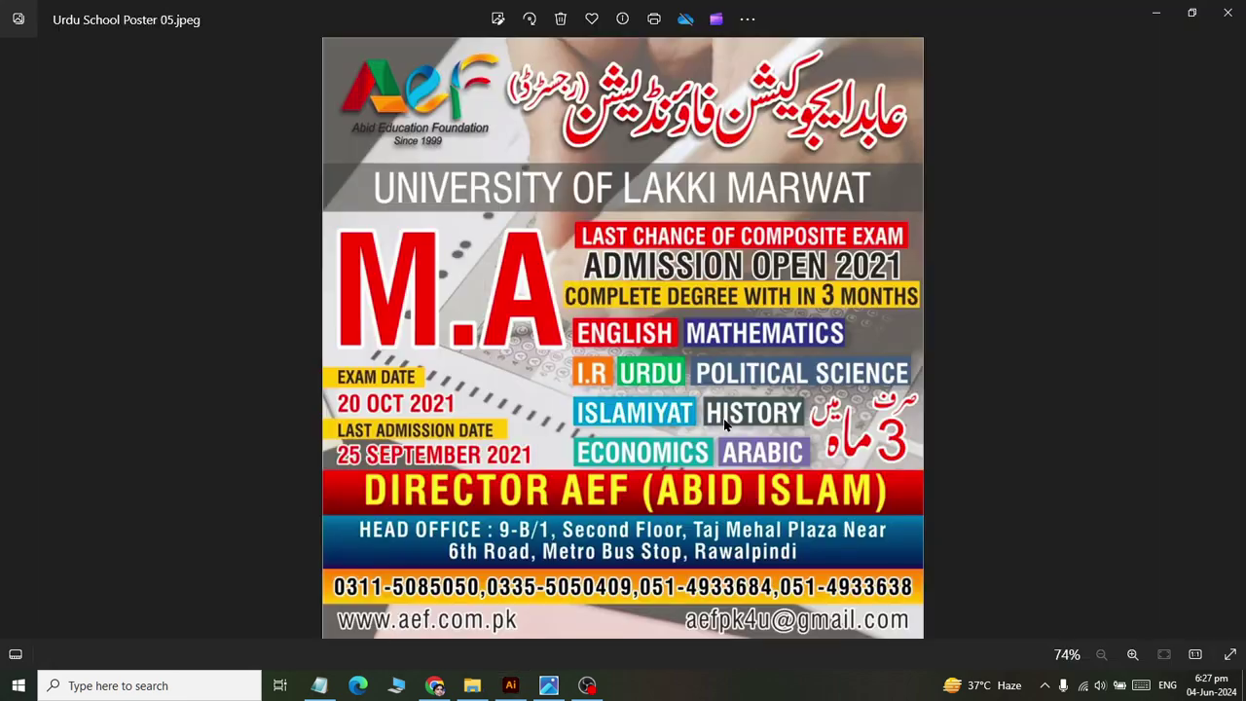
key("alt+Tab")
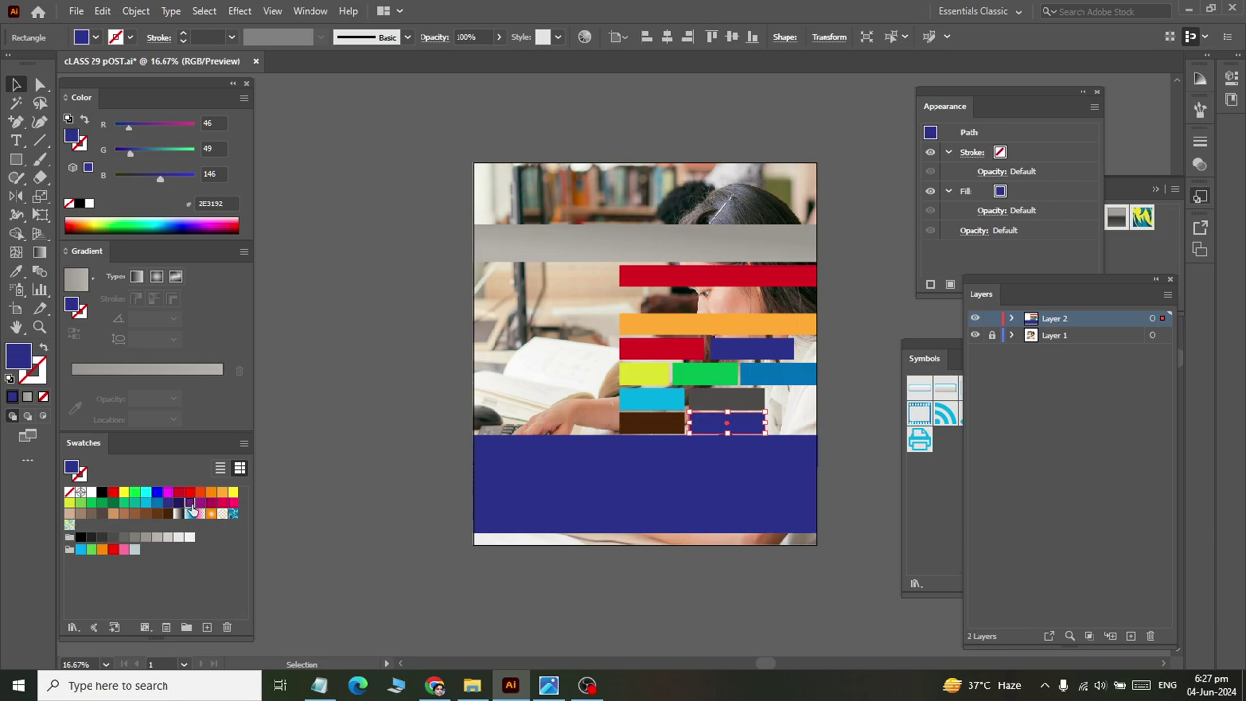
left_click(191, 505)
left_click(759, 587)
key("alt+Tab")
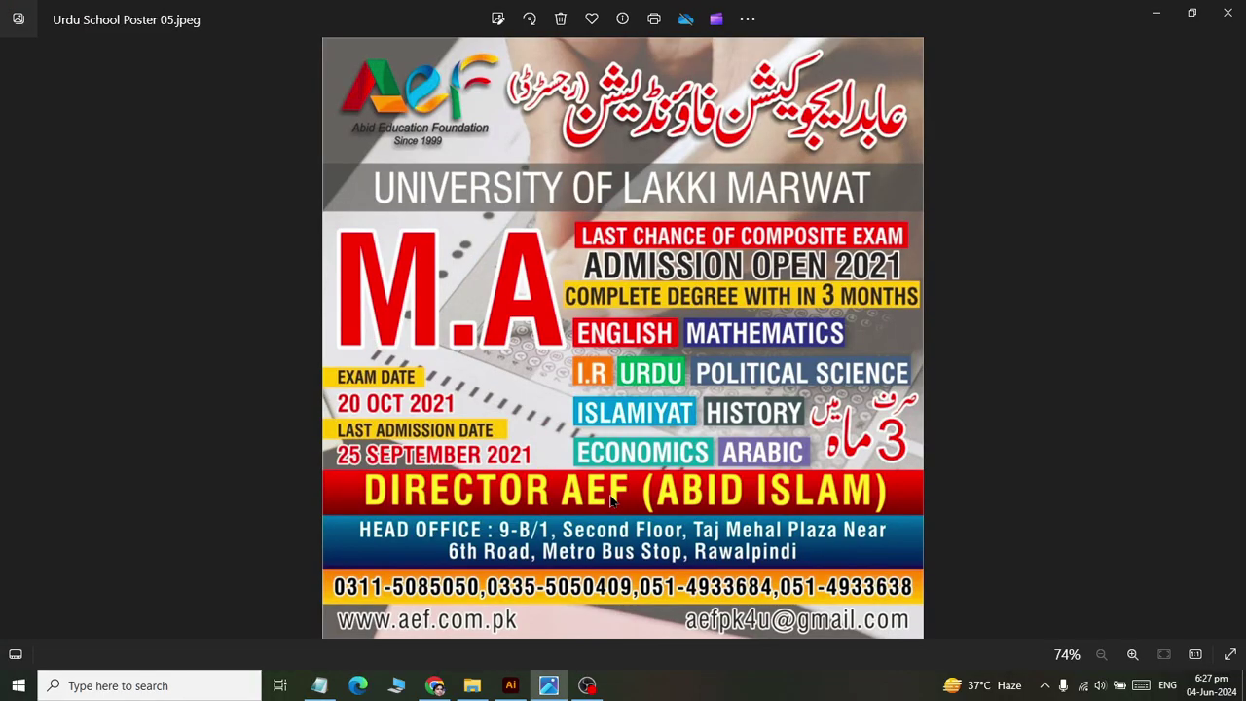
key("alt+Tab")
left_click(605, 459)
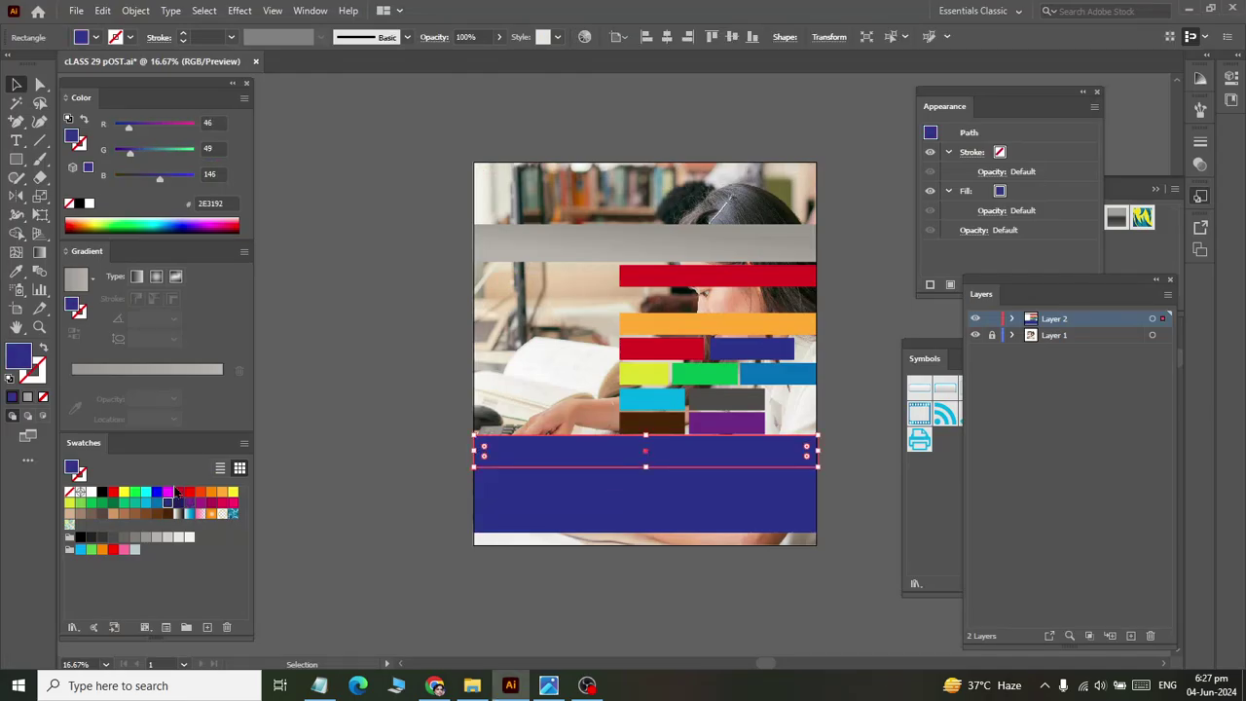
Fill the bar with a linear gradient of bright red to crimson stops.
left_click(205, 370)
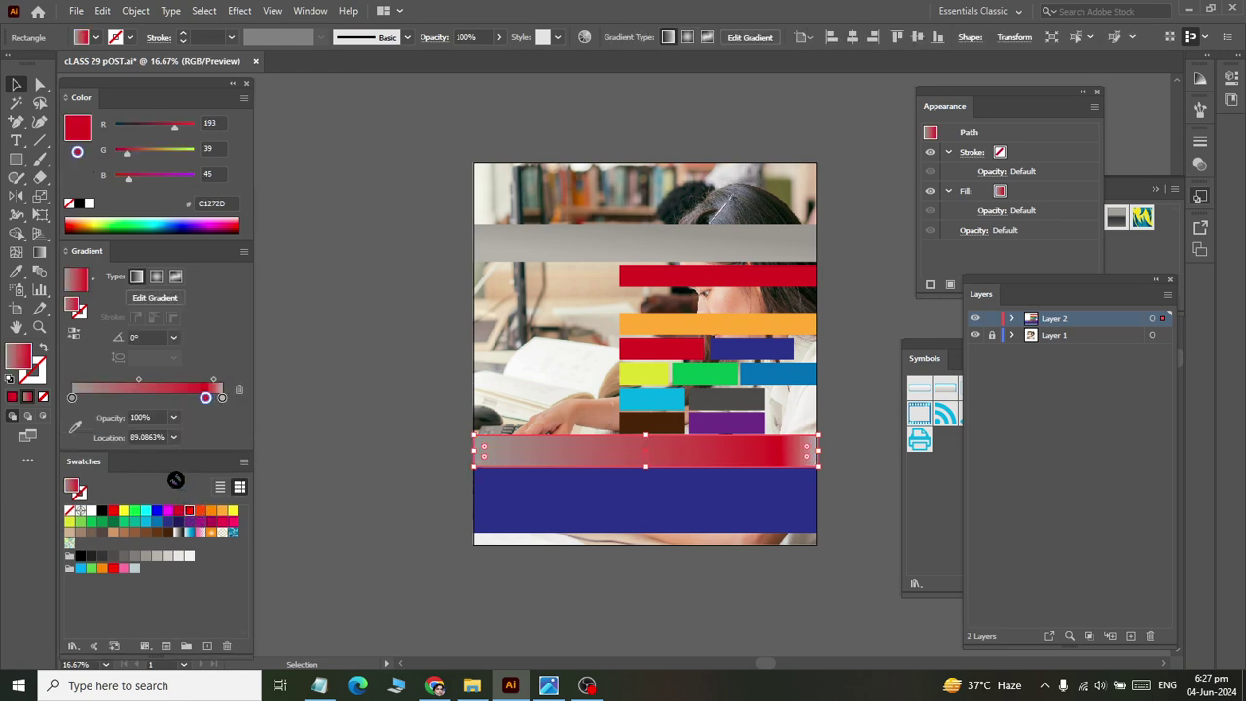
mouse_move(193, 516)
left_mouse_down()
mouse_move(98, 395)
mouse_move(177, 426)
left_mouse_up()
left_click(72, 398)
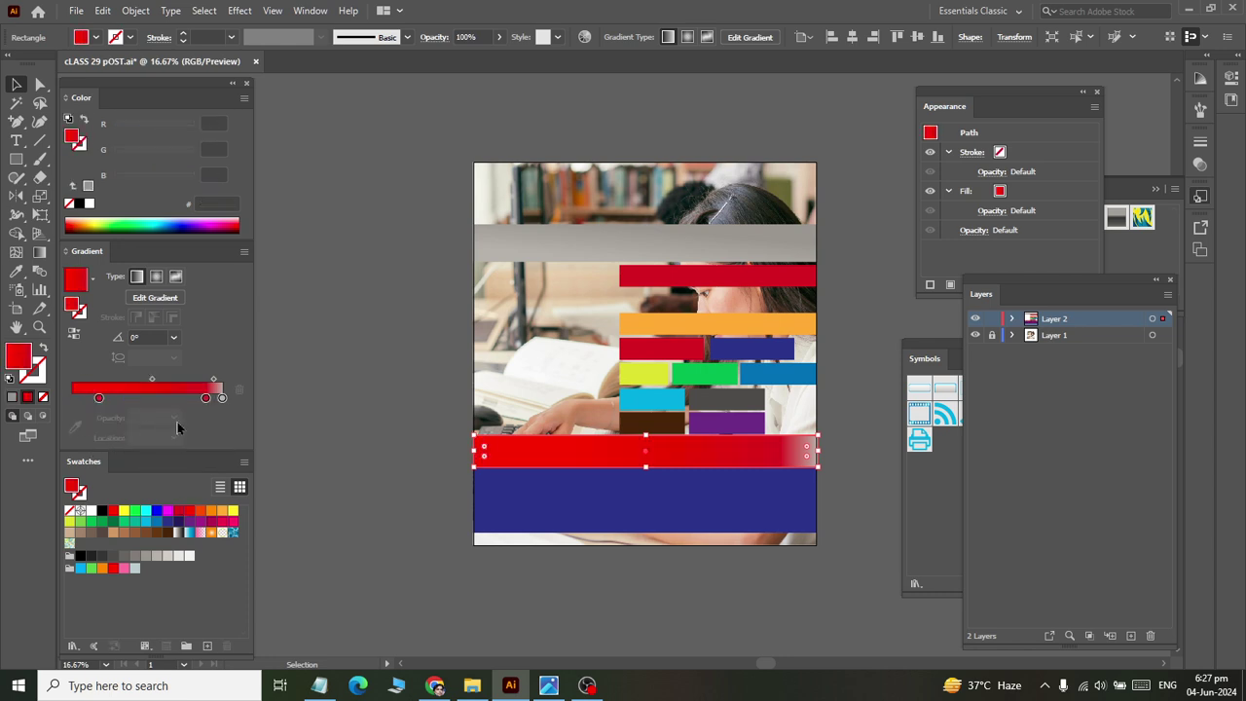
left_click(222, 398)
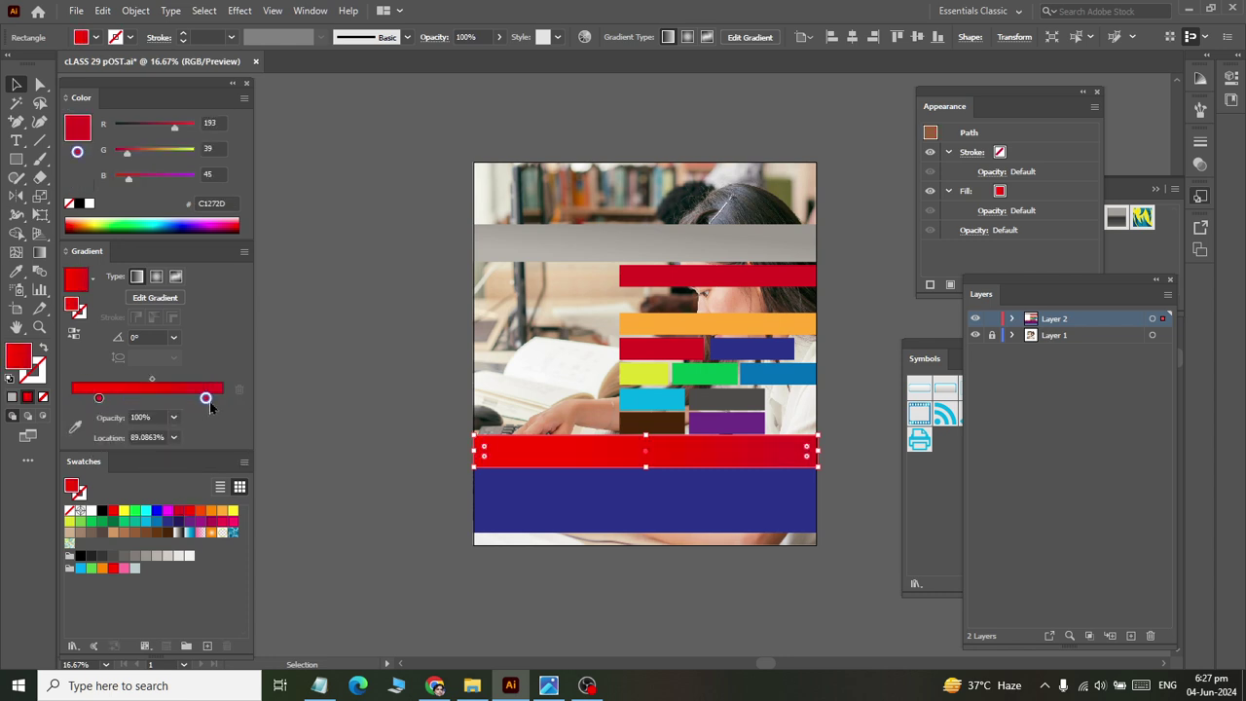
left_click_drag(99, 398, 72, 398)
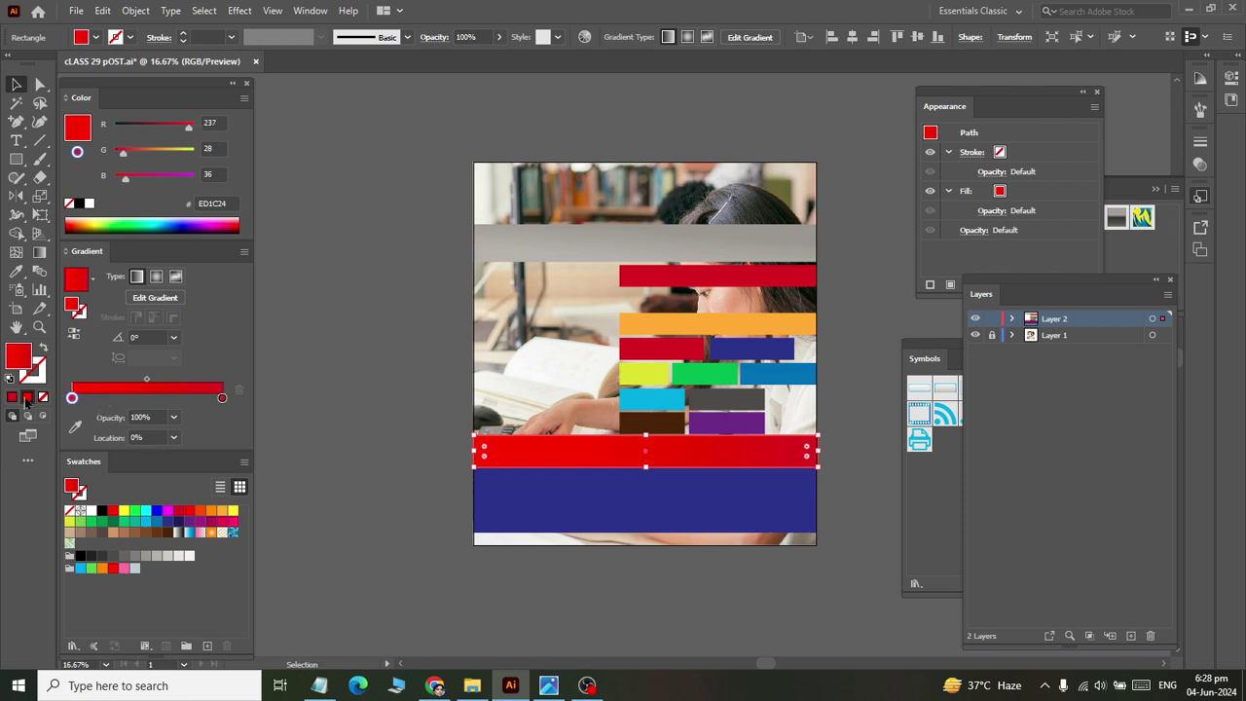
left_click(222, 398)
Drag the red gradient vertically so it shades from top to bottom.
left_click(40, 251)
left_click_drag(620, 432, 624, 461)
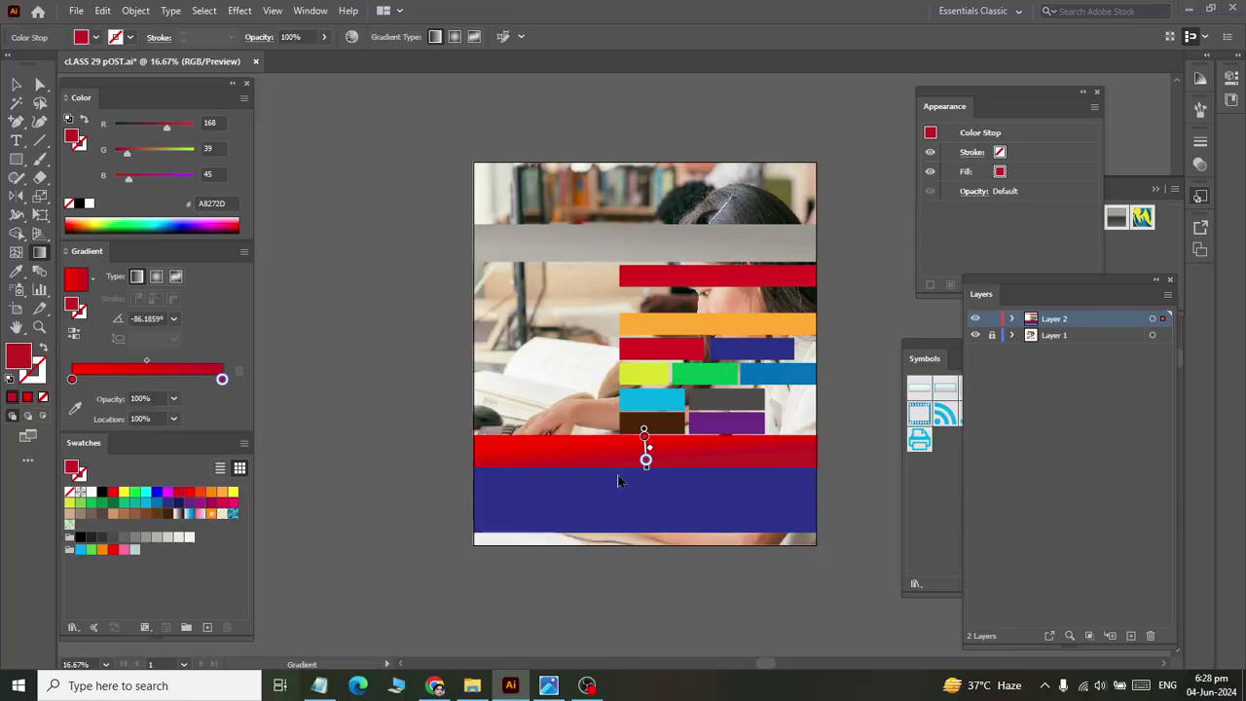
key("alt+Tab")
key("alt+Tab")
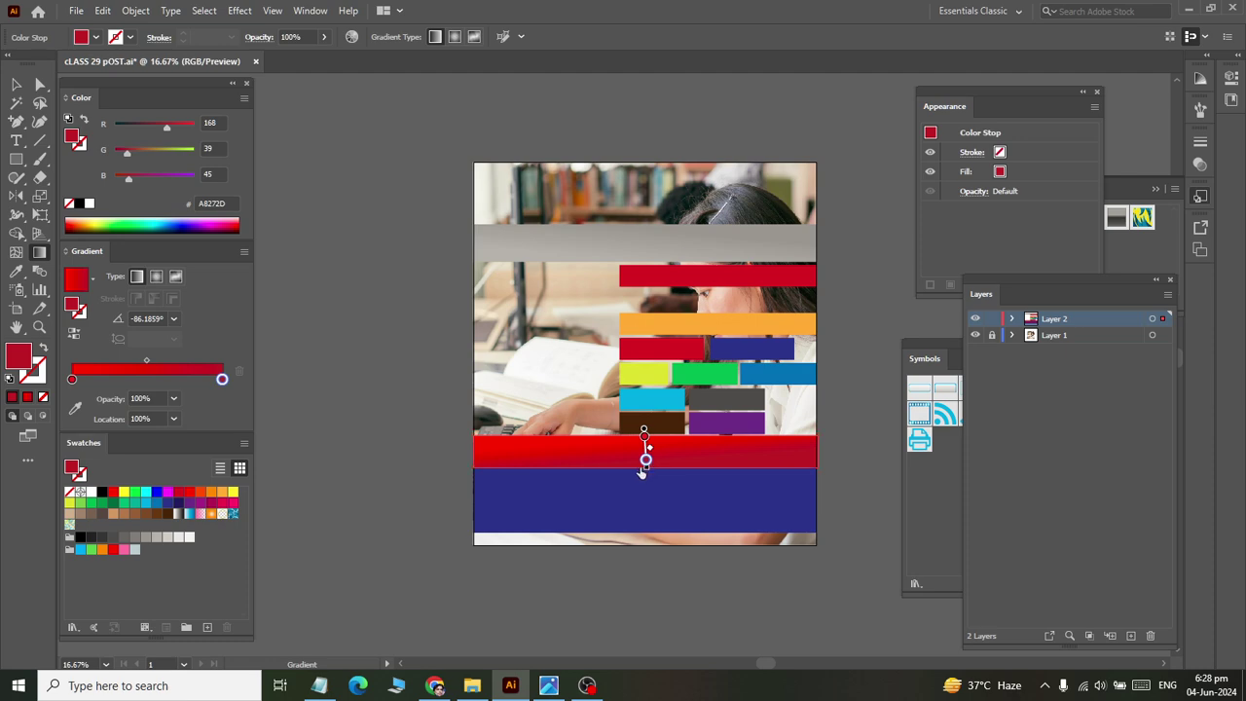
left_click(17, 84)
left_click(447, 388)
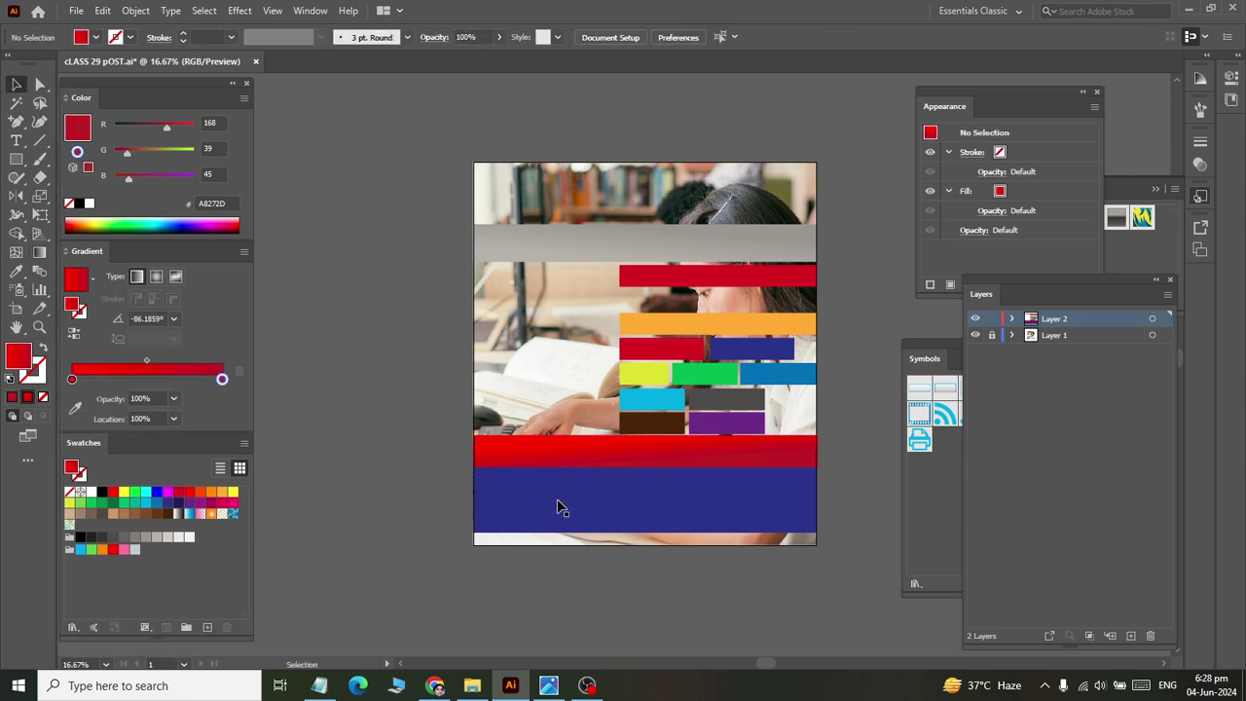
key("alt+Tab")
key("alt+Tab")
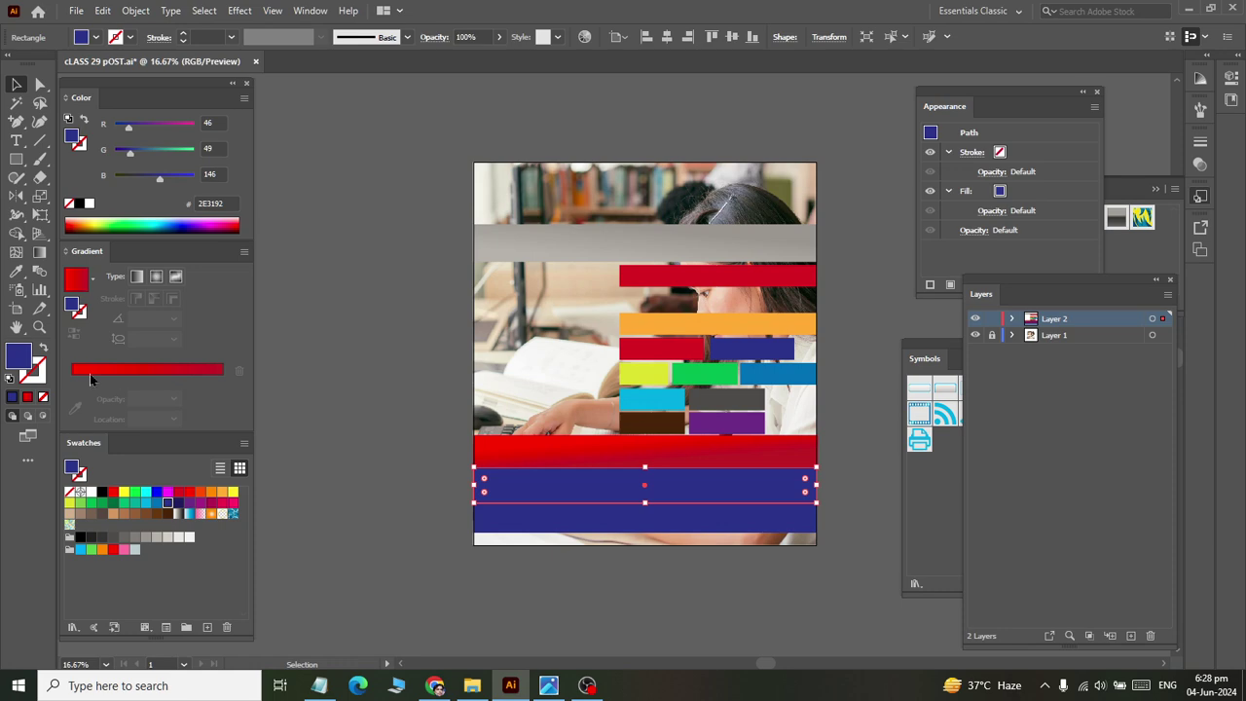
Replace the bar's gradient with blue and navy stops running vertically at -90°.
mouse_move(176, 501)
left_mouse_down()
mouse_move(193, 386)
mouse_move(188, 397)
left_mouse_up()
mouse_move(155, 522)
left_mouse_down()
mouse_move(117, 397)
mouse_move(78, 448)
left_mouse_up()
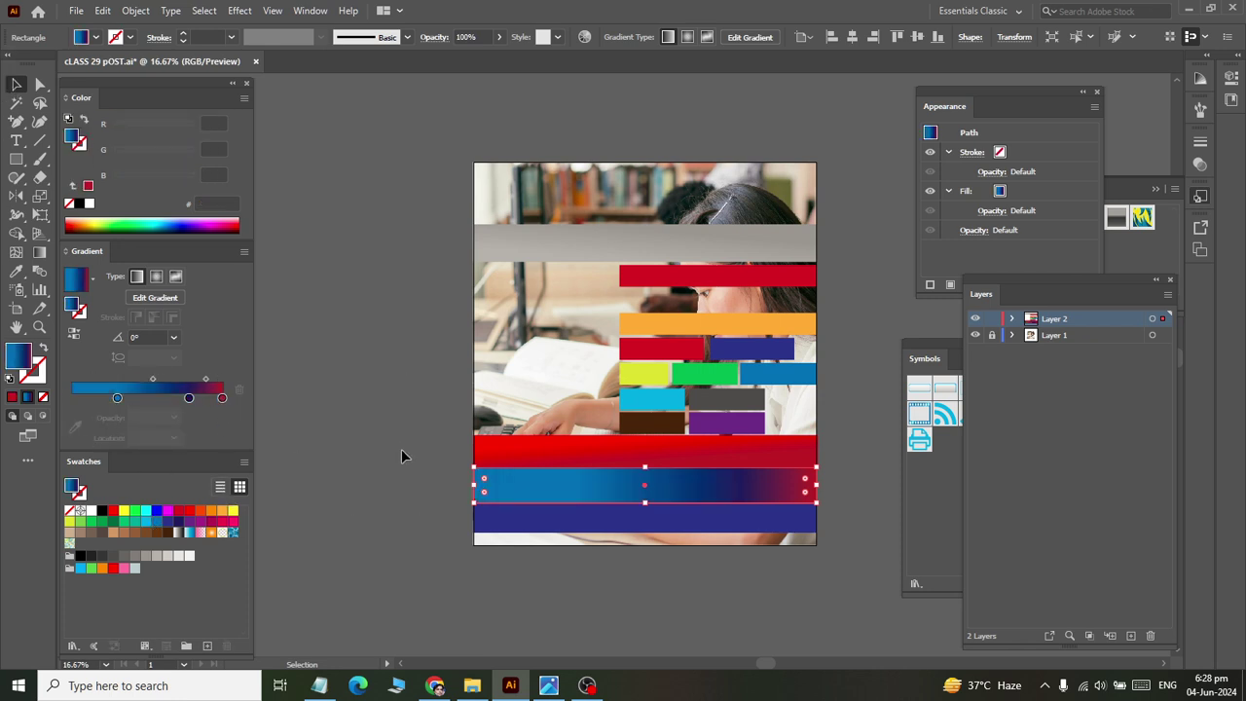
left_click_drag(222, 397, 269, 505)
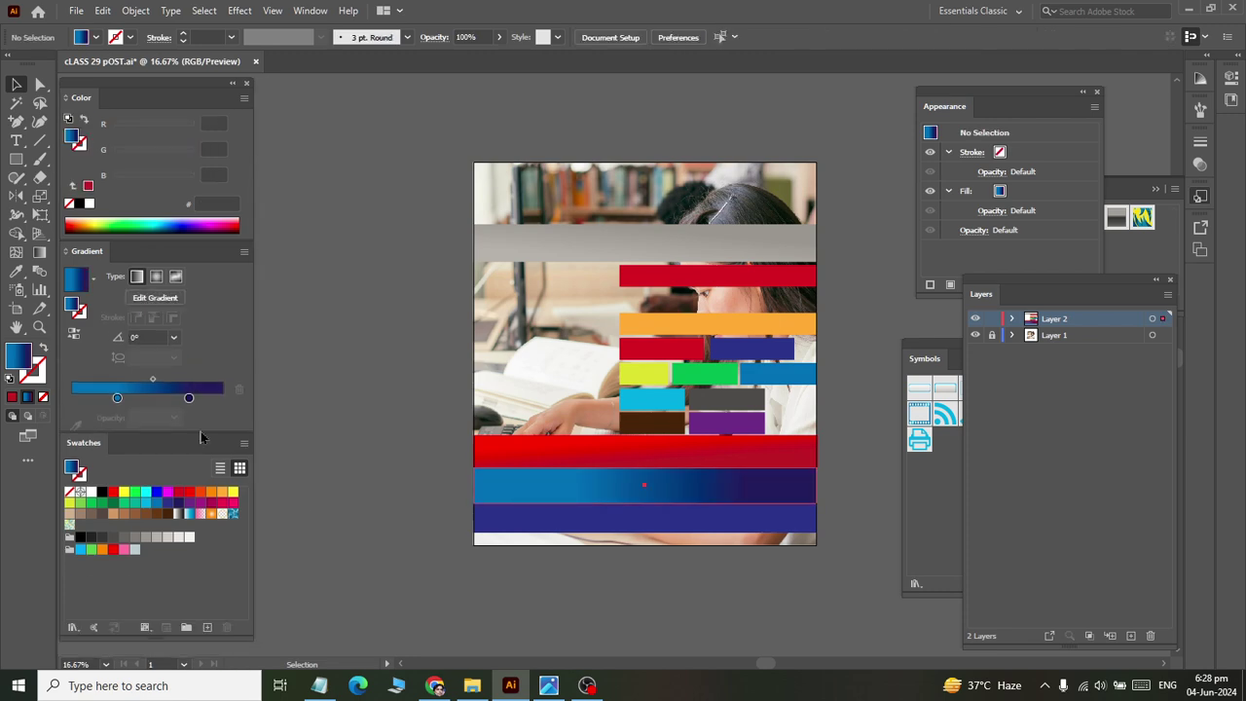
left_click(47, 255)
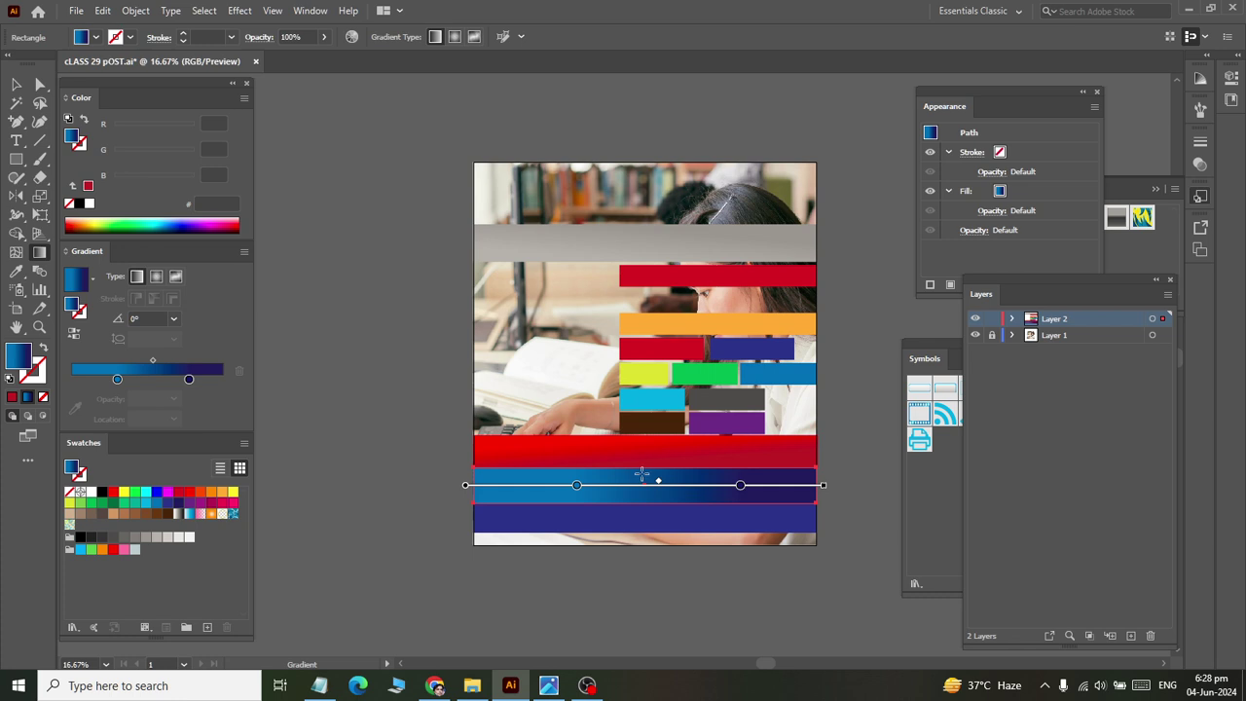
left_click_drag(644, 461, 645, 506)
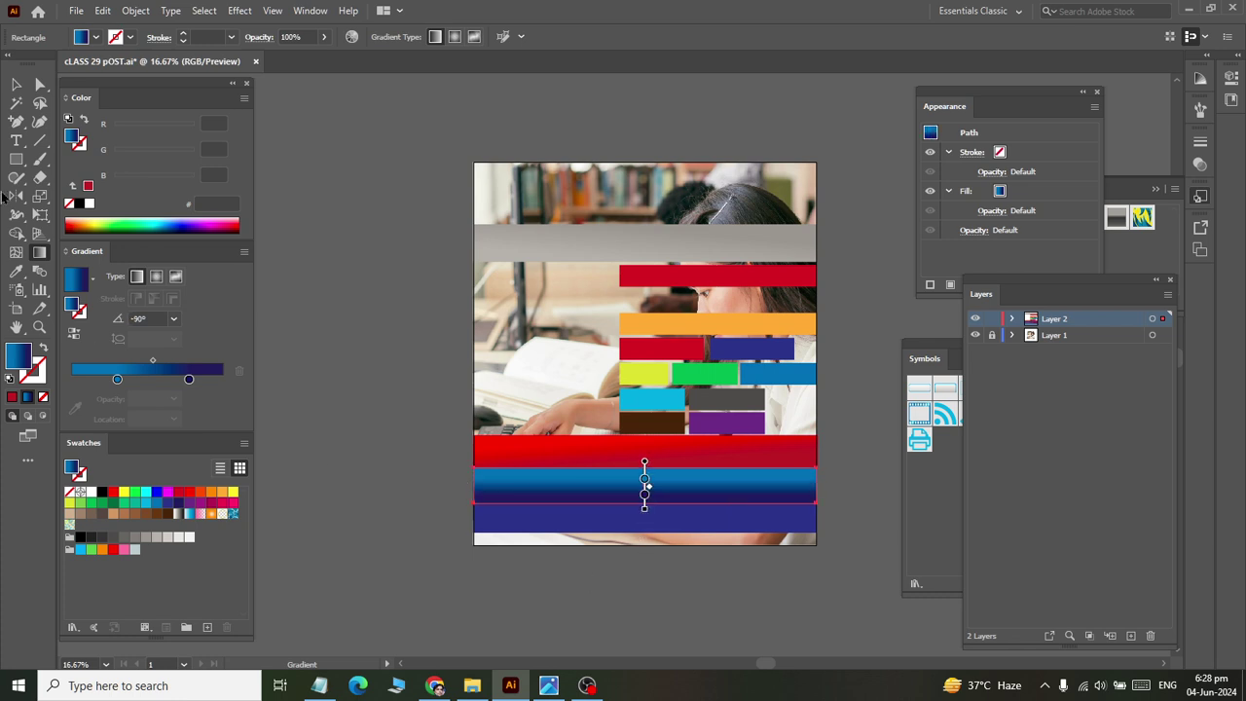
left_click(16, 84)
left_click(392, 425)
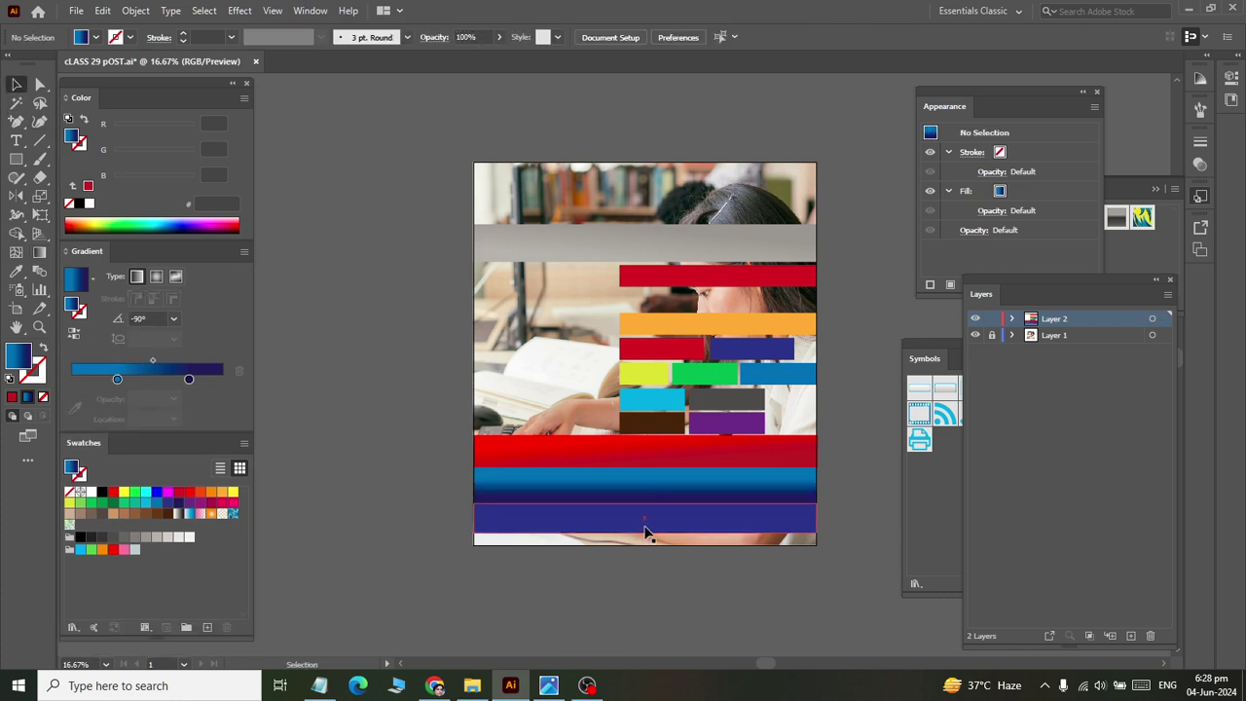
key("alt+Tab")
key("alt+Tab")
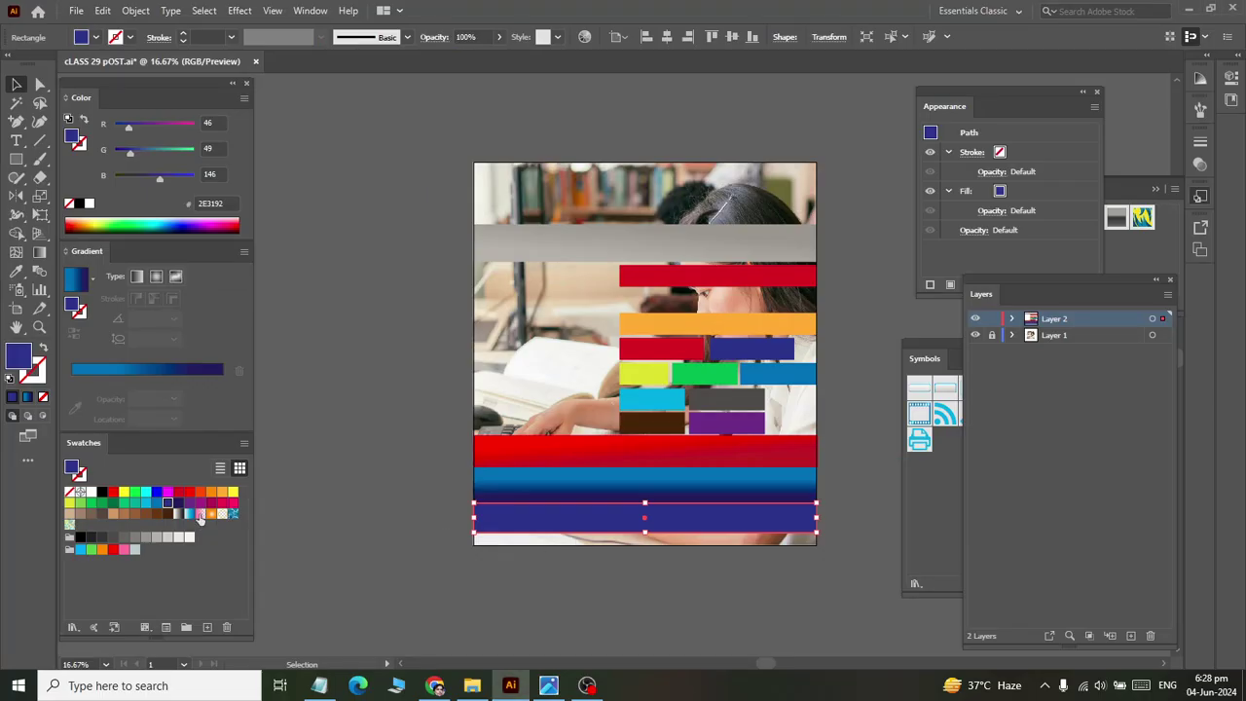
Build a yellow-to-orange gradient on the bottom bar from dragged swatches.
left_click_drag(214, 495, 198, 387)
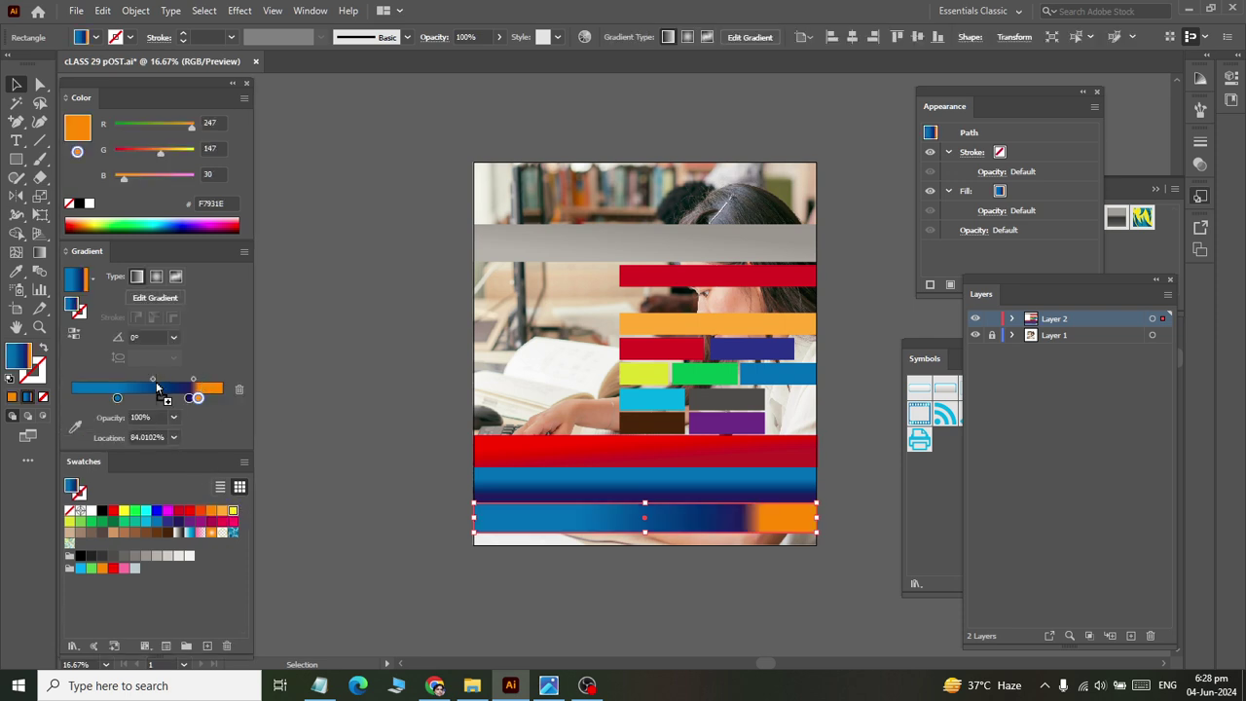
mouse_move(234, 512)
left_mouse_down()
mouse_move(156, 394)
mouse_move(122, 433)
mouse_move(71, 398)
left_mouse_up()
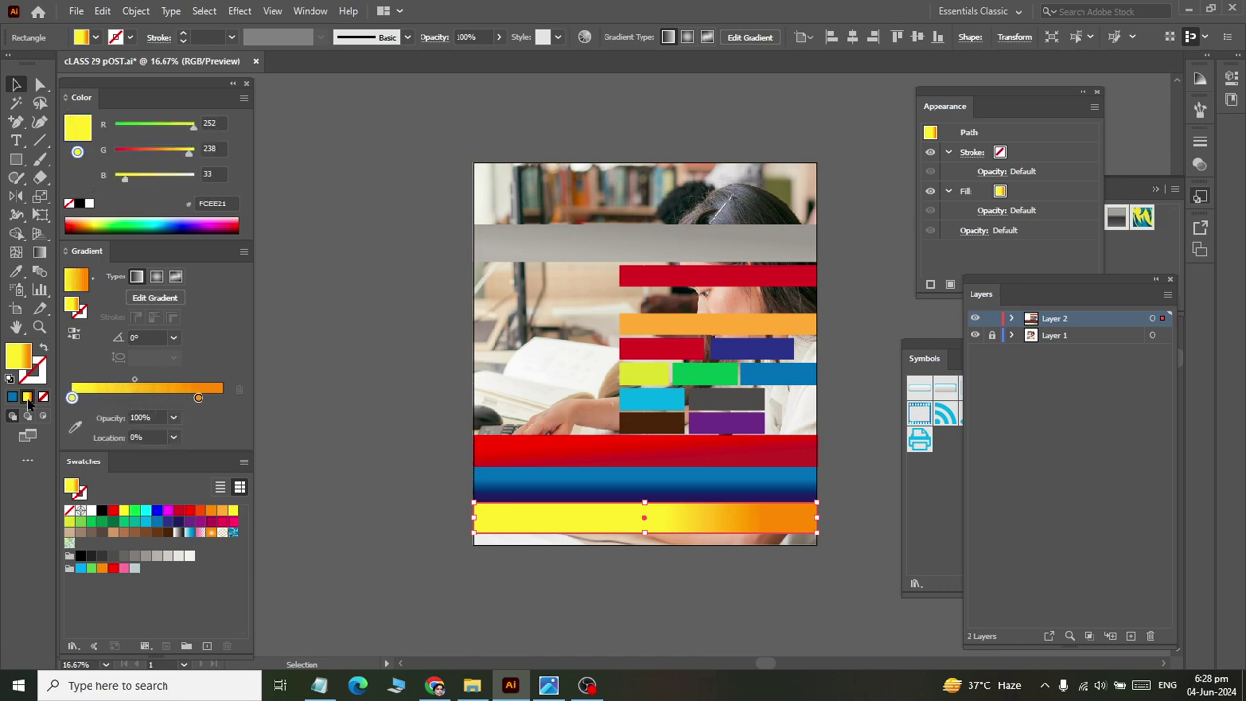
left_click_drag(197, 398, 211, 398)
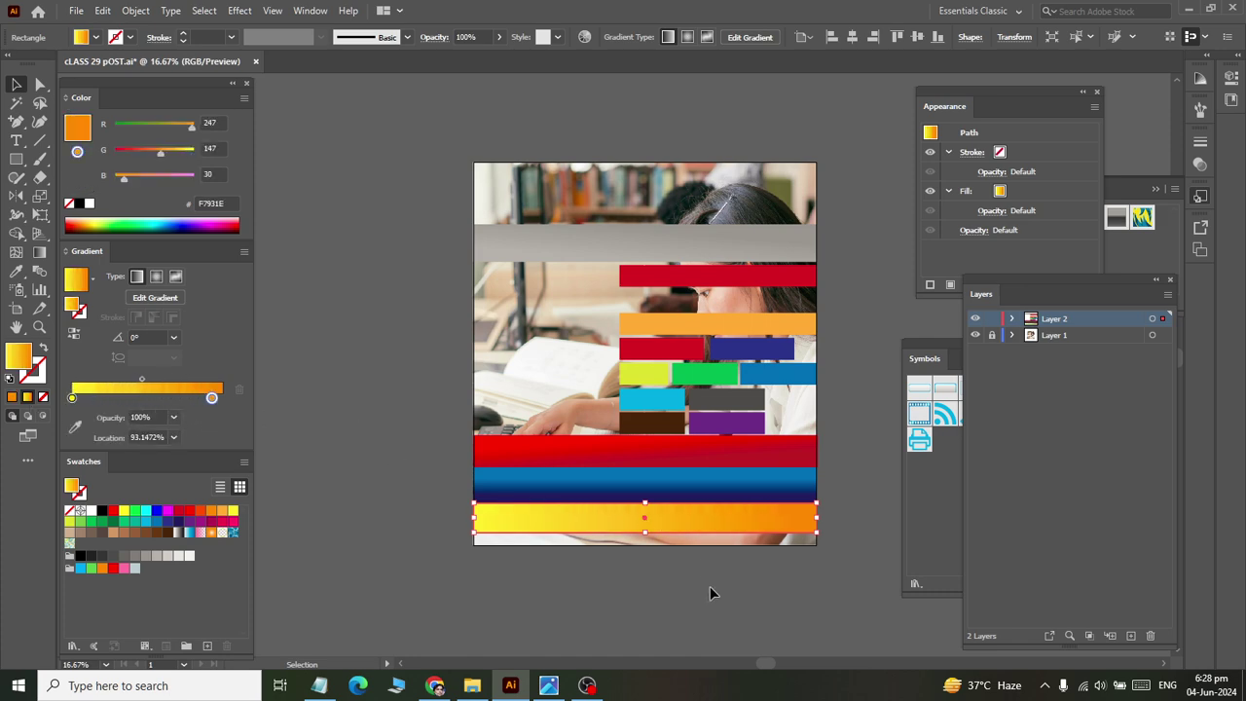
left_click(40, 270)
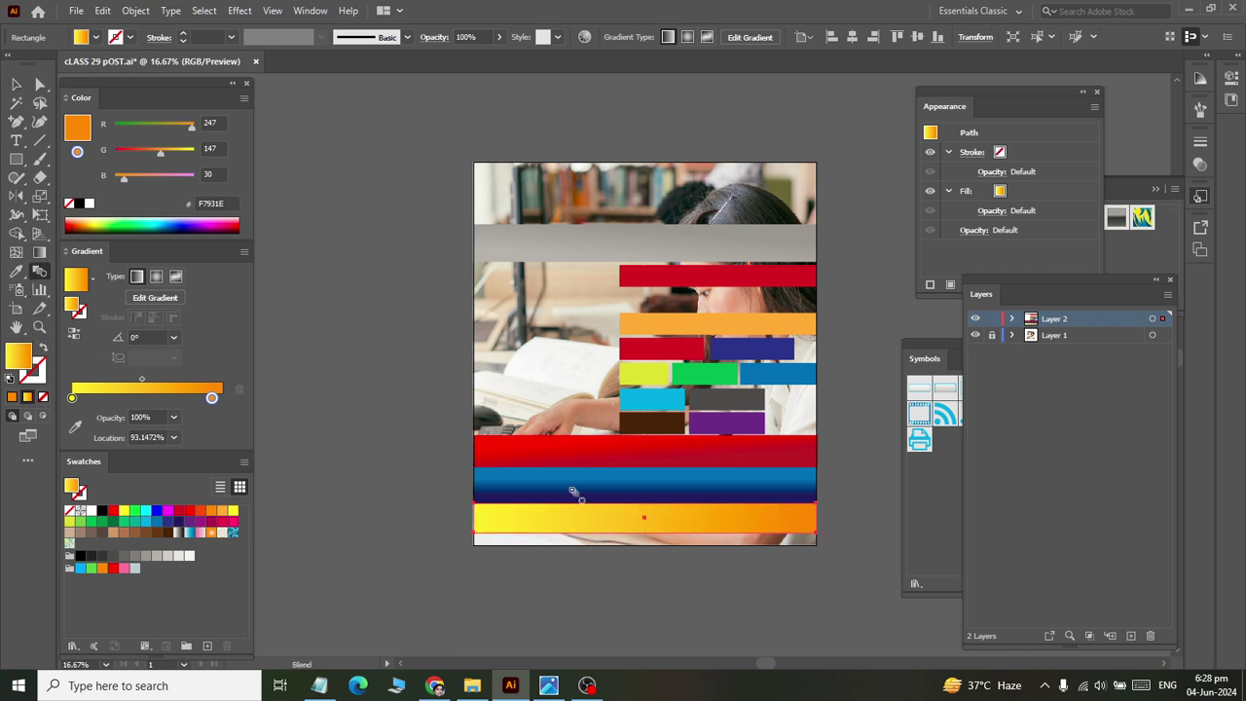
left_click(16, 85)
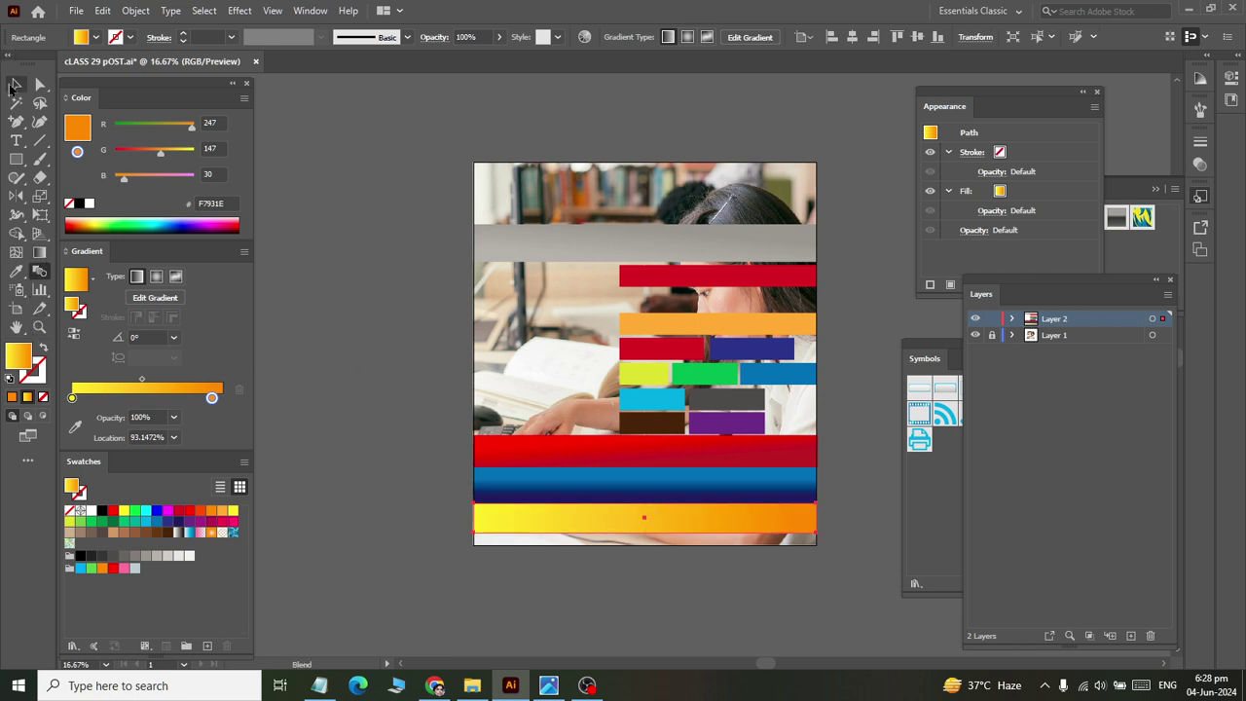
left_click(362, 394)
Make the bottom bar's yellow-to-orange gradient run vertically.
left_click(615, 525)
key("g")
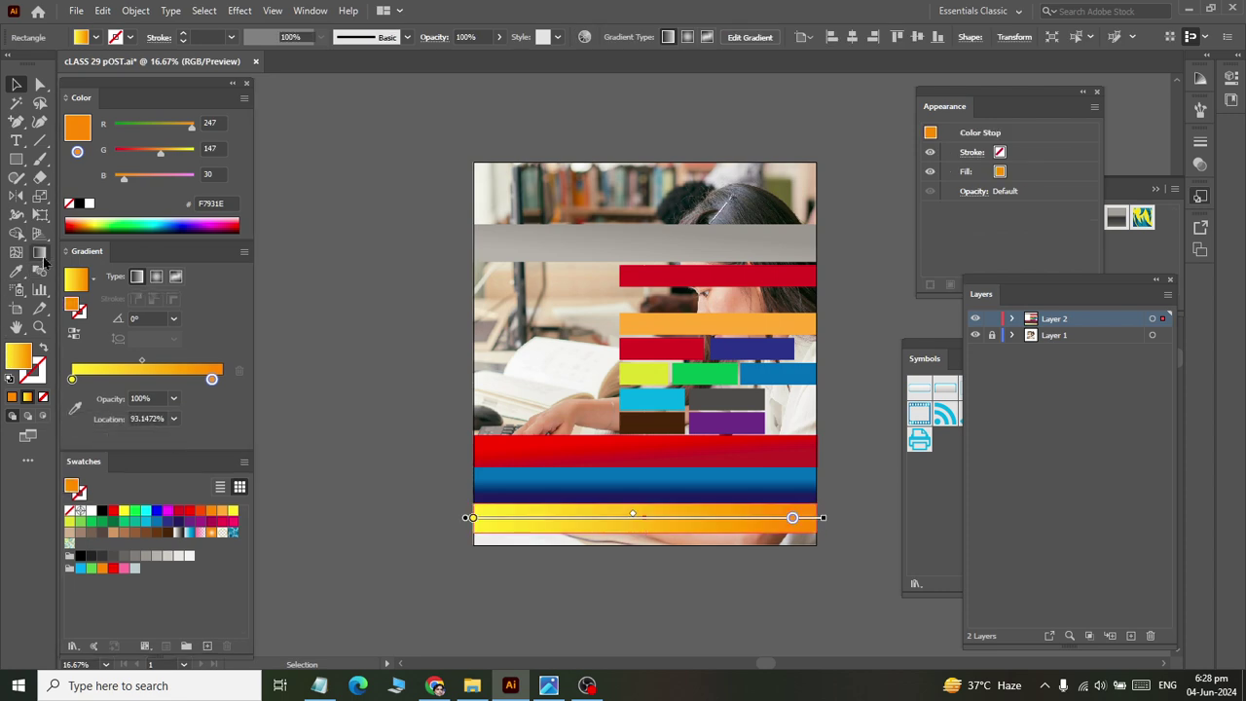
left_click_drag(650, 496, 644, 535)
left_click(17, 83)
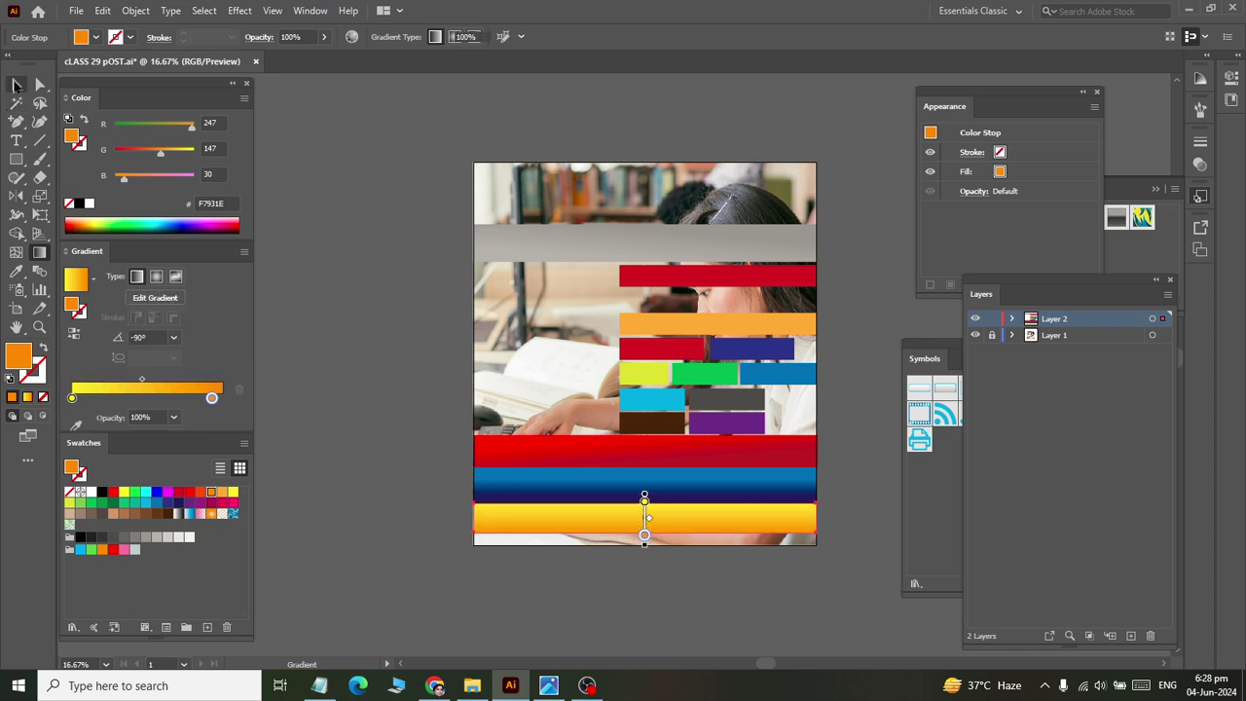
left_click(339, 296)
key("alt+Tab")
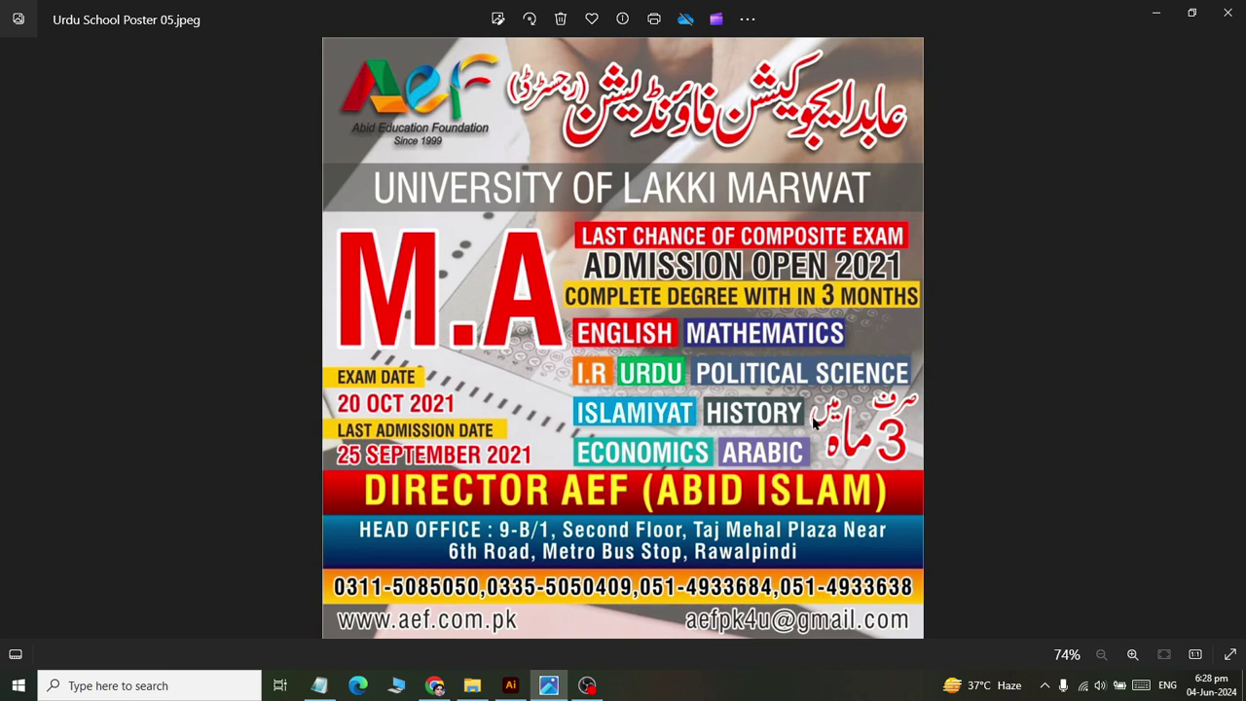
key("alt+Tab")
key("alt+Tab")
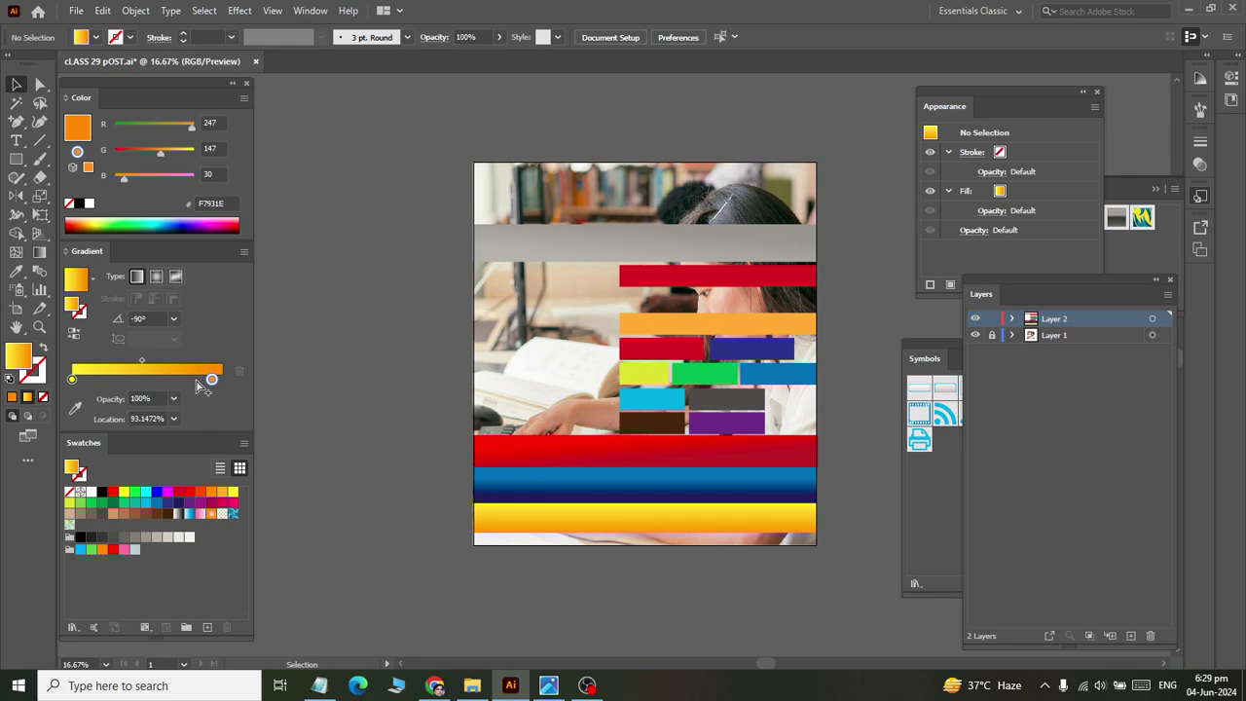
Move the orange stop to 100% and save the poster.
left_click_drag(216, 380, 299, 393)
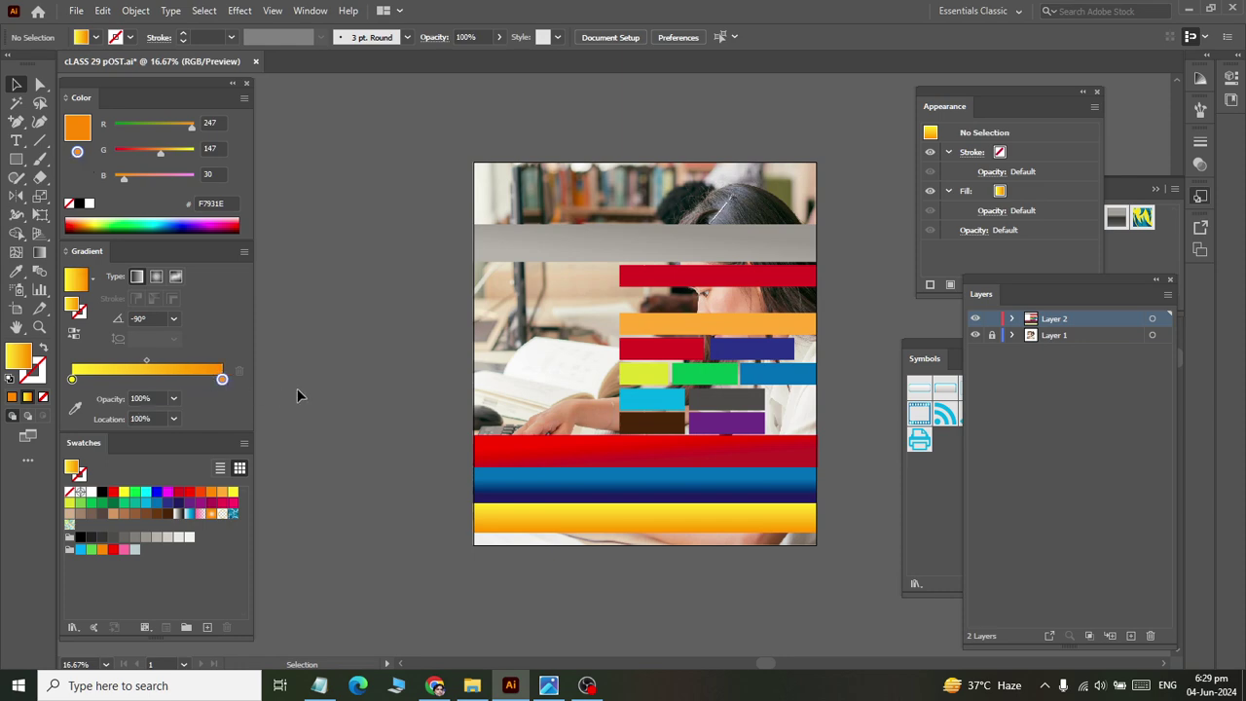
key("a")
key("ctrl+s")
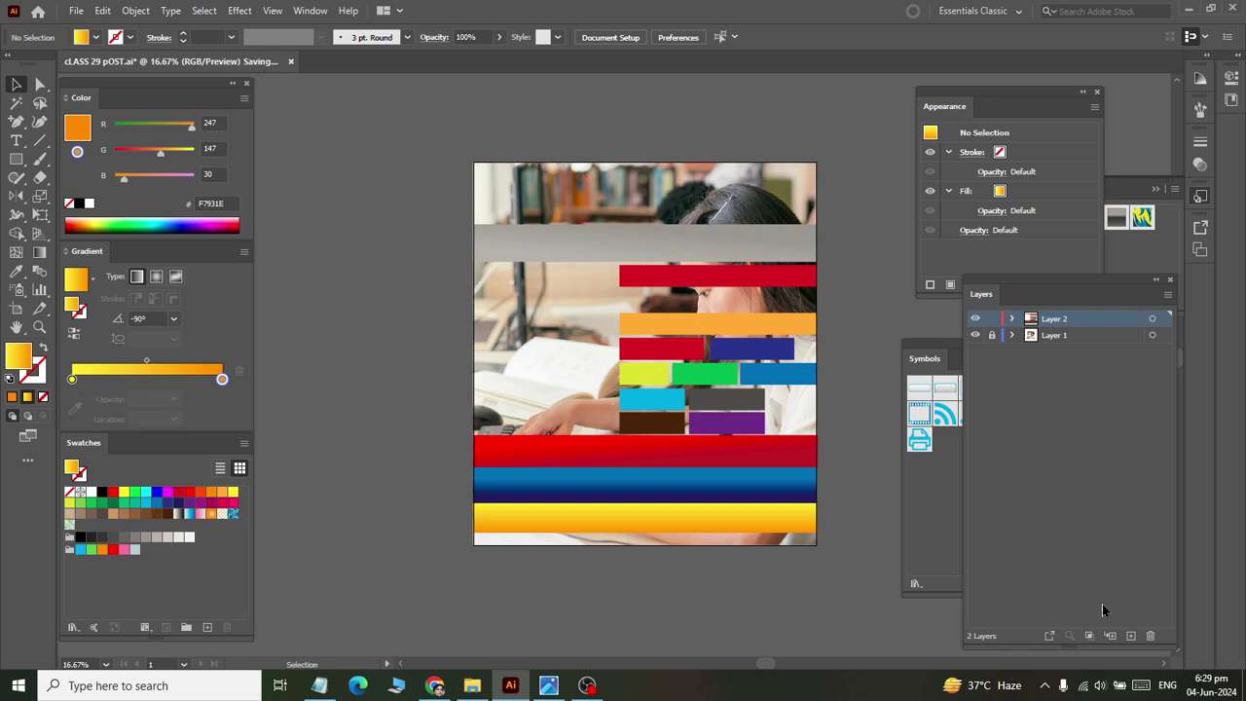
Lock Layer 2 and add a new Layer 3 for the title.
left_click(991, 319)
left_click(1130, 635)
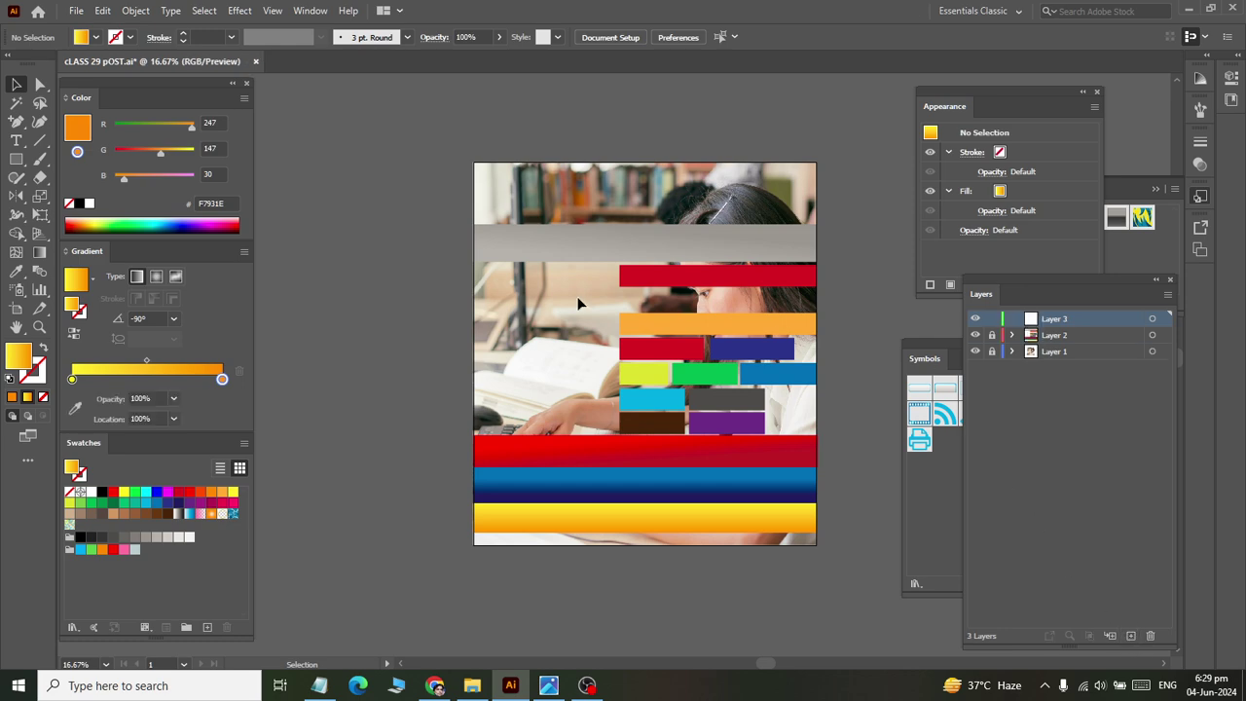
left_click(16, 140)
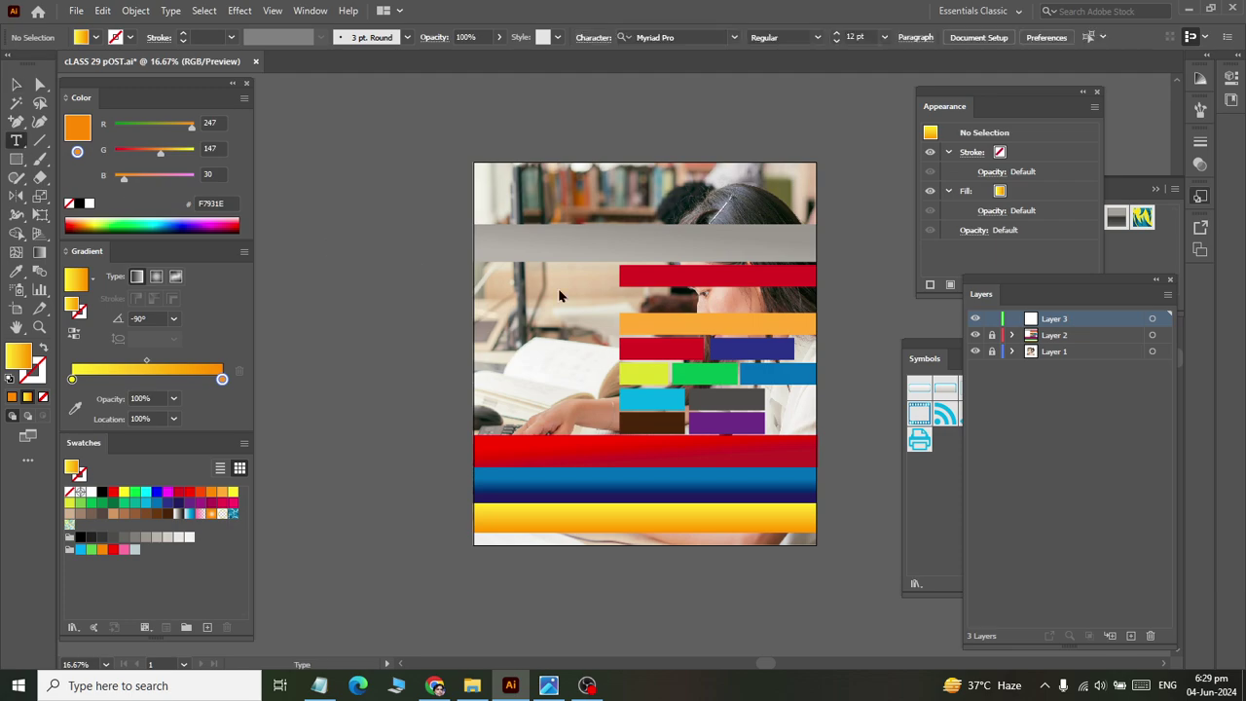
key("alt+Tab")
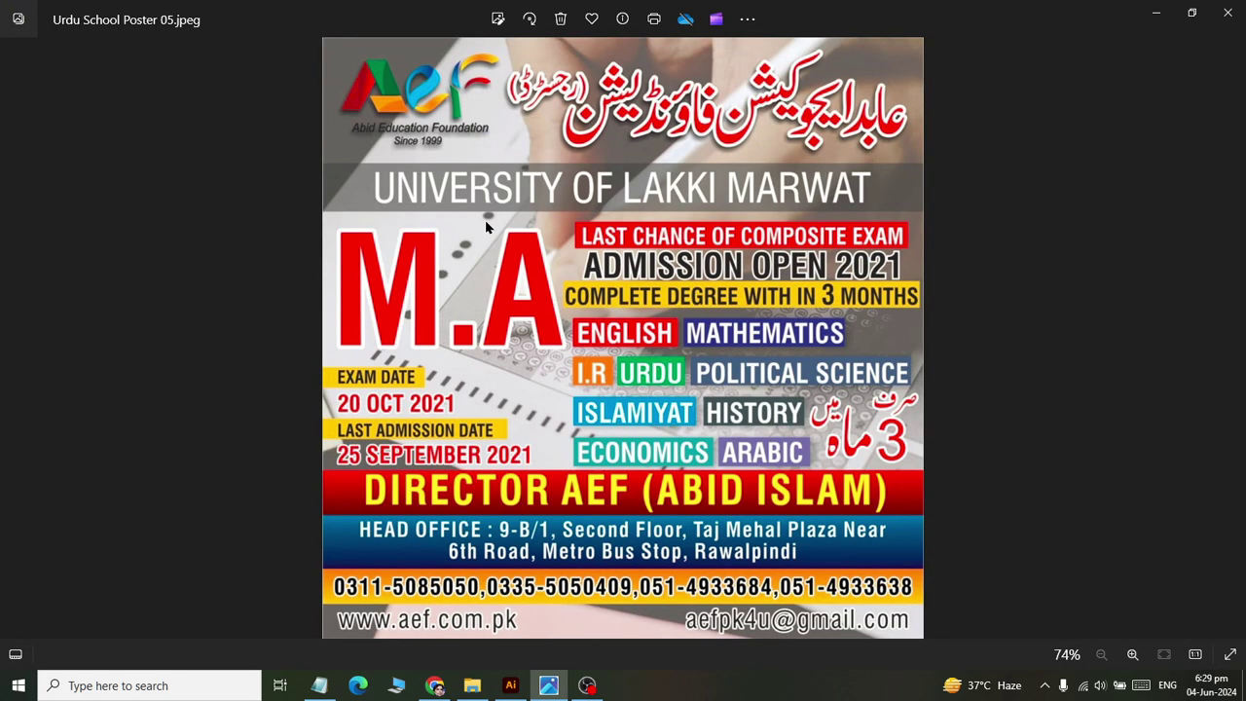
key("alt+Tab")
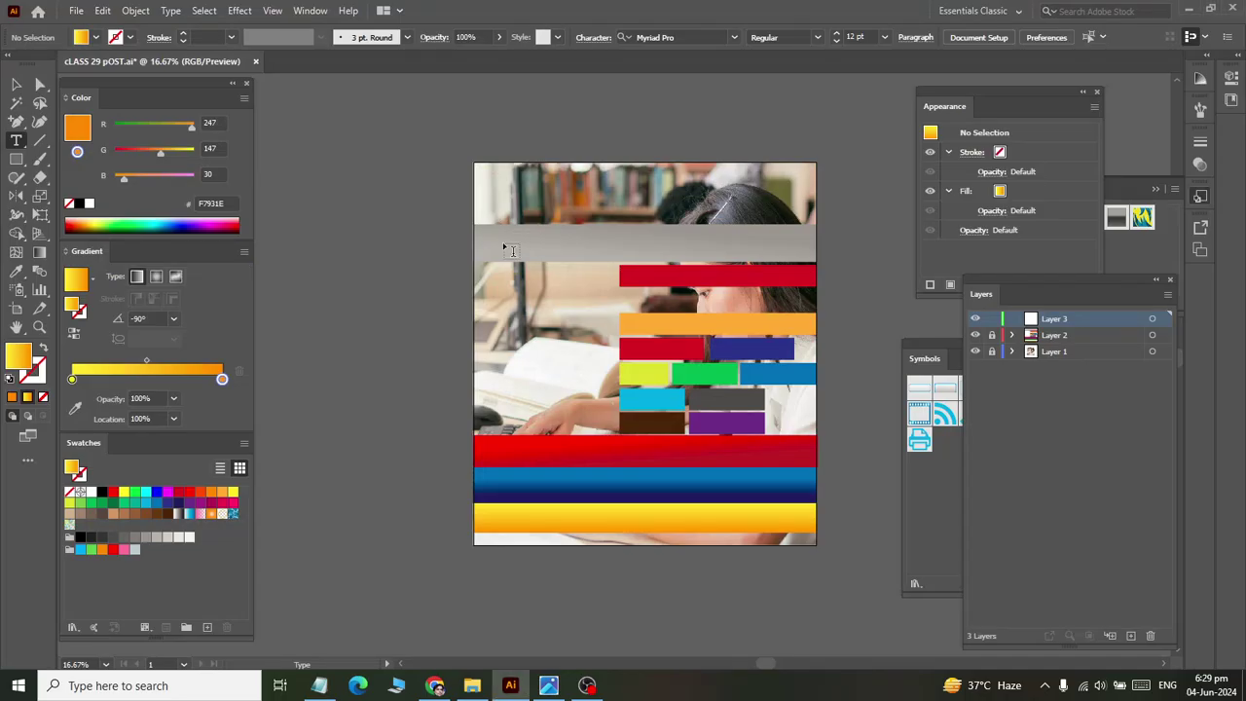
Create a title-sized text object reading 'NEW AL-HUSSAINI' near the grey bar.
left_click(492, 236)
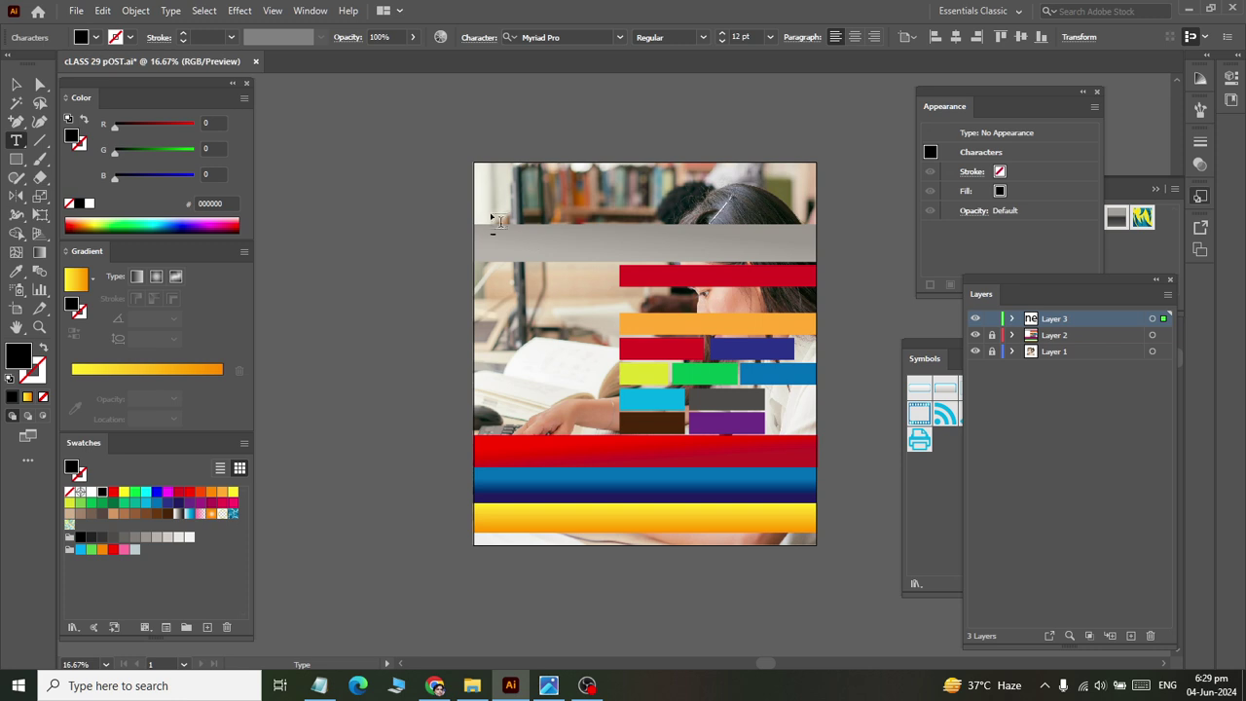
left_click(16, 83)
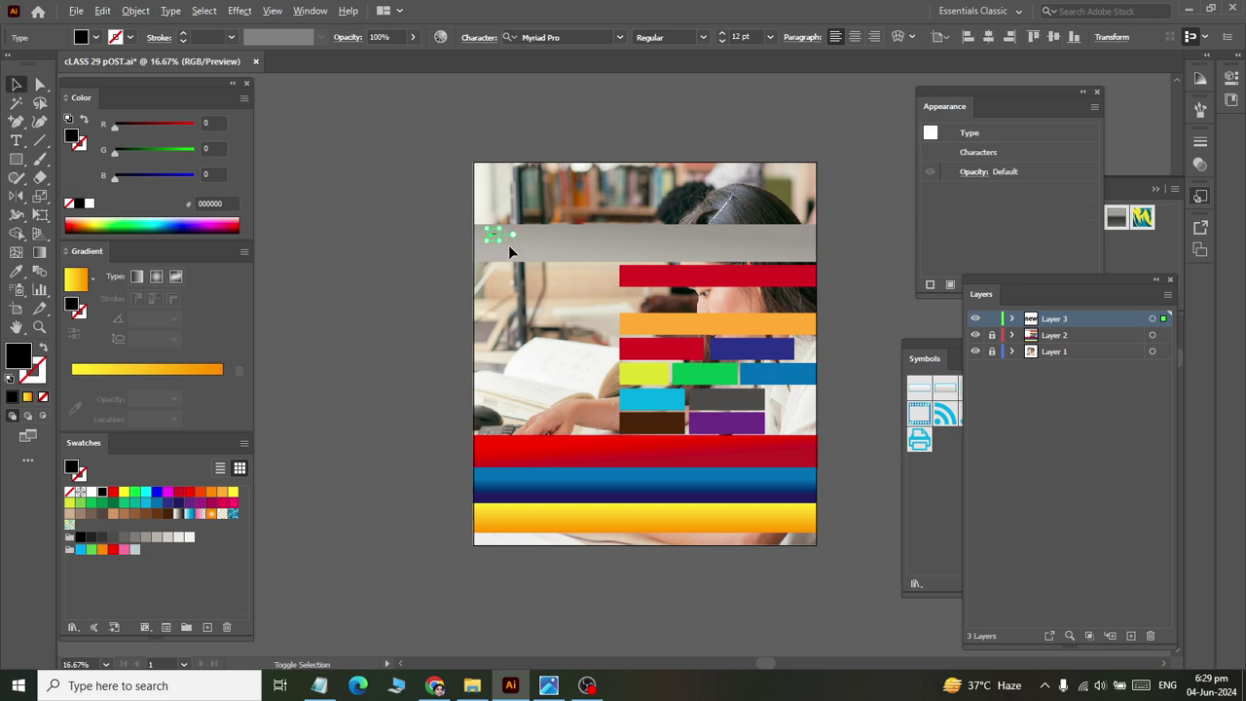
left_click_drag(507, 245, 529, 255)
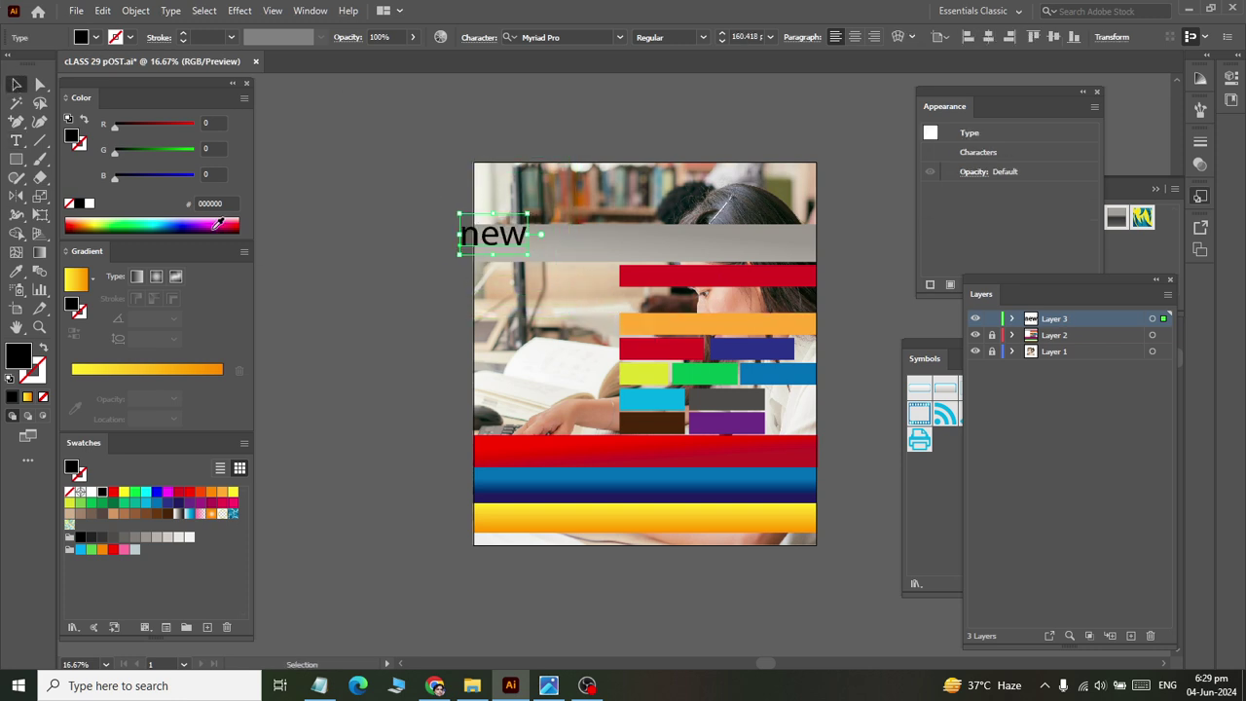
left_click(16, 140)
left_click(486, 234)
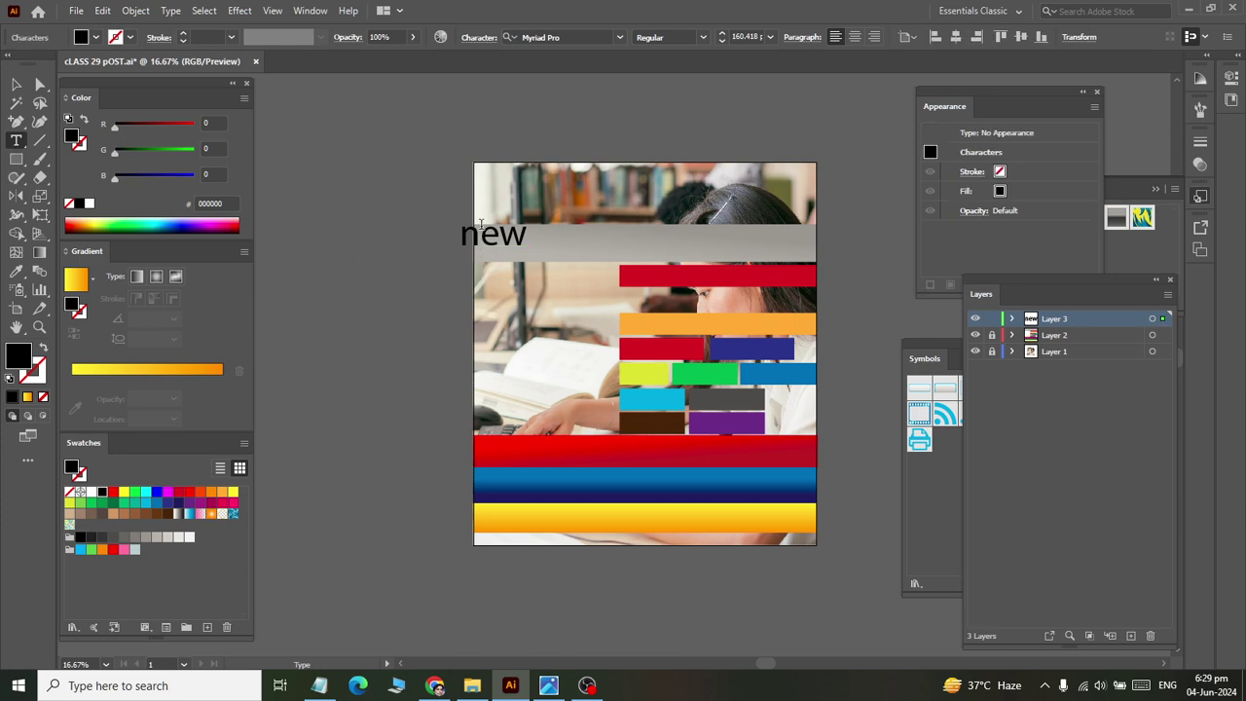
double_click(489, 233)
type("new")
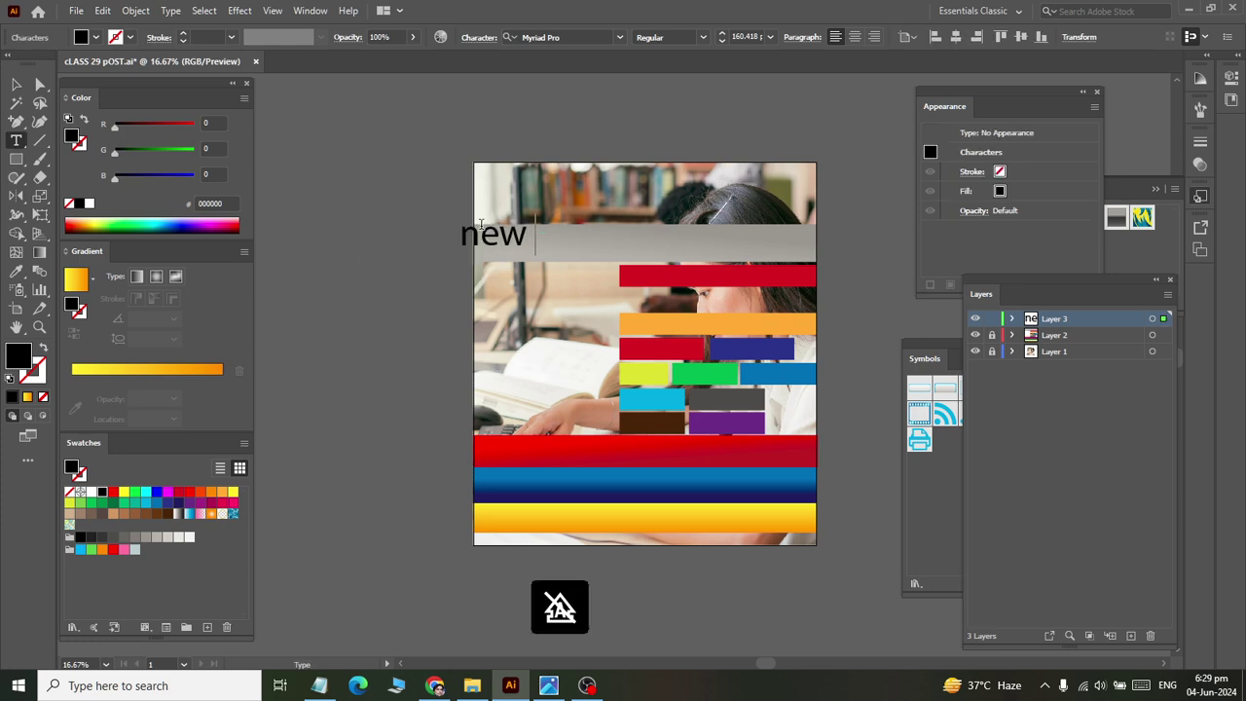
key("BackSpace")
key("BackSpace")
key("BackSpace")
type("NEW A")
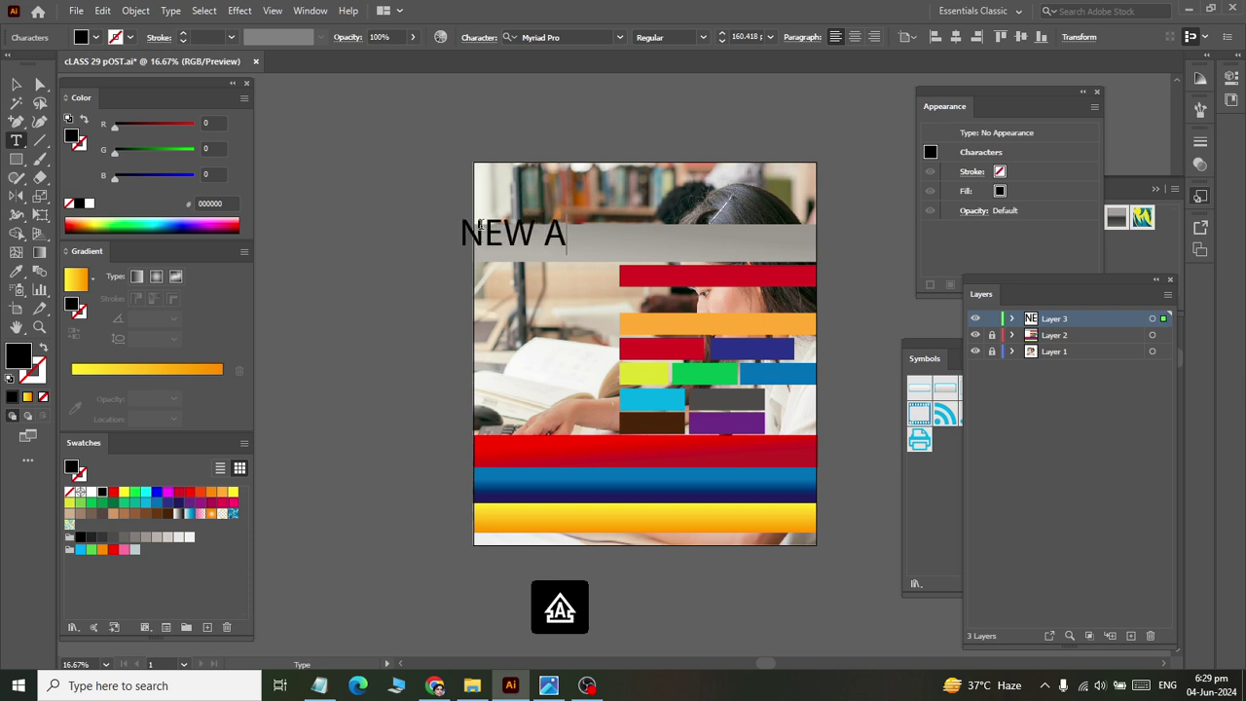
type("L-HUSSAINI")
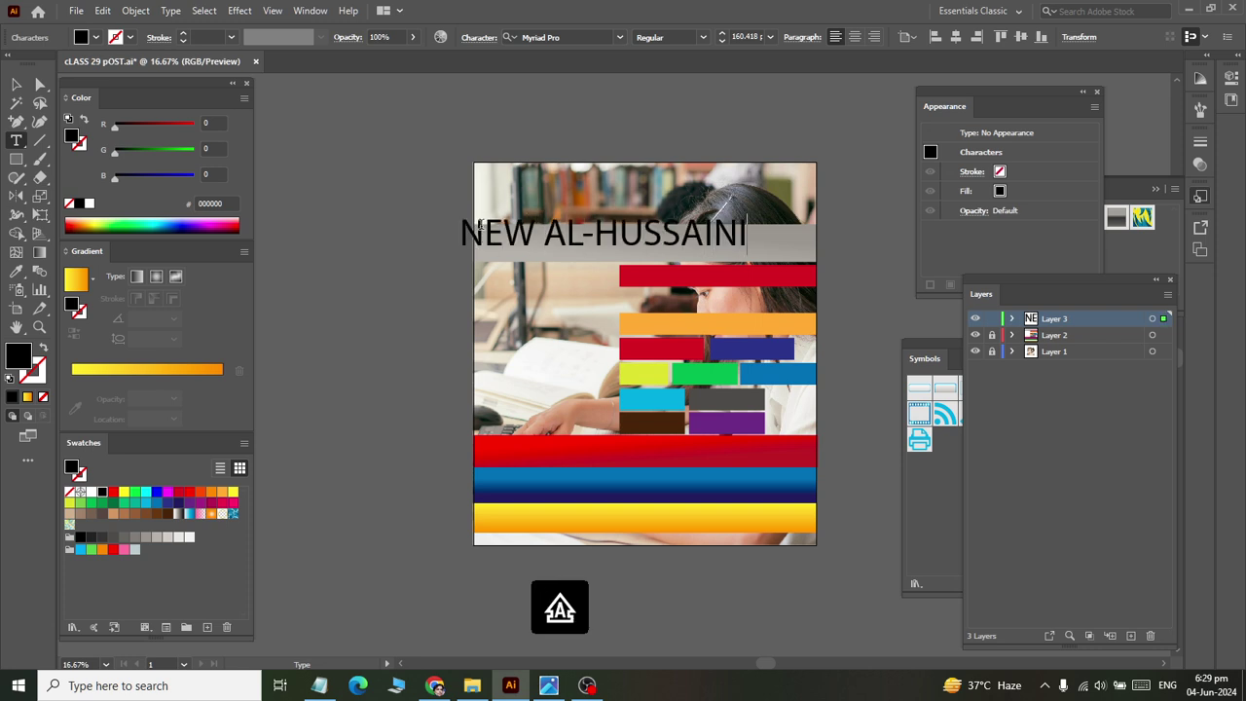
Move the title onto the grey bar and set its font style to Bold.
left_click(15, 85)
left_click_drag(673, 247, 701, 251)
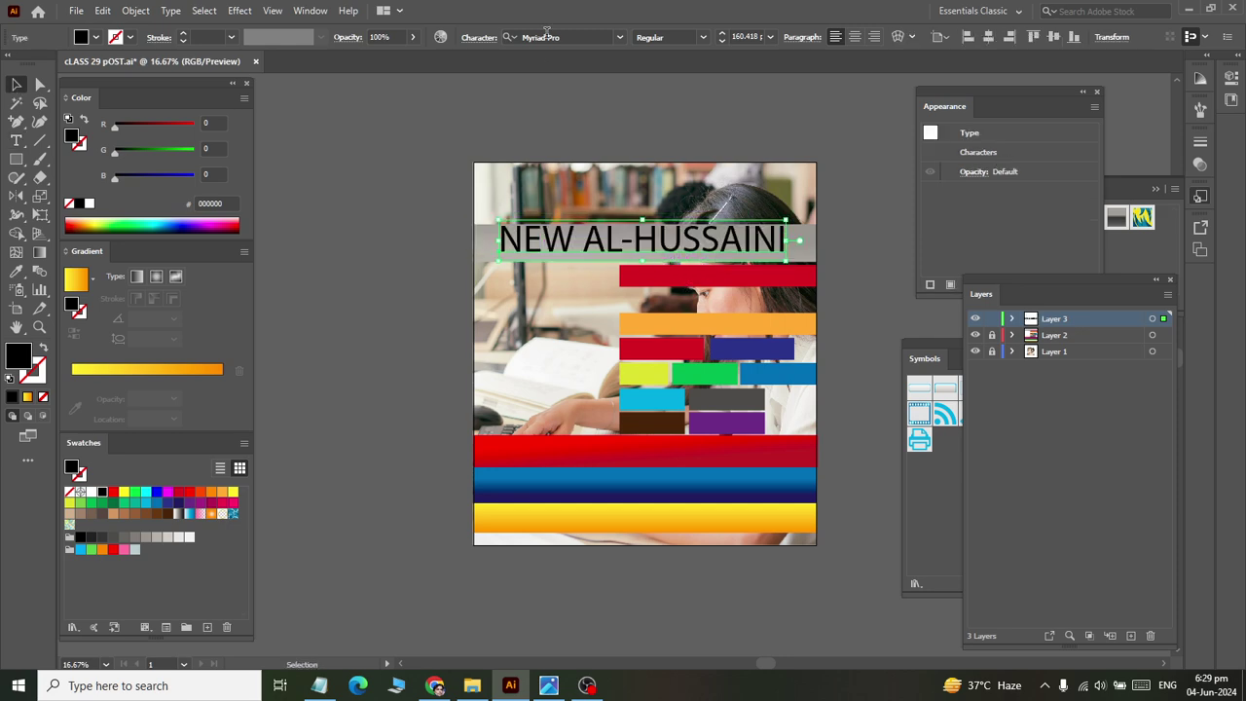
left_click(703, 37)
left_click(671, 191)
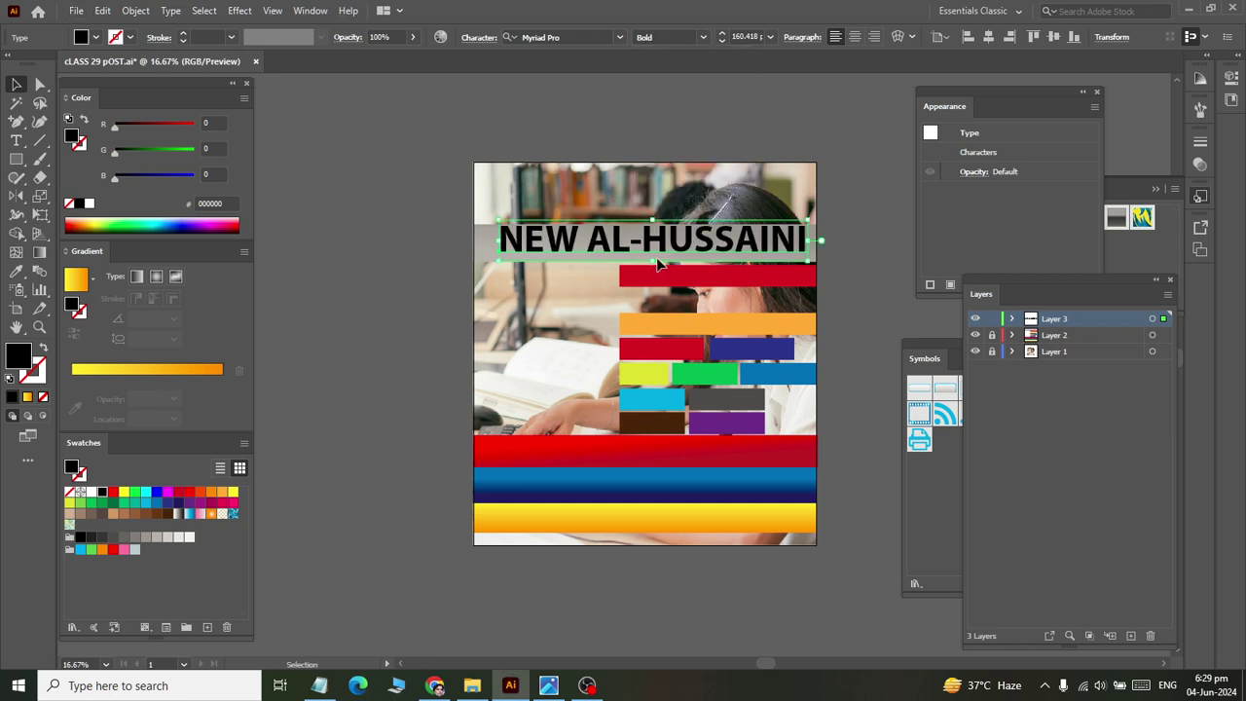
left_click(658, 263)
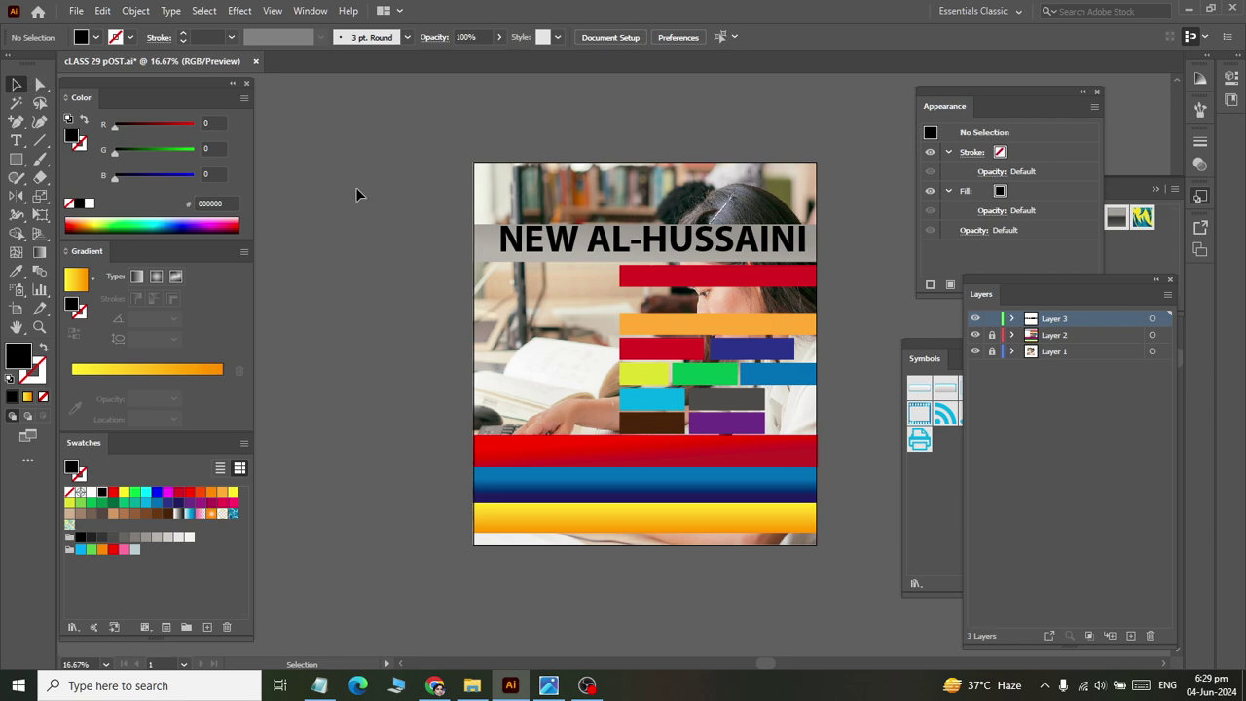
Stretch the title taller and nudge it three steps left.
left_click(599, 249)
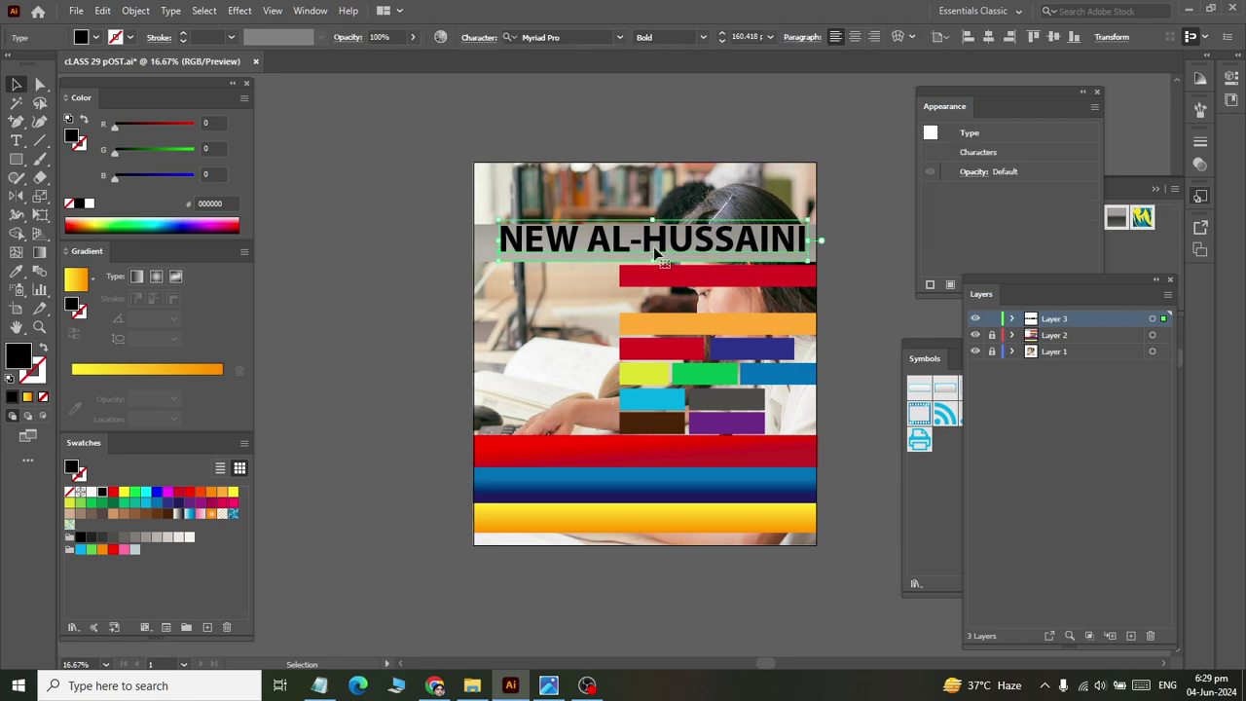
mouse_move(655, 251)
left_mouse_down()
mouse_move(655, 274)
mouse_move(653, 264)
left_mouse_up()
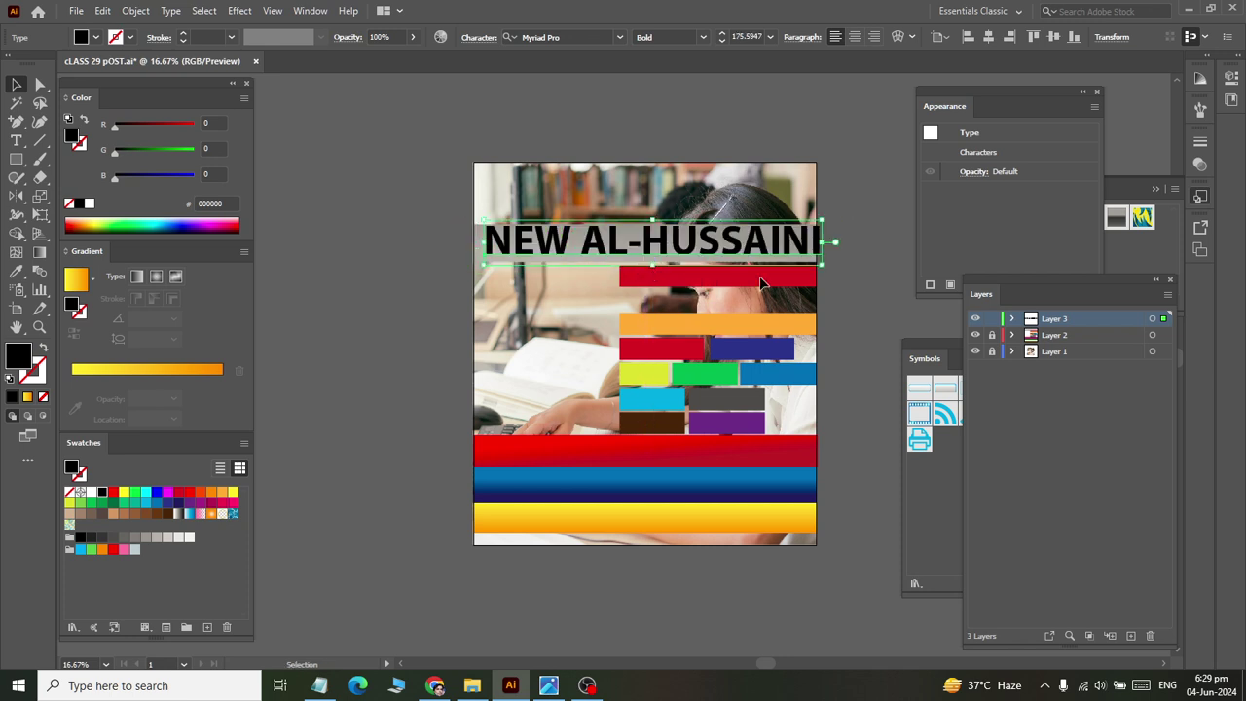
key("Left")
key("Left")
key("Left")
key("Left")
key("Left")
key("Left")
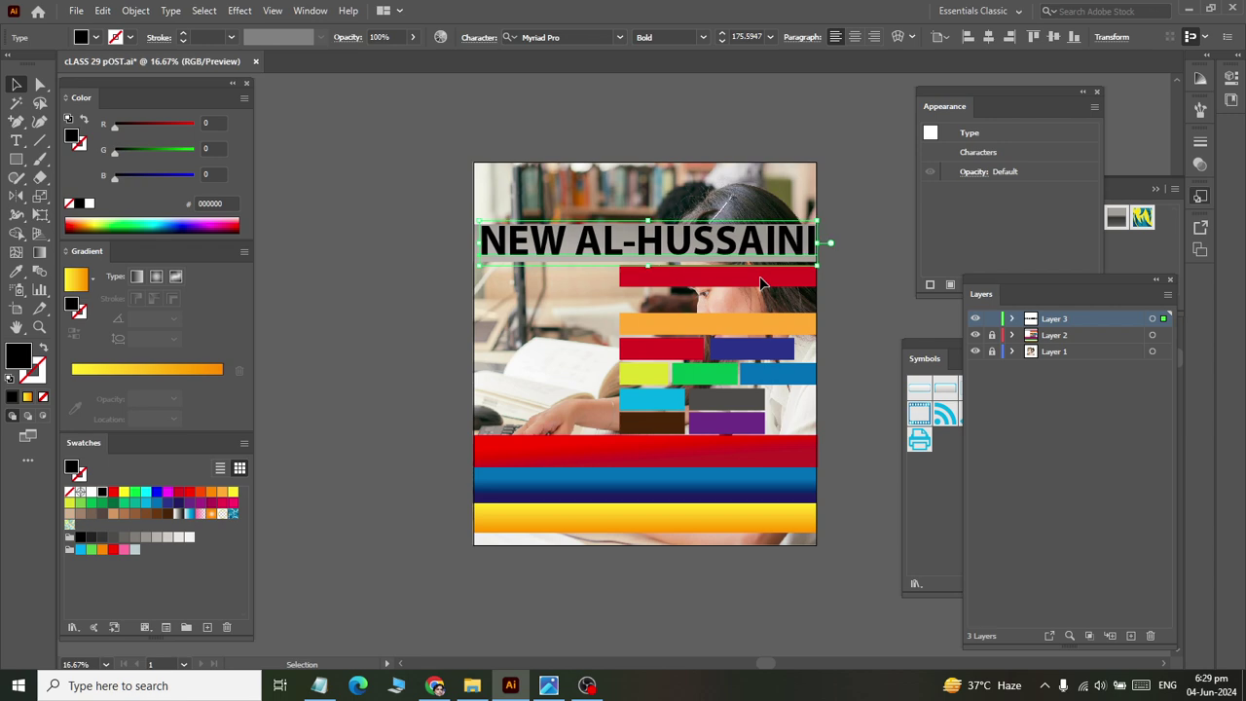
key("Left")
key("Left")
key("Left")
key("Left")
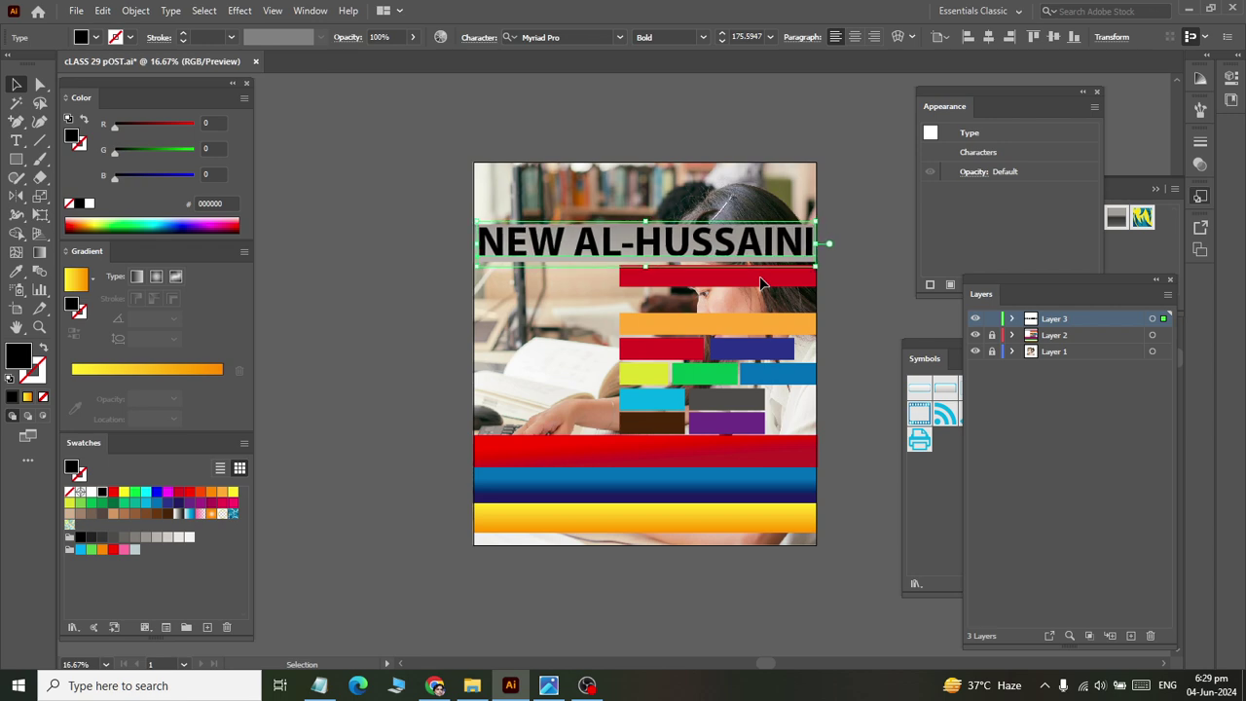
key("Left")
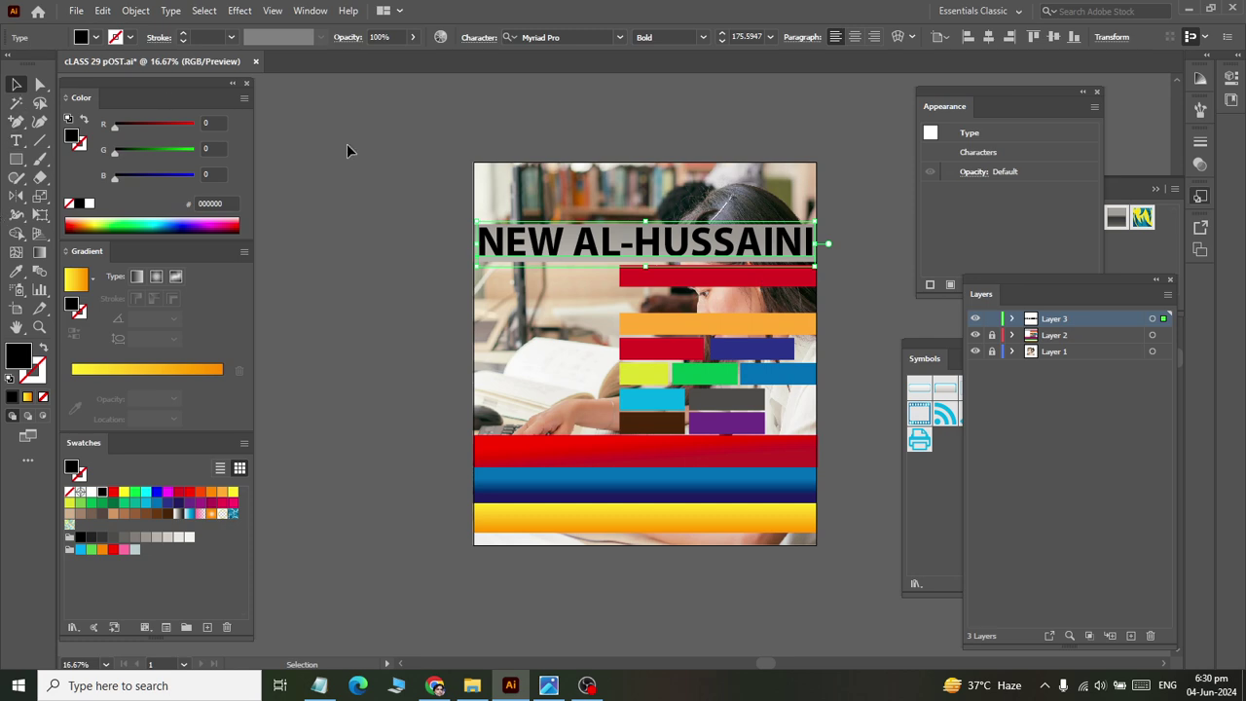
left_click(370, 155)
Fill the title text white and lock Layer 3.
left_click(605, 248)
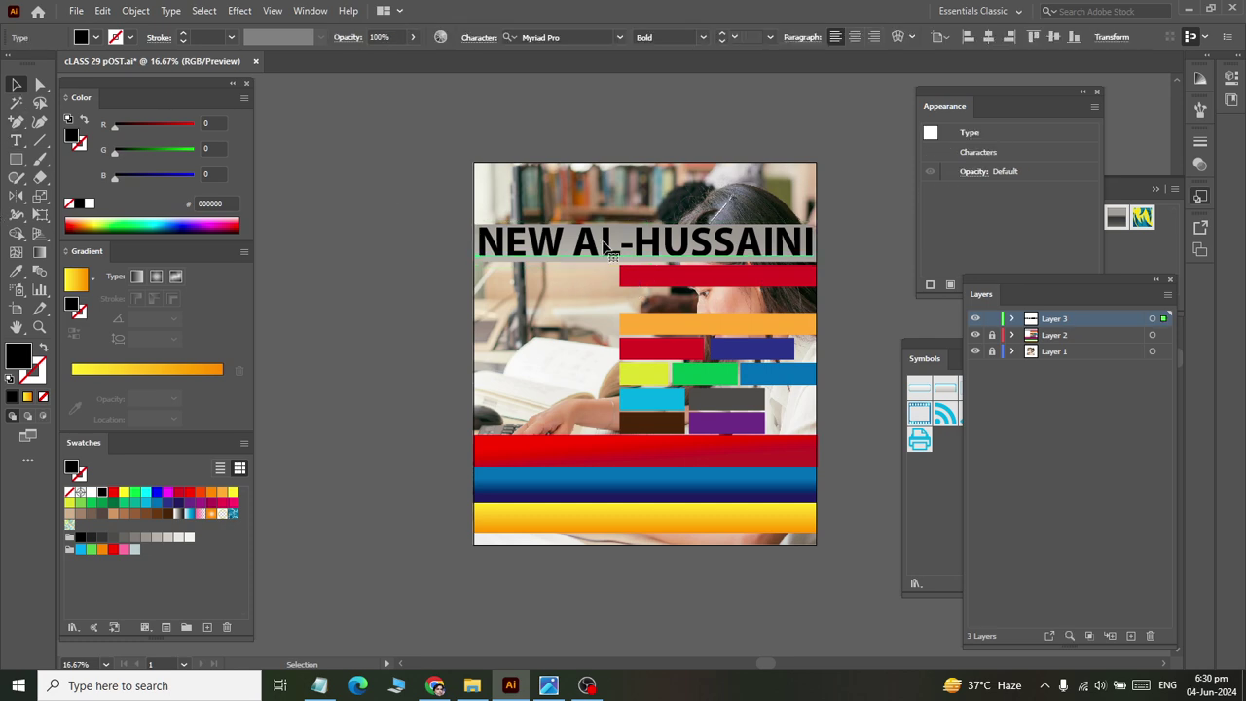
key("alt+Tab")
key("alt+Tab")
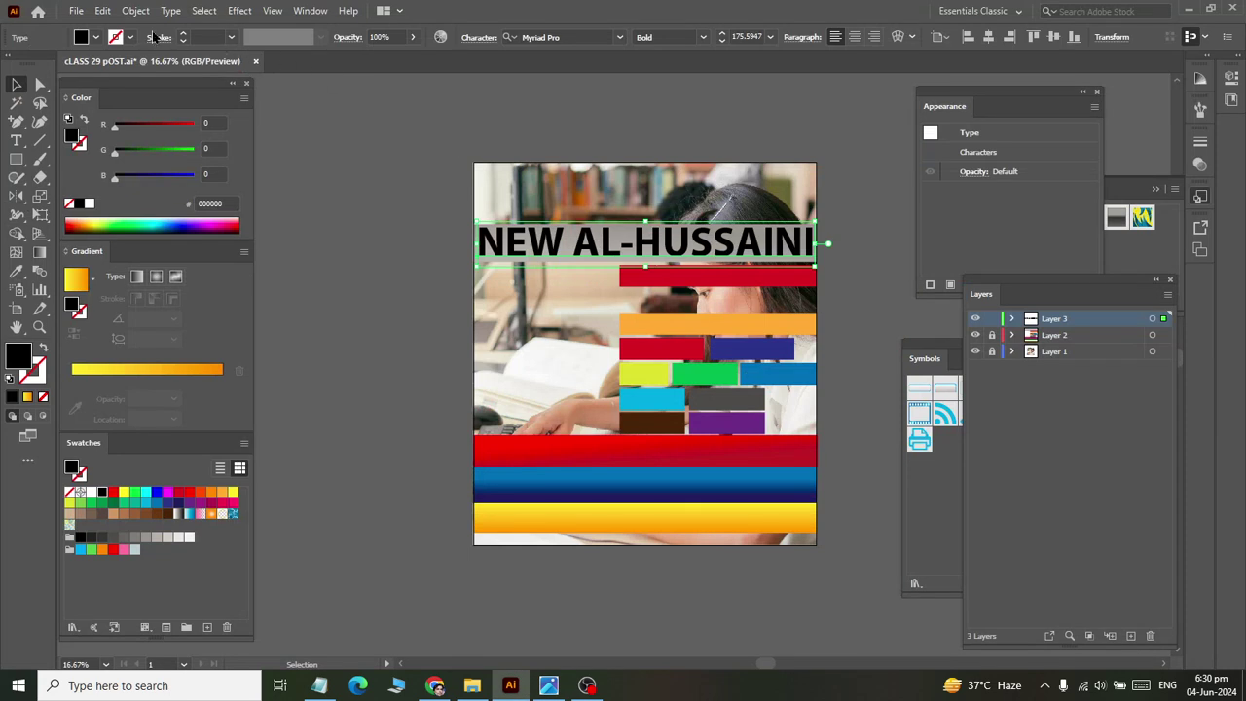
left_click(94, 37)
left_click(30, 66)
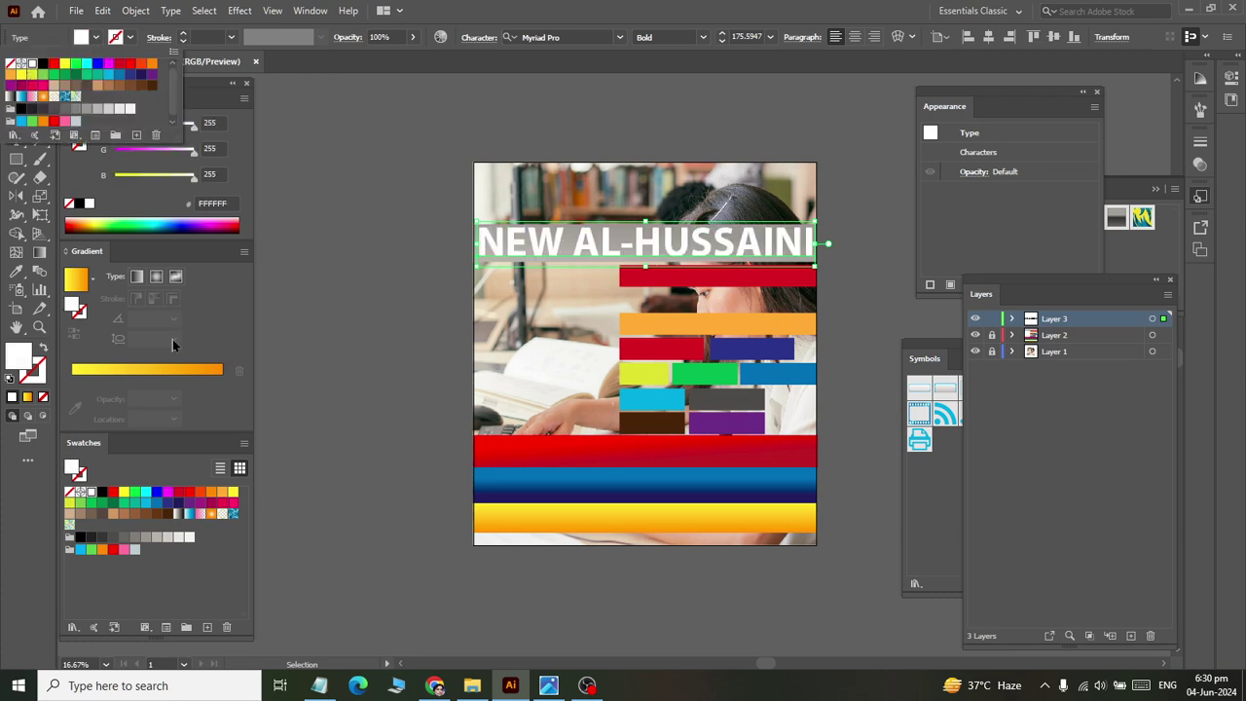
left_click(358, 271)
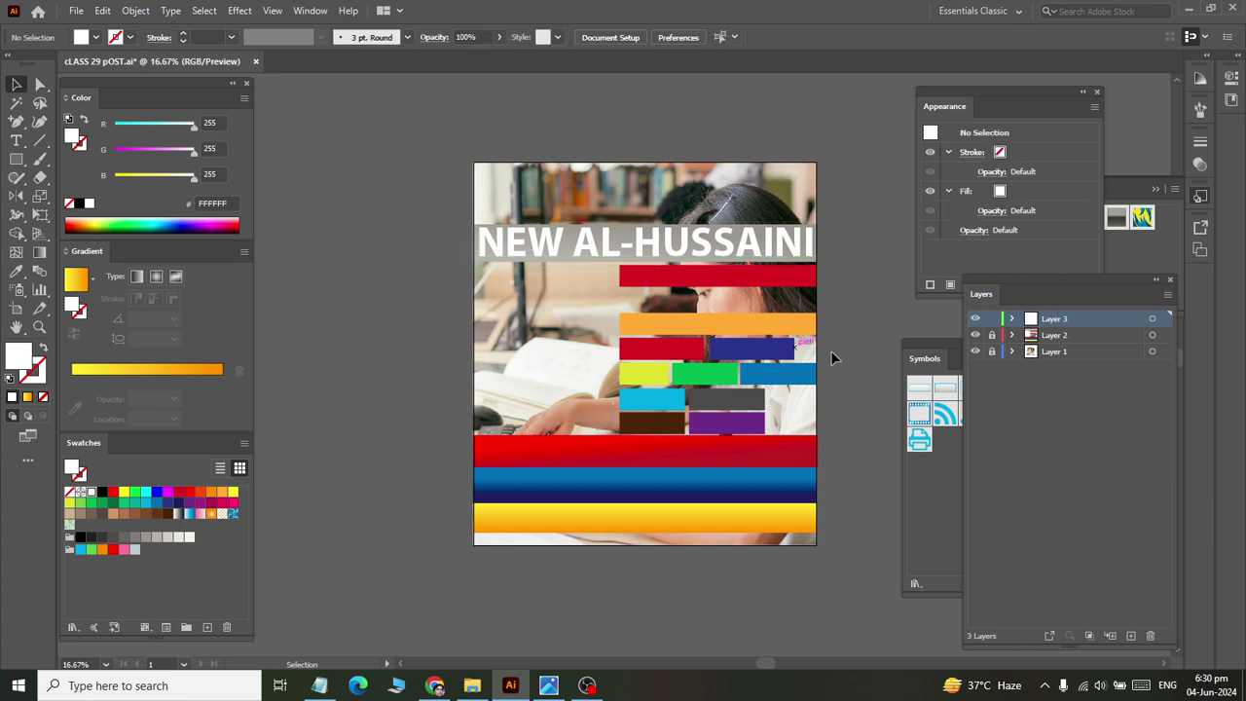
left_click_drag(993, 320, 993, 335)
left_click(1051, 340)
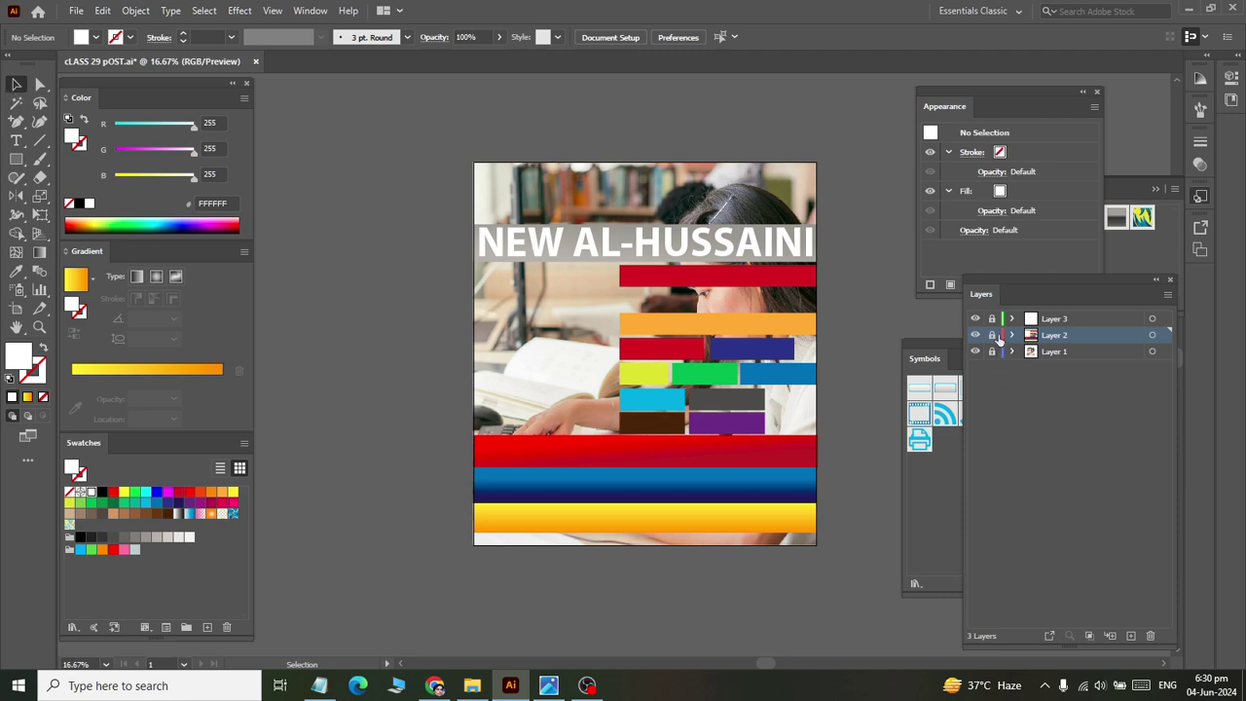
Unlock Layer 2 and give the title bar's gradient a darker grey stop, running top to bottom.
left_click(991, 334)
left_click(643, 251)
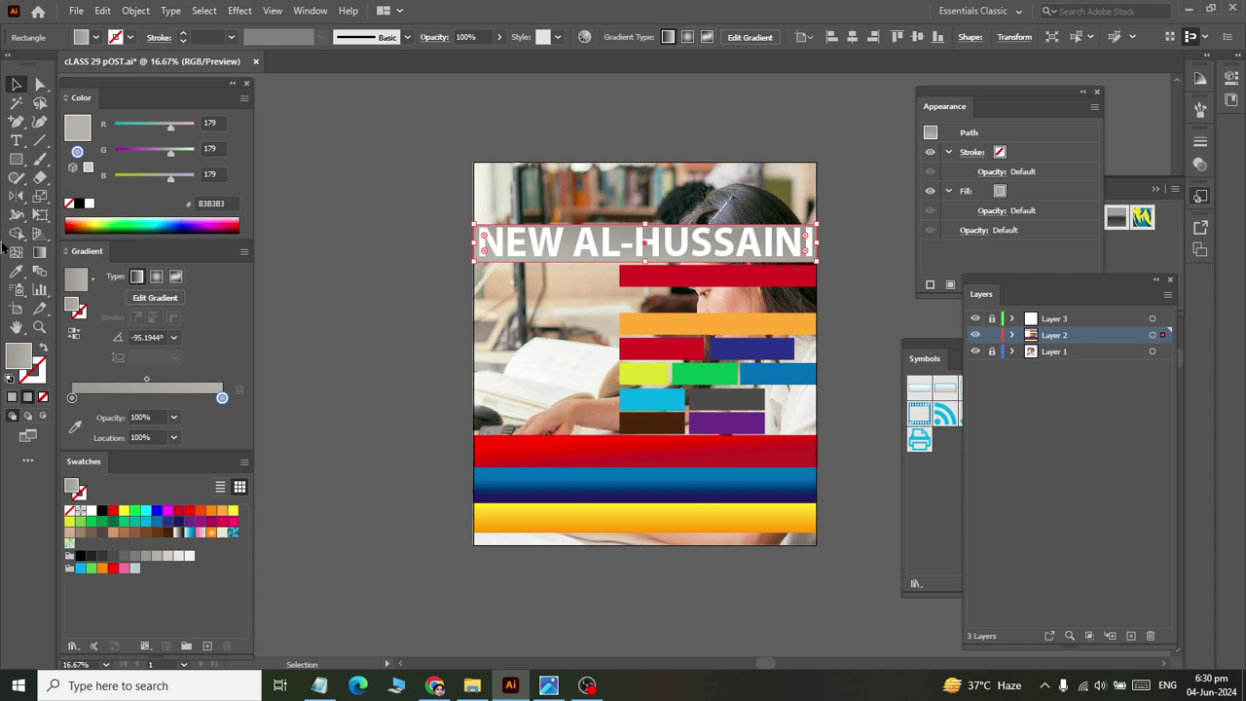
left_click(39, 251)
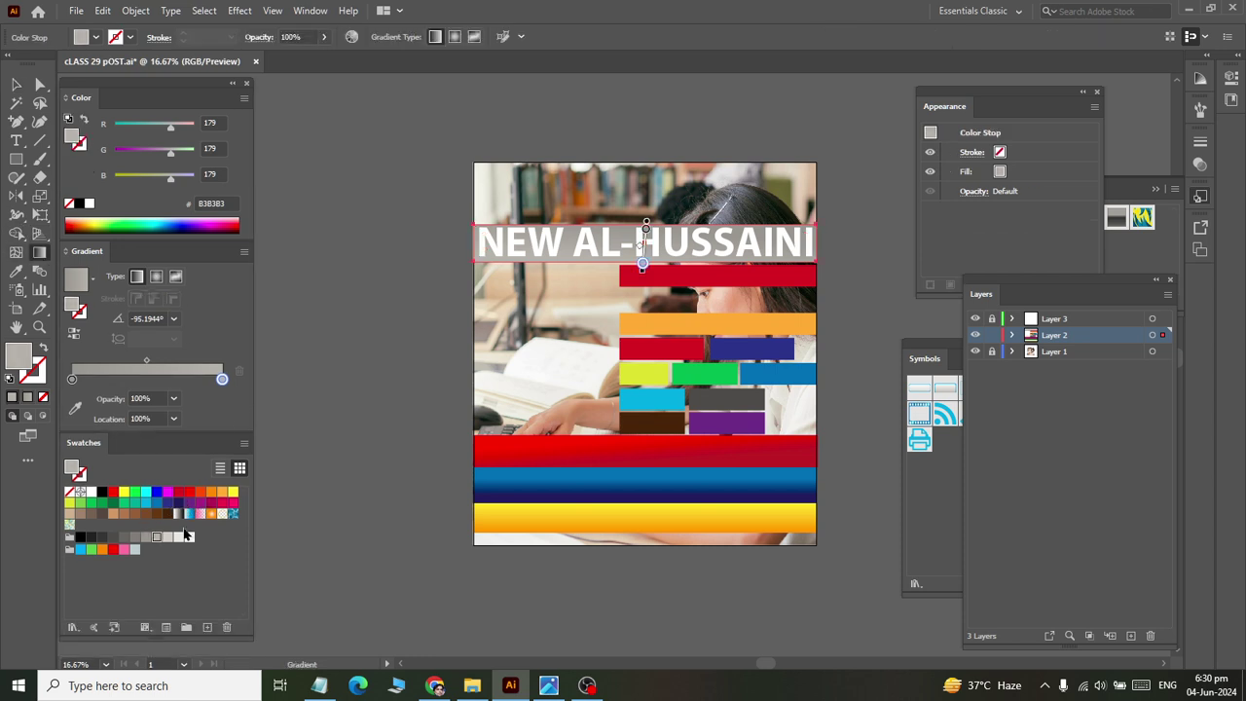
left_click(135, 537)
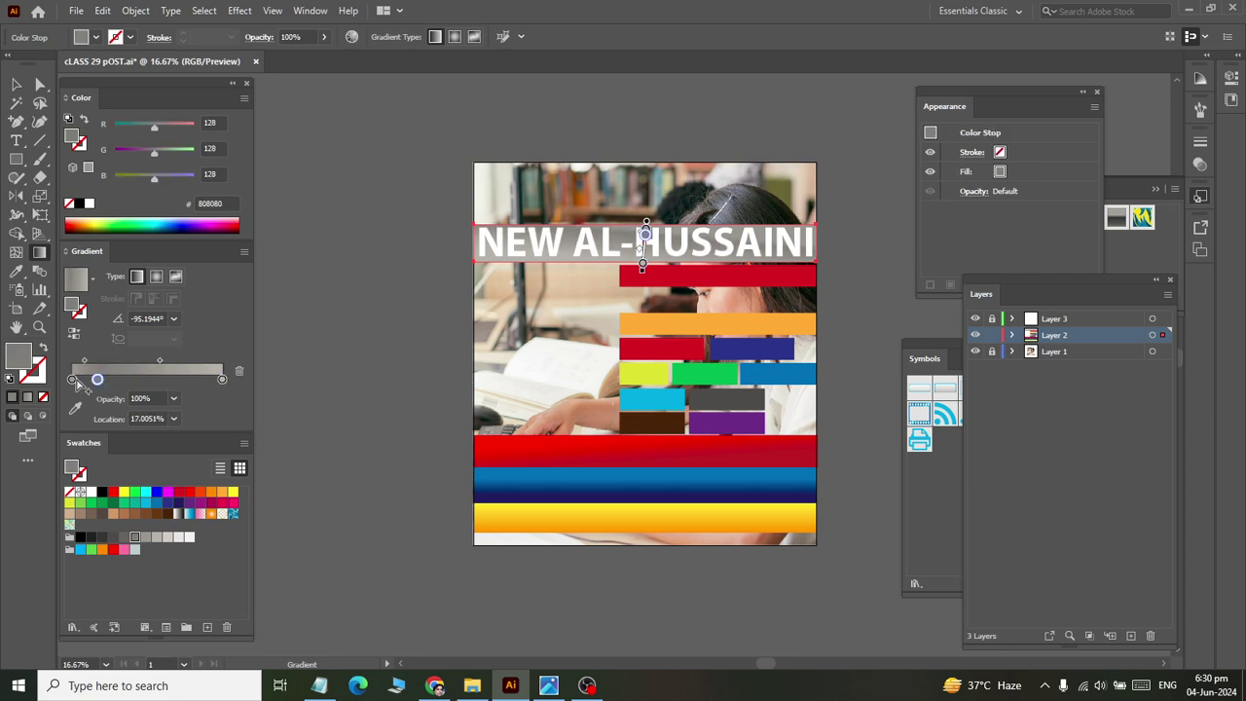
mouse_move(72, 379)
left_mouse_down()
mouse_move(95, 379)
mouse_move(72, 379)
left_mouse_up()
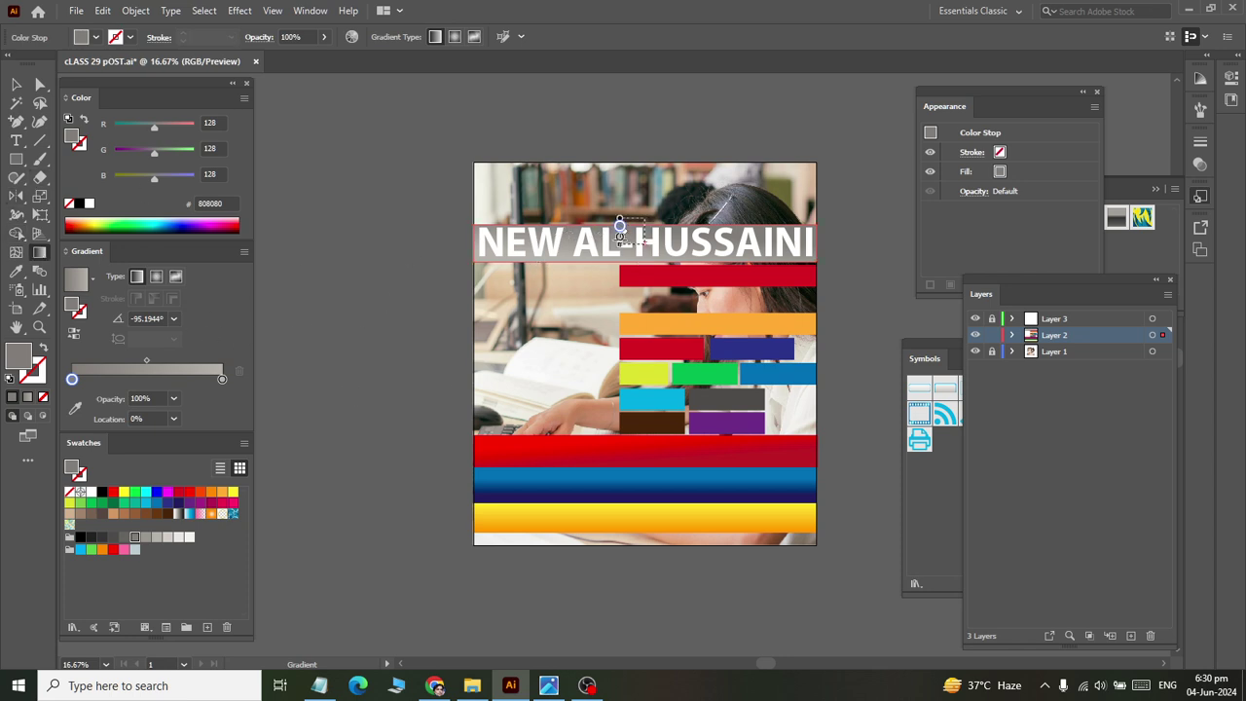
left_click_drag(643, 224, 645, 271)
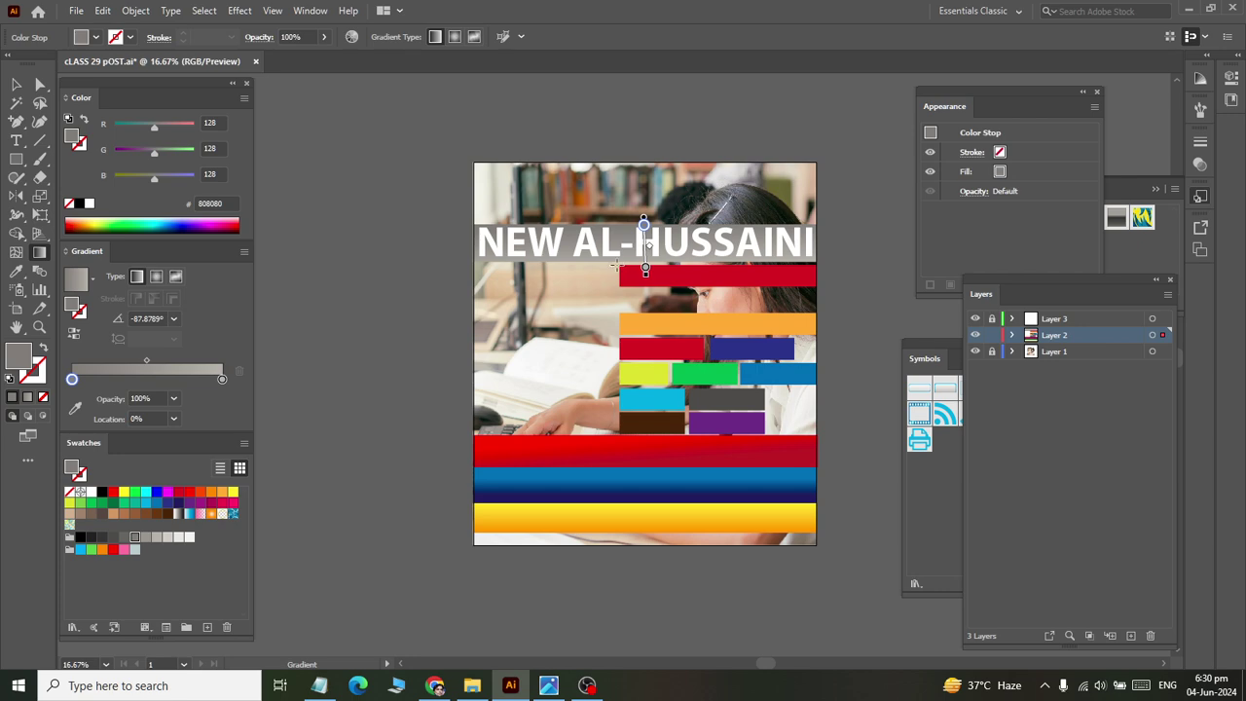
left_click(15, 85)
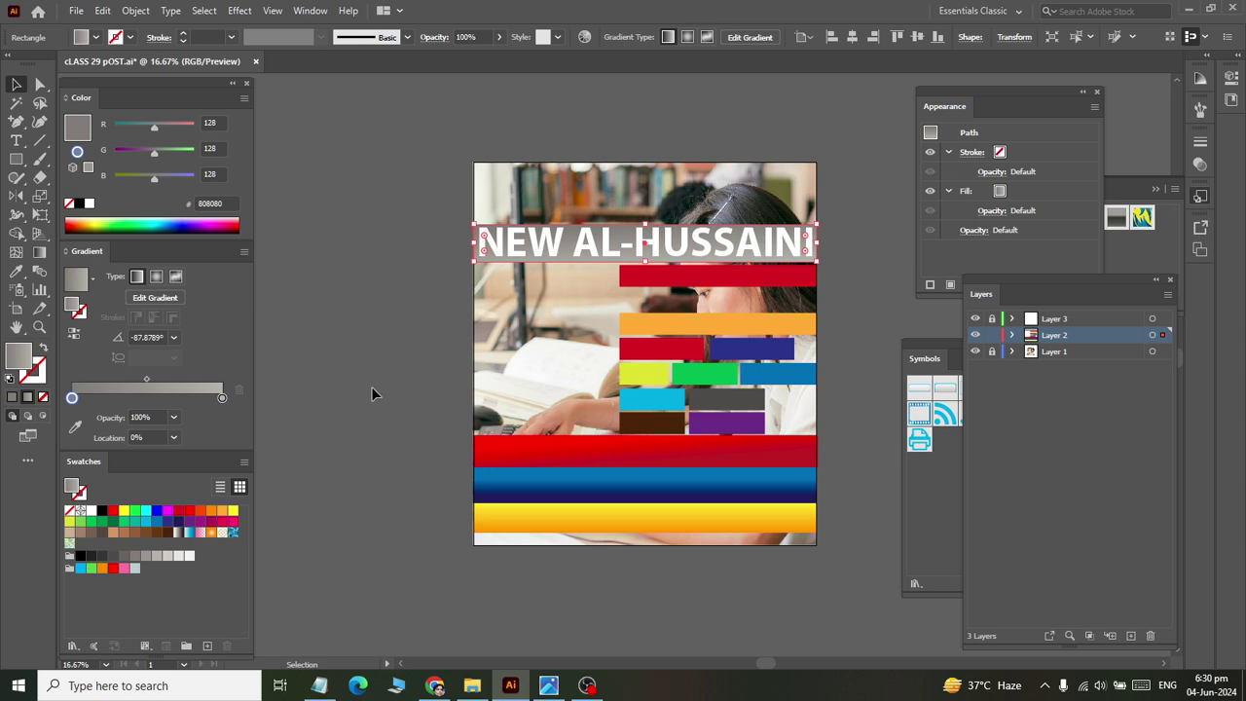
left_click(389, 239)
key("alt+Tab")
key("alt+Tab")
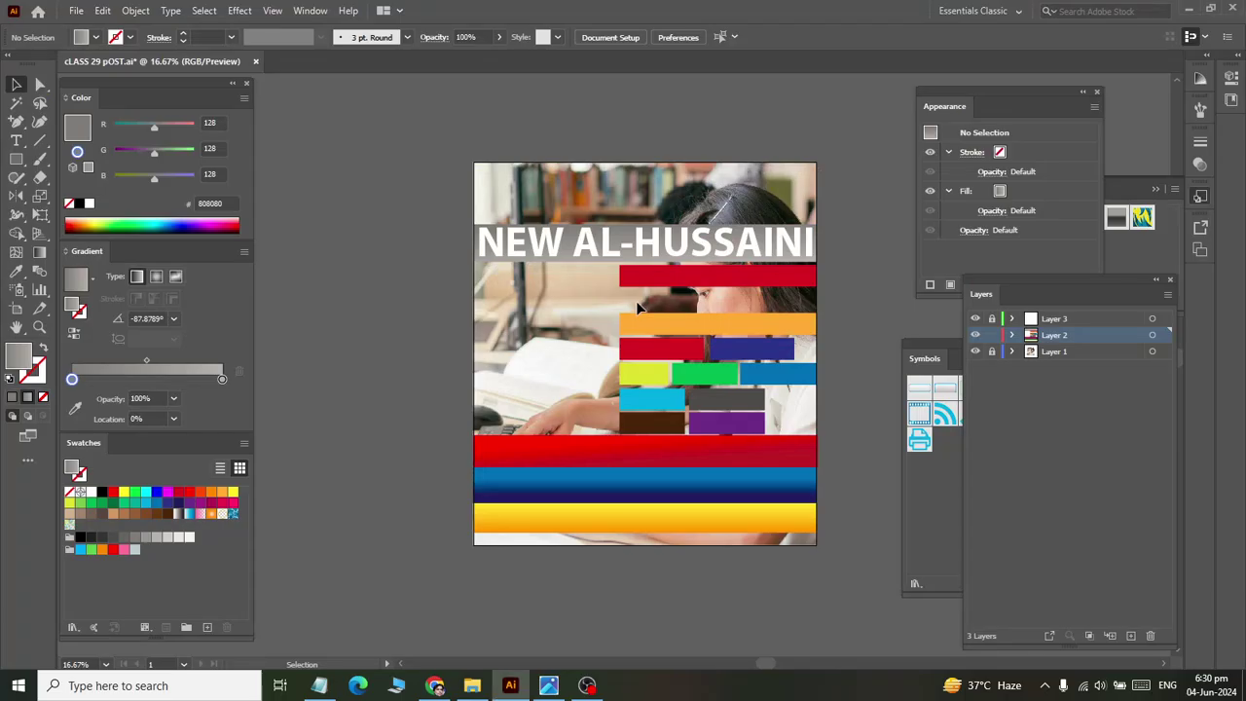
Lower the grey title bar's opacity to 69% in the Transparency panel.
scroll(628, 270, "up", 2)
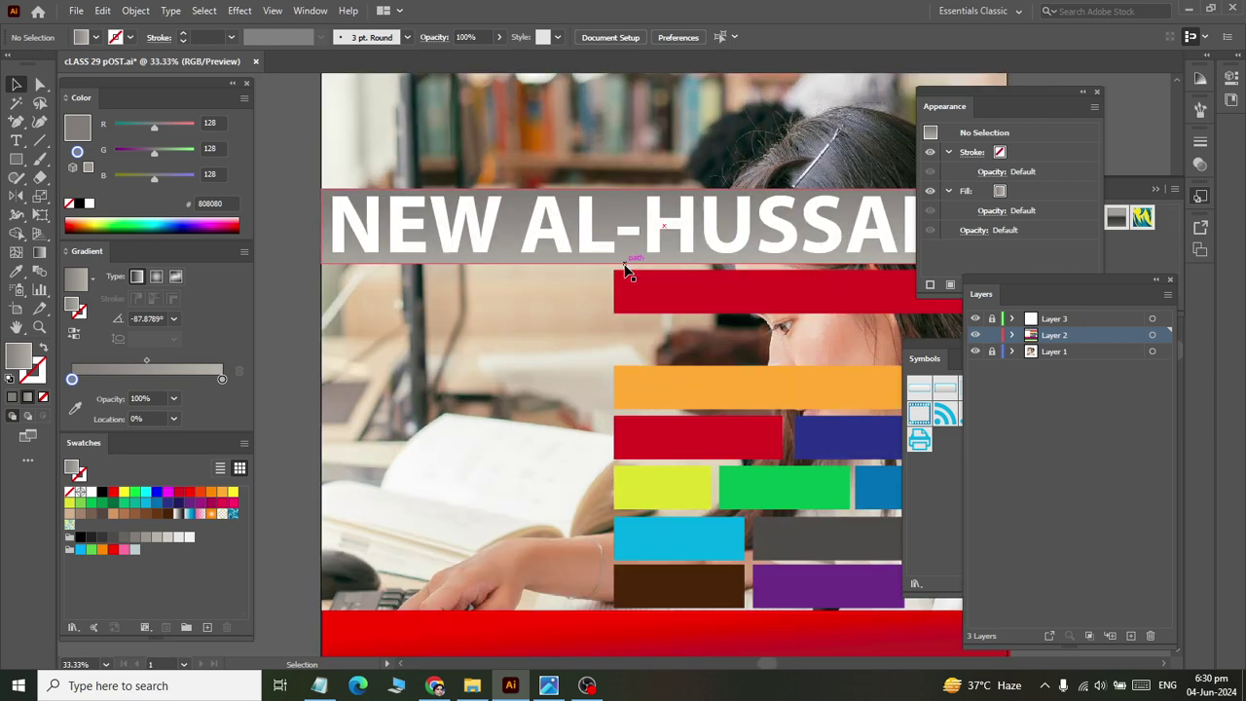
left_click(625, 263)
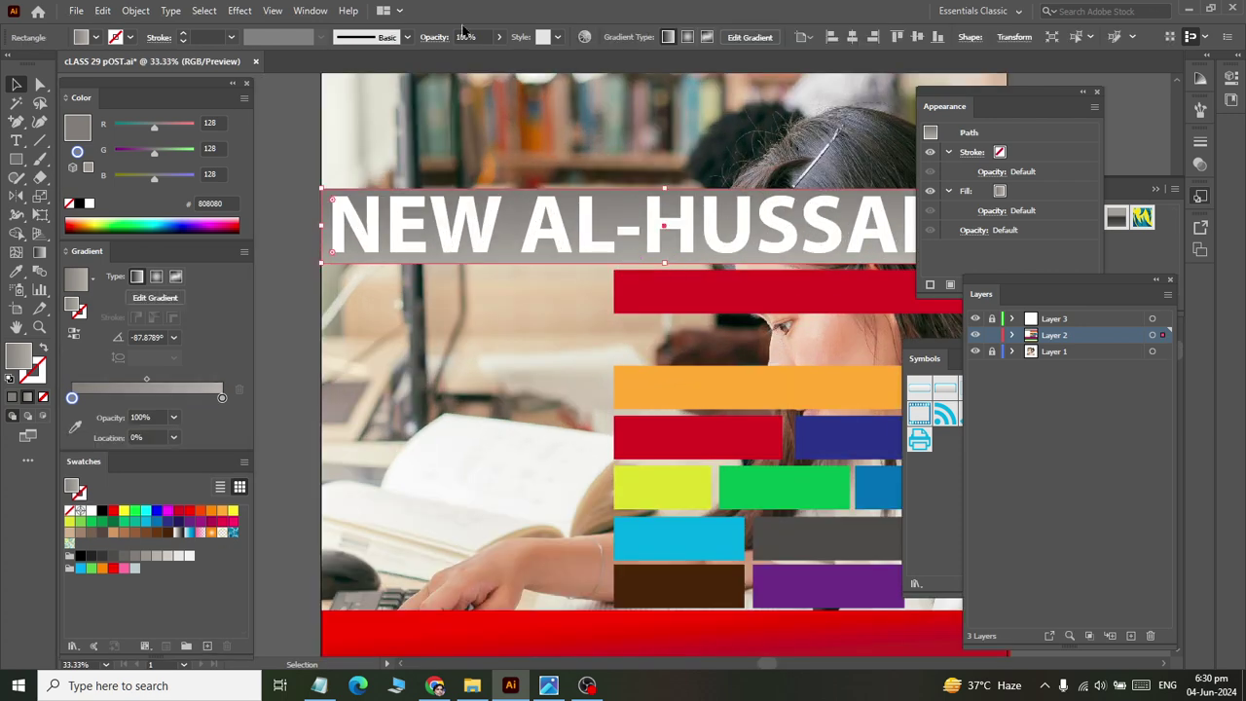
left_click(310, 11)
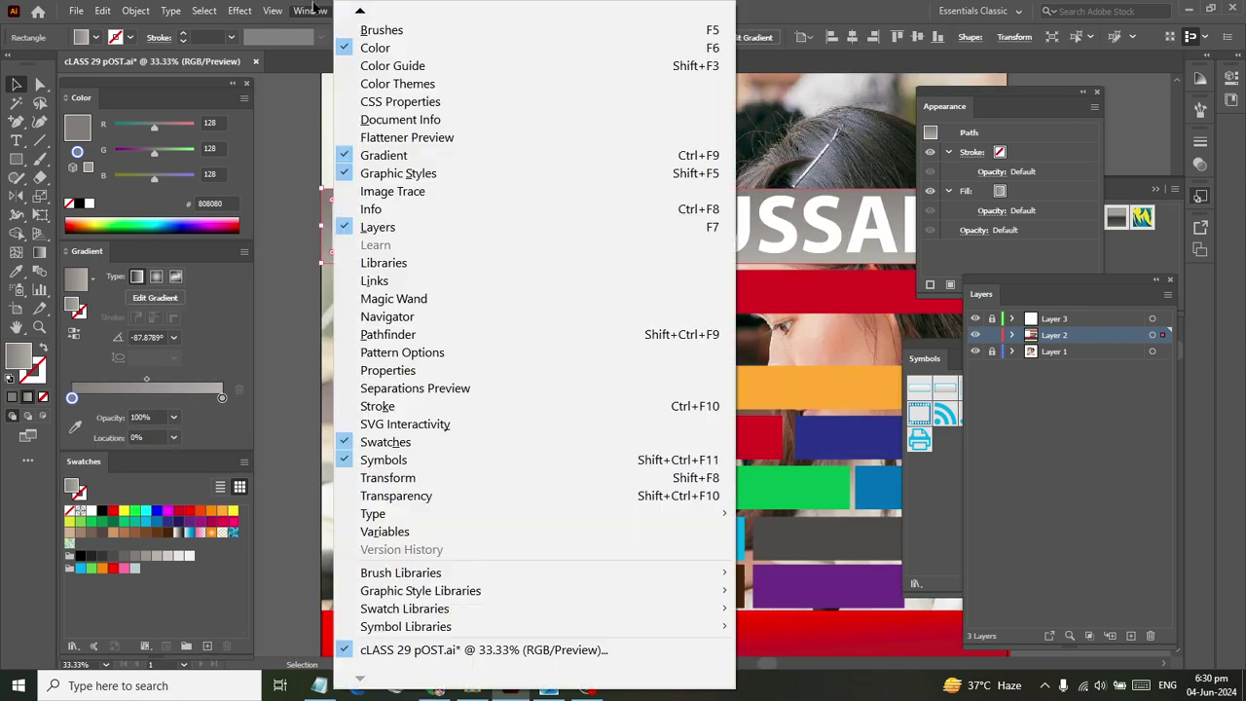
left_click(400, 496)
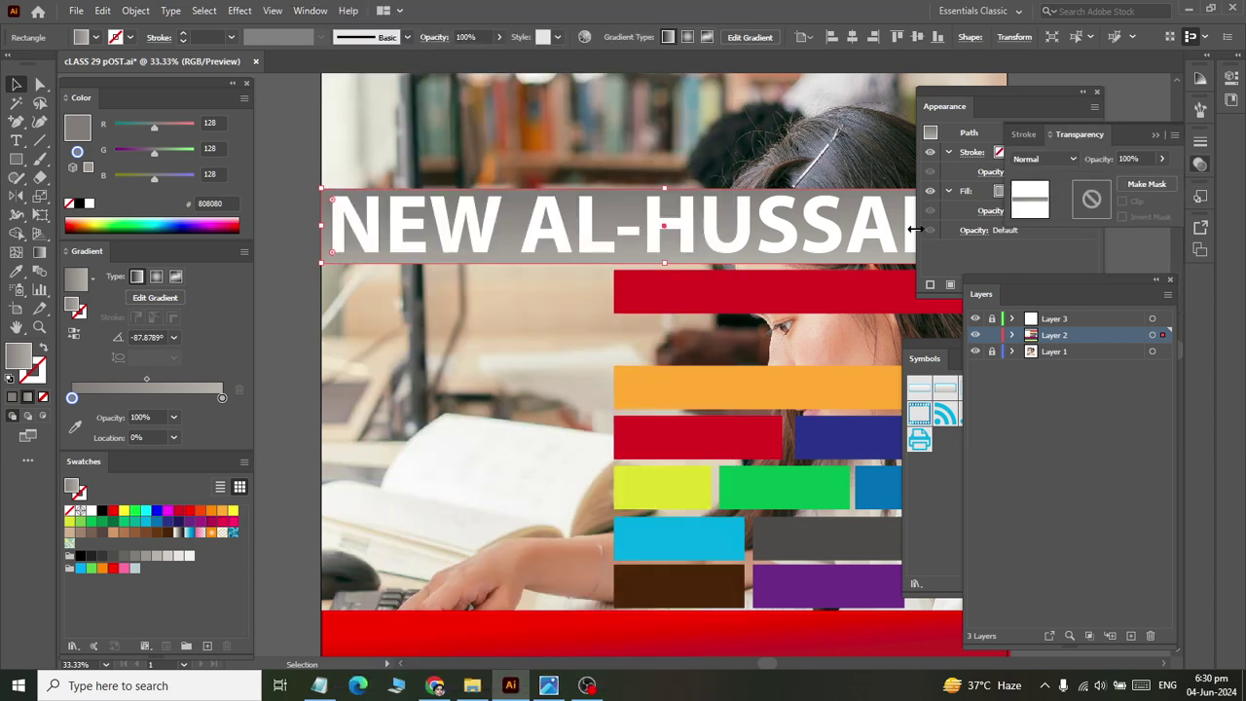
left_click(1161, 160)
left_click_drag(1157, 182, 1140, 185)
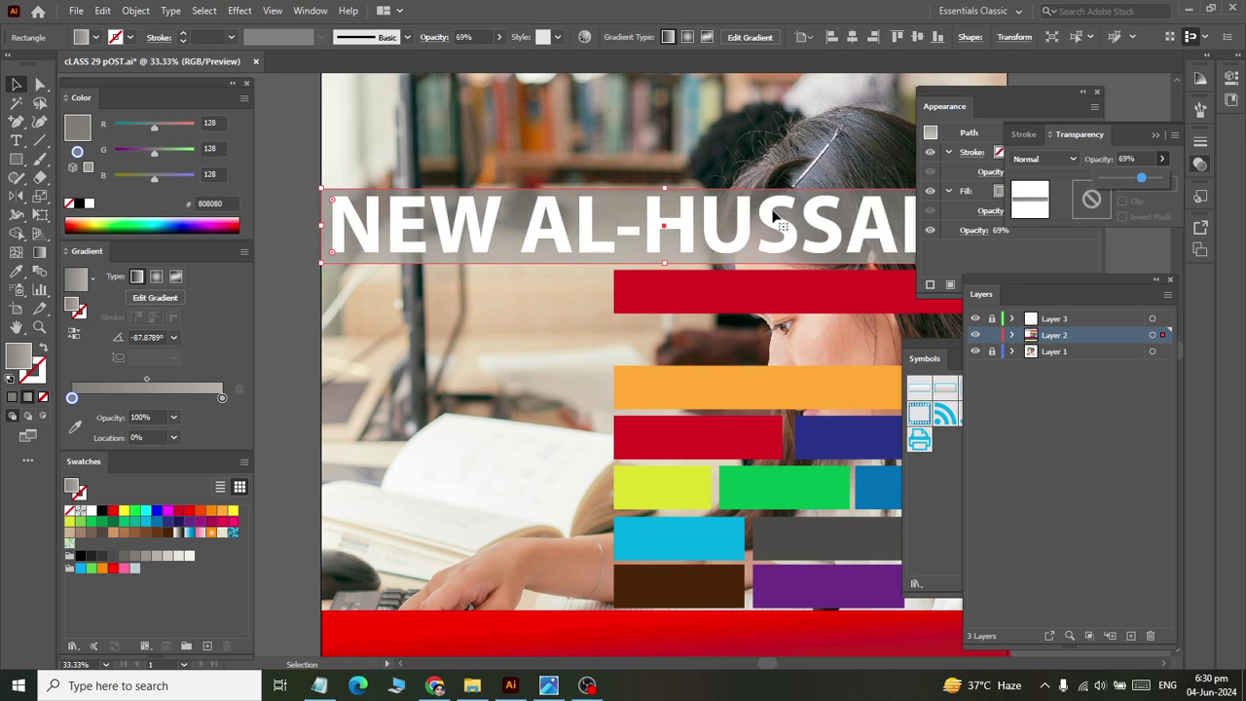
scroll(484, 329, "down", 2)
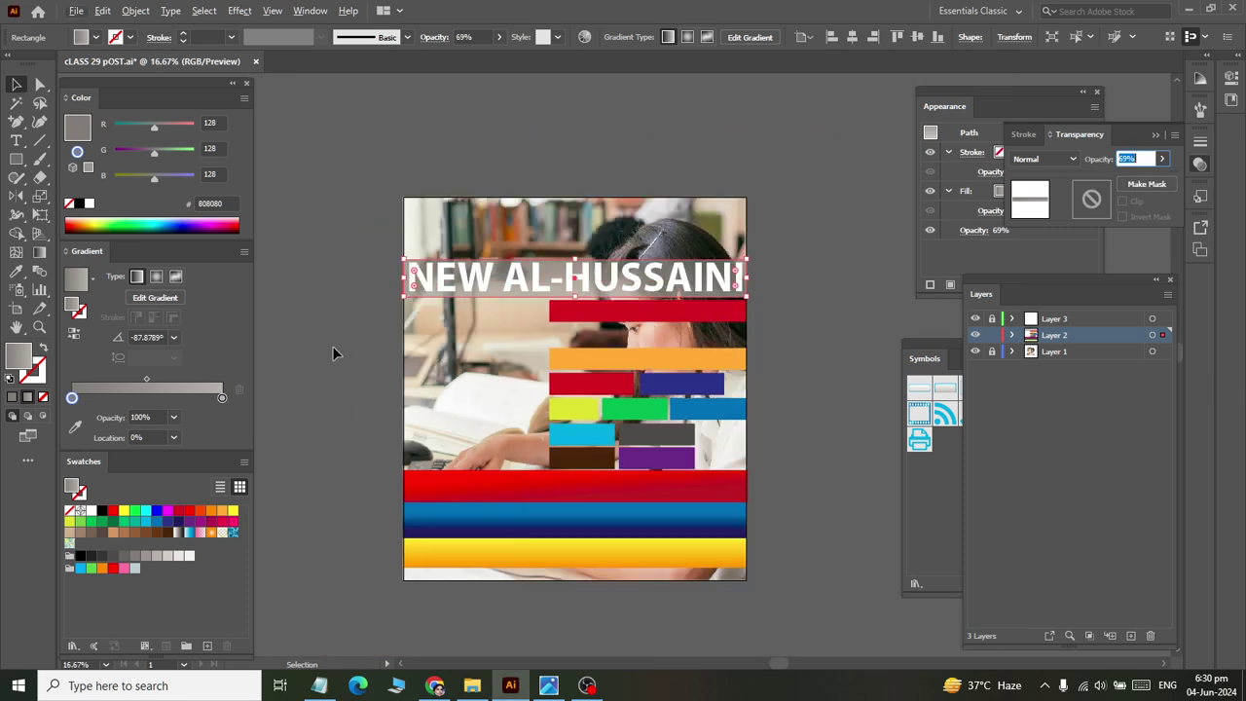
Deselect the bar and save the poster with Ctrl+S.
left_click(332, 352)
key("ctrl")
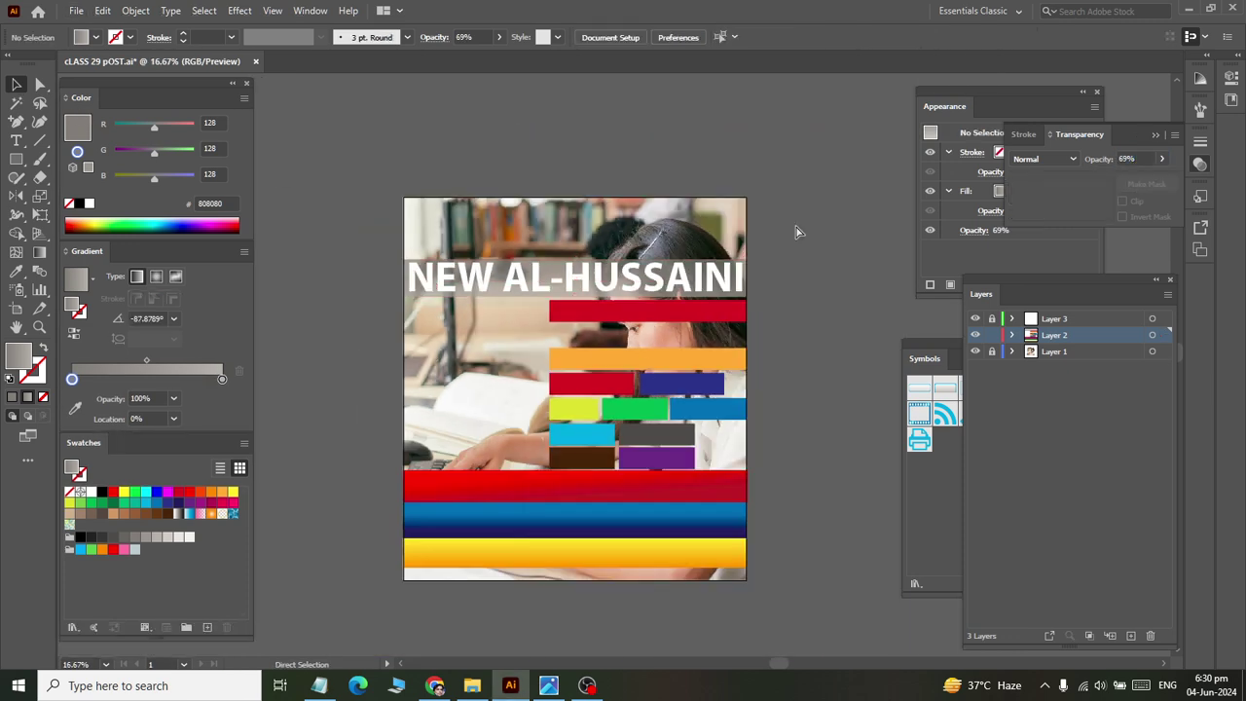
key("ctrl+s")
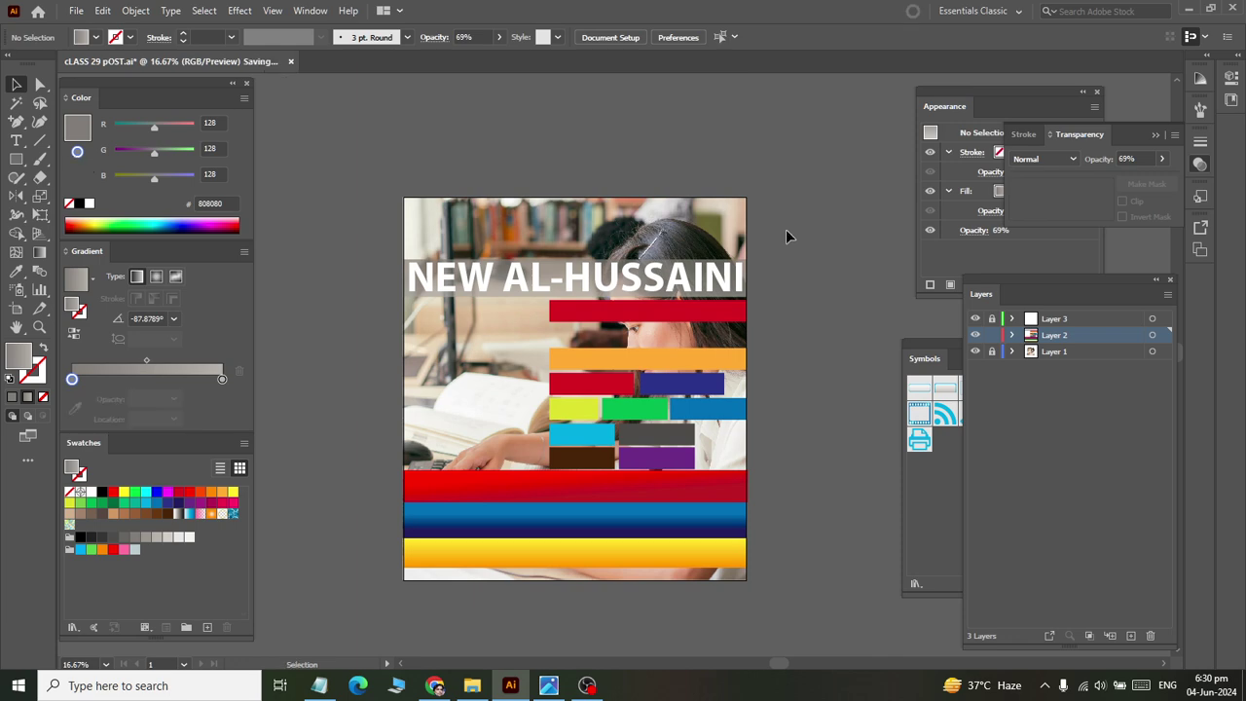
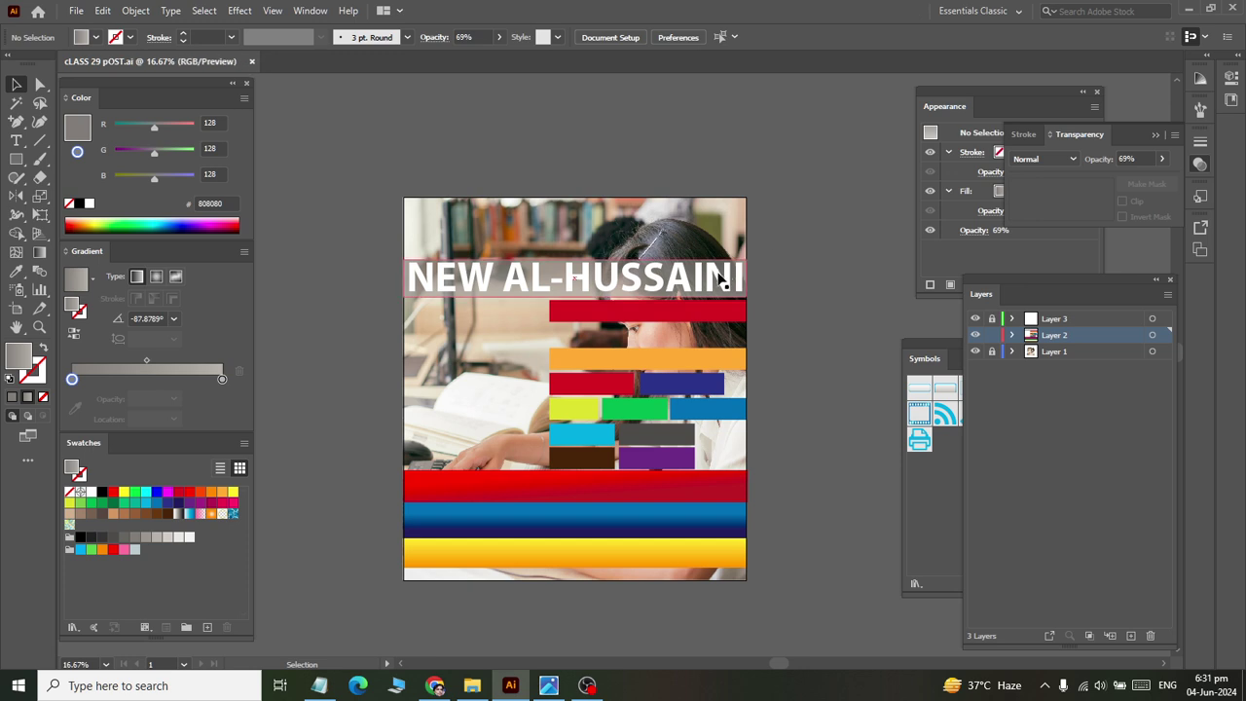
Unlock Layer 3 and Alt-drag a duplicate of the NEW AL-HUSSAINI headline downward.
left_click(1038, 325)
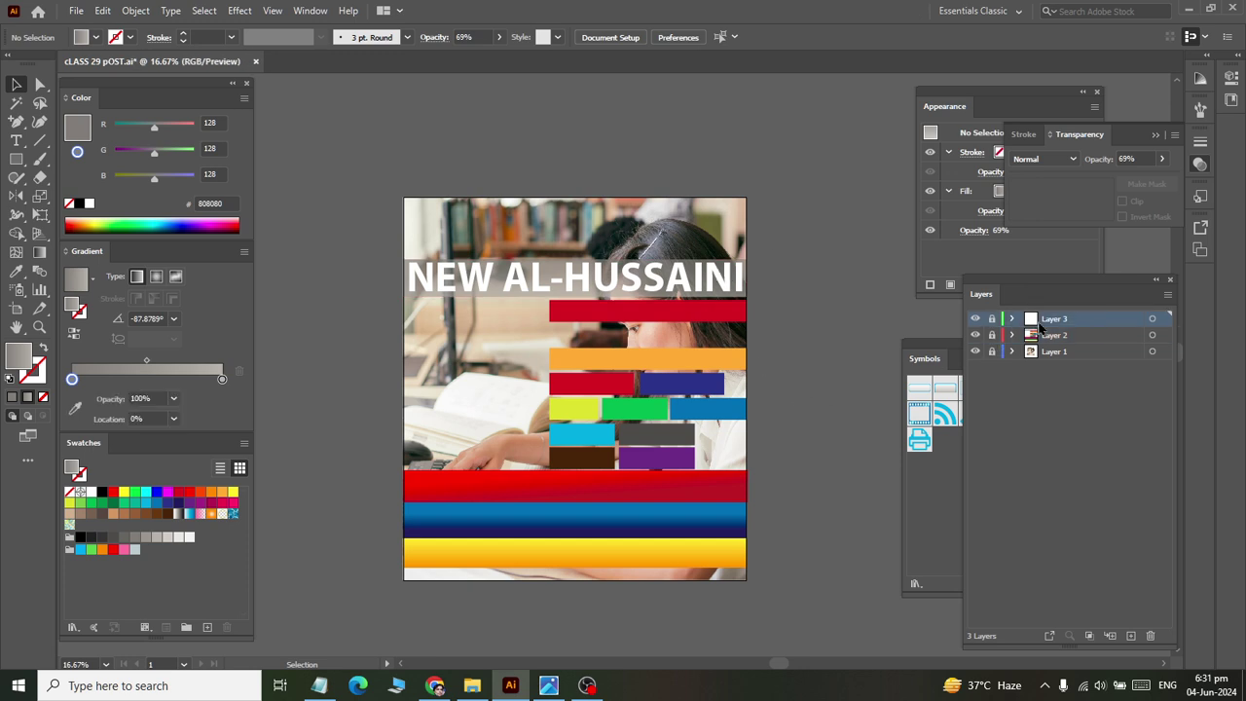
left_click(975, 319)
left_click_drag(448, 276, 448, 369)
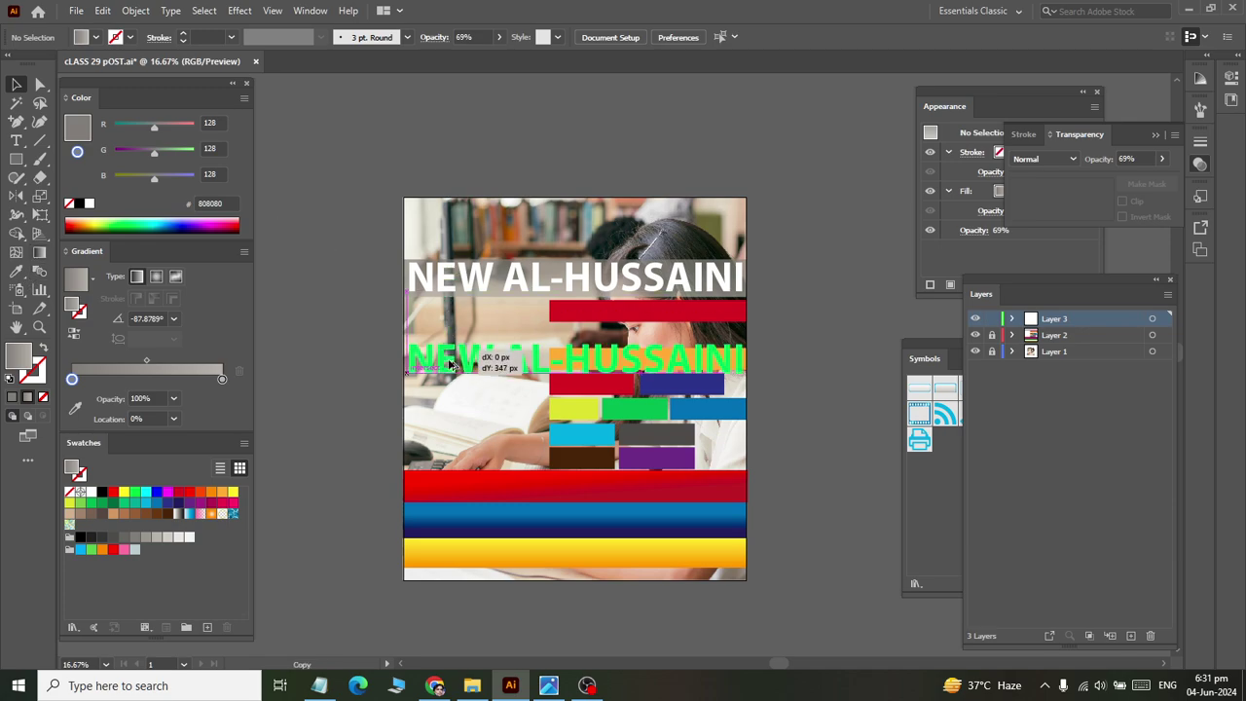
key("alt+Tab")
key("alt+Tab")
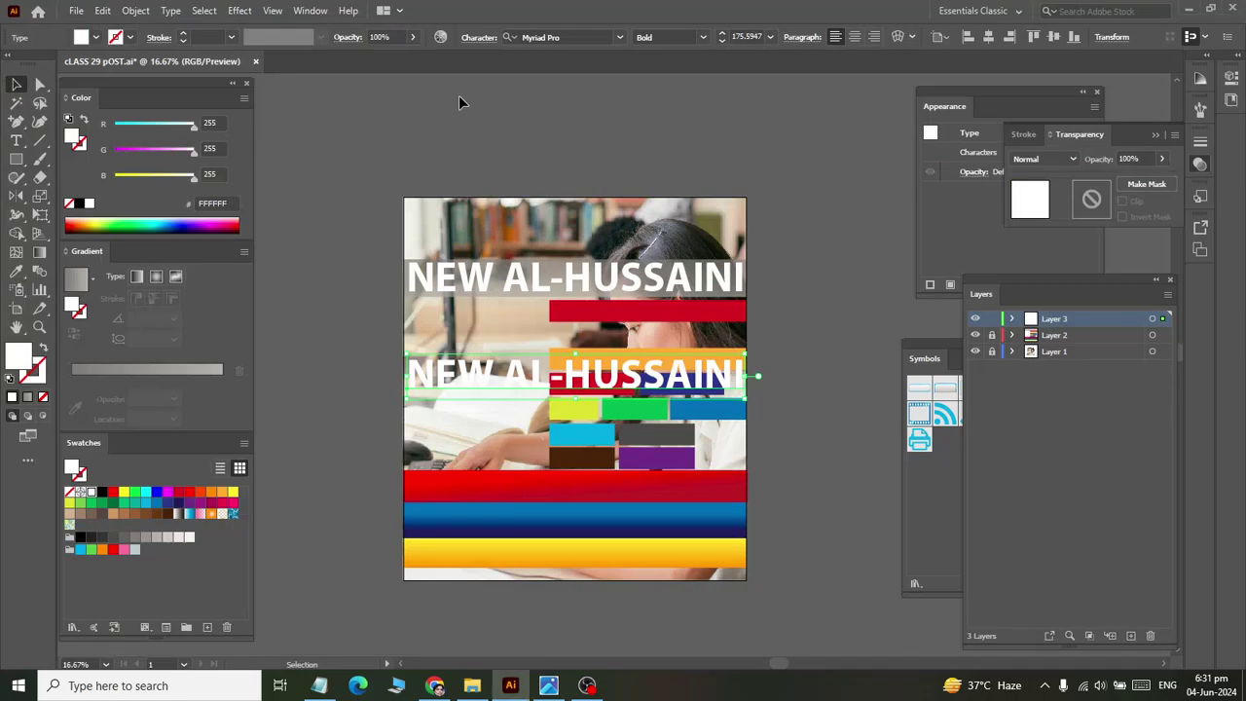
Set the copy's font style to Semibold and scale it down onto the red bar.
left_click(703, 38)
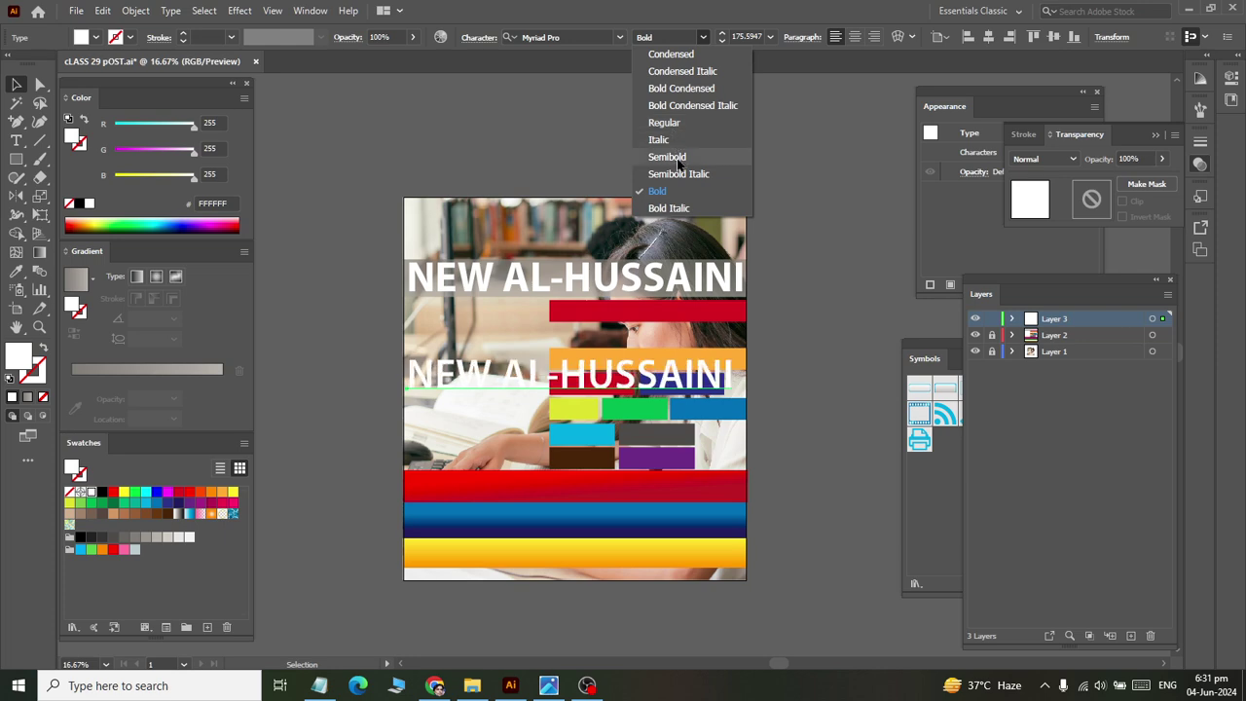
left_click(671, 158)
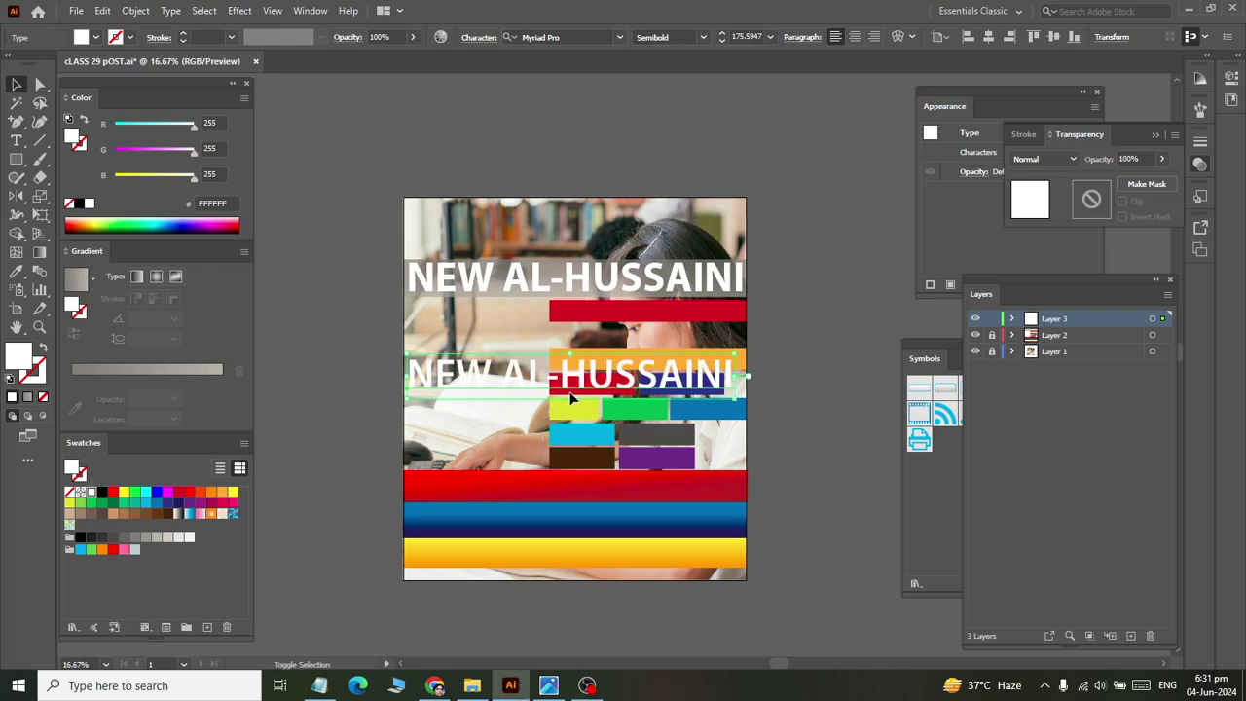
mouse_move(568, 406)
left_mouse_down()
mouse_move(582, 364)
mouse_move(633, 314)
mouse_move(739, 324)
mouse_move(744, 313)
left_mouse_up()
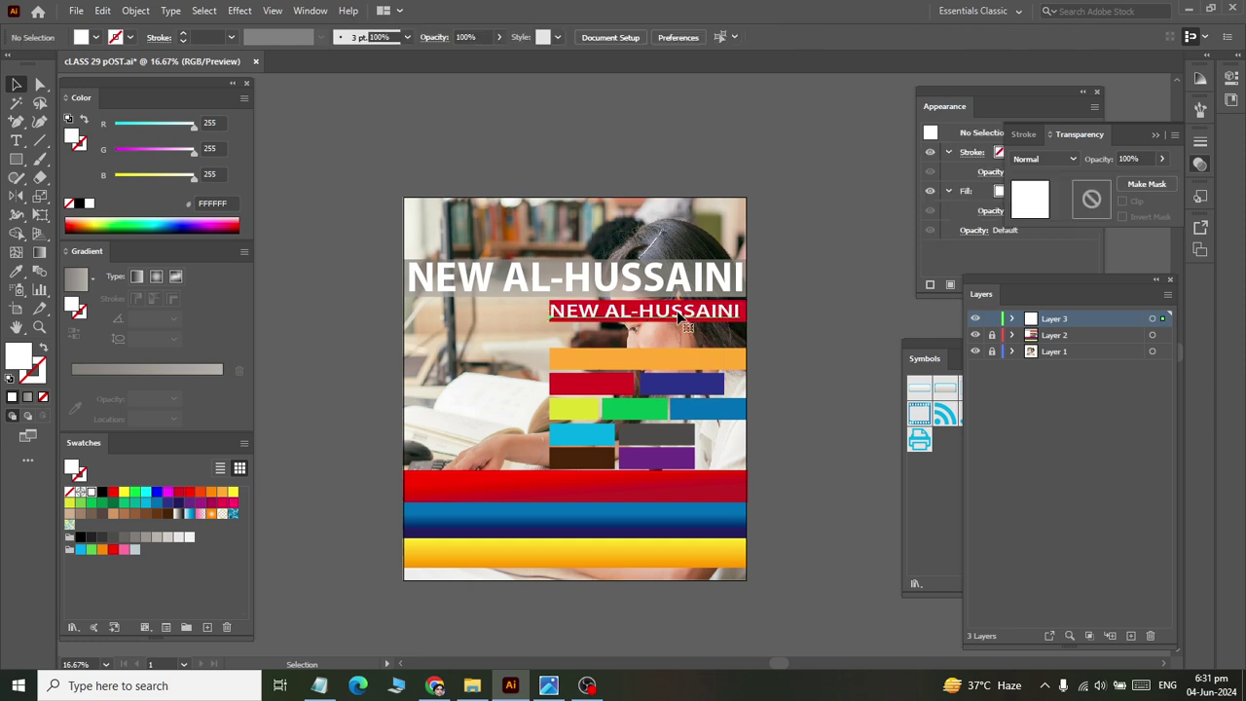
Replace the small copy's wording with 'LAST CHANCE OF EXAM', fixing the mistyped capitals.
double_click(672, 312)
key("ctrl+a")
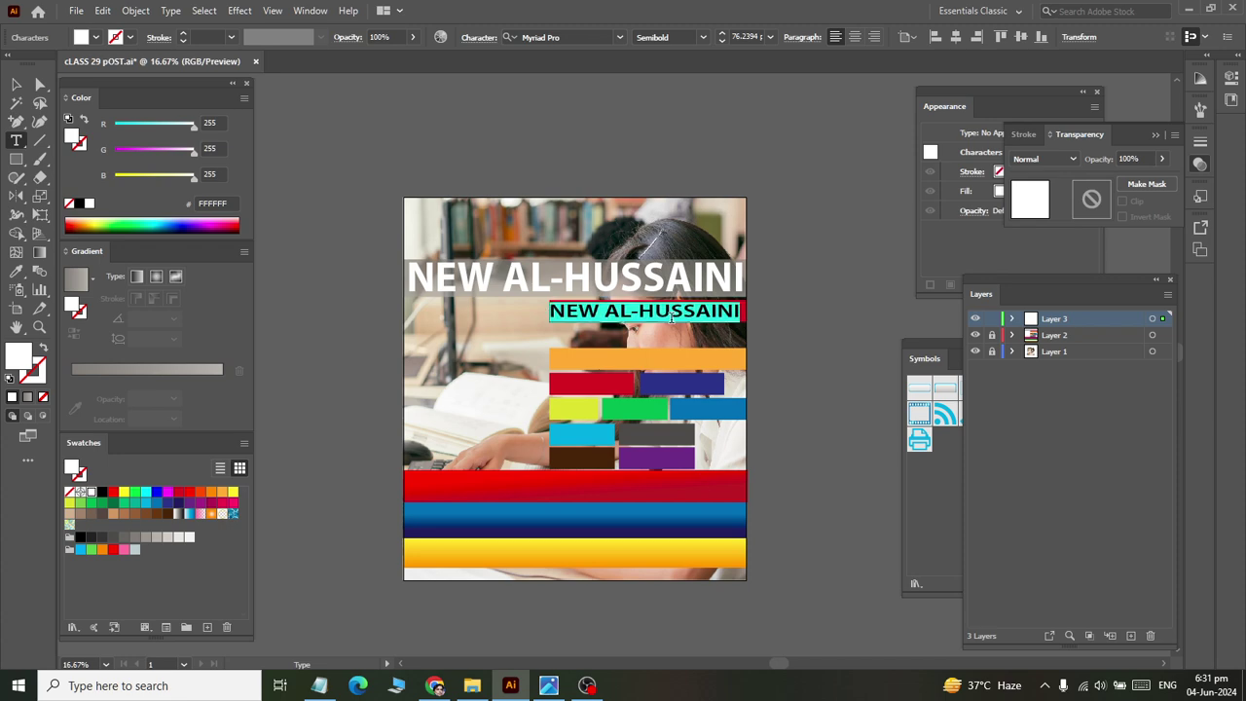
key("alt+Tab")
key("alt+Tab")
type("lAST")
key("BackSpace")
key("BackSpace")
key("BackSpace")
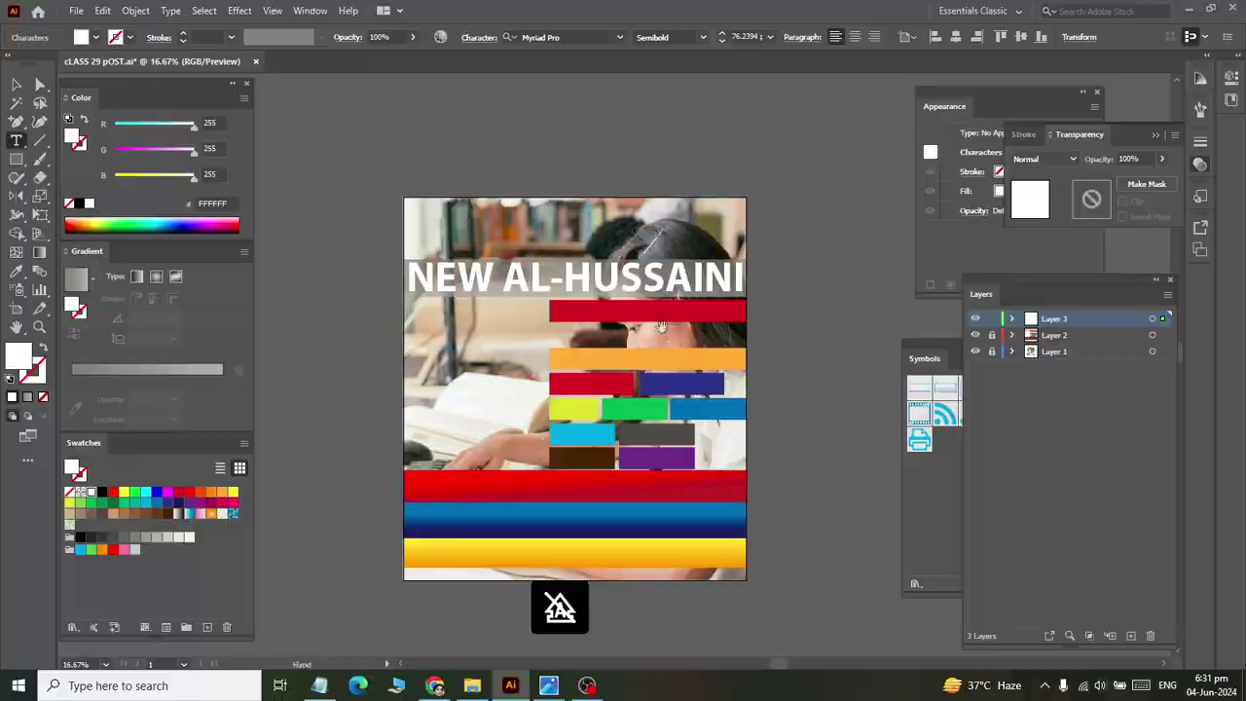
key("alt+Tab")
key("alt+Tab")
key("BackSpace")
key("BackSpace")
key("BackSpace")
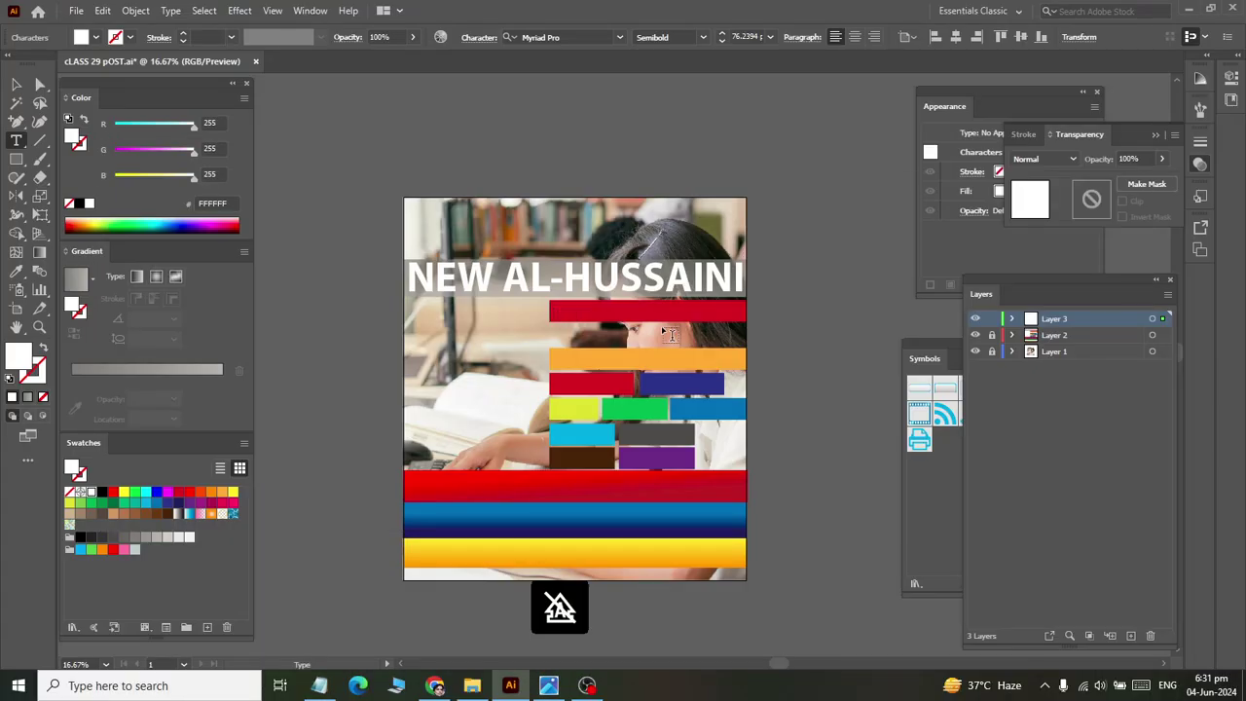
type("lAS")
key("BackSpace")
key("BackSpace")
key("BackSpace")
type("LAS")
key("BackSpace")
type("CHAN")
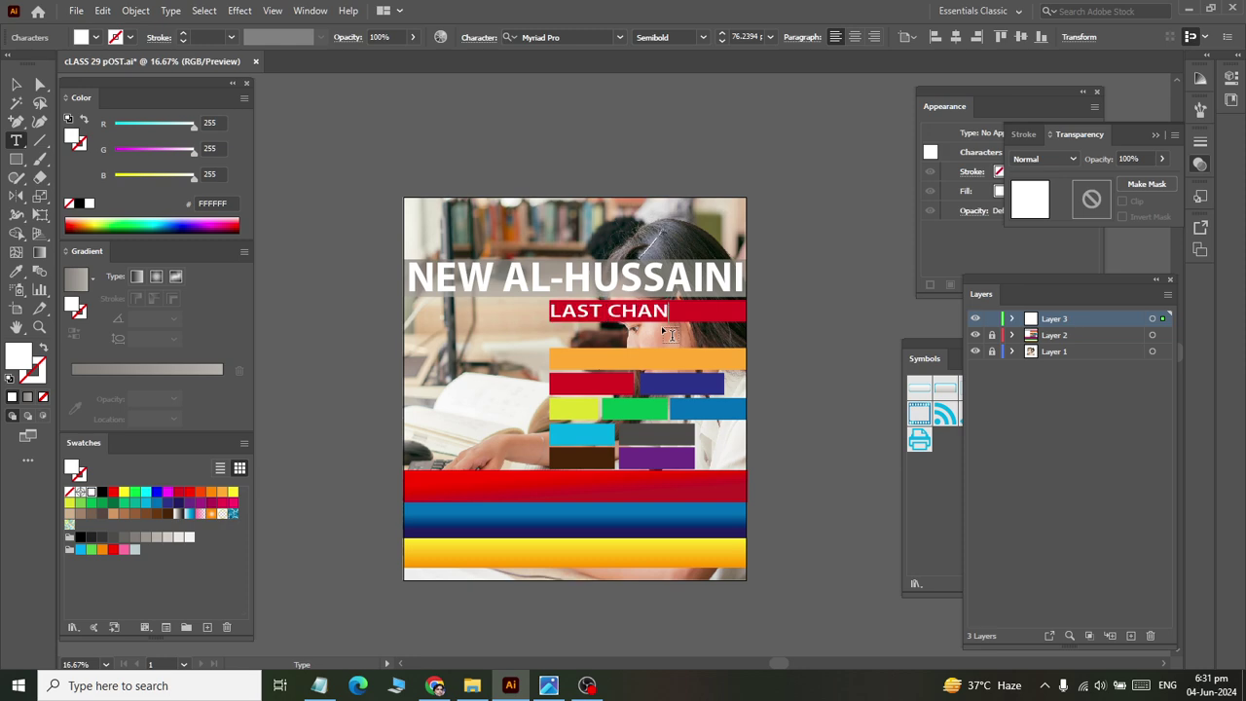
type("CE")
key("alt+Tab")
key("alt+Tab")
type(" O")
key("alt+Tab")
key("alt+Tab")
type("F EXA")
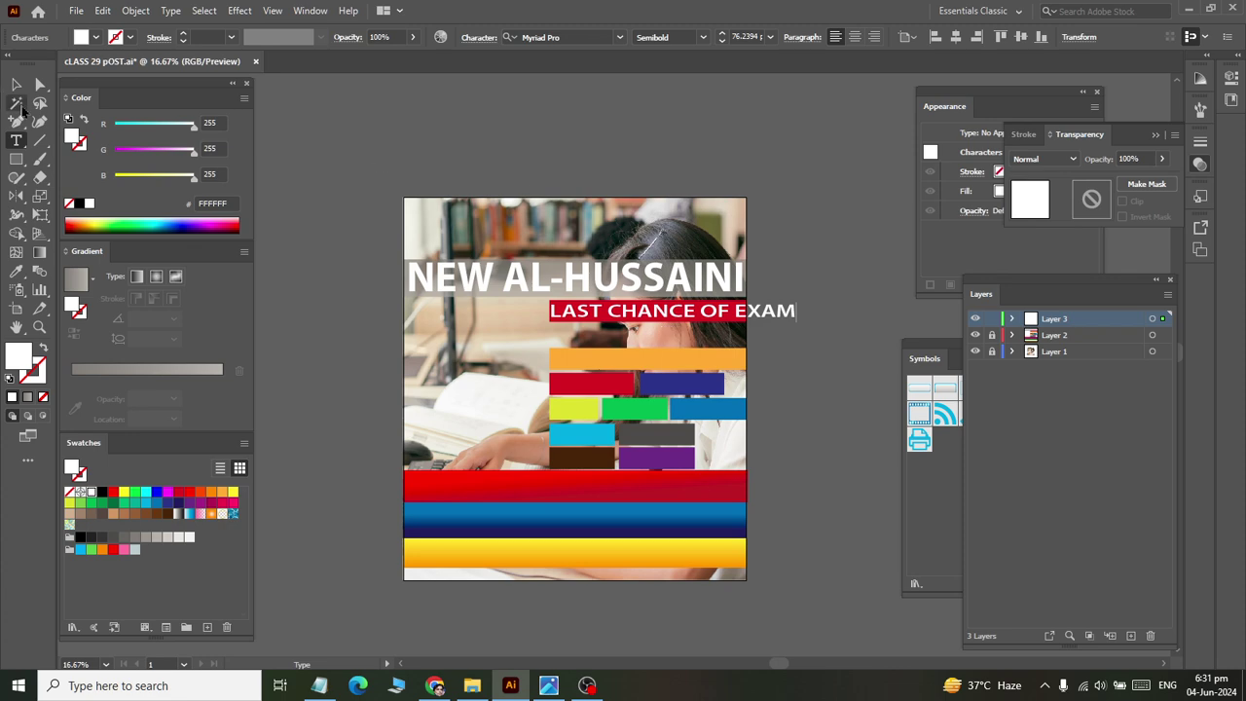
key("Escape")
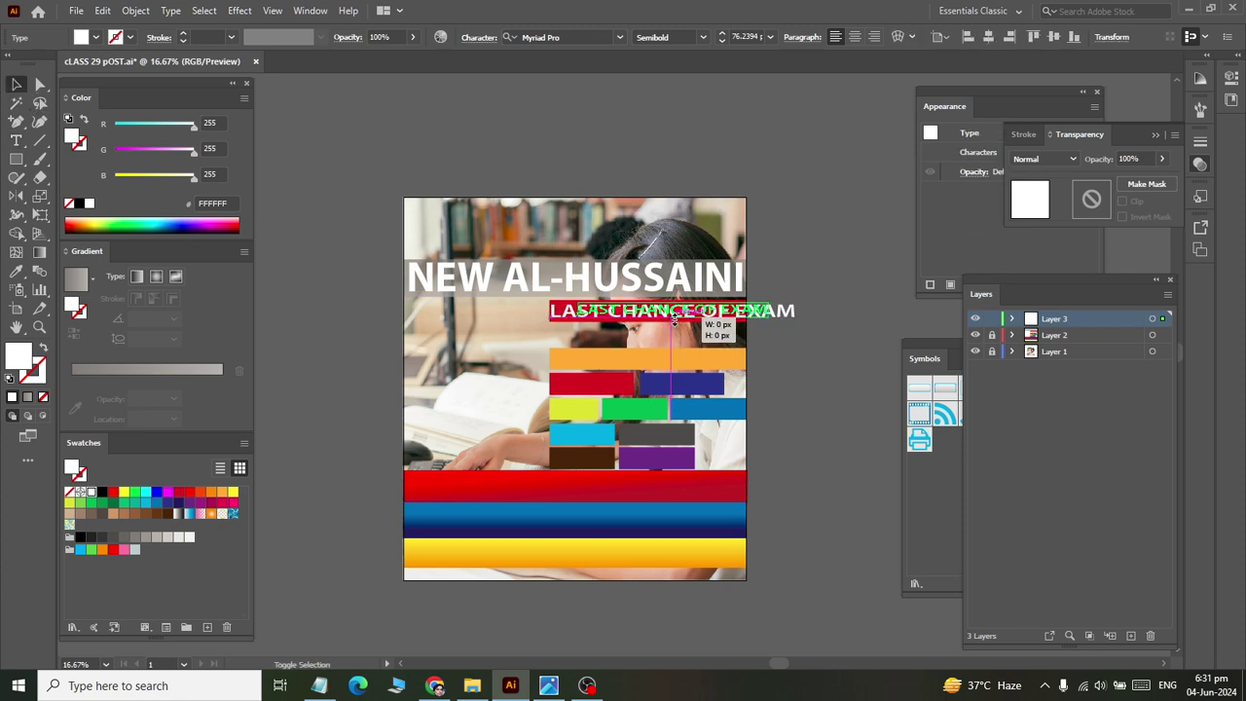
Move the LAST CHANCE OF EXAM text into the red bar, nudged slightly left.
scroll(696, 358, "up", 4)
scroll(667, 335, "down", 2)
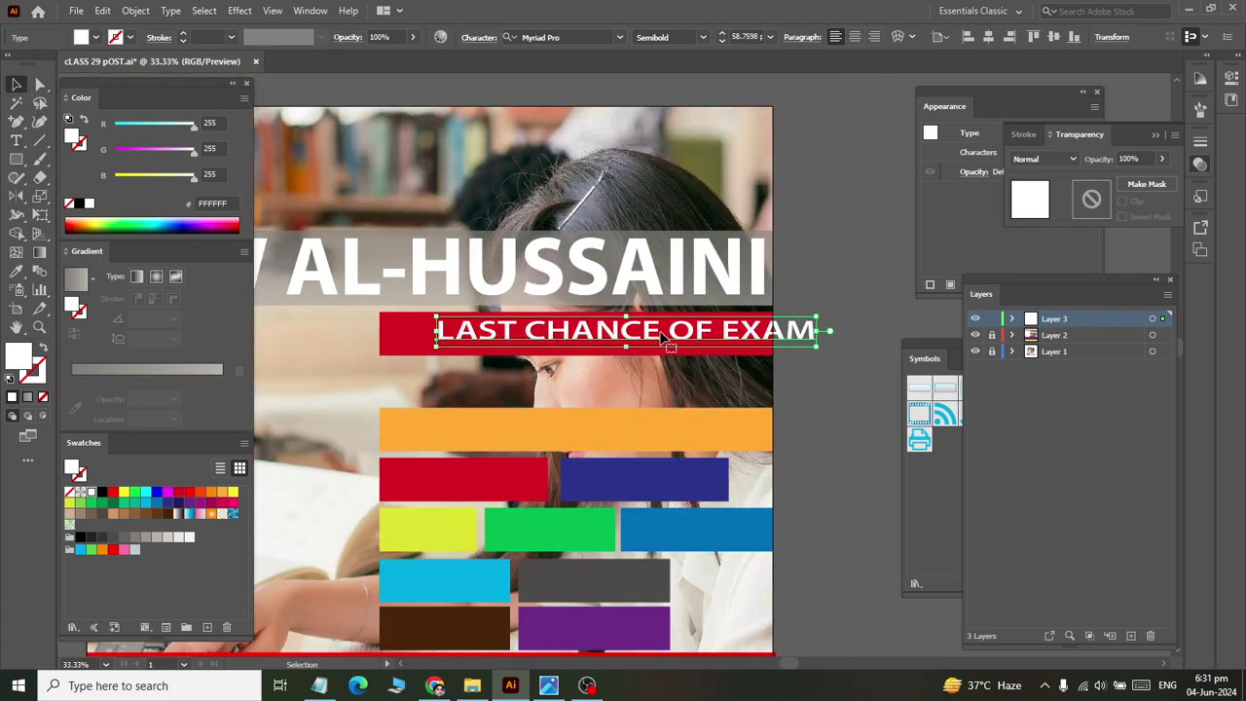
left_click_drag(654, 336, 623, 345)
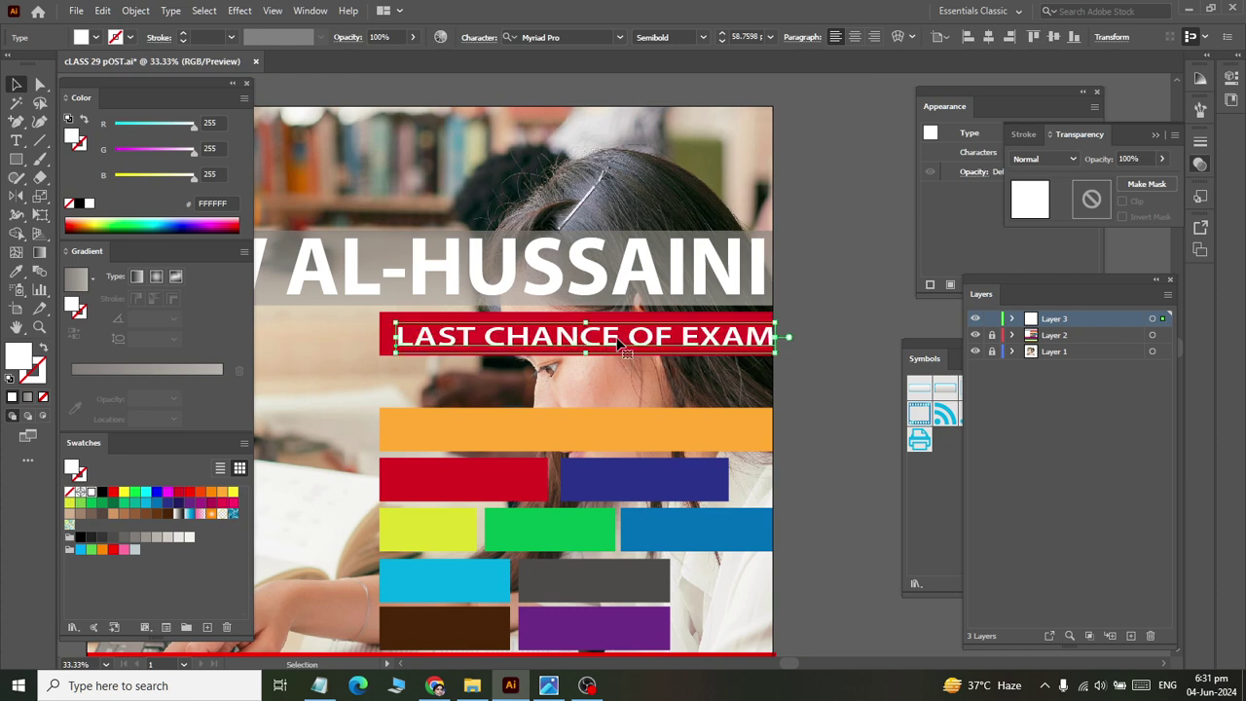
key("Left")
key("Left")
key("Left")
key("Left")
key("Left")
key("Left")
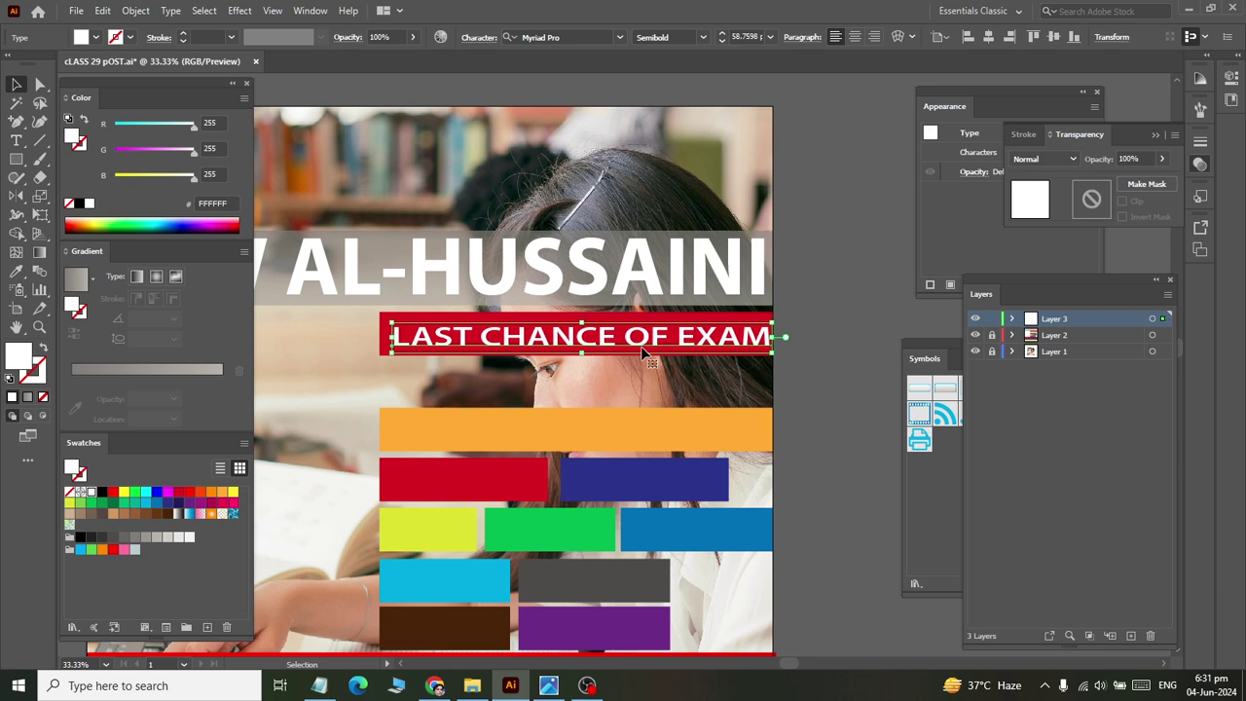
key("Left")
key("Left")
key("Left")
key("Left")
Enlarge the text to fill the red bar's height, then deselect it.
scroll(534, 362, "up", 1)
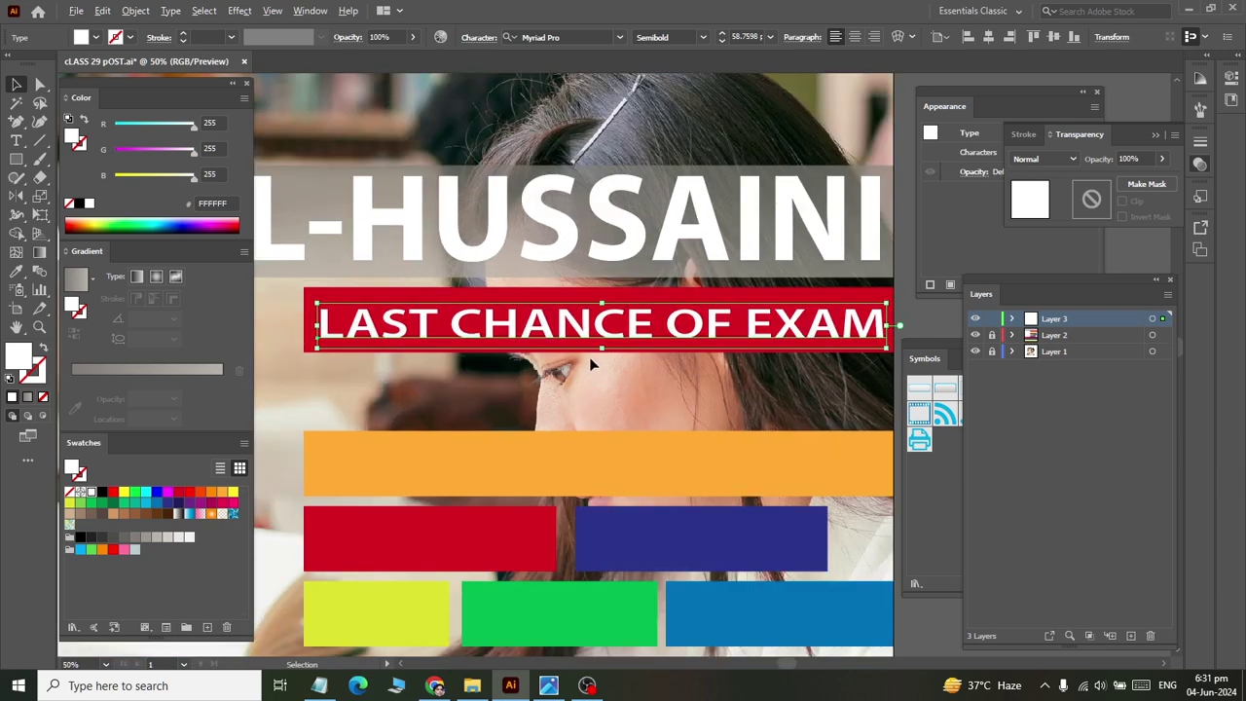
left_click_drag(600, 303, 601, 292)
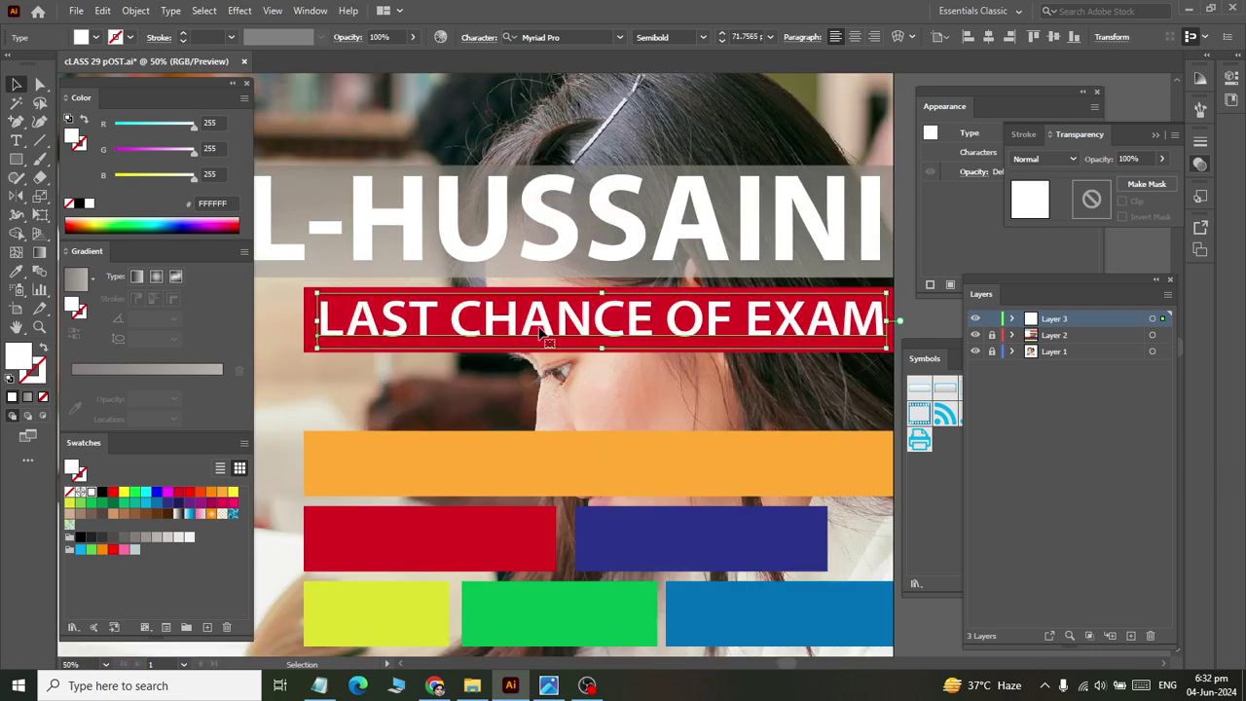
left_click(39, 85)
scroll(443, 313, "down", 3)
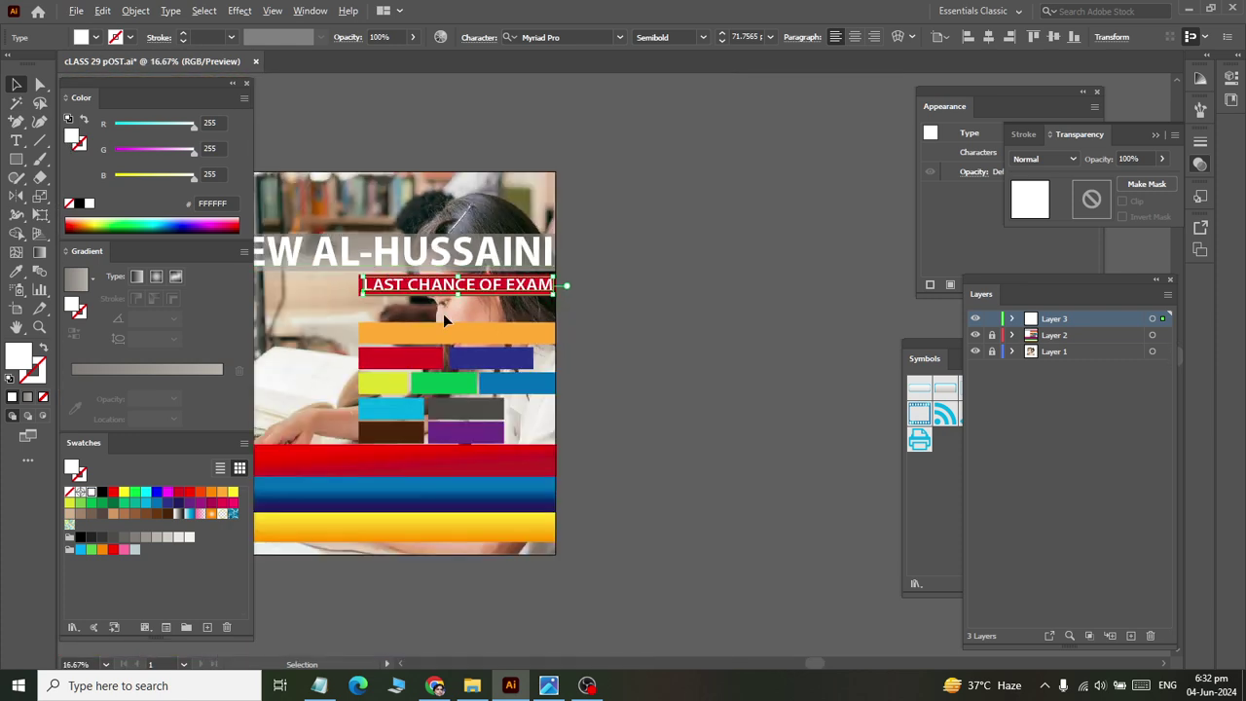
left_click(624, 315)
Save the poster and toggle the bars, photo and title layers' visibility to check them.
key("ctrl+s")
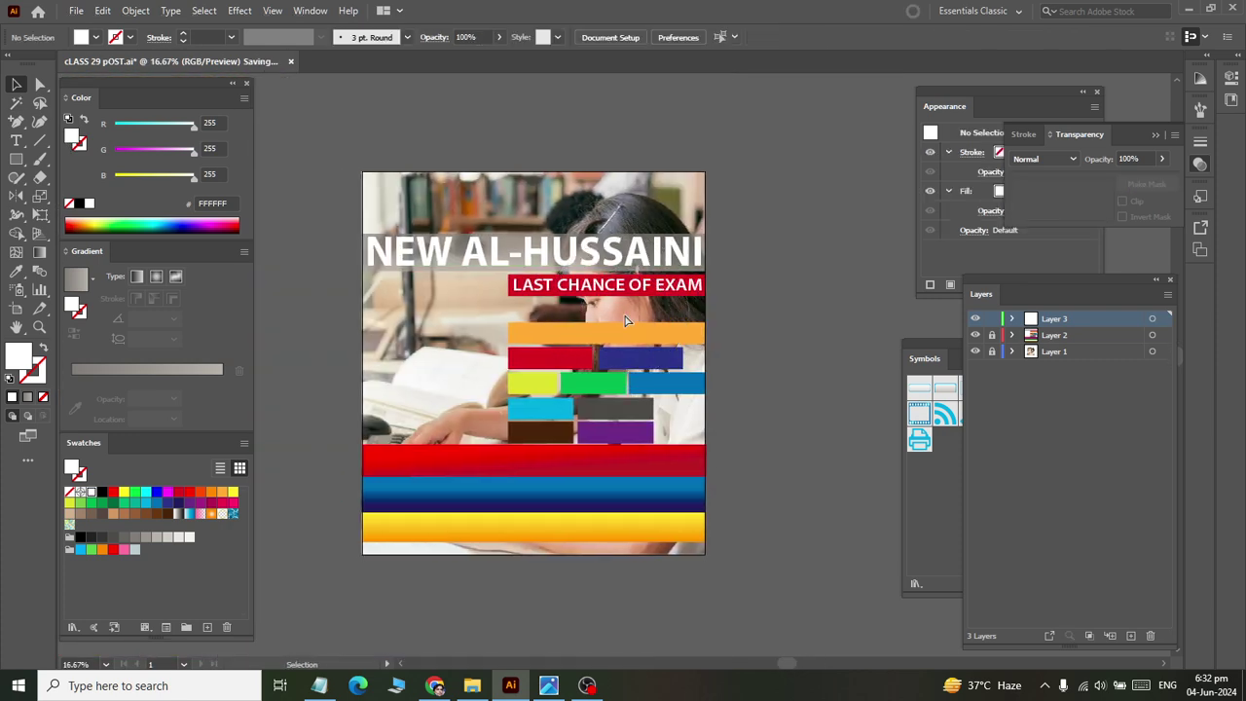
left_click(975, 335)
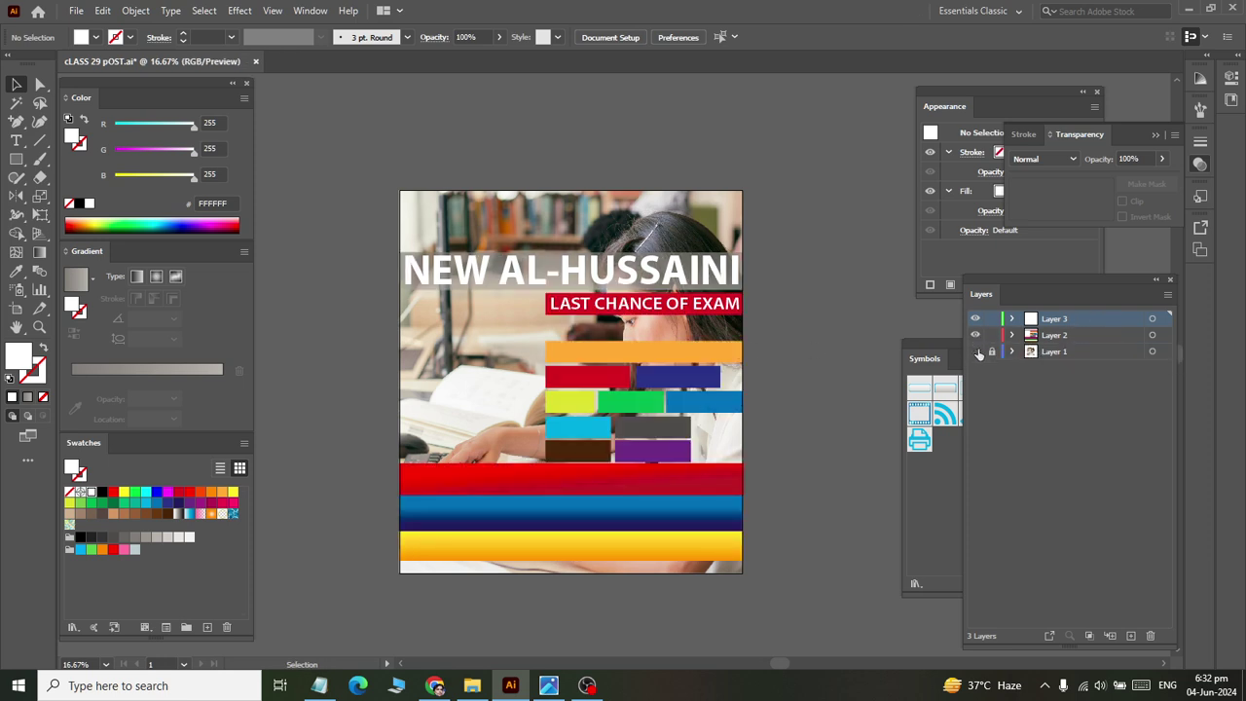
left_click(975, 351)
left_click(975, 319)
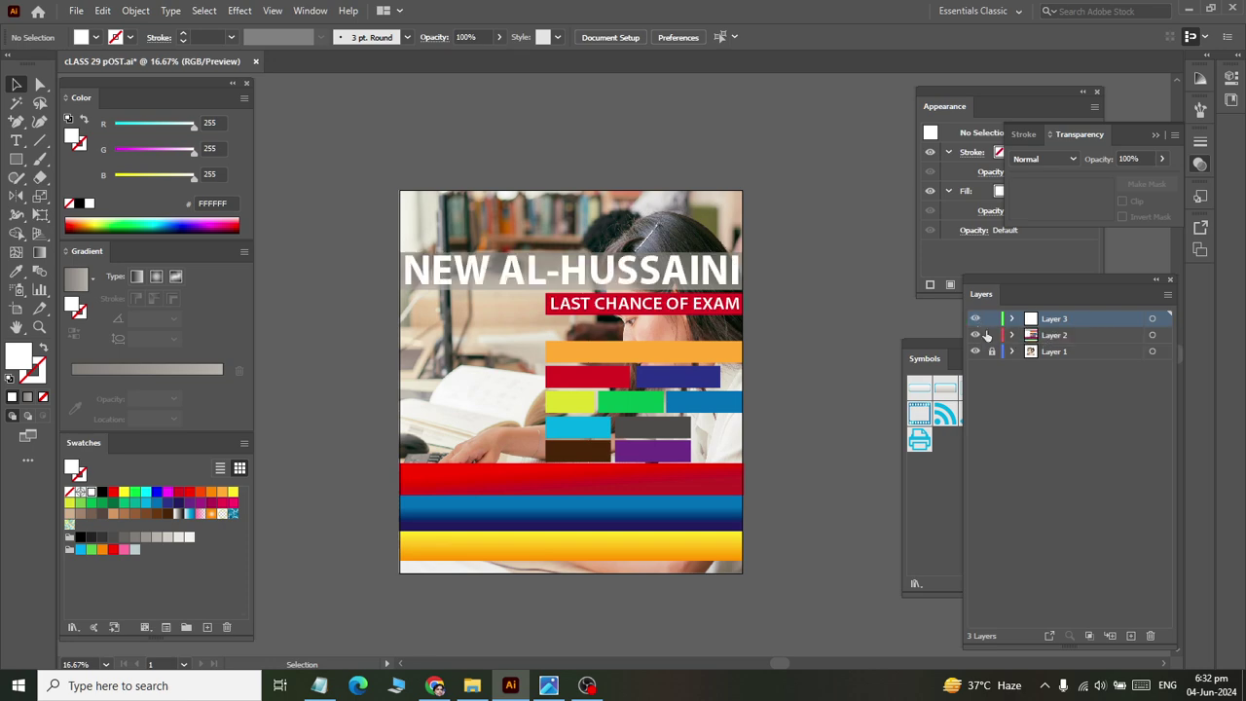